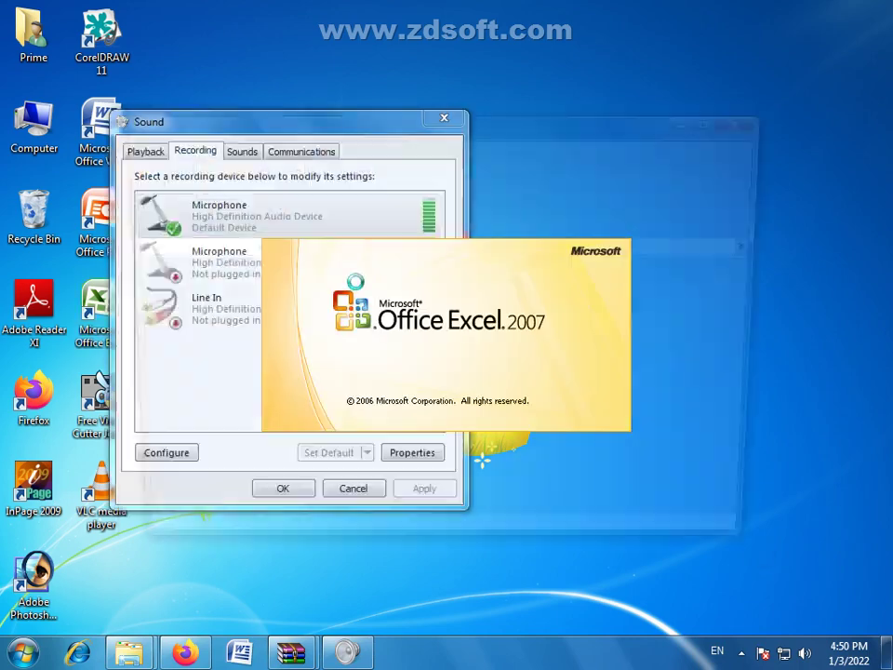
Step: Launch Excel 2007 from its desktop shortcut to get a blank Book1 workbook
{"action": "double_click", "coordinate": [561, 127]}
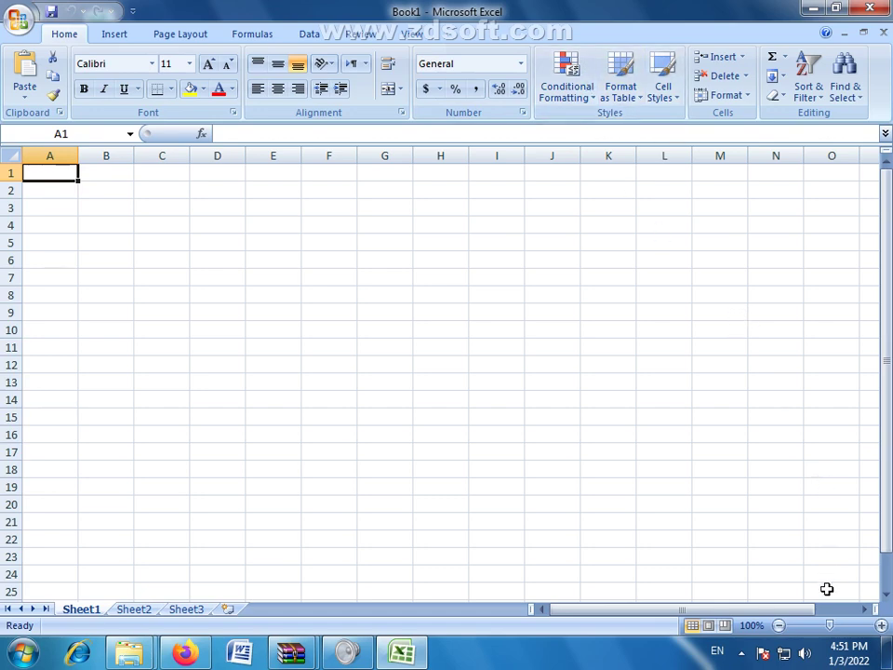
Step: Zoom the empty Sheet1 to 200%, then select cells B3, C2, C3 and B4
{"action": "left_click", "coordinate": [881, 626]}
{"action": "left_click", "coordinate": [881, 626]}
{"action": "left_click", "coordinate": [881, 626]}
{"action": "left_click", "coordinate": [881, 625]}
{"action": "left_click", "coordinate": [881, 626]}
{"action": "left_click", "coordinate": [881, 626]}
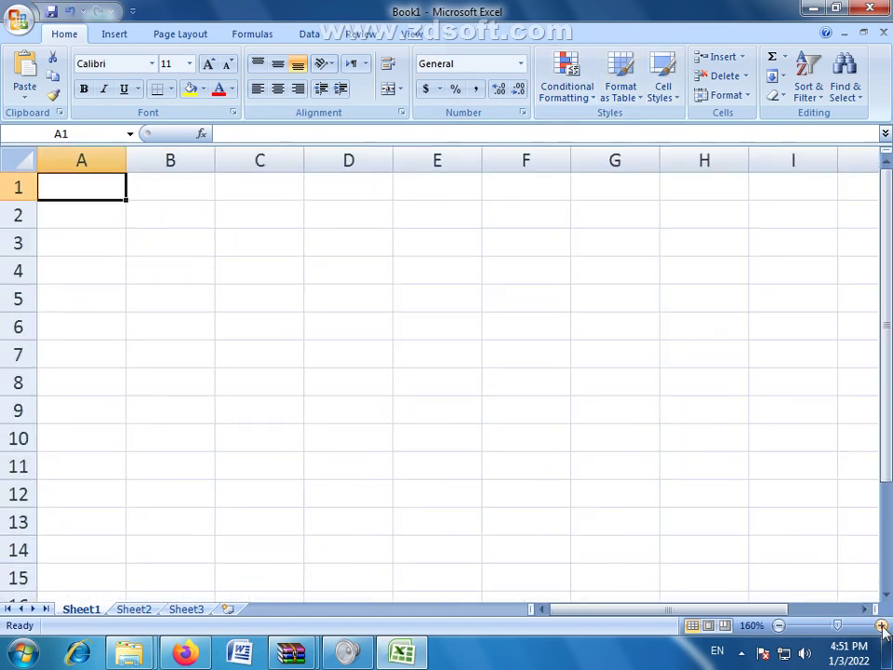
{"action": "left_click", "coordinate": [881, 626]}
{"action": "left_click", "coordinate": [881, 626]}
{"action": "left_click", "coordinate": [880, 626]}
{"action": "left_click", "coordinate": [881, 626]}
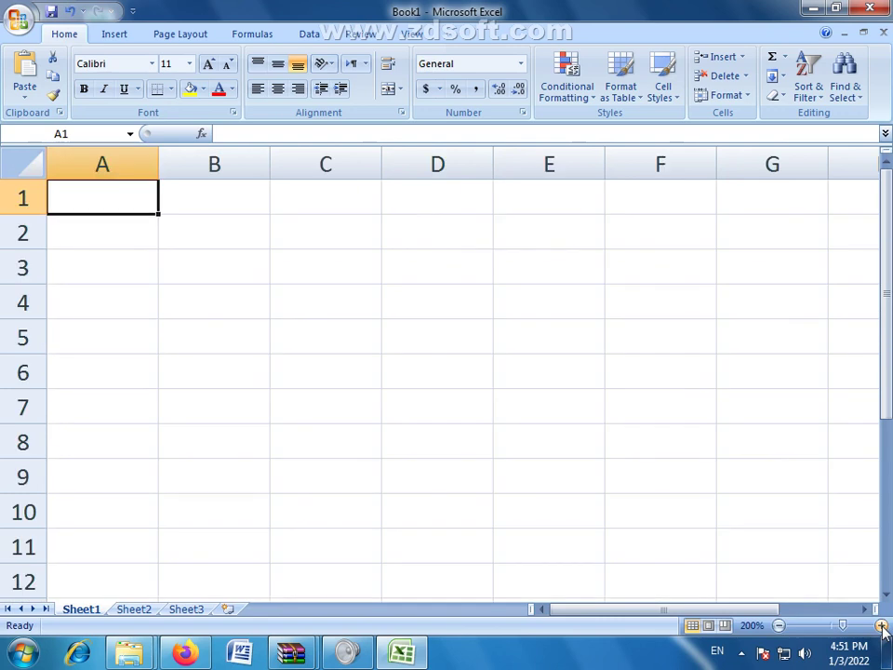
{"action": "left_click", "coordinate": [256, 279]}
{"action": "left_click", "coordinate": [311, 238]}
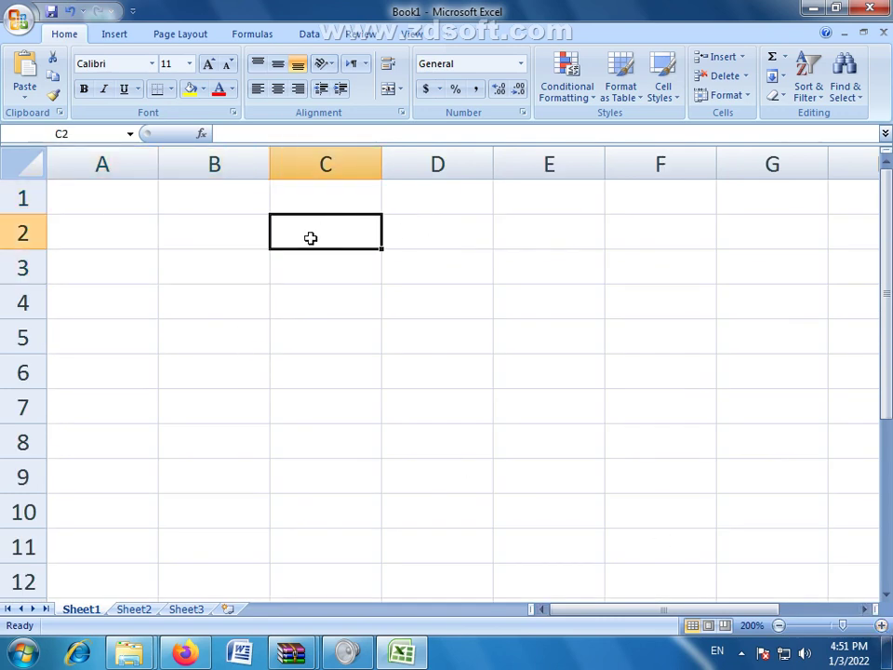
{"action": "left_click", "coordinate": [221, 273]}
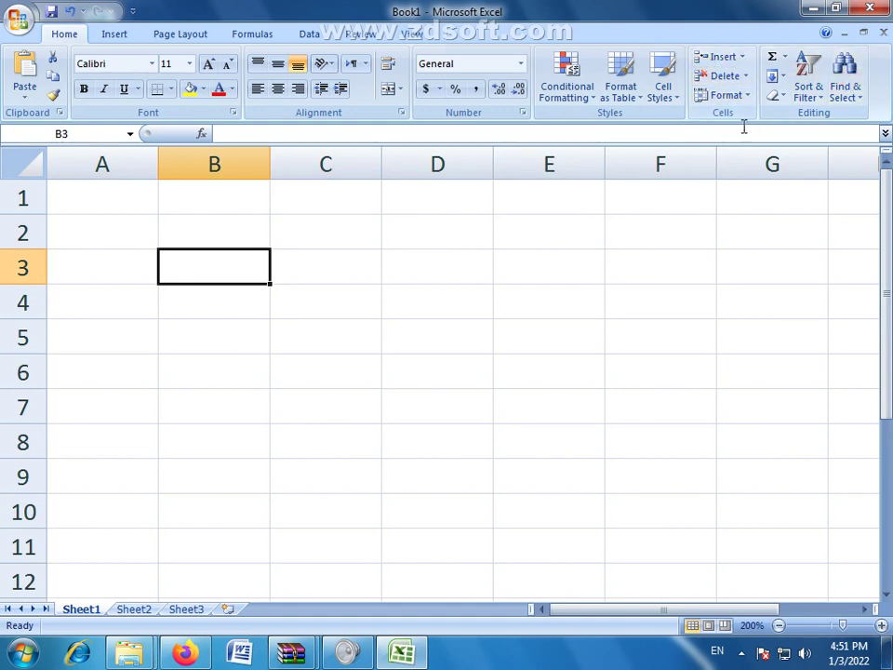
{"action": "left_click", "coordinate": [323, 275]}
{"action": "left_click", "coordinate": [237, 307]}
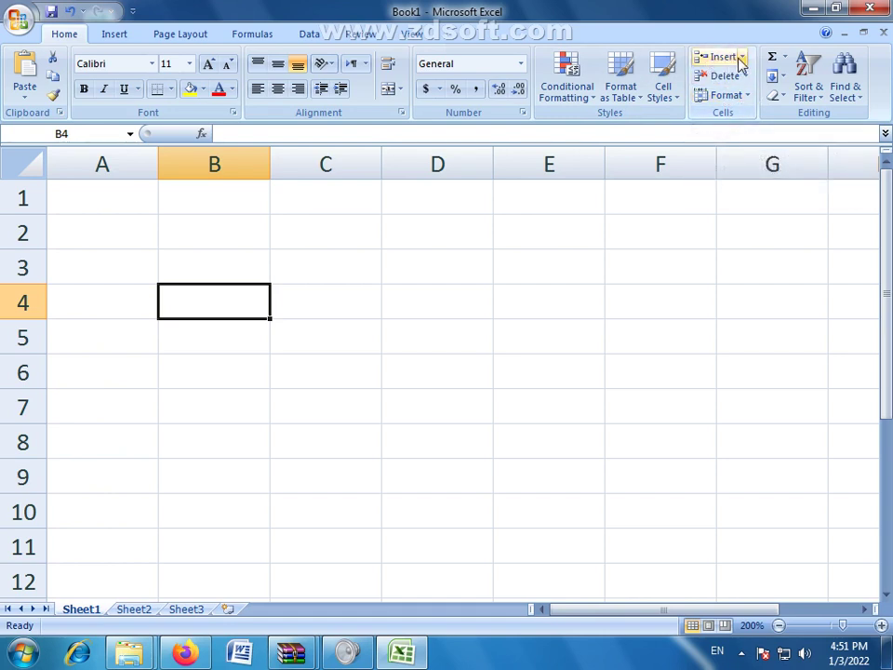
Step: Enter 1 in B3 and 6 in C3, filling each series down to row 7
{"action": "left_click", "coordinate": [250, 265]}
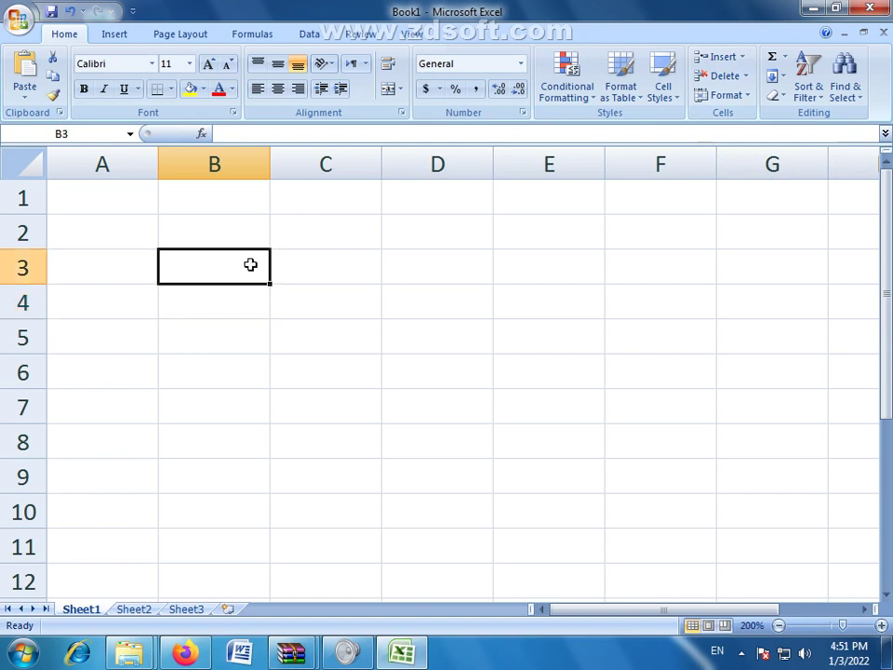
{"action": "type", "text": "1"}
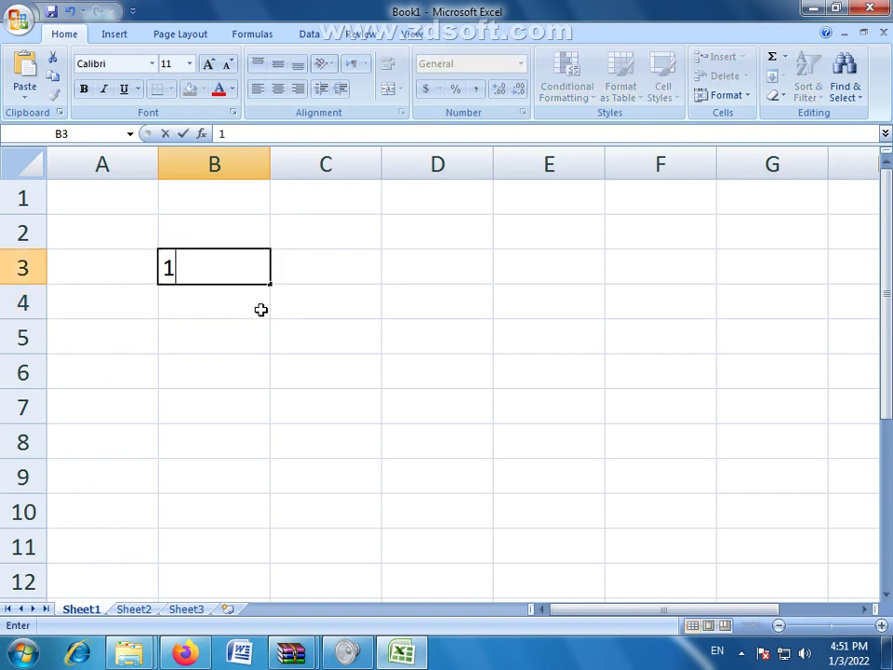
{"action": "left_click_drag", "start_coordinate": [272, 284], "coordinate": [277, 415]}
{"action": "left_click", "coordinate": [334, 266]}
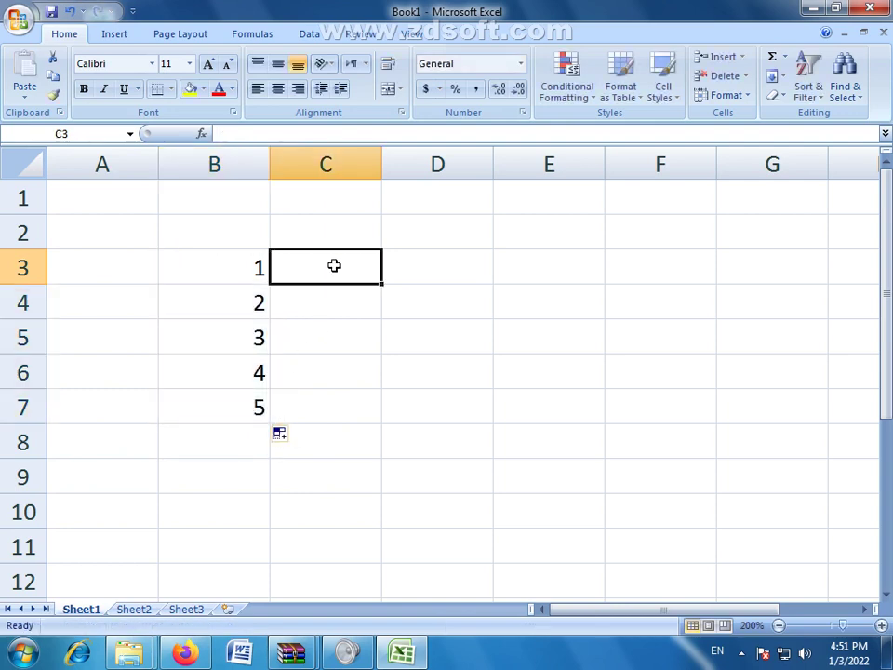
{"action": "type", "text": "6"}
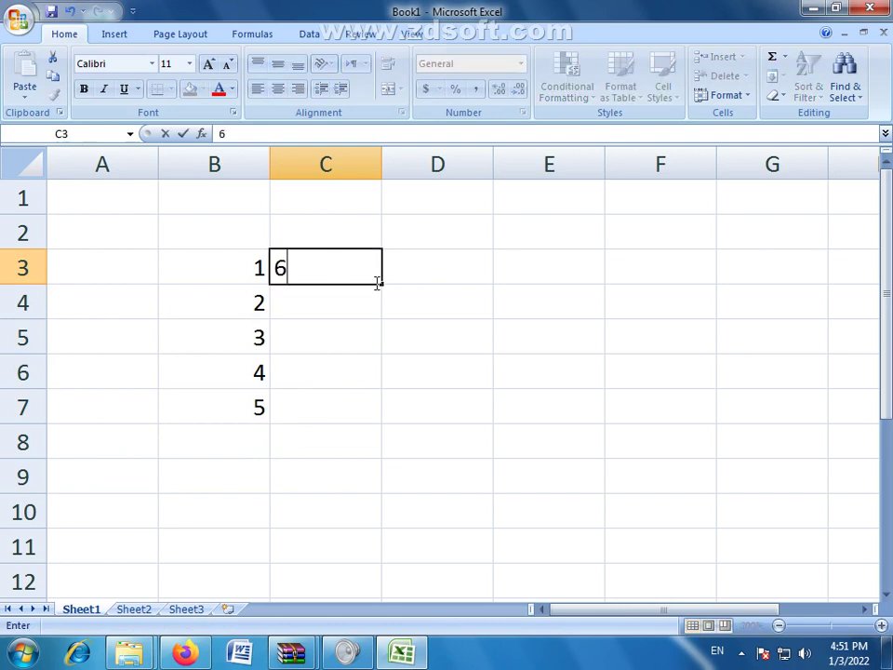
{"action": "left_click_drag", "start_coordinate": [381, 283], "coordinate": [366, 415]}
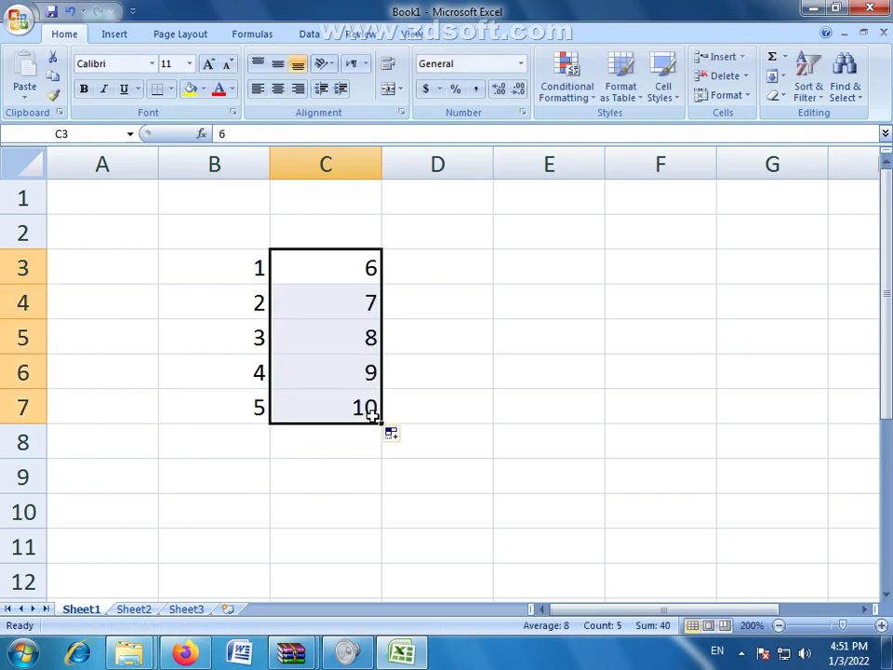
Step: Extend B3:C7 across to column F to complete the numbers 1–25
{"action": "left_click_drag", "start_coordinate": [266, 270], "coordinate": [578, 417]}
{"action": "left_click_drag", "start_coordinate": [661, 418], "coordinate": [675, 414]}
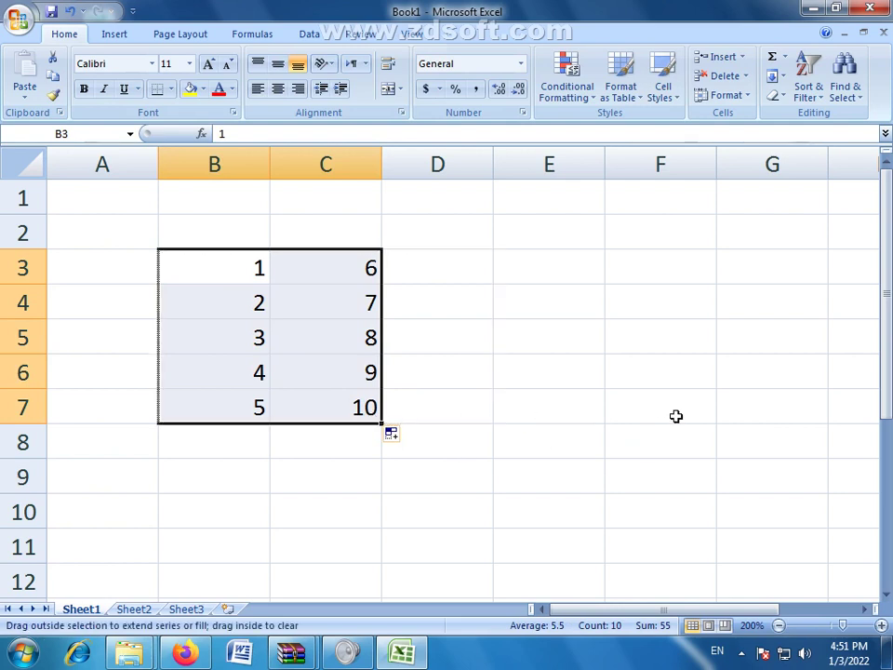
{"action": "left_click", "coordinate": [461, 464]}
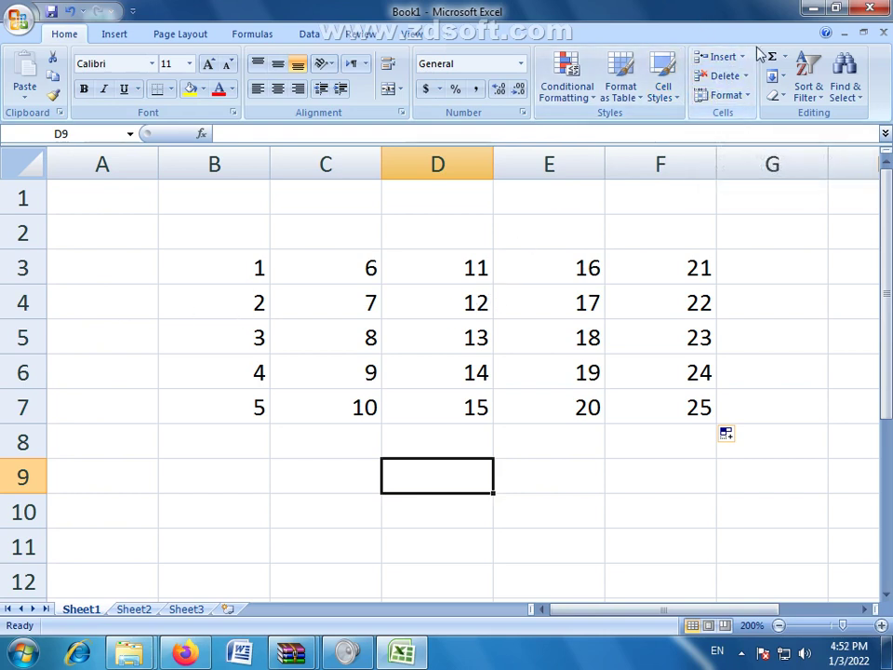
Step: Select D4, row 4, neighbouring cells and column D around the grid
{"action": "left_click", "coordinate": [445, 300]}
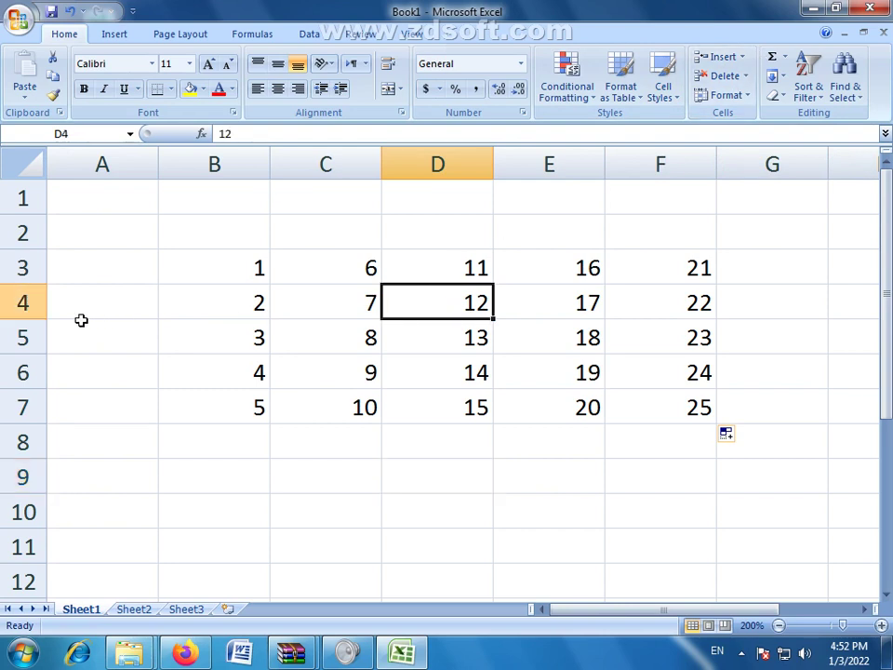
{"action": "left_click", "coordinate": [20, 302]}
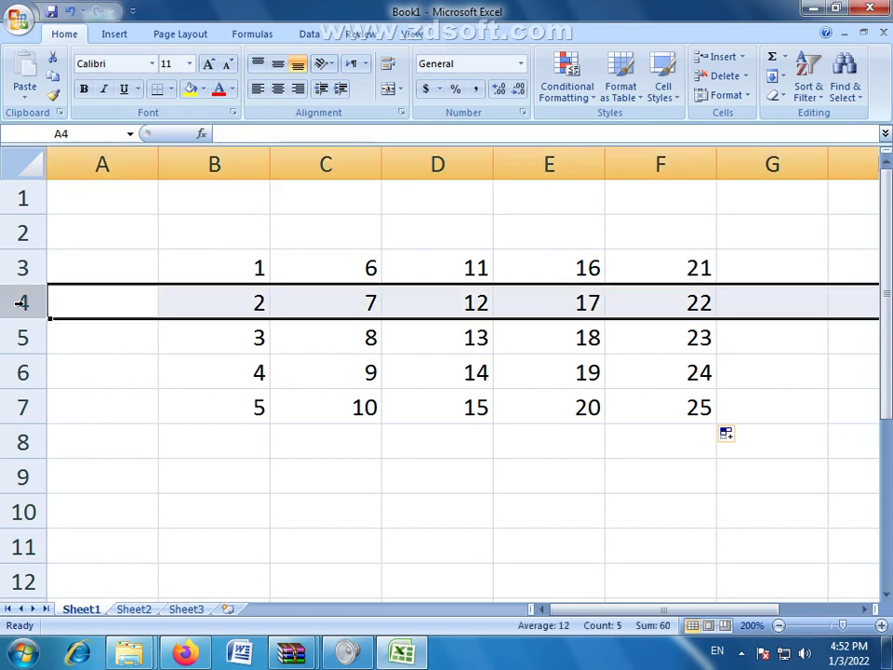
{"action": "left_click", "coordinate": [534, 305]}
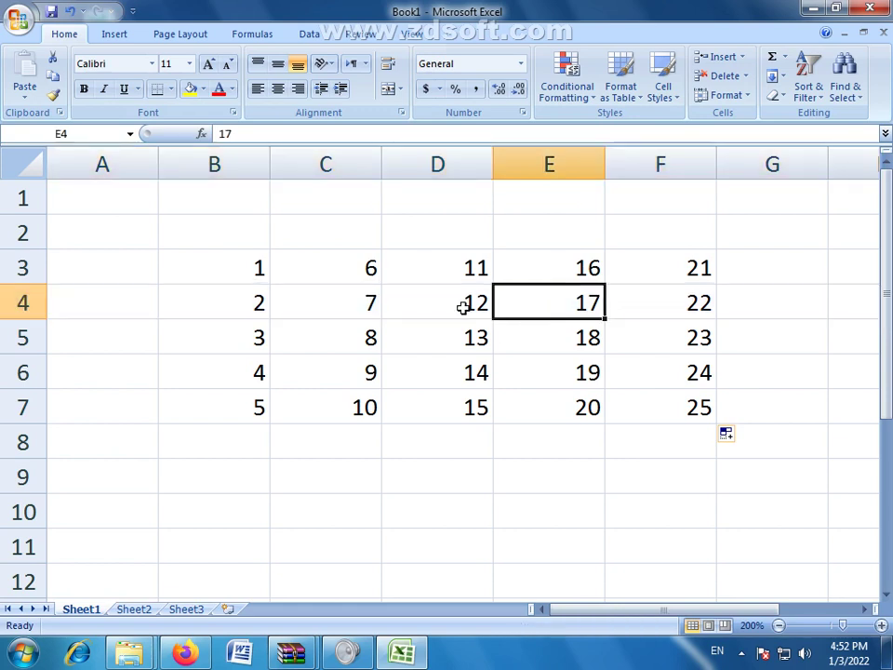
{"action": "left_click", "coordinate": [460, 305]}
{"action": "left_click", "coordinate": [333, 309]}
{"action": "left_click", "coordinate": [444, 307]}
{"action": "left_click", "coordinate": [437, 339]}
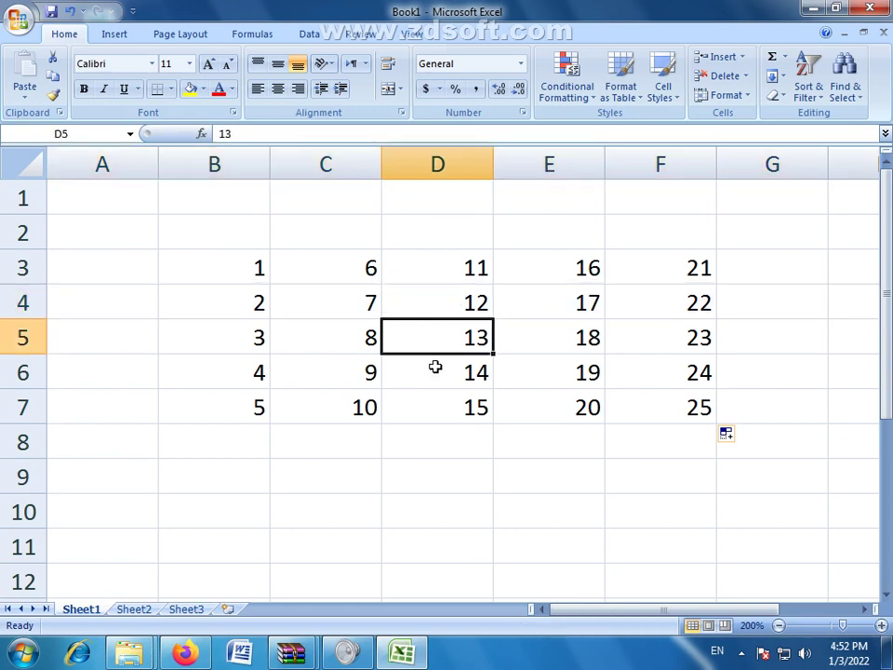
{"action": "left_click", "coordinate": [439, 372]}
{"action": "left_click", "coordinate": [450, 164]}
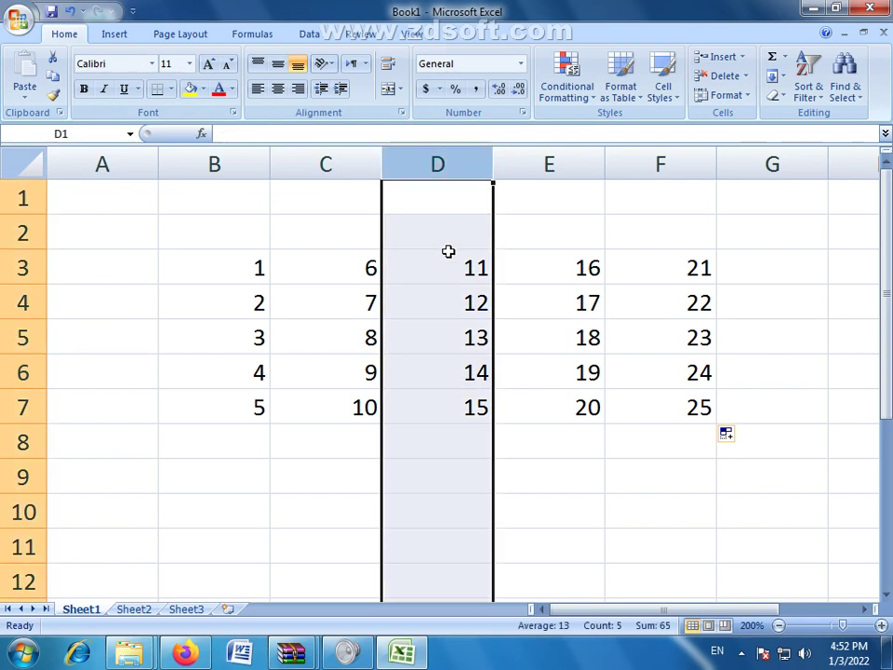
{"action": "left_click", "coordinate": [431, 370]}
Step: Select B4:F4, row 4, then D4, and open the Cells group's Insert dropdown
{"action": "left_click", "coordinate": [196, 303]}
{"action": "left_click_drag", "start_coordinate": [195, 303], "coordinate": [630, 305]}
{"action": "left_click", "coordinate": [630, 305]}
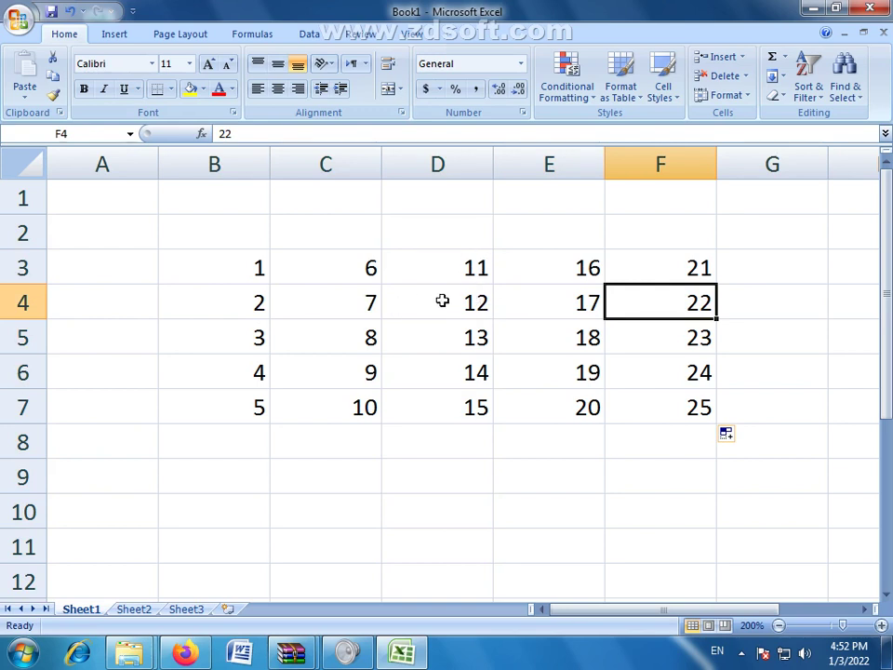
{"action": "left_click", "coordinate": [442, 300]}
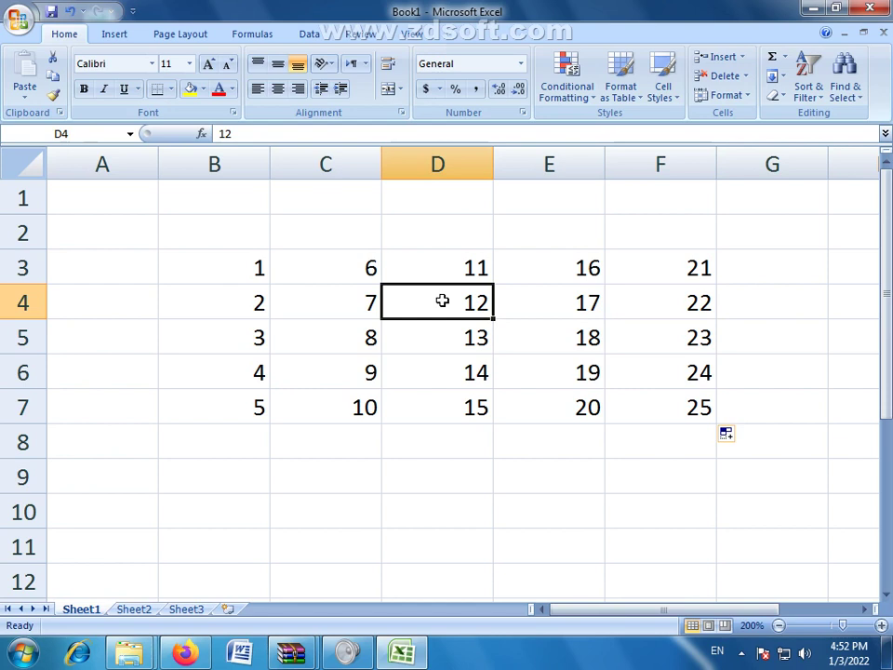
{"action": "left_click", "coordinate": [24, 303]}
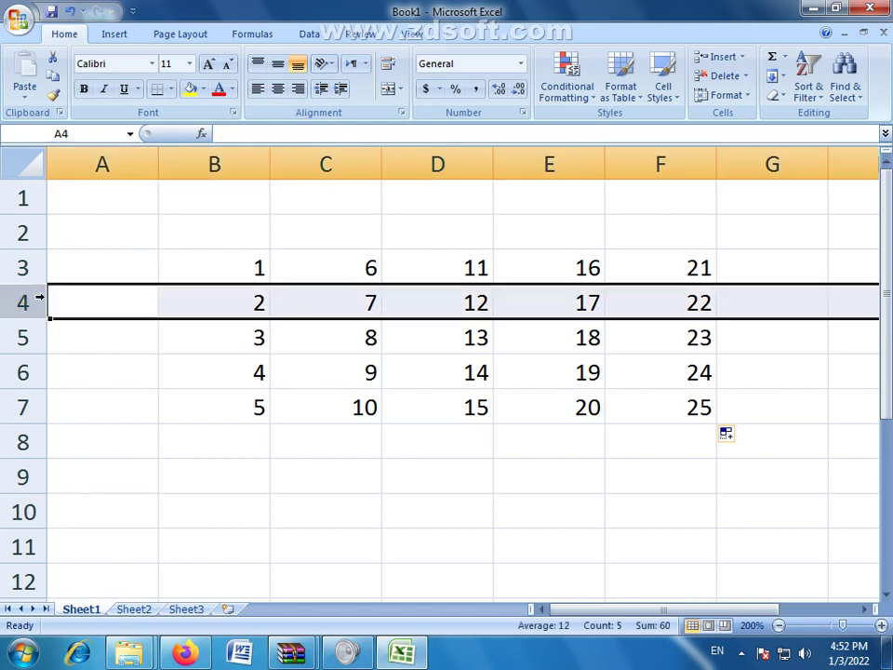
{"action": "left_click", "coordinate": [462, 301]}
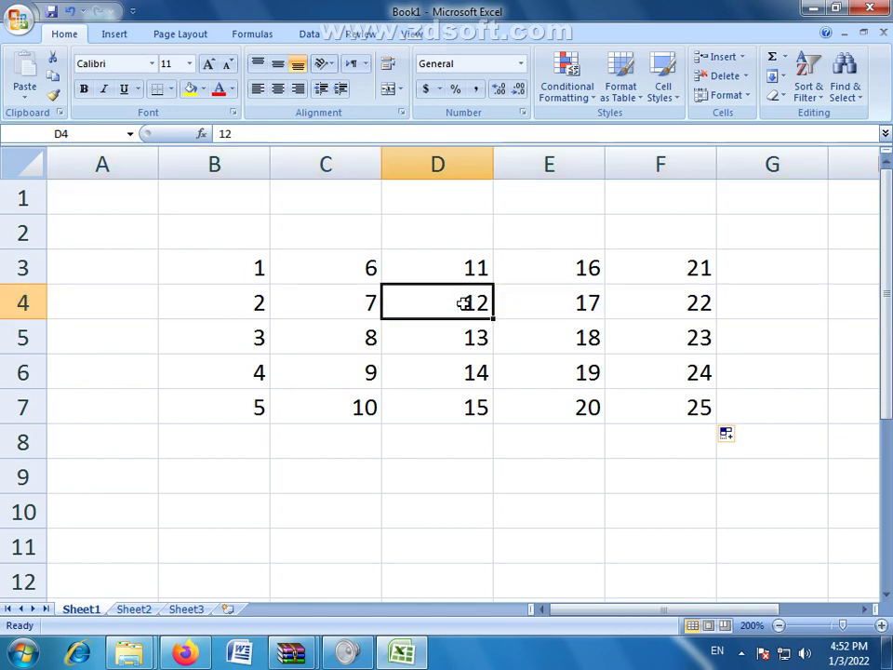
{"action": "left_click", "coordinate": [742, 57]}
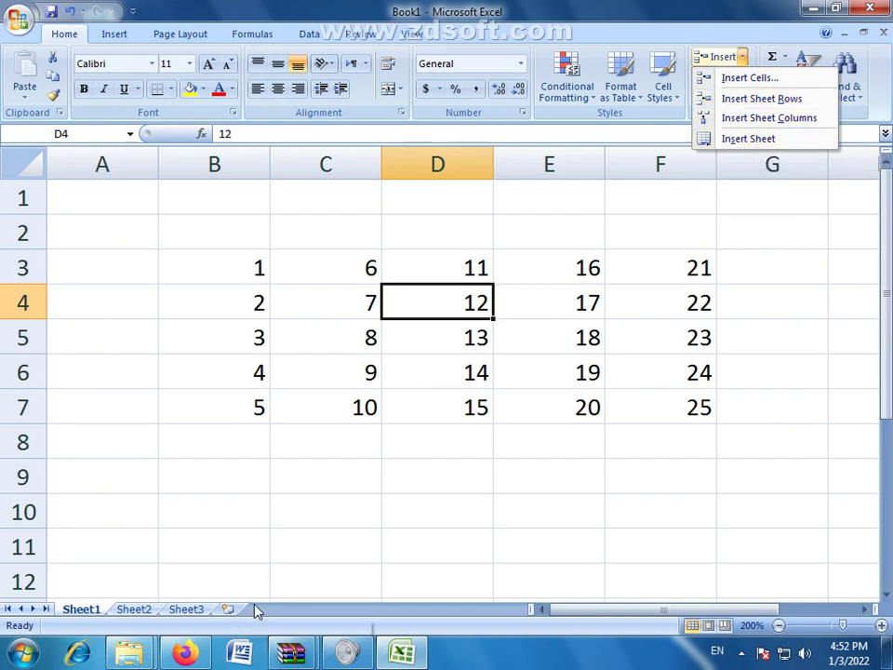
{"action": "left_click", "coordinate": [750, 80]}
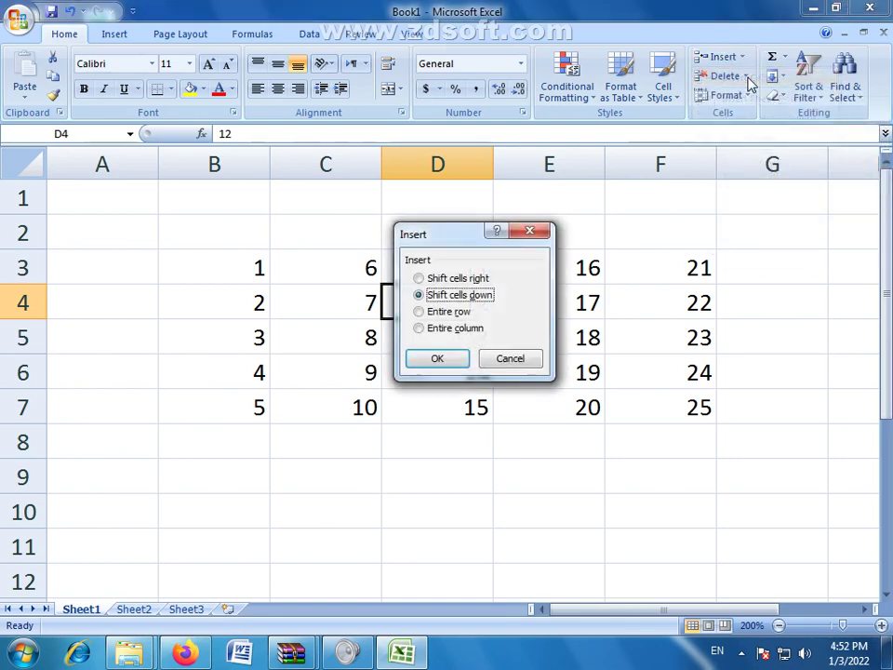
{"action": "left_click_drag", "start_coordinate": [477, 239], "coordinate": [583, 223]}
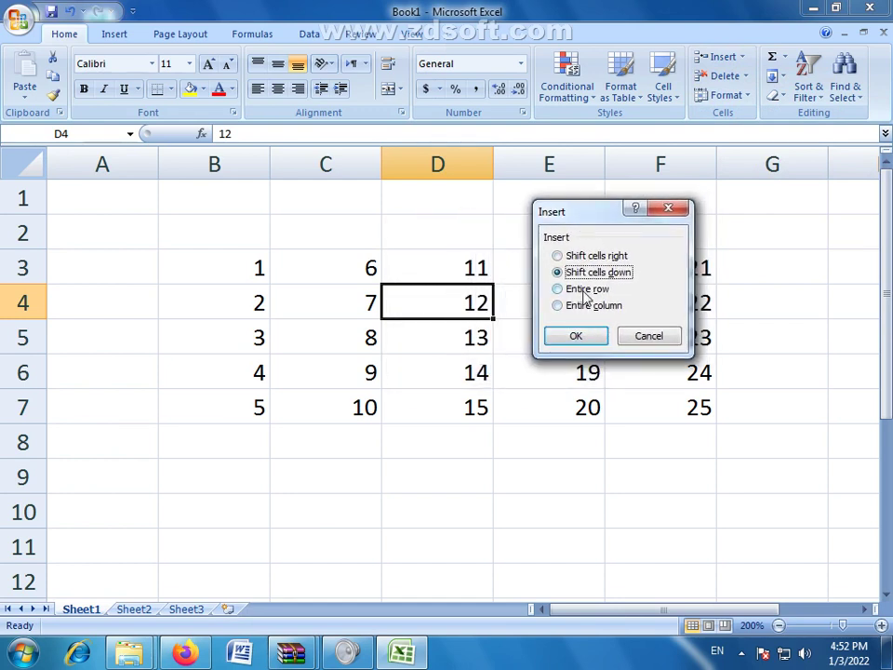
{"action": "left_click", "coordinate": [557, 290]}
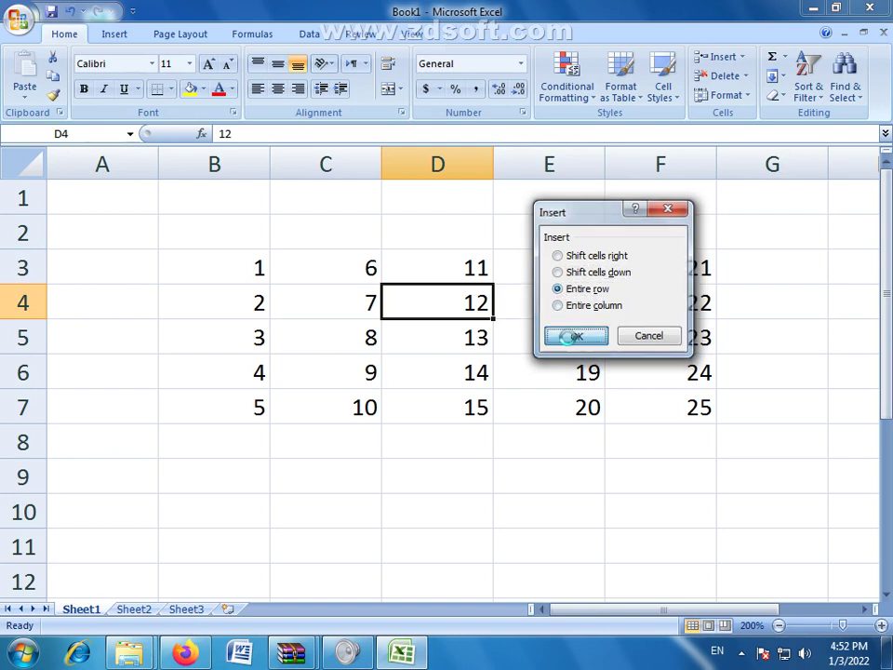
{"action": "left_click", "coordinate": [574, 335]}
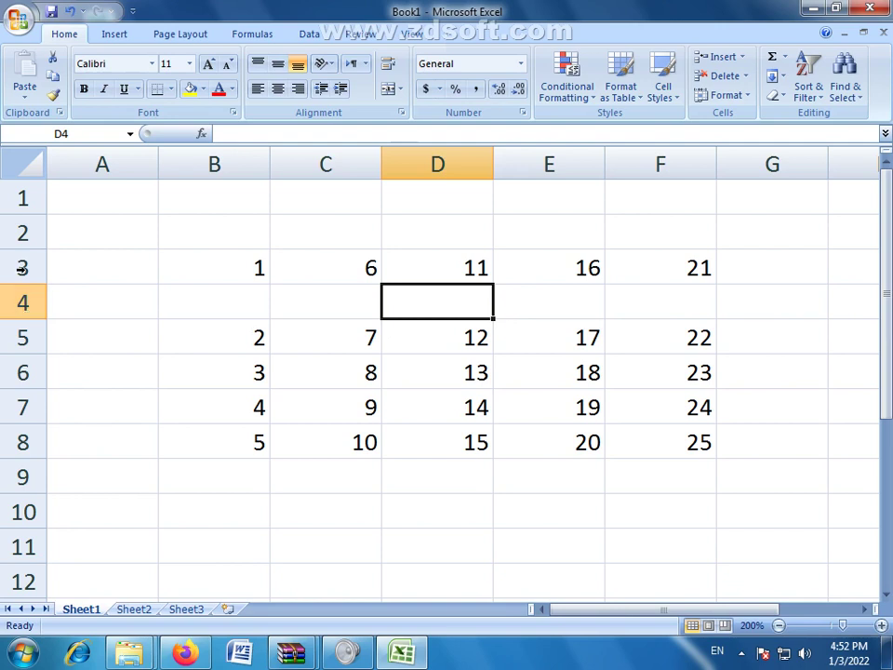
{"action": "left_click", "coordinate": [23, 303]}
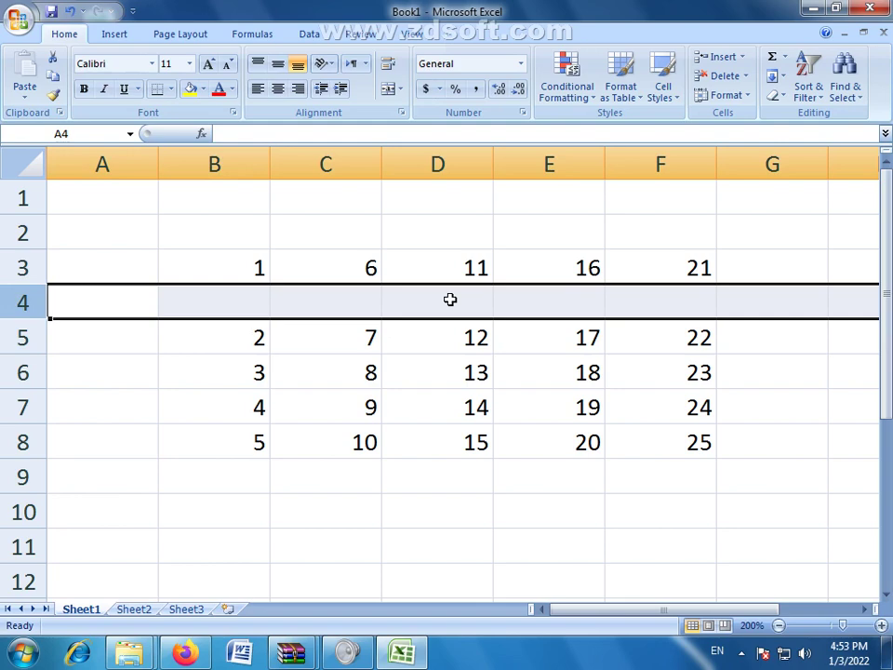
{"action": "key", "text": "ctrl+minus"}
{"action": "right_click", "coordinate": [450, 301]}
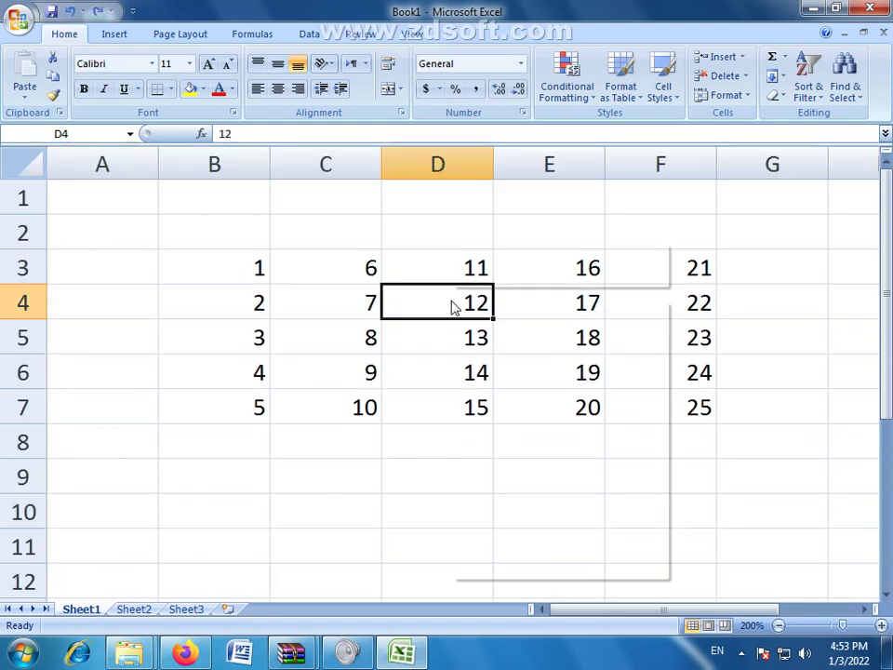
{"action": "left_click", "coordinate": [426, 305]}
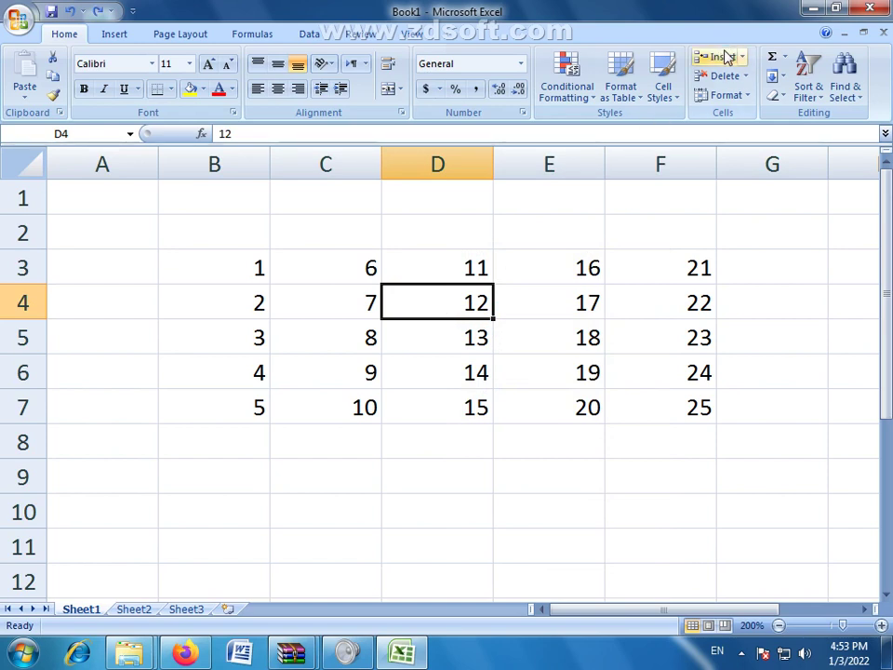
Step: Try Insert from D4's right-click menu and cancel, then reopen Insert Cells from the ribbon
{"action": "right_click", "coordinate": [445, 311]}
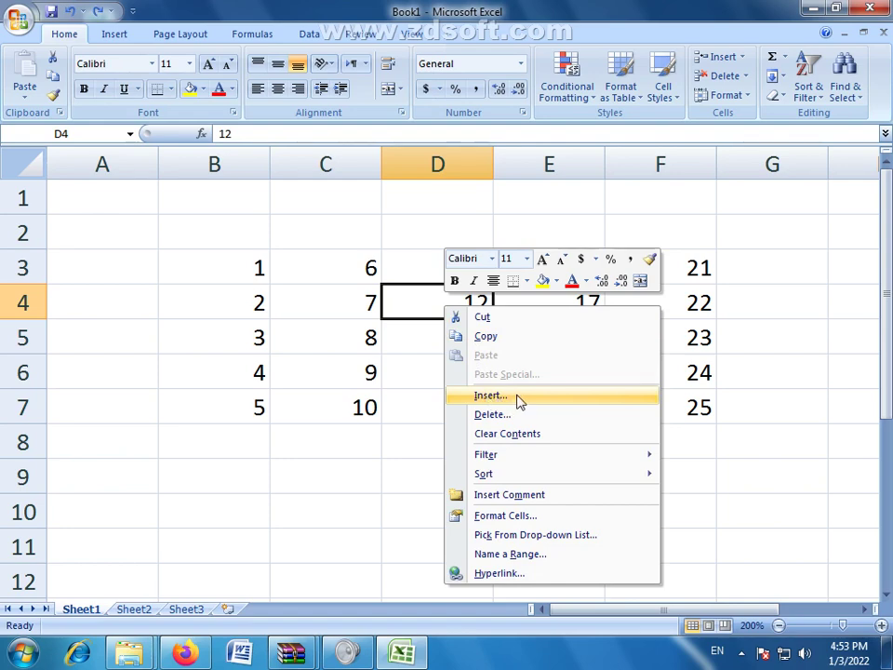
{"action": "left_click", "coordinate": [510, 400]}
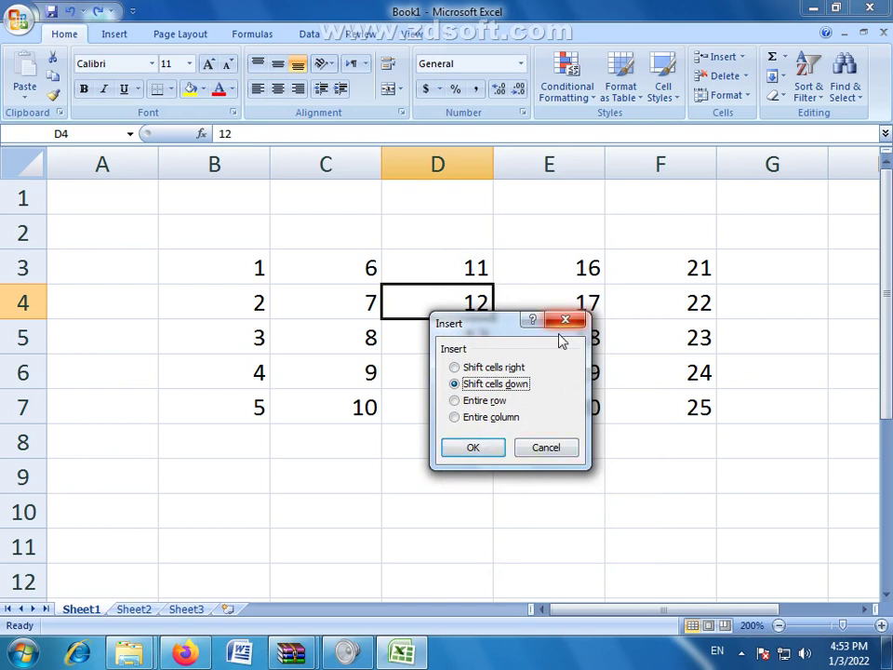
{"action": "left_click", "coordinate": [570, 451]}
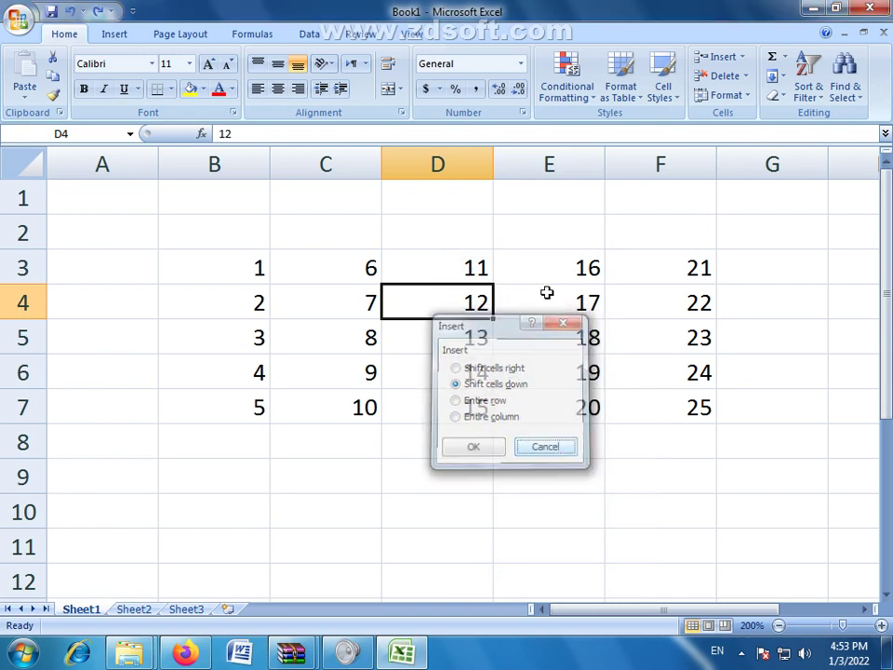
{"action": "left_click", "coordinate": [744, 58]}
{"action": "left_click", "coordinate": [723, 77]}
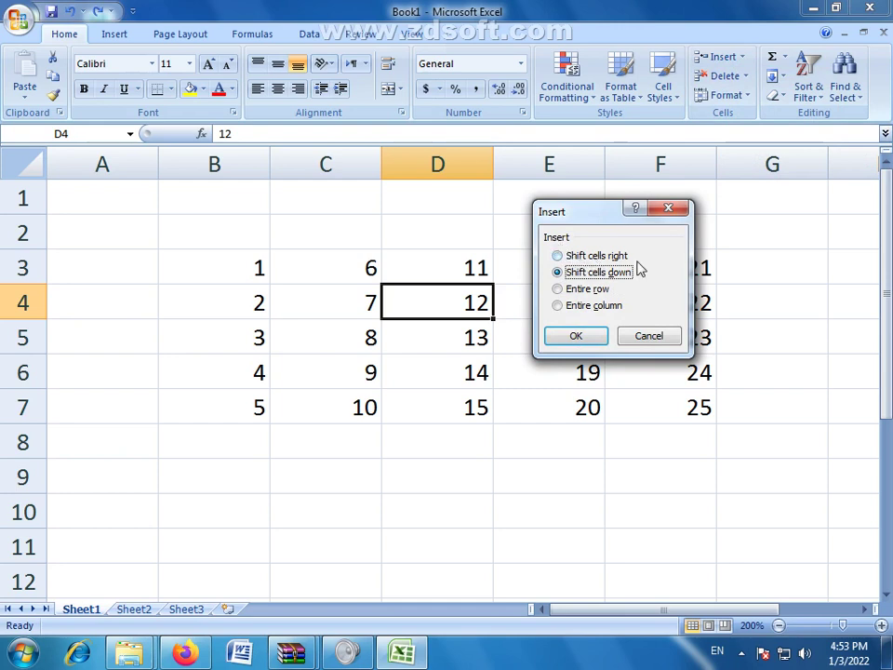
Step: Insert a blank cell at D4 with Shift cells right, checking the shifted 12, 17, 22
{"action": "left_click", "coordinate": [558, 256]}
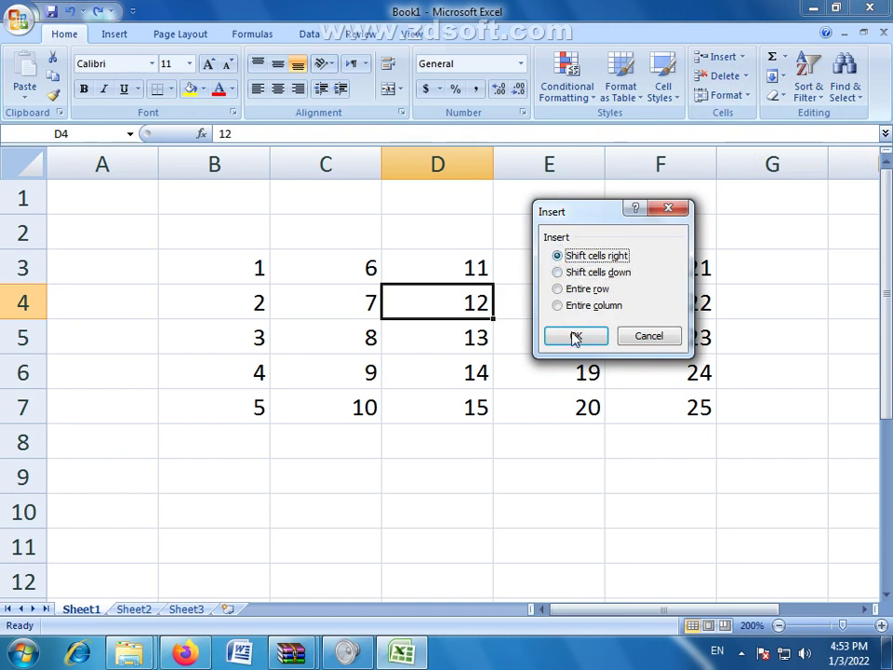
{"action": "left_click", "coordinate": [574, 336]}
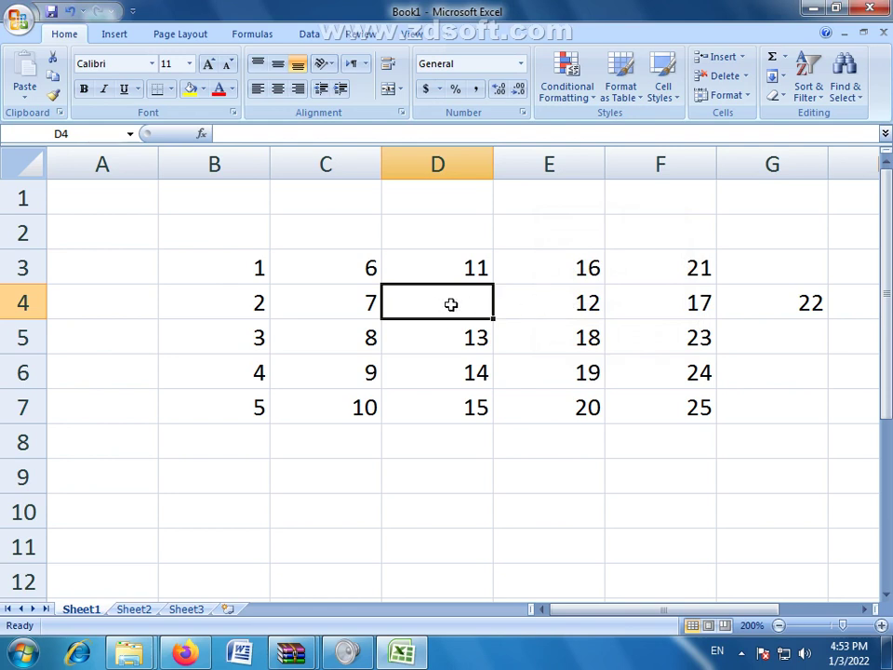
{"action": "left_click_drag", "start_coordinate": [537, 299], "coordinate": [779, 304]}
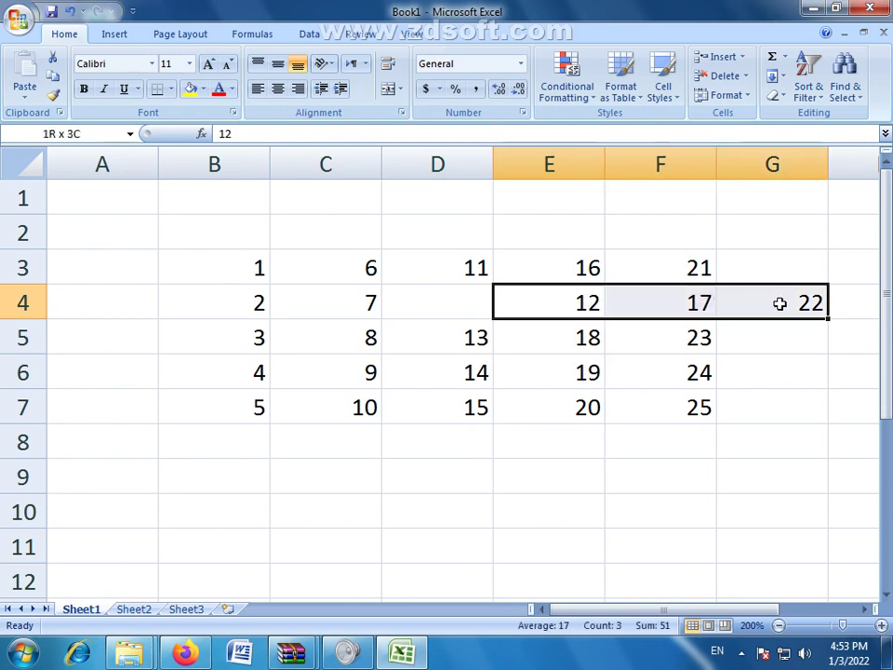
{"action": "left_click", "coordinate": [433, 310]}
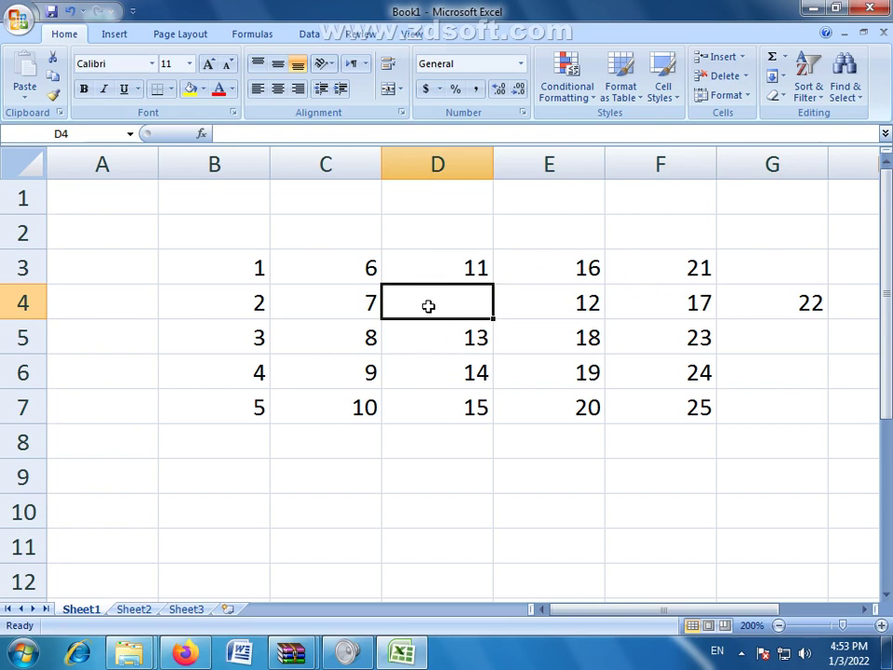
Step: Undo the insertion with Ctrl+Z and check cells B4 and C4
{"action": "key", "text": "ctrl+z"}
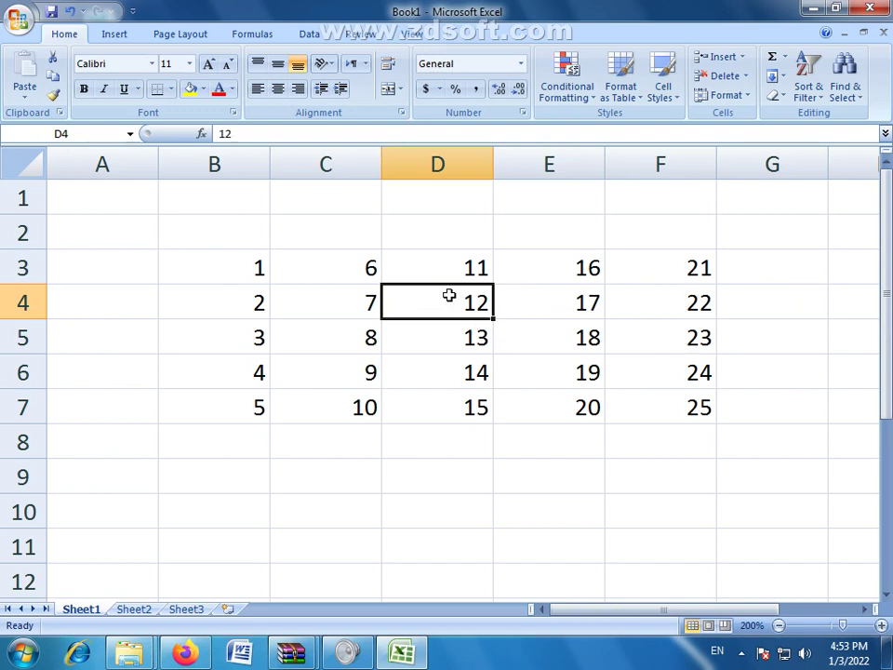
{"action": "left_click", "coordinate": [340, 305]}
{"action": "left_click", "coordinate": [179, 309]}
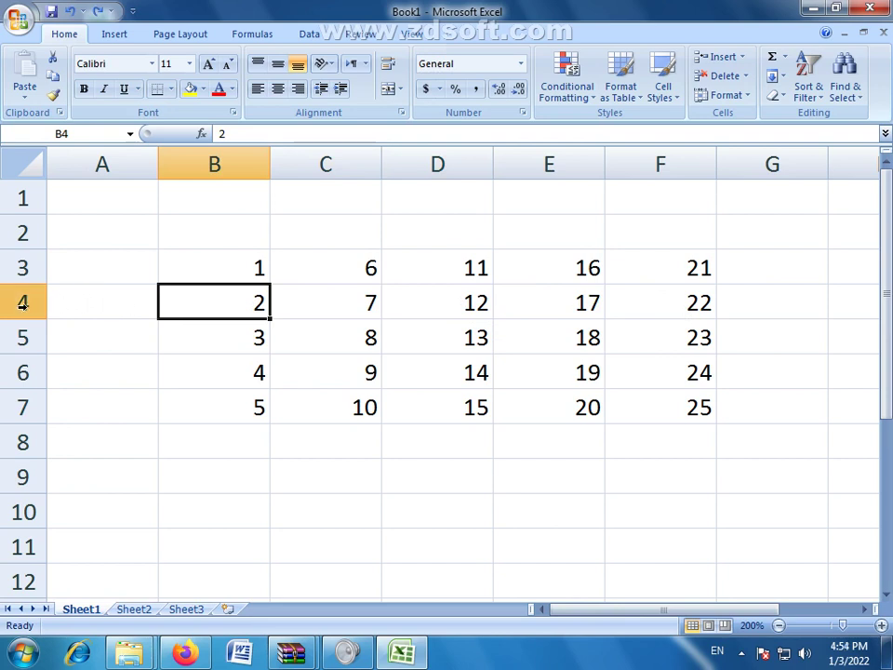
{"action": "left_click", "coordinate": [353, 306]}
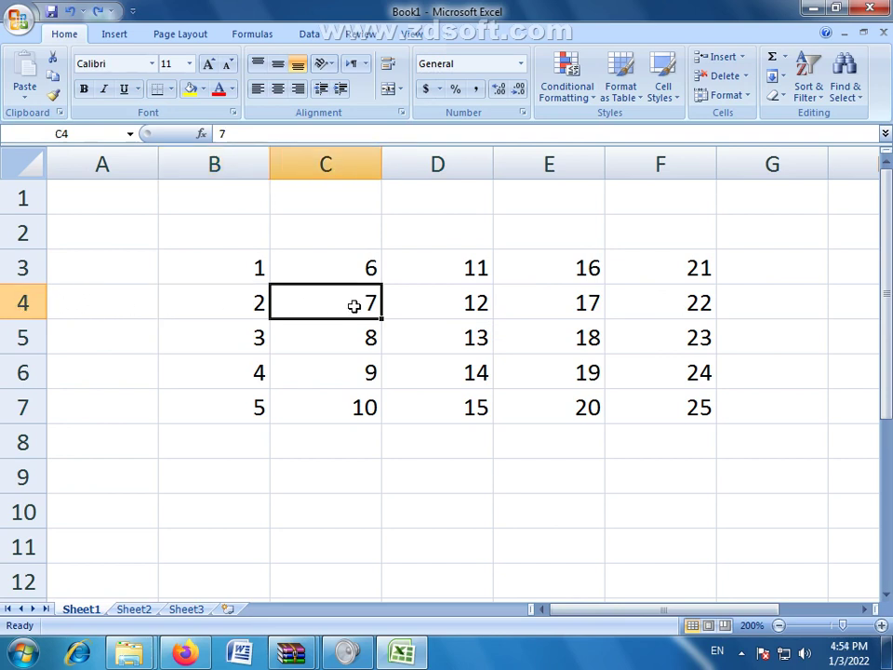
{"action": "left_click", "coordinate": [741, 57]}
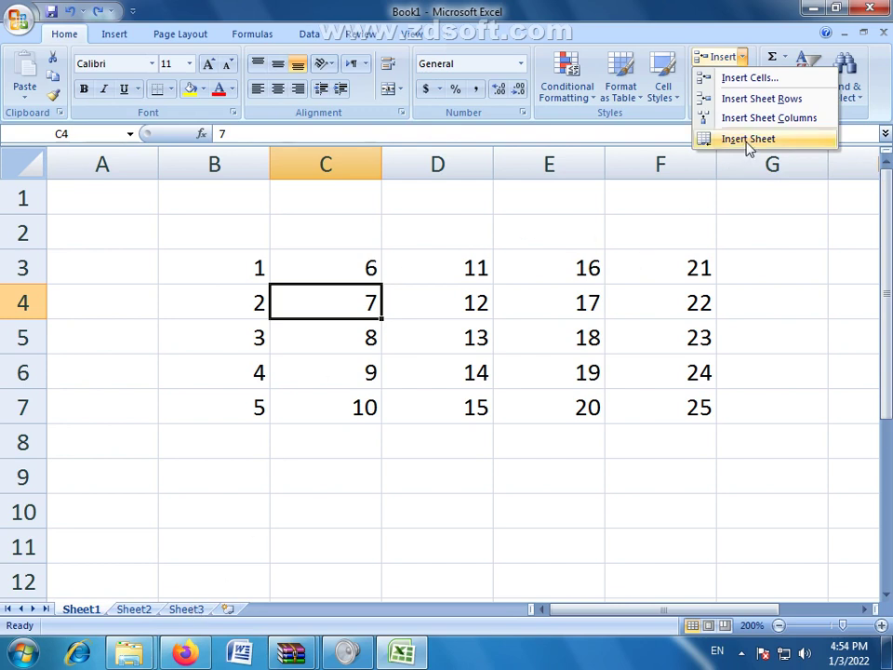
{"action": "key", "text": "Escape"}
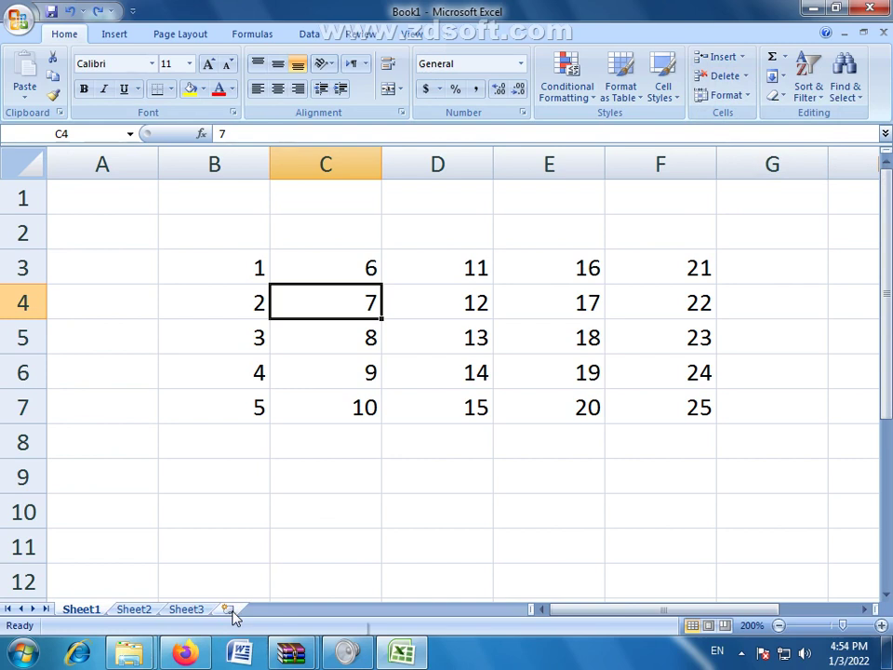
{"action": "left_click", "coordinate": [346, 536]}
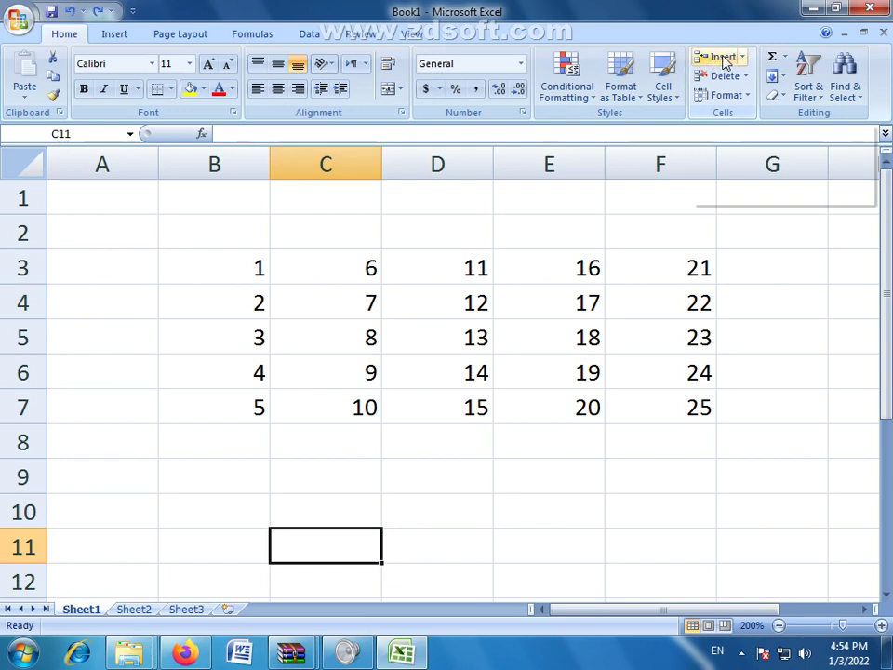
{"action": "left_click", "coordinate": [746, 76]}
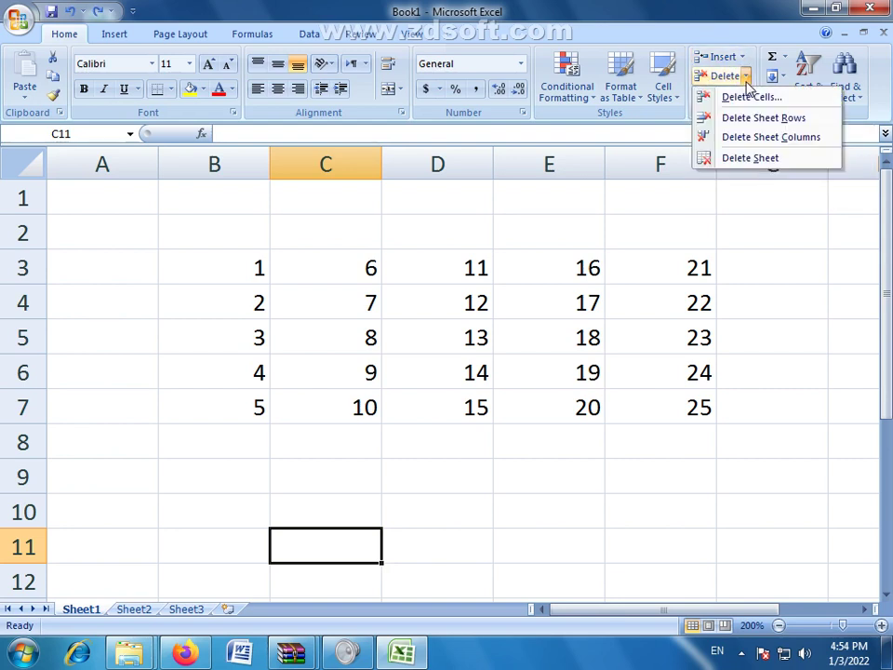
{"action": "left_click", "coordinate": [443, 333]}
{"action": "left_click", "coordinate": [454, 340]}
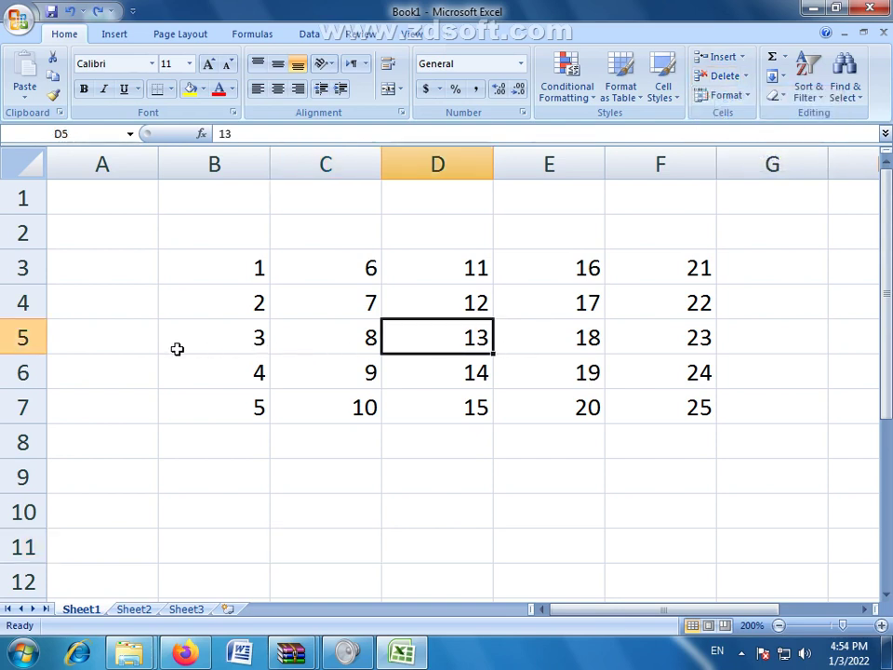
{"action": "left_click", "coordinate": [19, 338]}
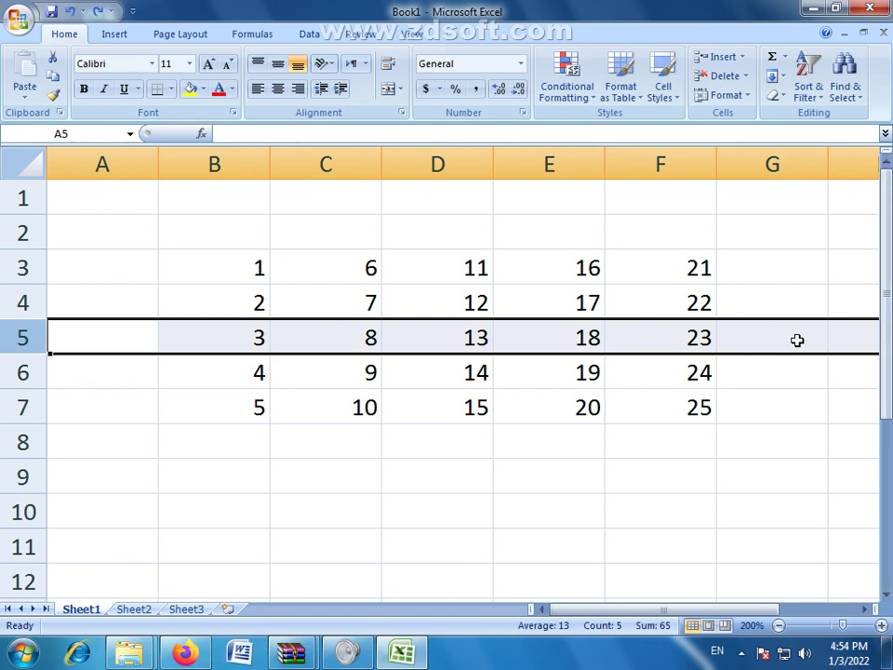
{"action": "left_click", "coordinate": [433, 155]}
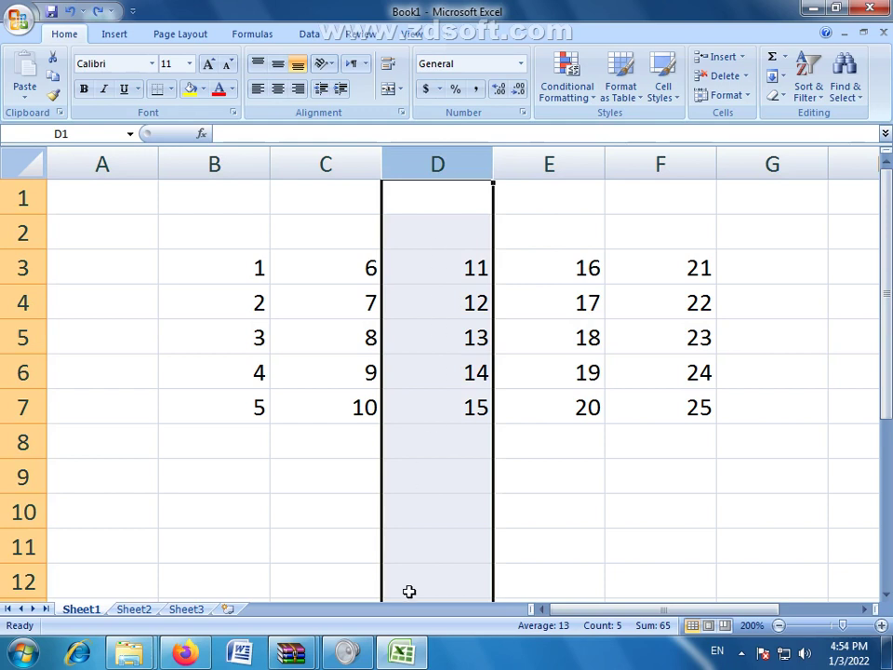
{"action": "left_click", "coordinate": [549, 347]}
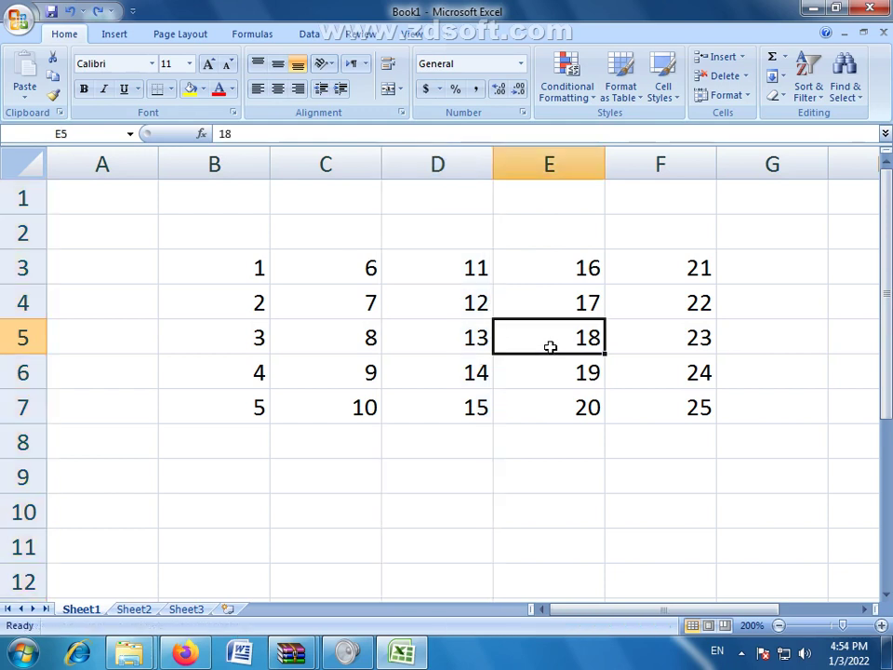
{"action": "left_click", "coordinate": [571, 375]}
{"action": "left_click", "coordinate": [576, 346]}
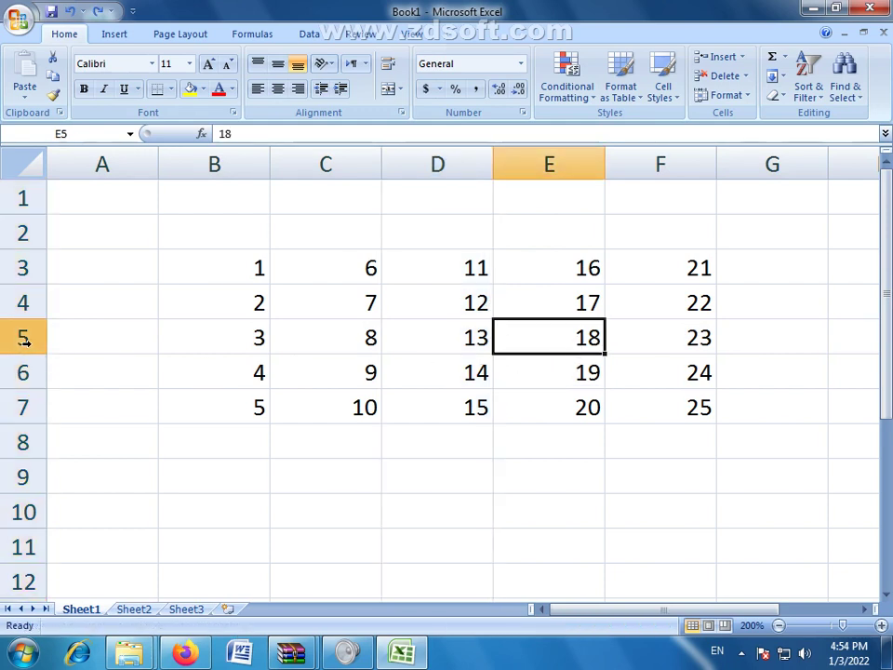
{"action": "left_click", "coordinate": [25, 340]}
{"action": "right_click", "coordinate": [25, 343]}
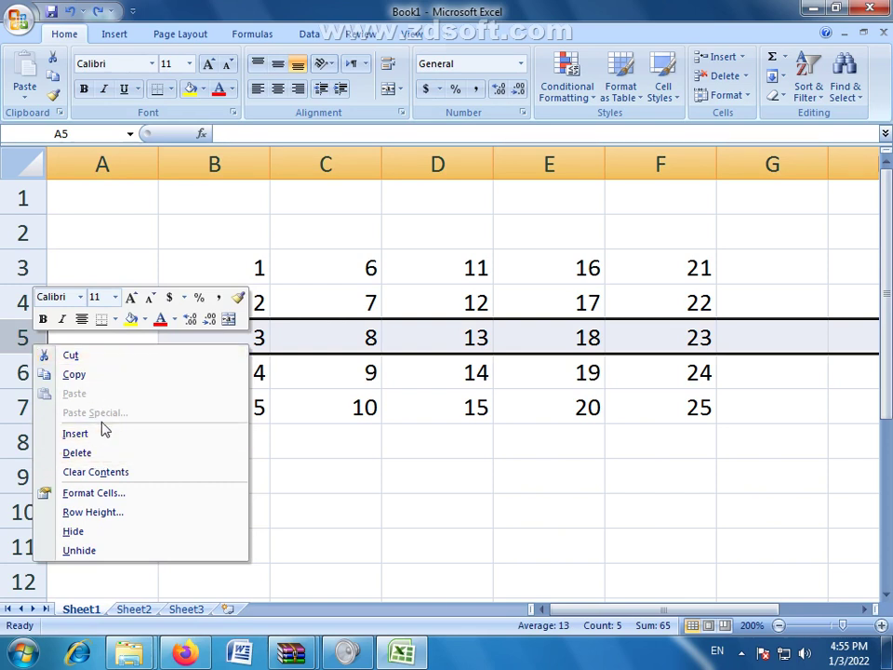
{"action": "left_click", "coordinate": [430, 417]}
{"action": "left_click", "coordinate": [395, 334]}
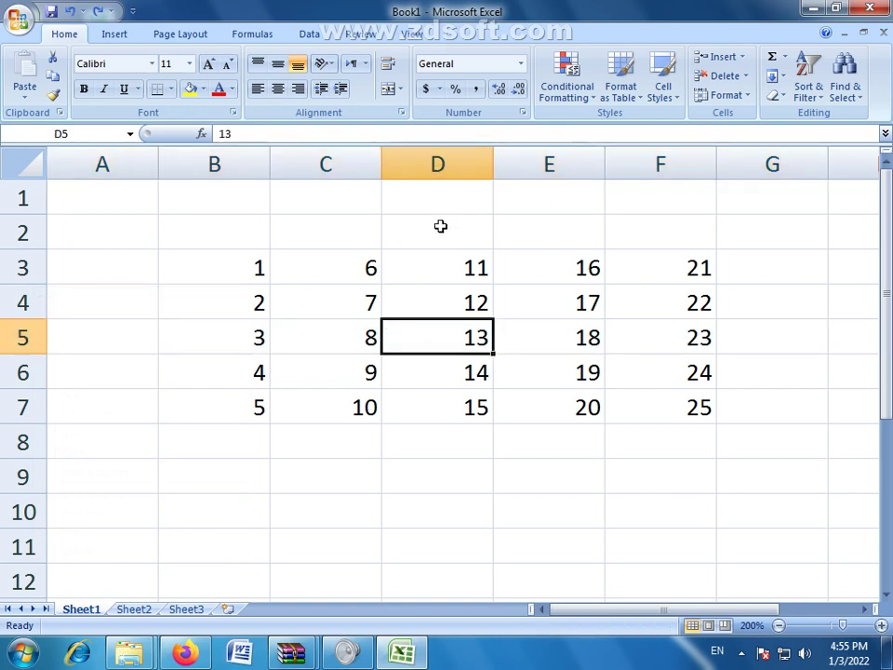
{"action": "left_click", "coordinate": [451, 160]}
{"action": "left_click", "coordinate": [746, 78]}
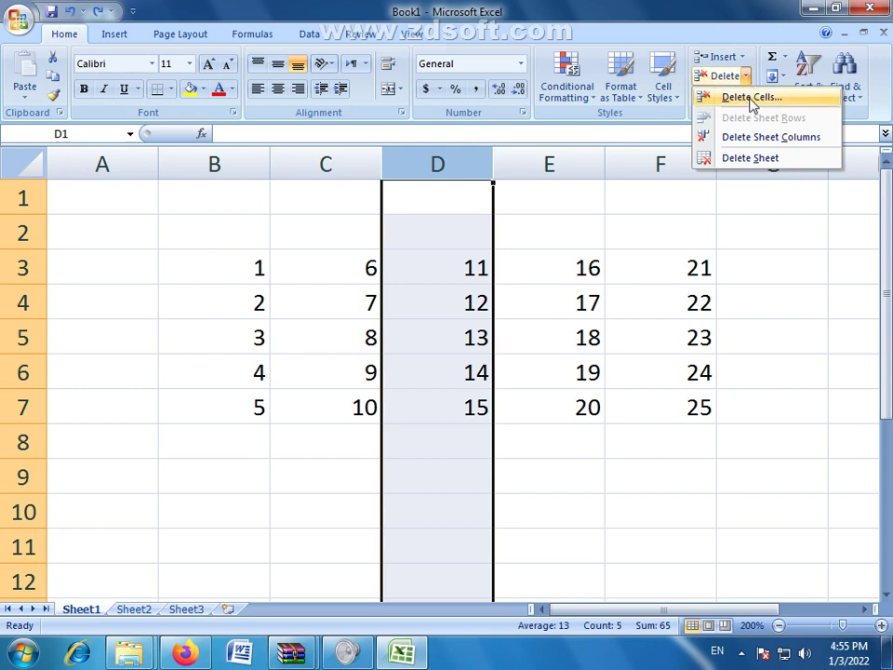
{"action": "left_click", "coordinate": [749, 99]}
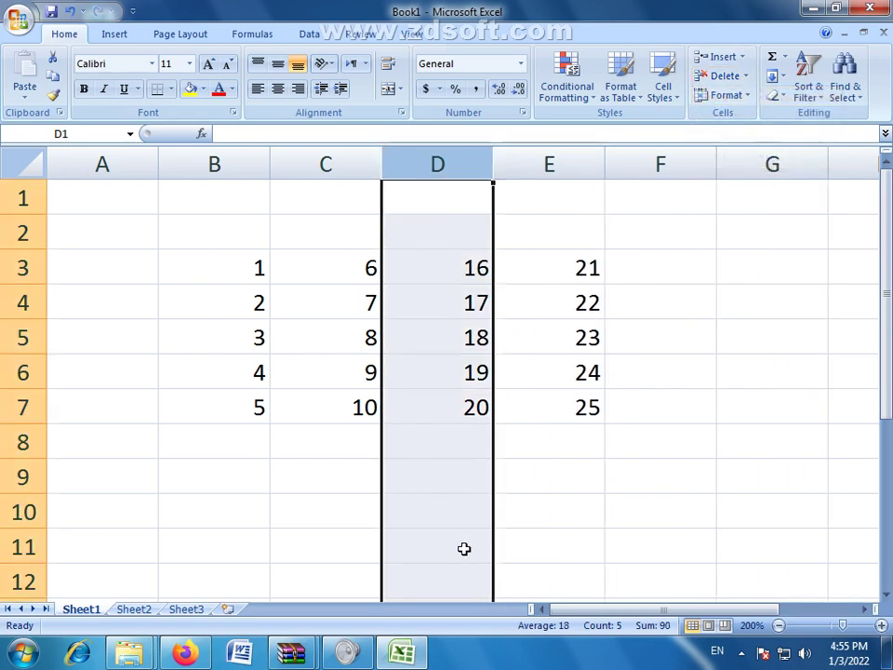
{"action": "left_click", "coordinate": [20, 340]}
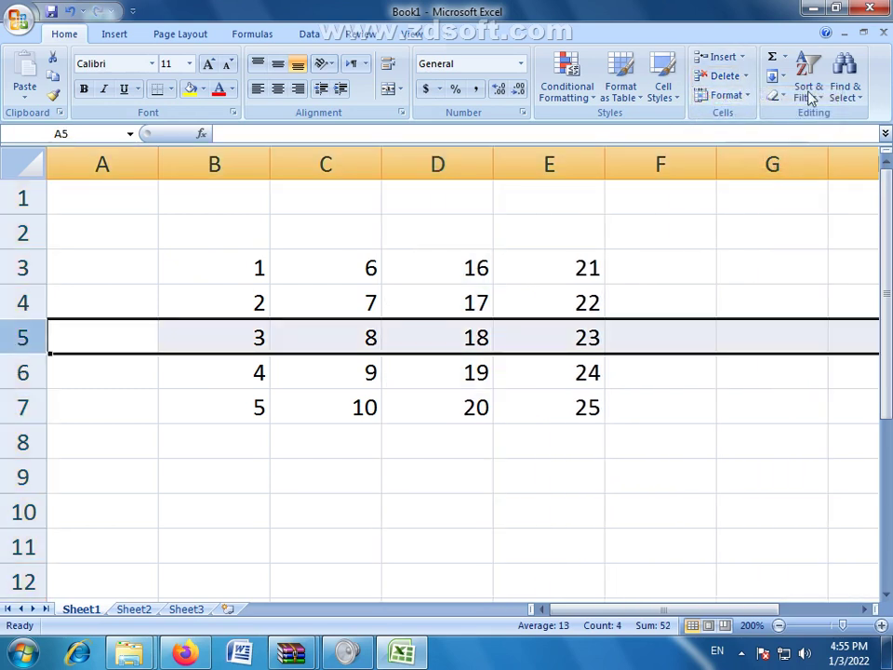
{"action": "left_click", "coordinate": [745, 76]}
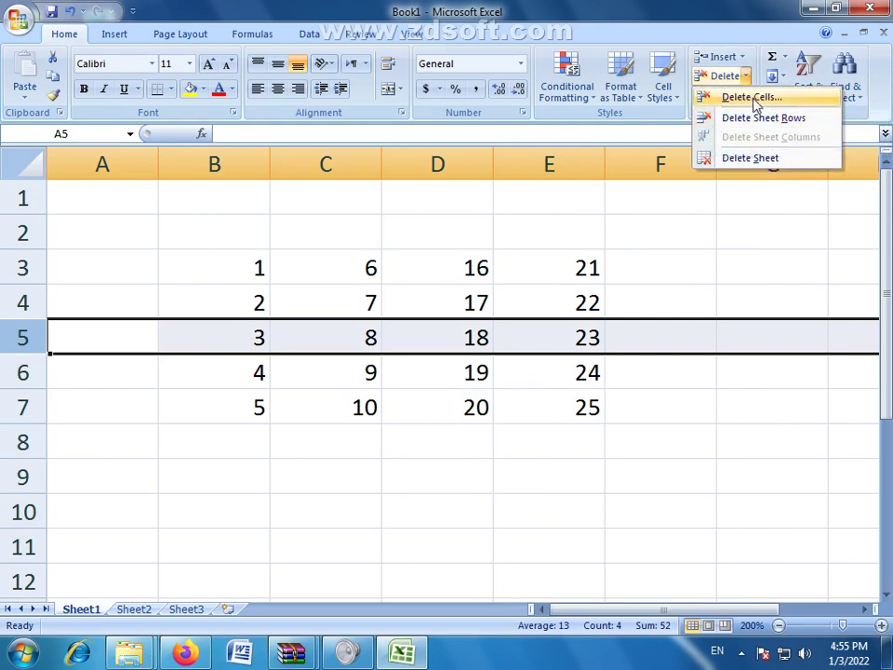
{"action": "left_click", "coordinate": [752, 97]}
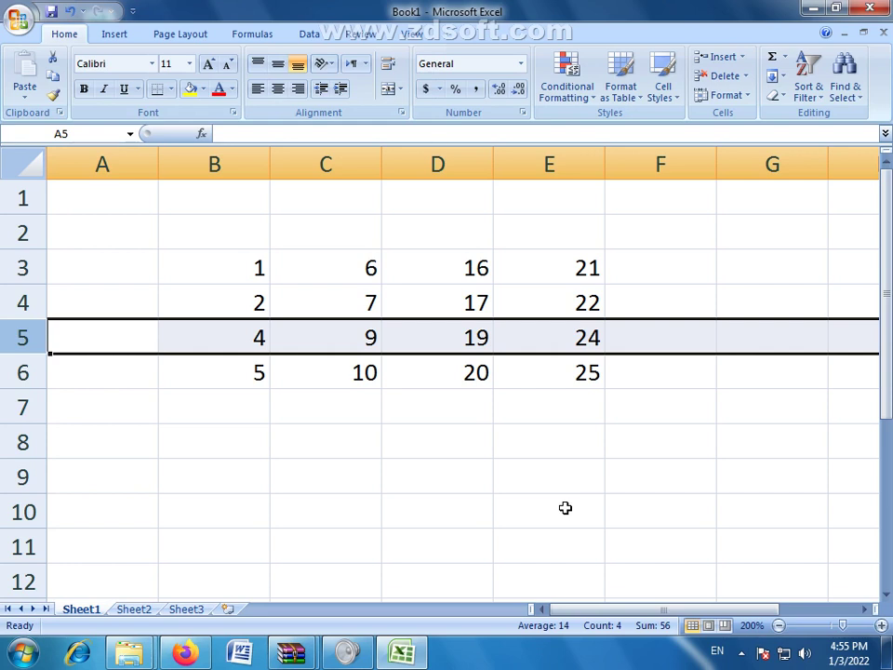
{"action": "key", "text": "ctrl+shift+plus"}
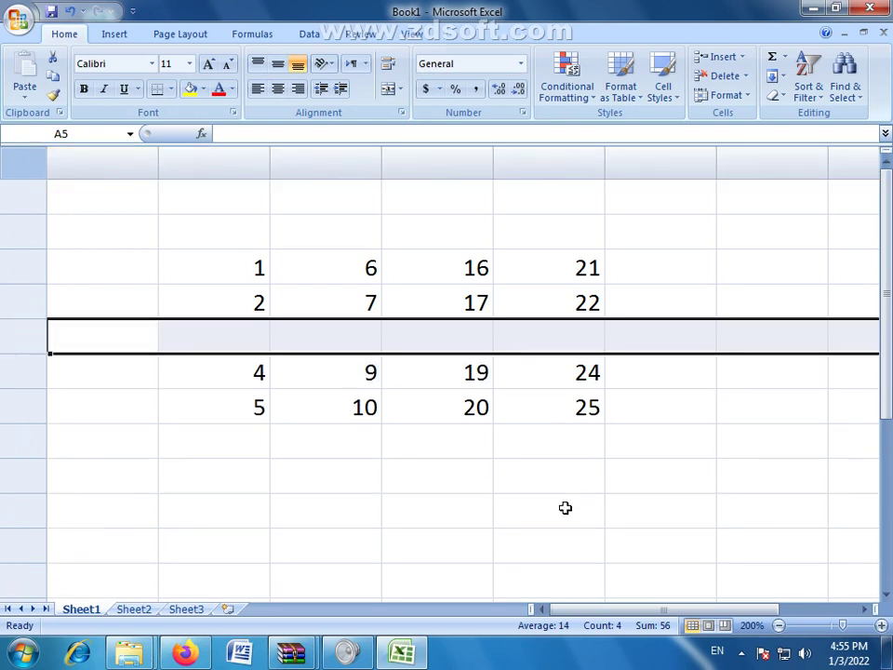
{"action": "key", "text": "ctrl+z"}
{"action": "left_click", "coordinate": [567, 502]}
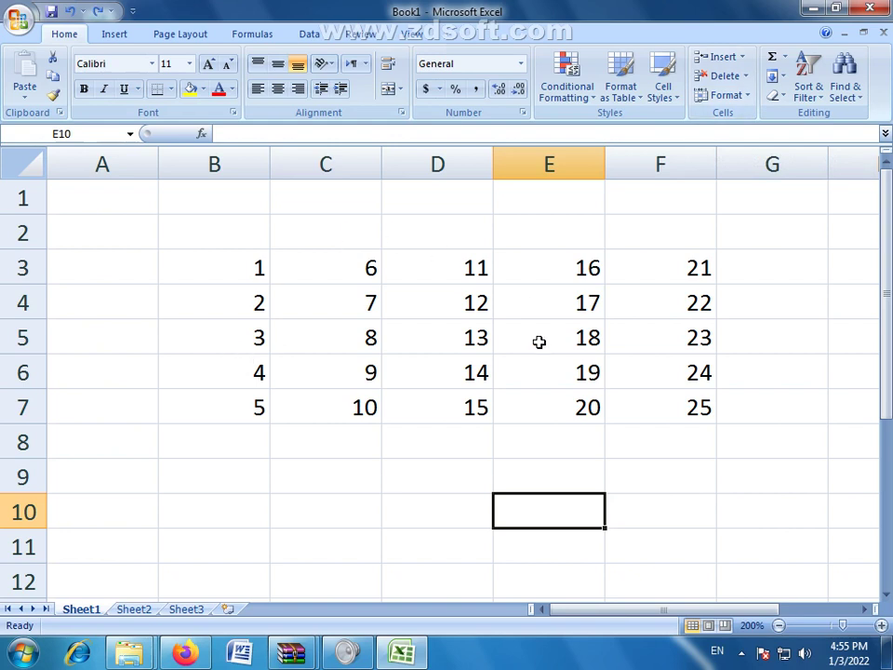
{"action": "left_click", "coordinate": [685, 606]}
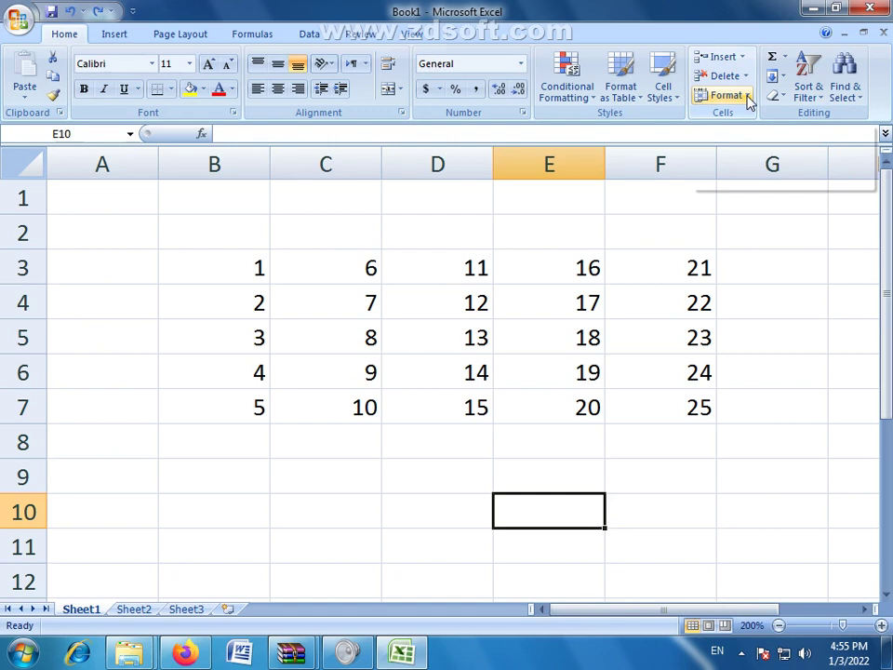
{"action": "left_click", "coordinate": [749, 99]}
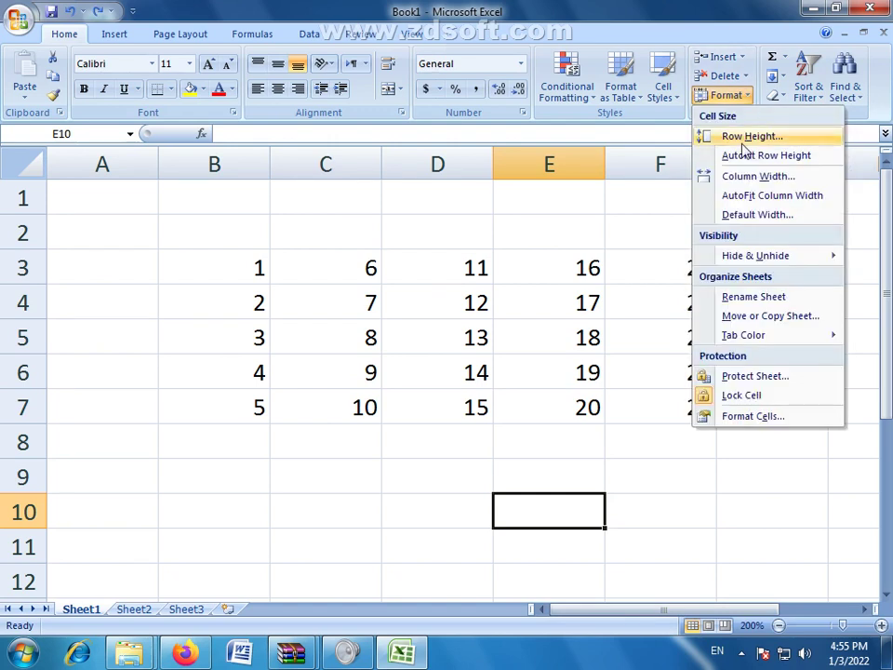
{"action": "left_click", "coordinate": [409, 312]}
{"action": "left_click", "coordinate": [258, 302]}
{"action": "left_click", "coordinate": [17, 301]}
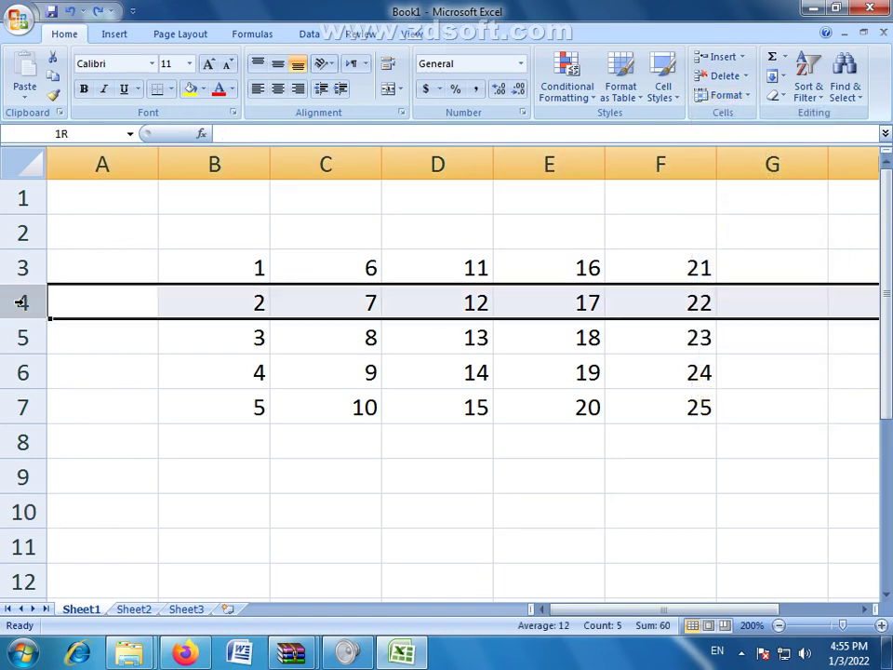
{"action": "left_click", "coordinate": [440, 313]}
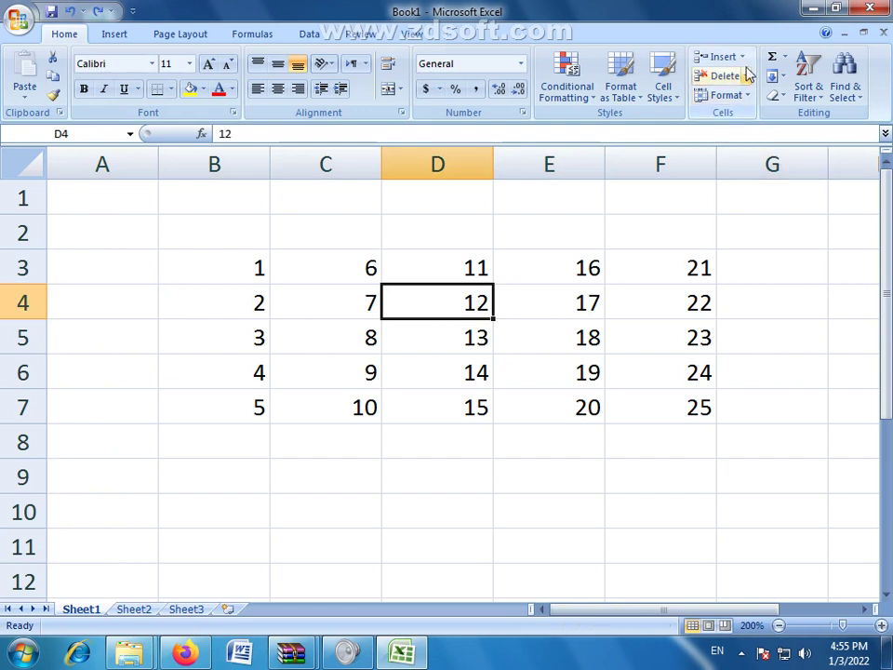
Step: Set row 4's height to 30 via Format > Row Height
{"action": "left_click", "coordinate": [726, 95]}
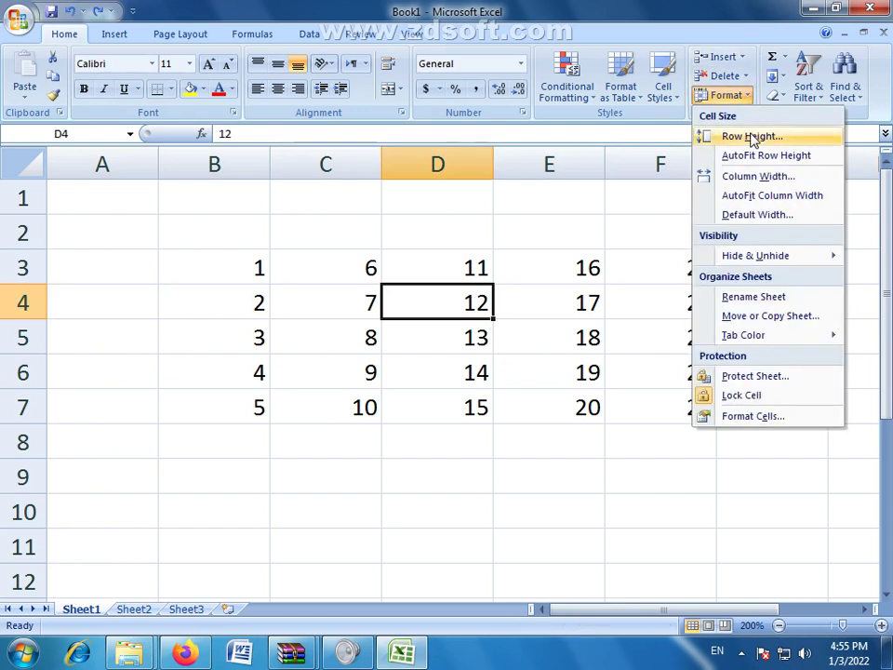
{"action": "left_click", "coordinate": [751, 136]}
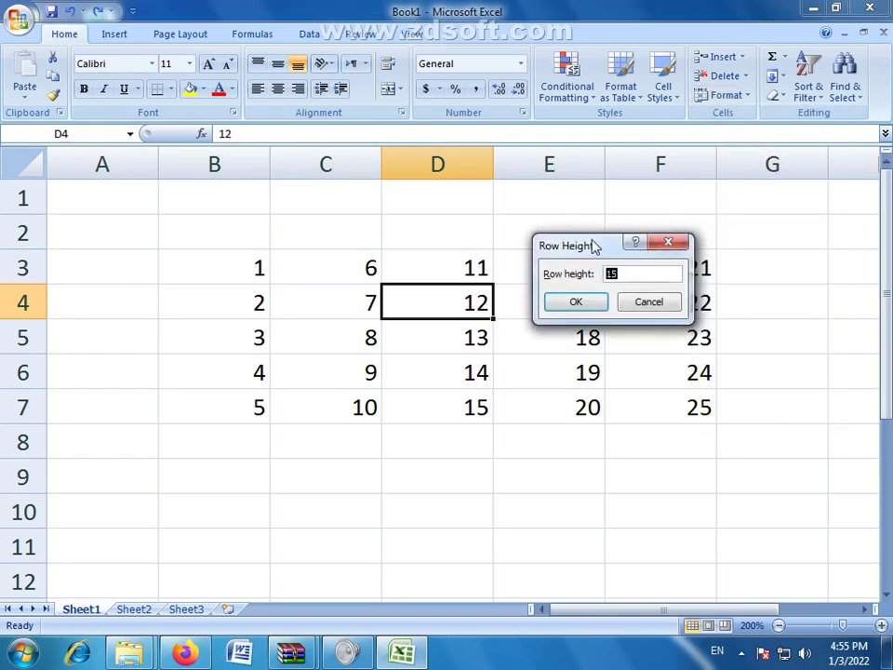
{"action": "left_click_drag", "start_coordinate": [595, 242], "coordinate": [625, 244]}
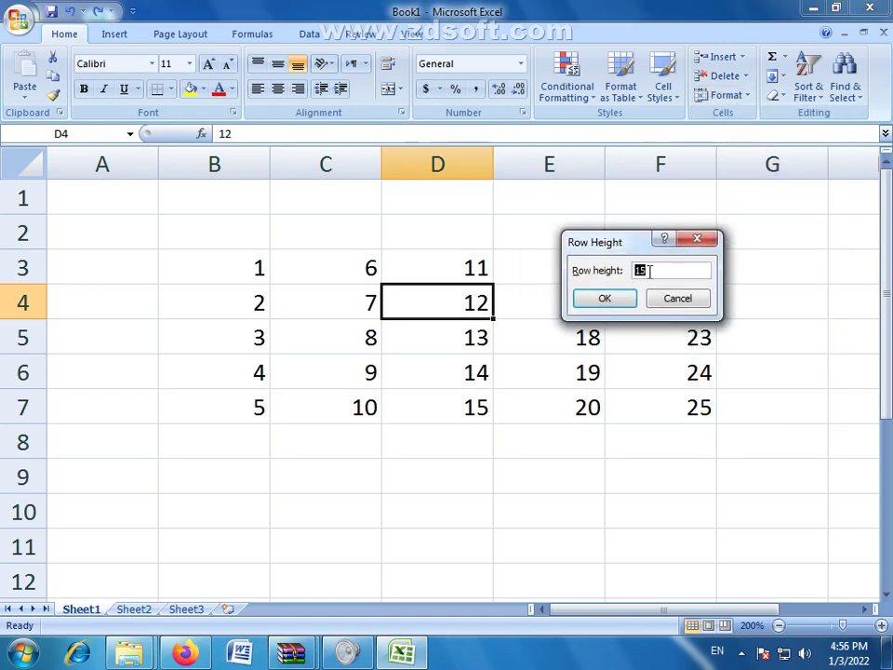
{"action": "left_click", "coordinate": [651, 270]}
{"action": "left_click_drag", "start_coordinate": [649, 271], "coordinate": [621, 276]}
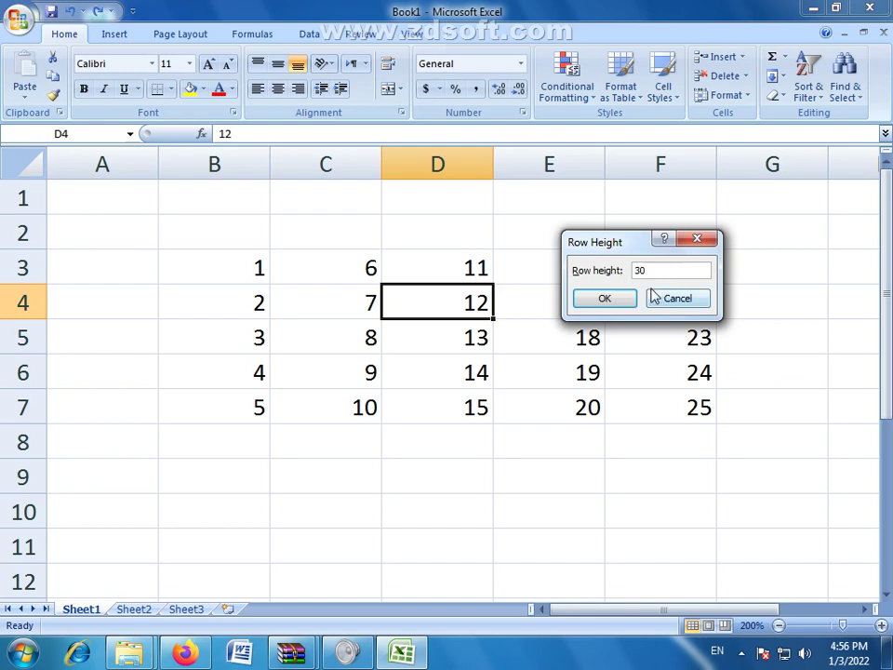
{"action": "left_click", "coordinate": [611, 299]}
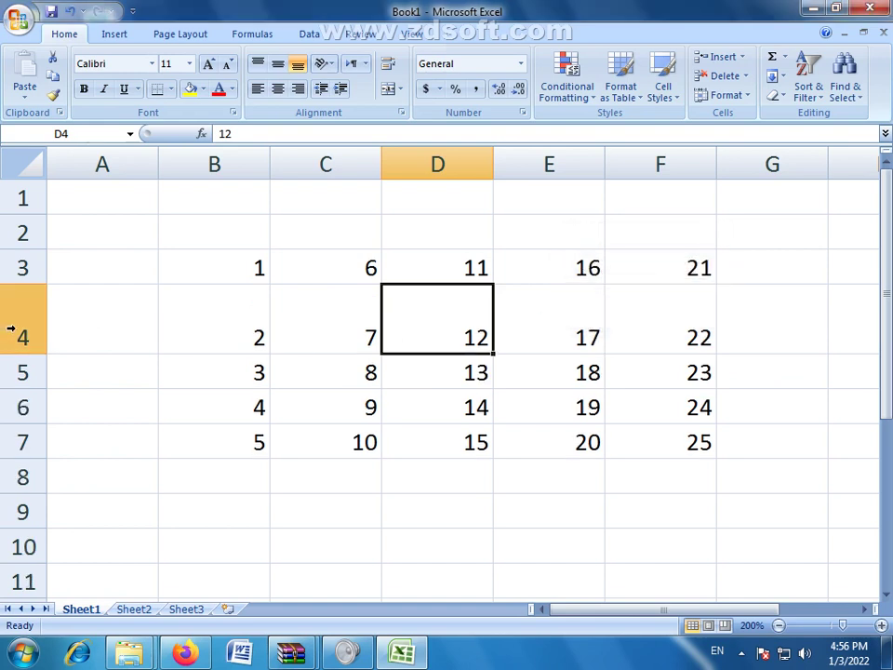
Step: Drag row borders to shrink row 3 to about 14.25 and row 4 to about 11.25
{"action": "left_click", "coordinate": [11, 327]}
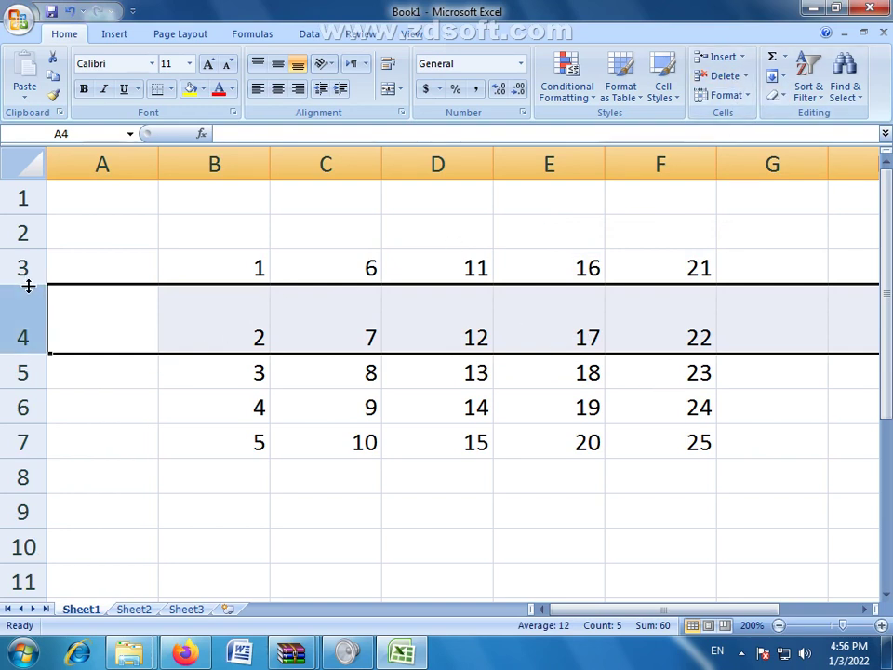
{"action": "mouse_move", "coordinate": [31, 285]}
{"action": "left_mouse_down"}
{"action": "mouse_move", "coordinate": [30, 304]}
{"action": "mouse_move", "coordinate": [31, 284]}
{"action": "left_mouse_up"}
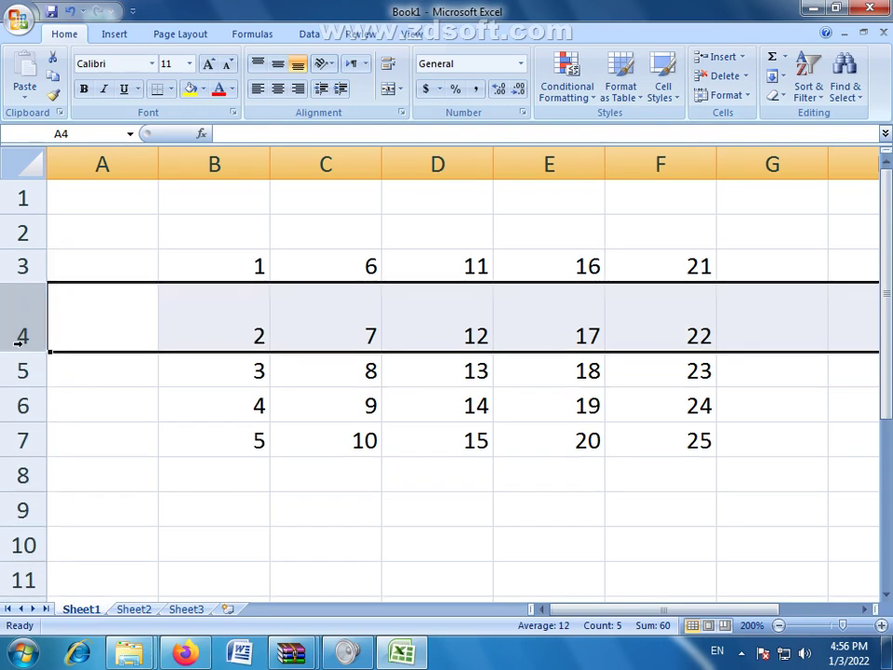
{"action": "left_click_drag", "start_coordinate": [26, 350], "coordinate": [25, 314]}
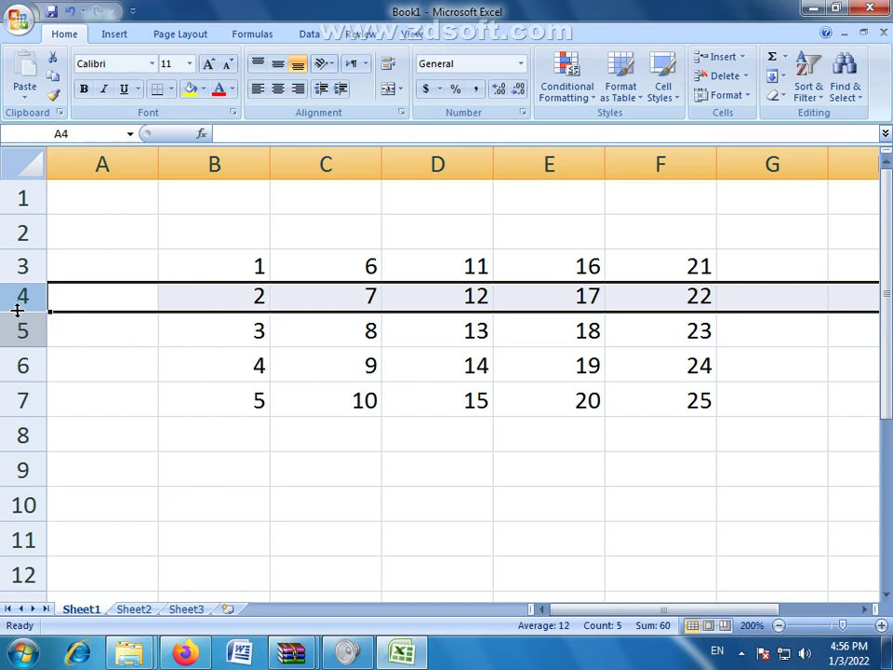
{"action": "left_click_drag", "start_coordinate": [33, 309], "coordinate": [33, 305]}
{"action": "left_click", "coordinate": [349, 300]}
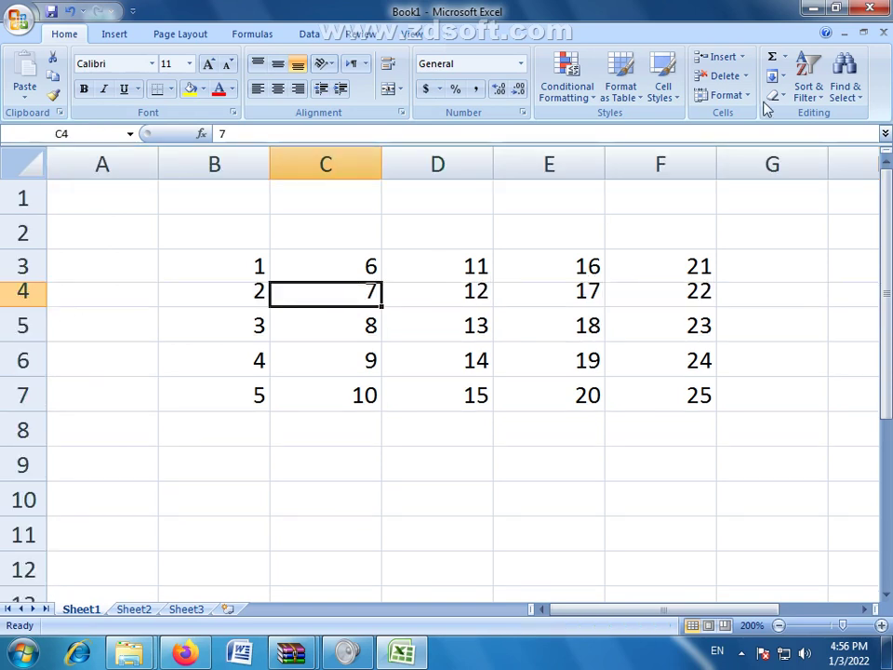
Step: Set row 4's height from 10.5 back to 15 via Format > Row Height
{"action": "left_click", "coordinate": [722, 95]}
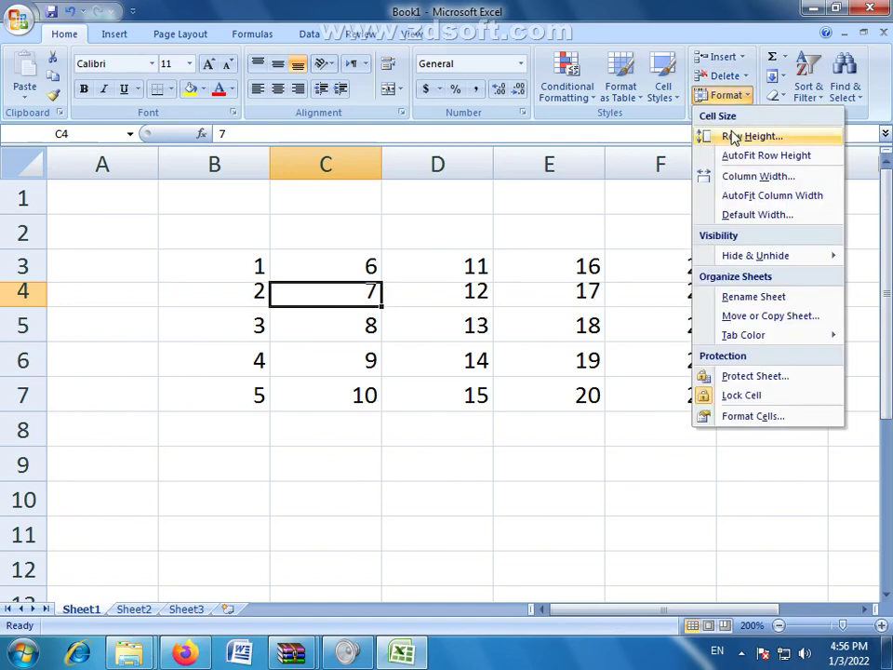
{"action": "left_click", "coordinate": [738, 136]}
{"action": "left_click", "coordinate": [667, 271]}
{"action": "left_click_drag", "start_coordinate": [675, 270], "coordinate": [594, 275]}
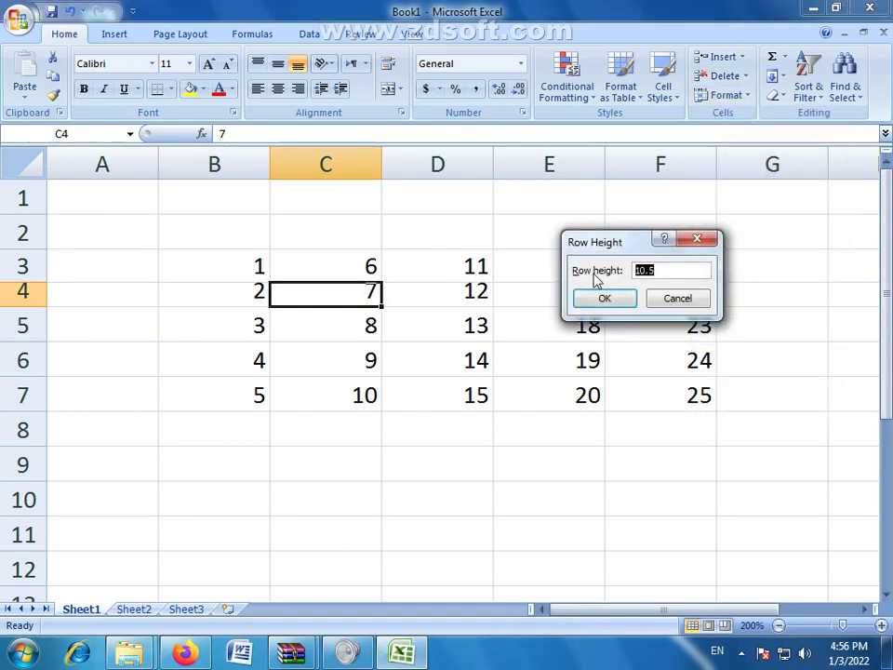
{"action": "type", "text": "15"}
{"action": "left_click", "coordinate": [616, 294]}
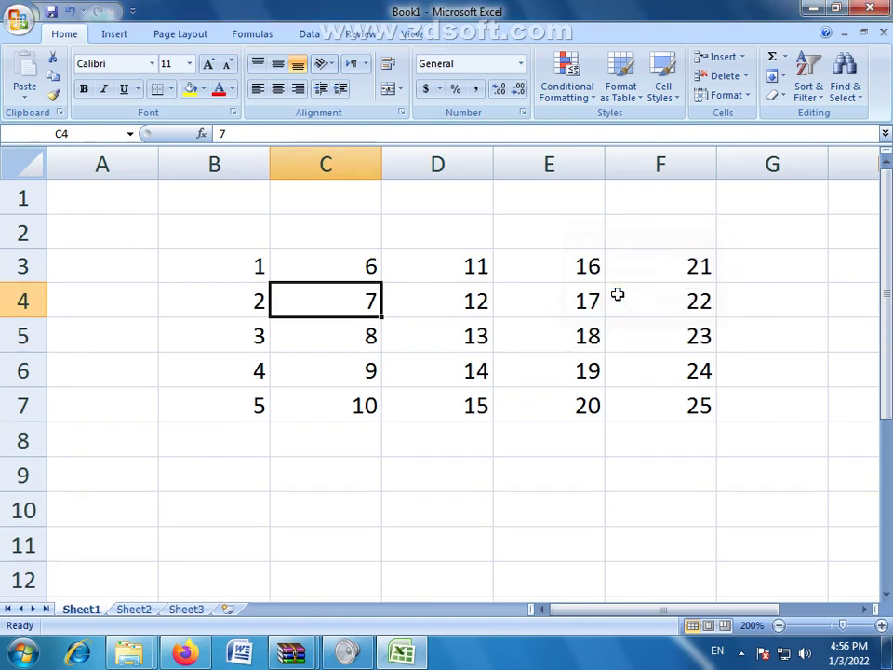
{"action": "left_click", "coordinate": [572, 391]}
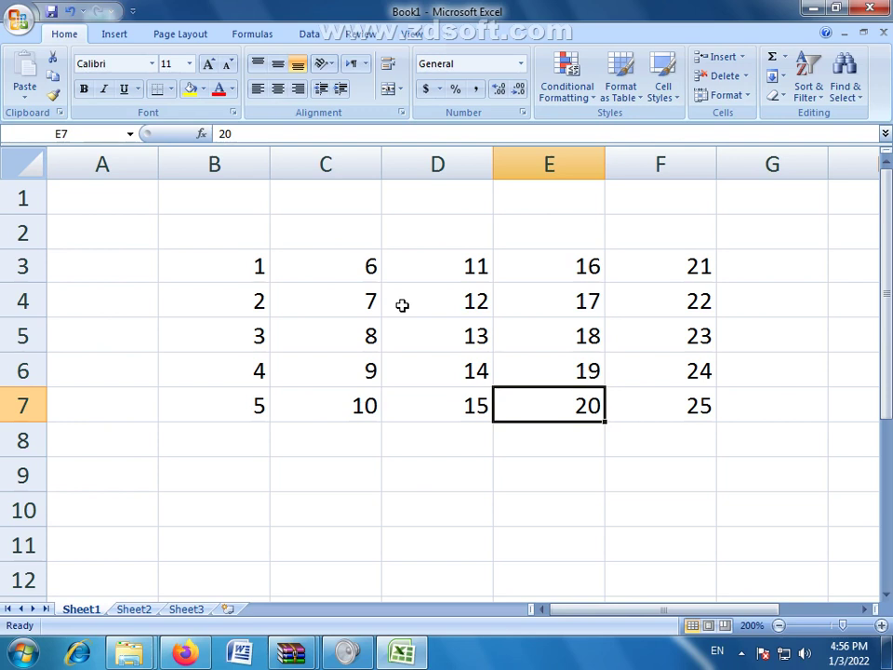
Step: Browse the Format menu without changes and select the whole of row 4
{"action": "left_click", "coordinate": [329, 300]}
{"action": "left_click", "coordinate": [744, 96]}
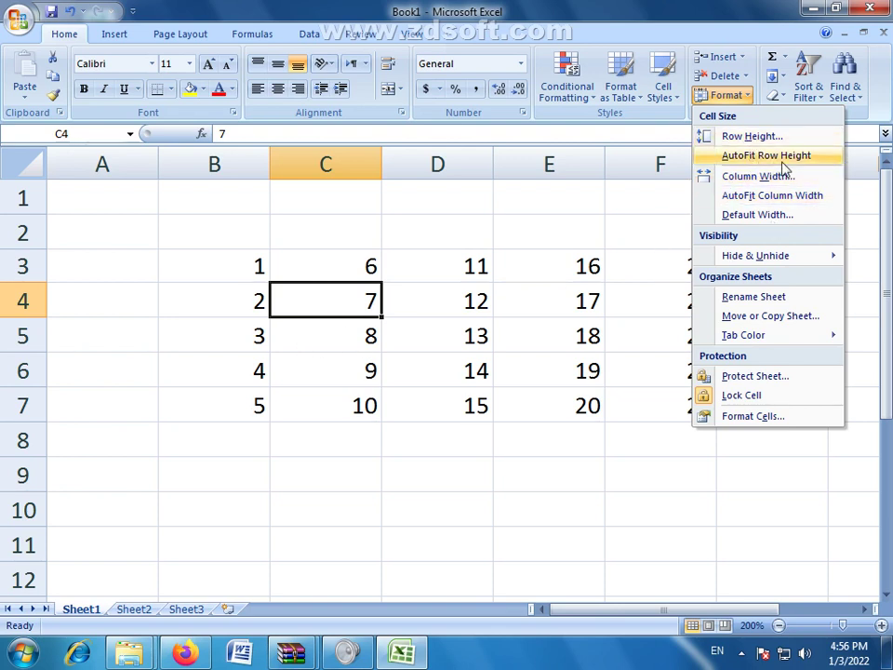
{"action": "left_click", "coordinate": [363, 299]}
{"action": "left_click", "coordinate": [358, 268]}
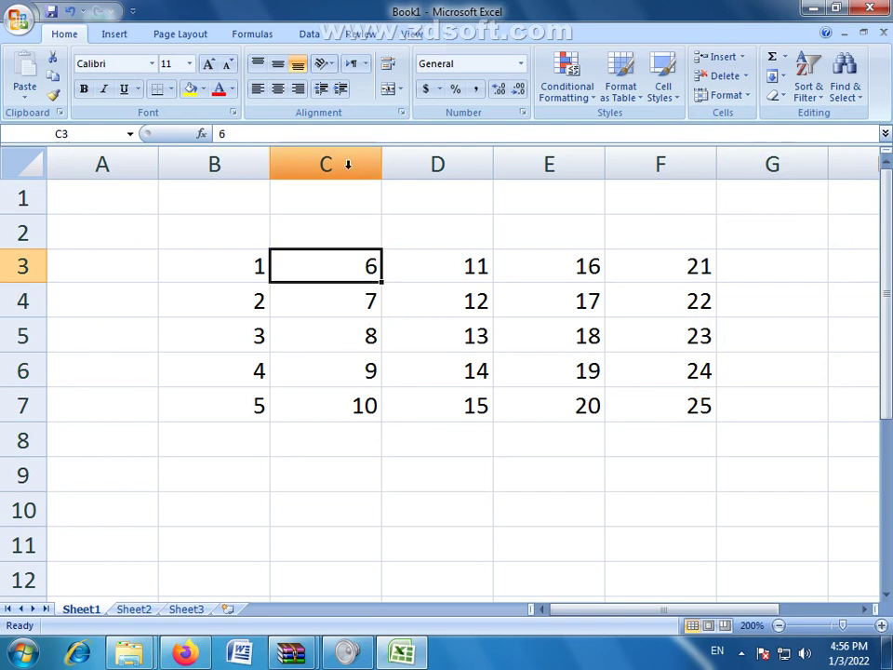
{"action": "left_click", "coordinate": [348, 164]}
{"action": "left_click", "coordinate": [232, 303]}
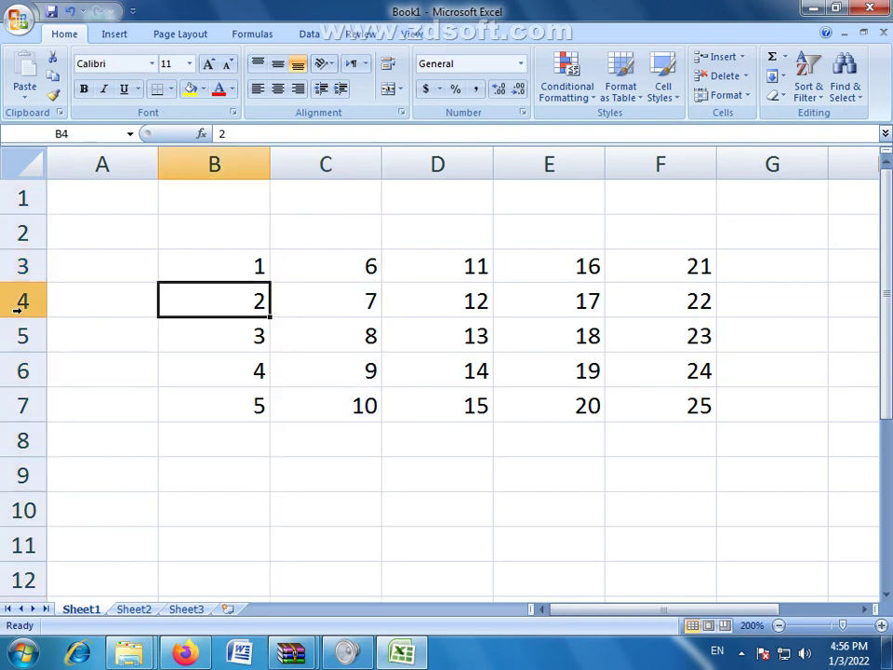
{"action": "left_click", "coordinate": [16, 302]}
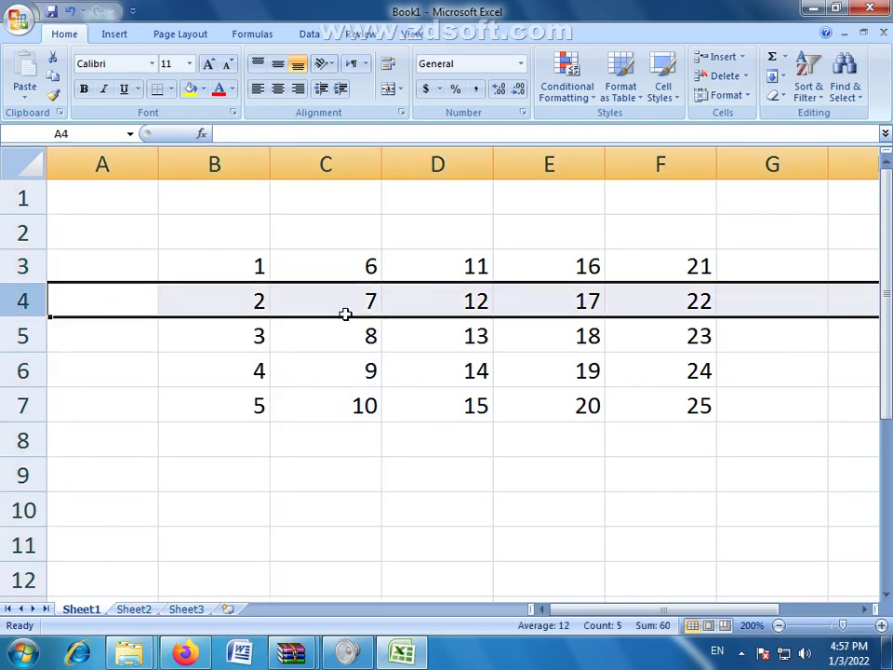
{"action": "left_click", "coordinate": [742, 94]}
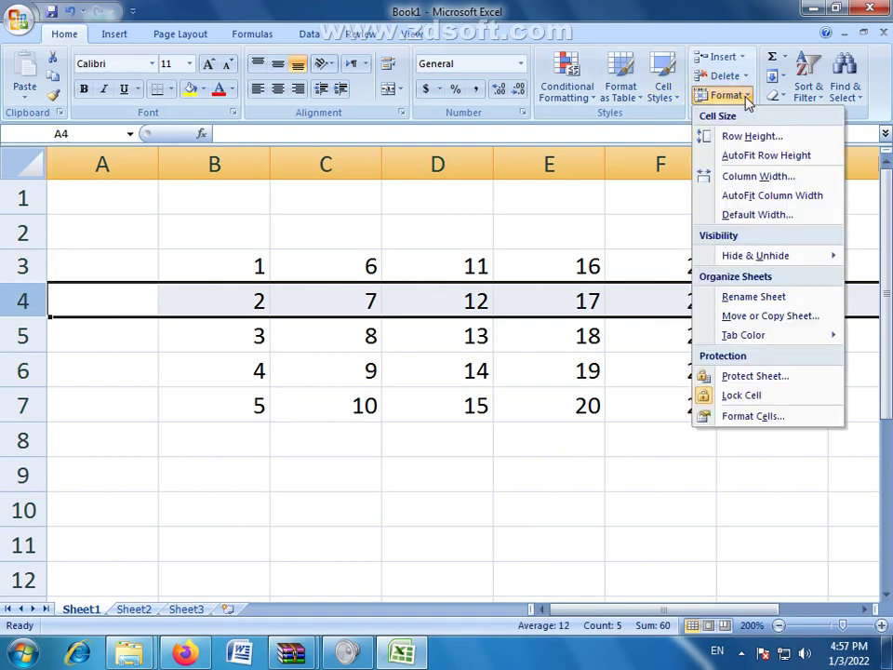
{"action": "left_click", "coordinate": [747, 154]}
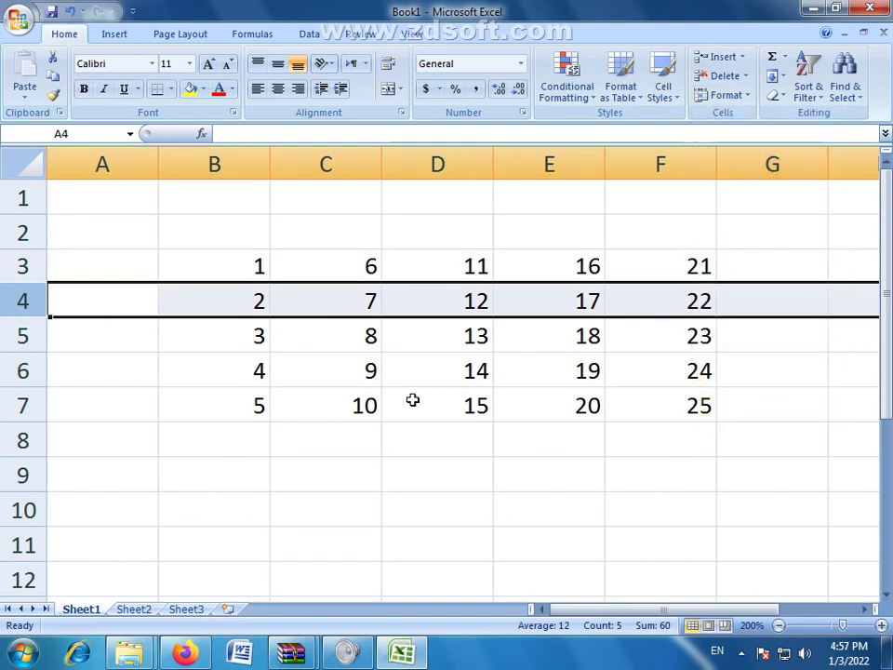
Step: Drag row 4 to about 40.5 tall, then apply Format > AutoFit Row Height
{"action": "left_click_drag", "start_coordinate": [25, 317], "coordinate": [28, 375]}
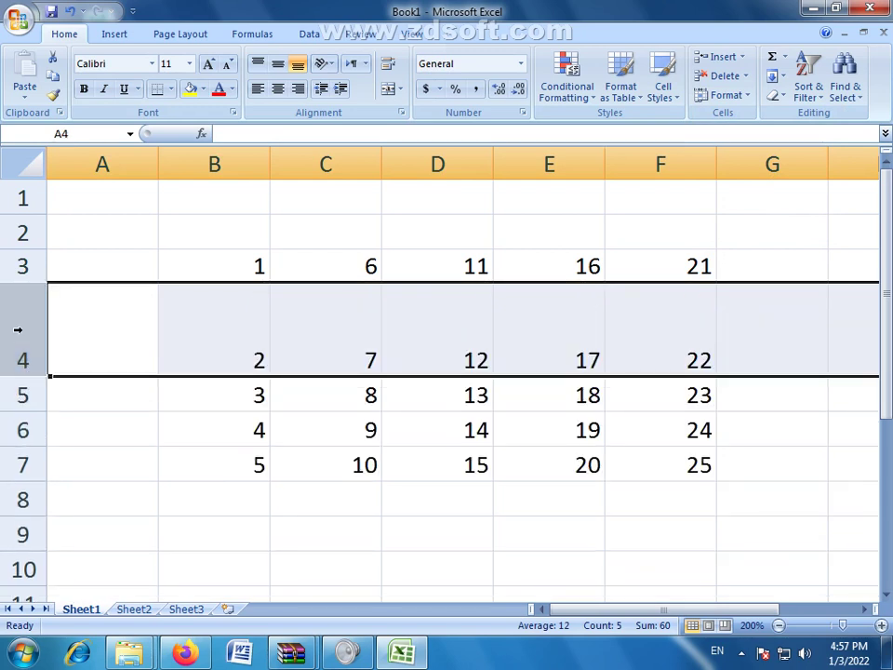
{"action": "left_click", "coordinate": [419, 338]}
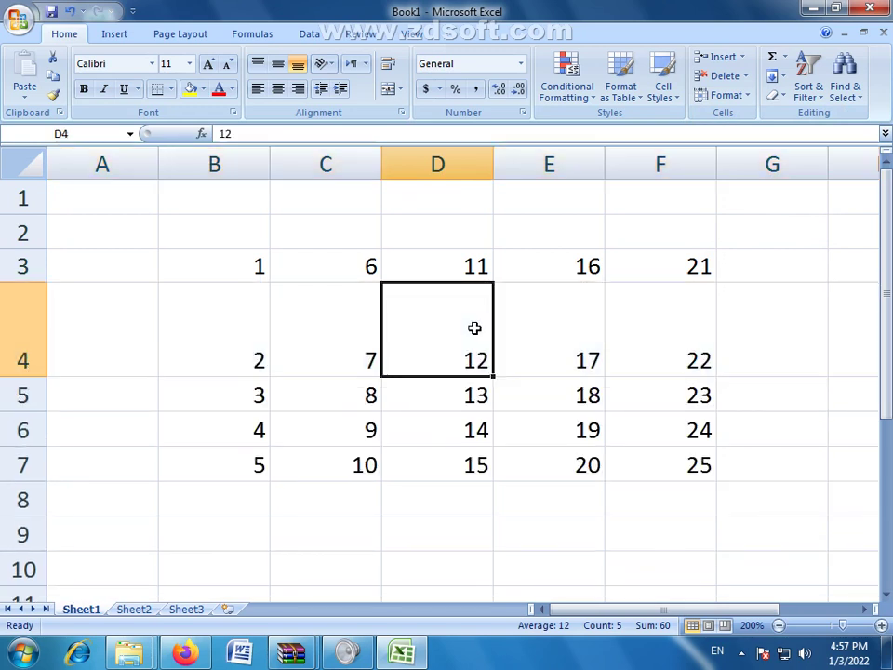
{"action": "left_click", "coordinate": [744, 95]}
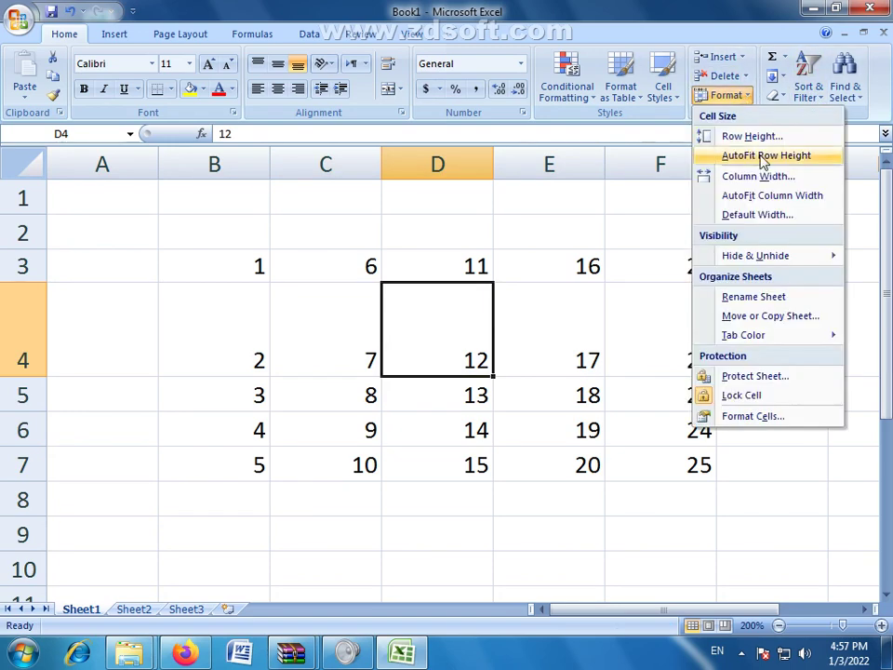
{"action": "left_click", "coordinate": [761, 155]}
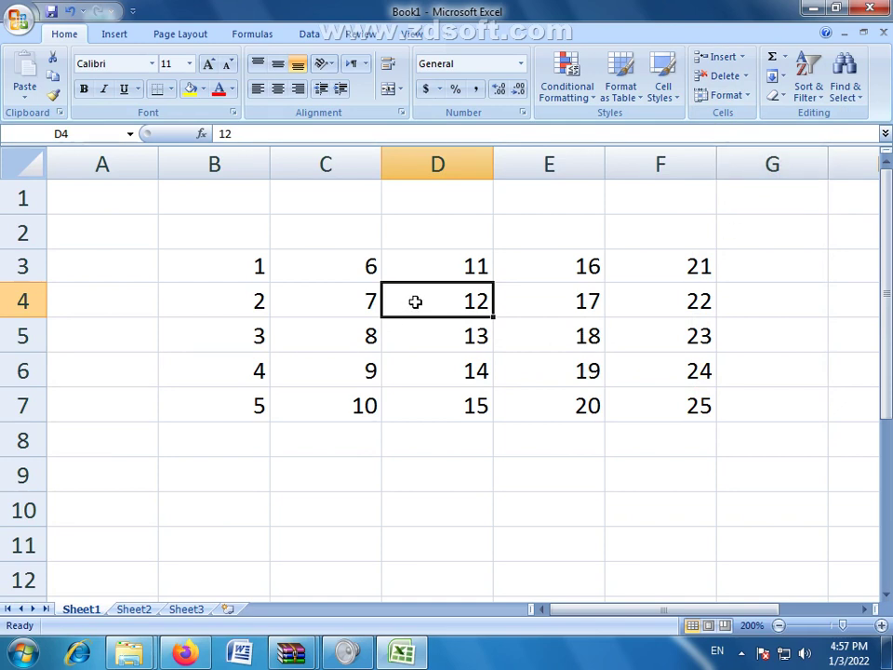
Step: Change column D's width from 8.43 to 5 via Format > Column Width
{"action": "left_click", "coordinate": [448, 239]}
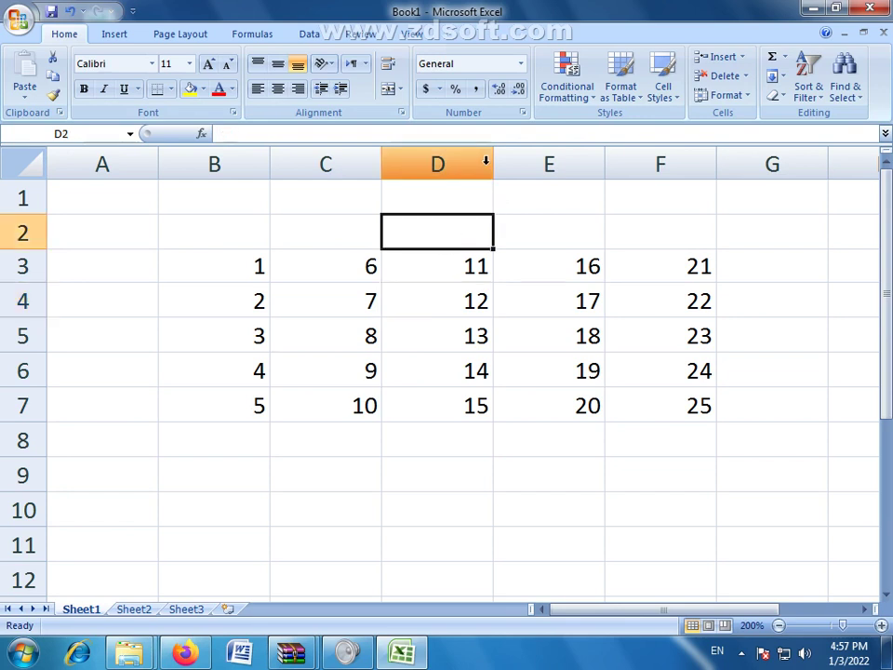
{"action": "left_click", "coordinate": [730, 94]}
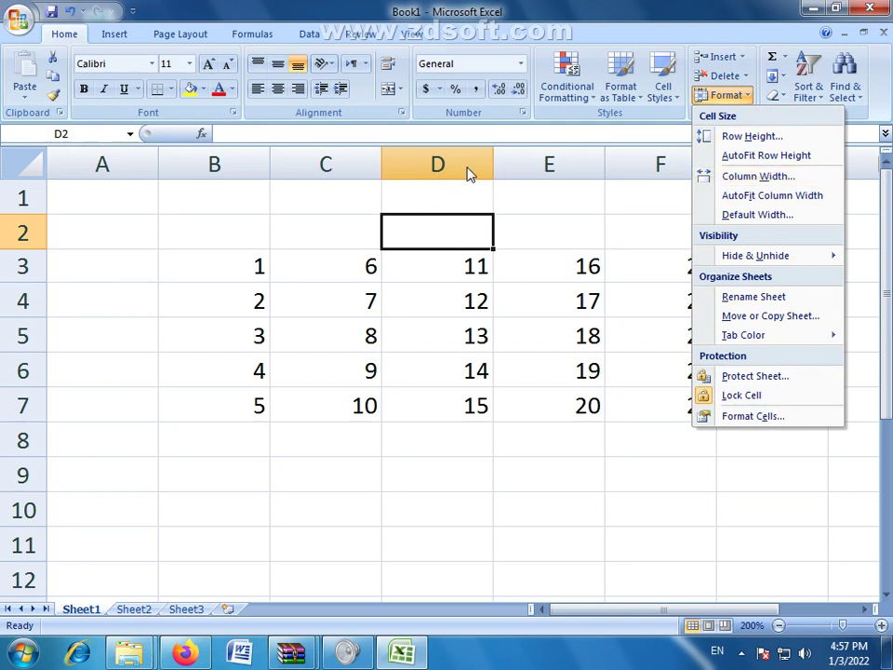
{"action": "left_click", "coordinate": [459, 266]}
{"action": "left_click", "coordinate": [457, 263]}
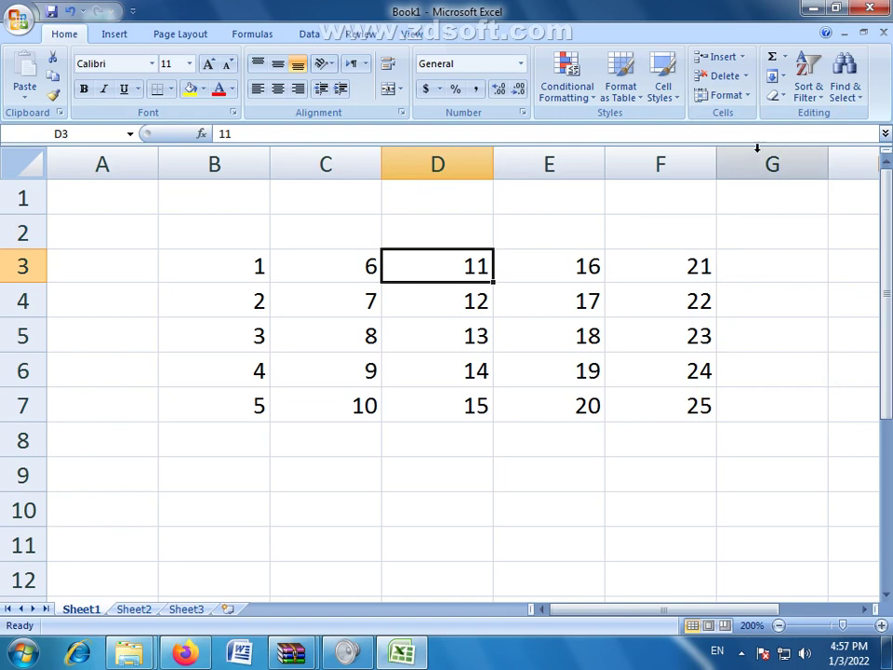
{"action": "left_click", "coordinate": [750, 99]}
{"action": "left_click", "coordinate": [751, 182]}
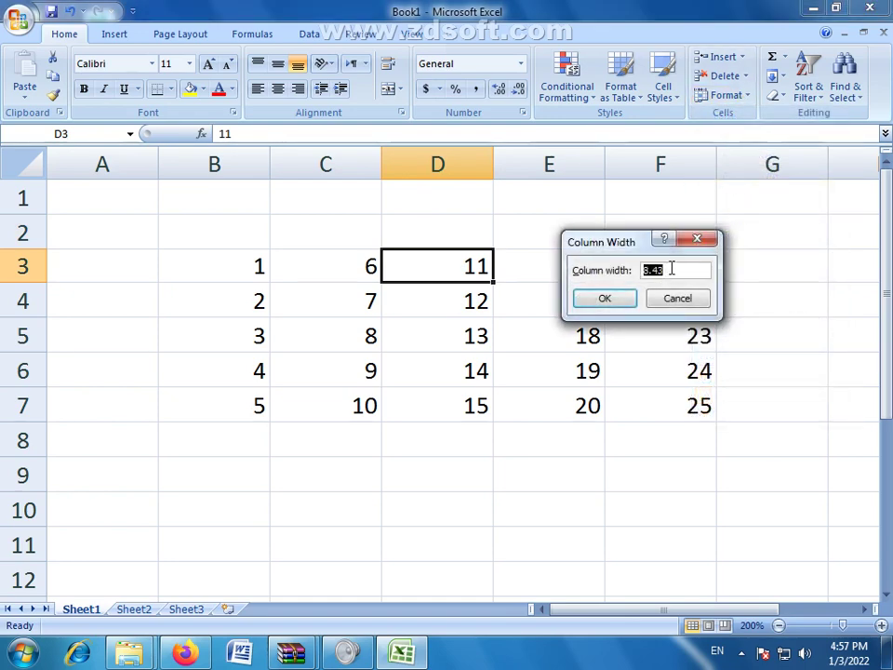
{"action": "left_click", "coordinate": [663, 269]}
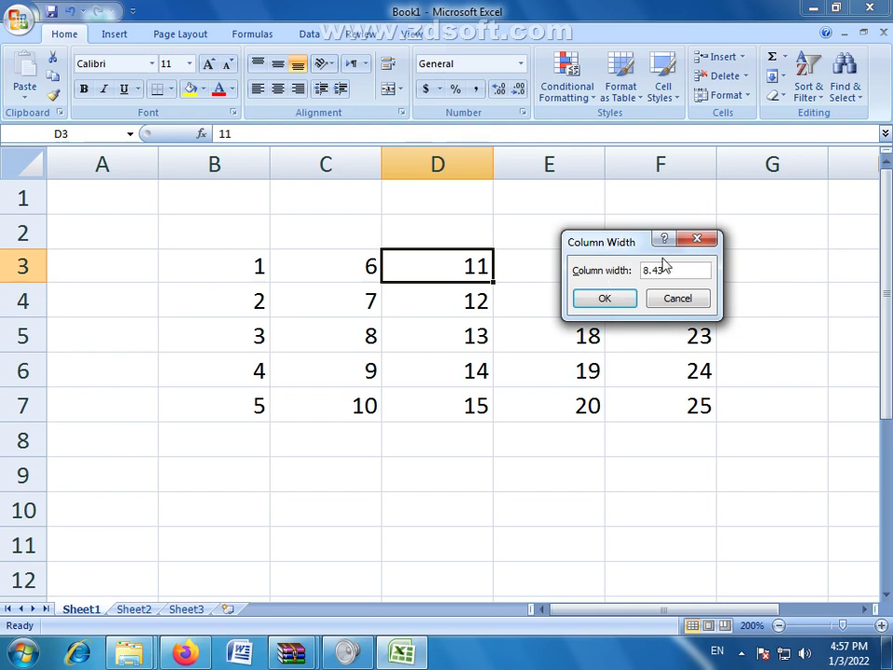
{"action": "left_click_drag", "start_coordinate": [668, 266], "coordinate": [643, 271]}
{"action": "type", "text": "5"}
{"action": "left_click", "coordinate": [605, 298]}
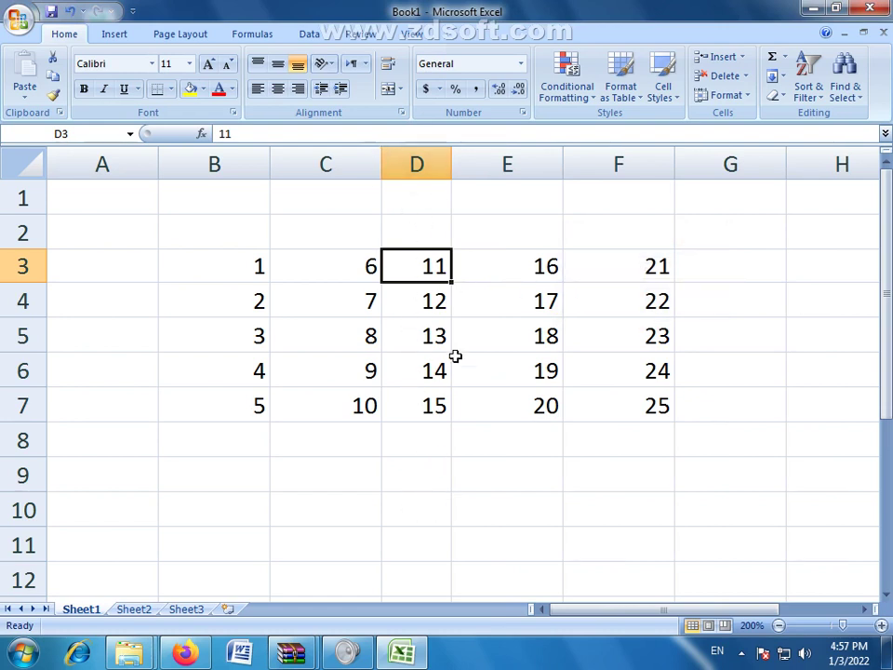
Step: Drag column D to about 4.57, widen it again, then select columns B through F
{"action": "left_click_drag", "start_coordinate": [452, 166], "coordinate": [431, 165]}
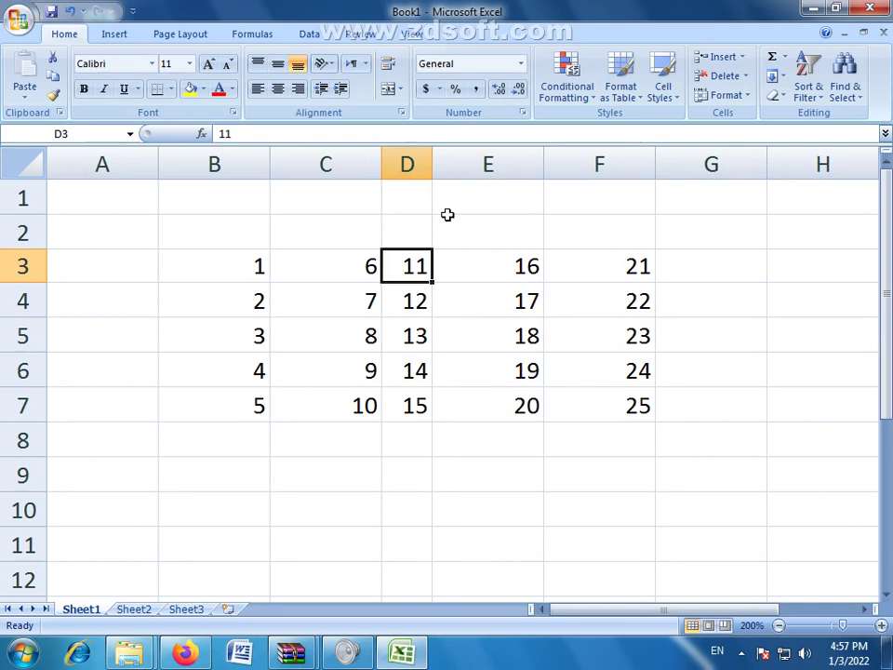
{"action": "left_click_drag", "start_coordinate": [431, 166], "coordinate": [507, 166]}
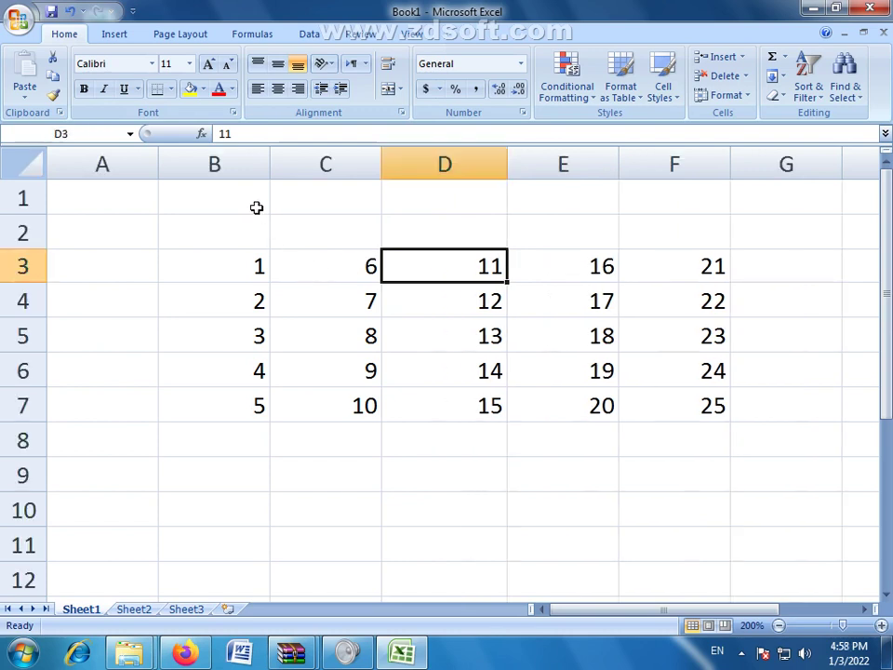
{"action": "left_click", "coordinate": [240, 168]}
{"action": "left_click", "coordinate": [325, 164]}
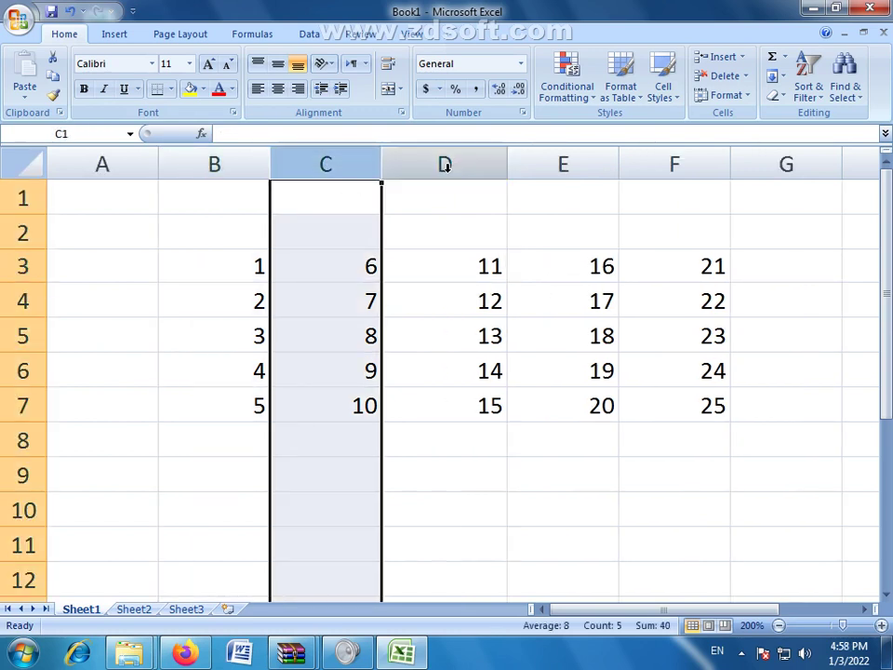
{"action": "left_click", "coordinate": [444, 164]}
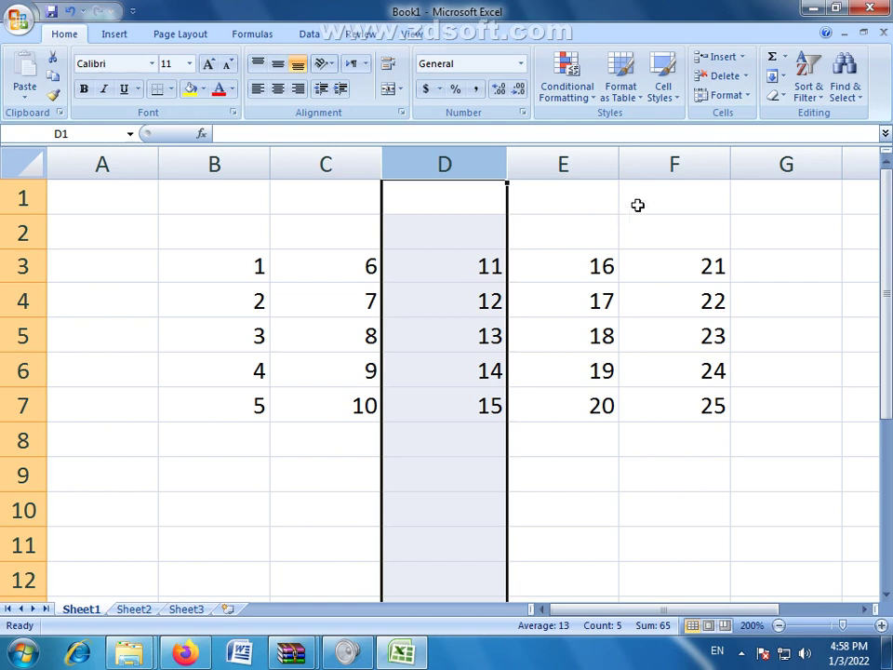
{"action": "left_click", "coordinate": [693, 163]}
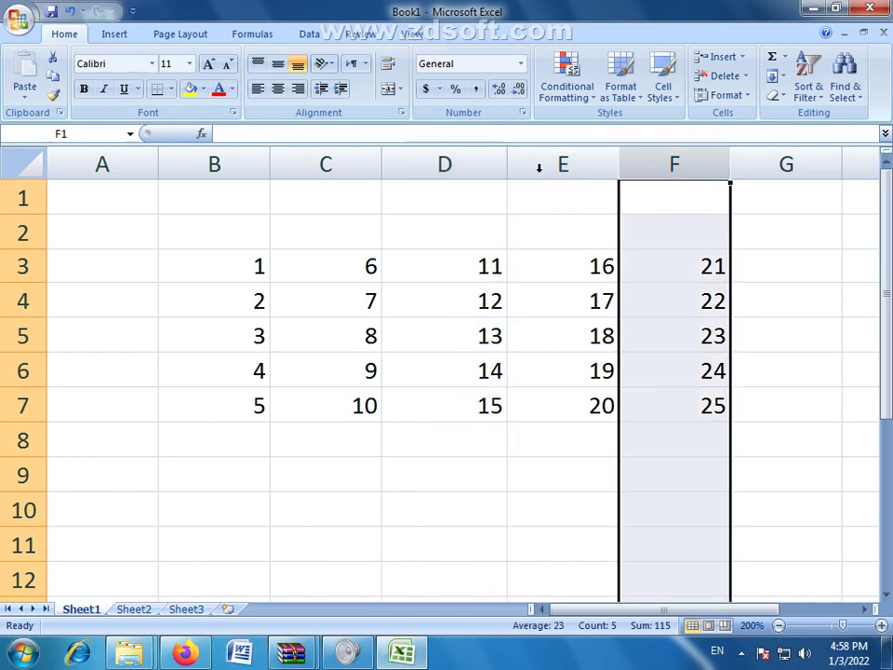
{"action": "left_click", "coordinate": [216, 160]}
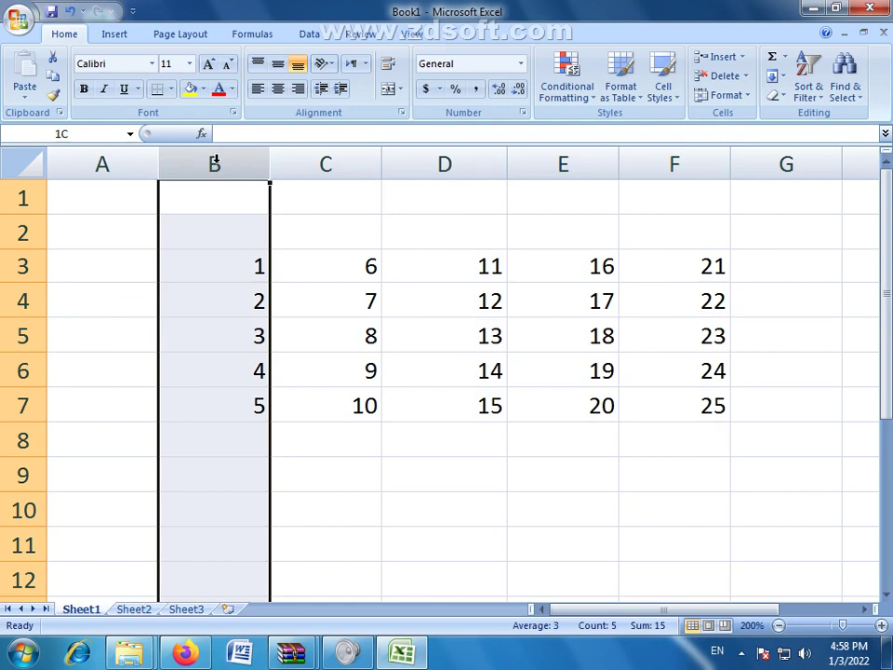
{"action": "left_click_drag", "start_coordinate": [216, 160], "coordinate": [662, 303]}
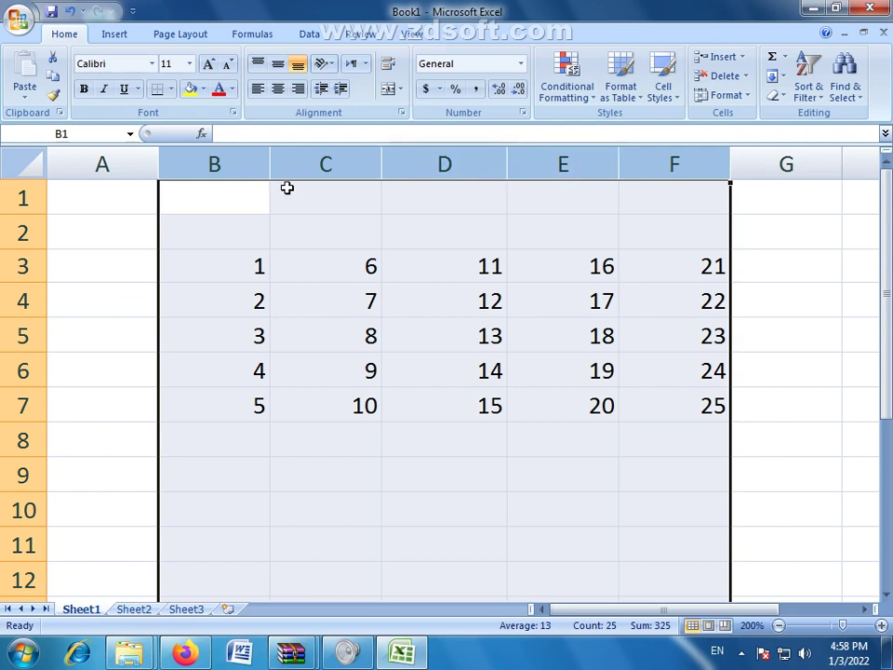
Step: Resize columns B through F together to one narrow, uniform width of about 3.43
{"action": "left_click_drag", "start_coordinate": [506, 165], "coordinate": [419, 164]}
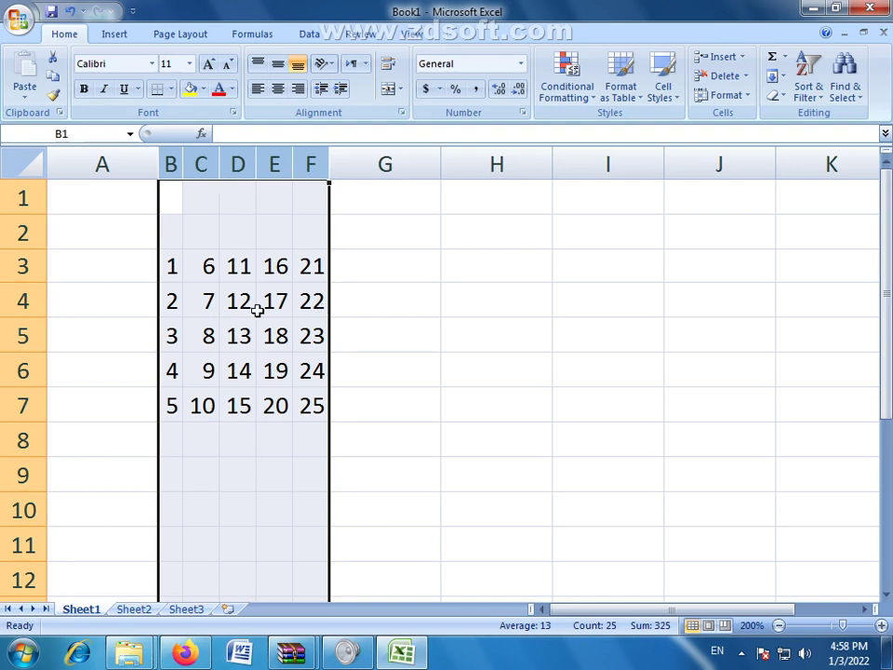
{"action": "left_click", "coordinate": [274, 335]}
{"action": "left_click_drag", "start_coordinate": [168, 164], "coordinate": [321, 166]}
{"action": "left_click_drag", "start_coordinate": [219, 166], "coordinate": [253, 166]}
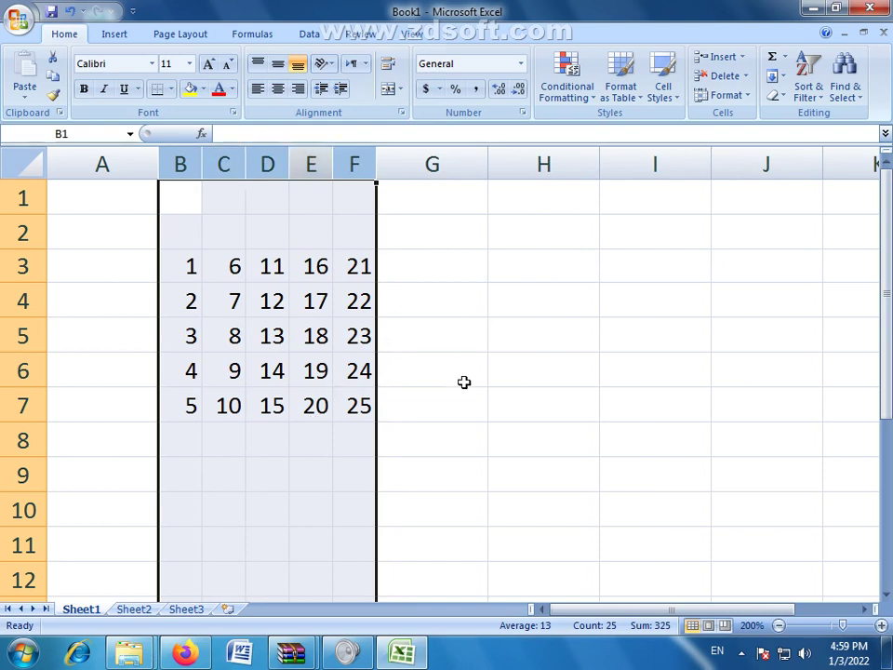
Step: Look over Format's Hide & Unhide options, then widen column B and select cells D3:E9
{"action": "left_click", "coordinate": [430, 398]}
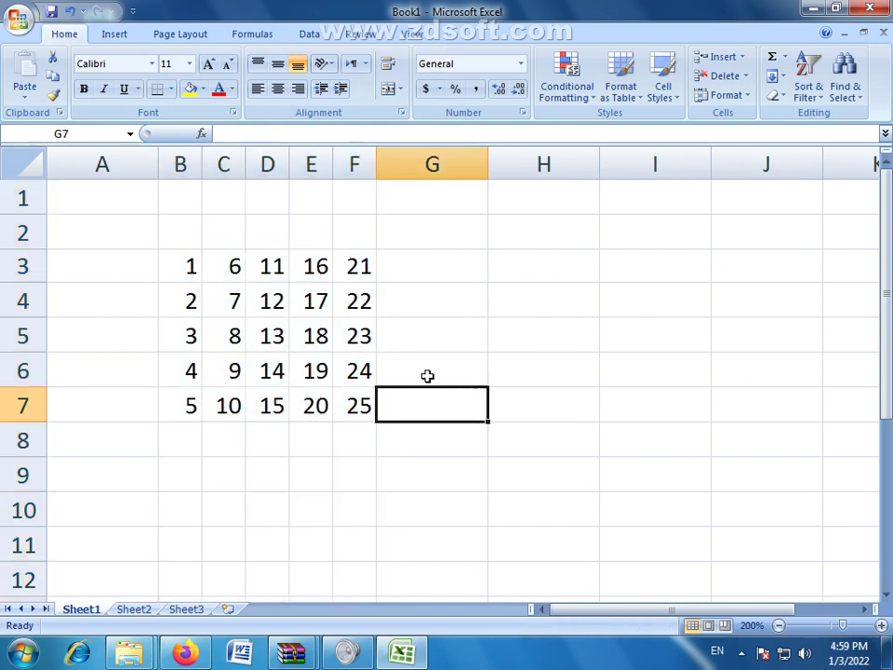
{"action": "left_click", "coordinate": [743, 97]}
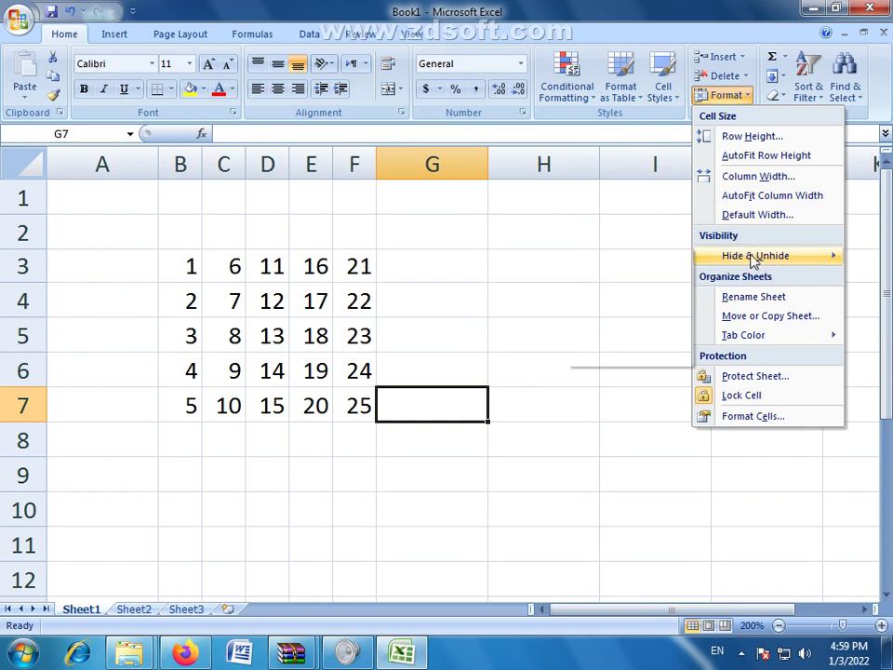
{"action": "left_click", "coordinate": [753, 258]}
{"action": "left_click", "coordinate": [198, 163]}
{"action": "left_click_drag", "start_coordinate": [198, 163], "coordinate": [510, 166]}
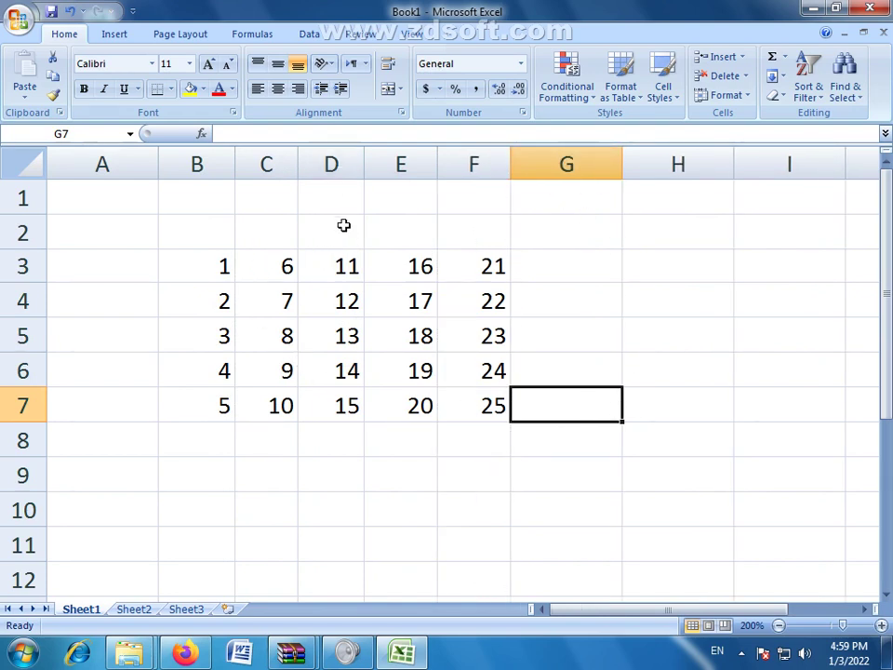
{"action": "left_click_drag", "start_coordinate": [344, 268], "coordinate": [367, 458]}
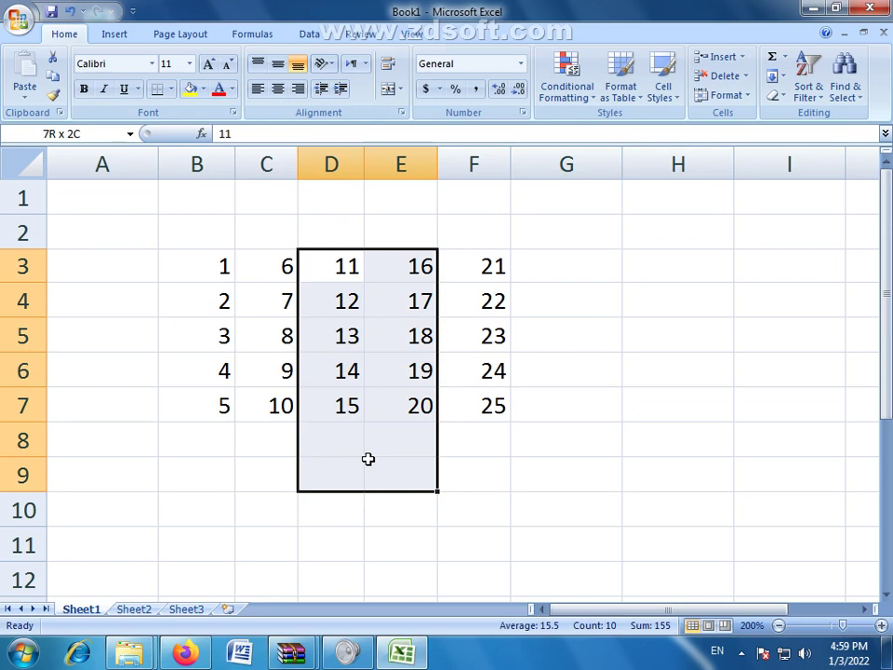
Step: Try several selections in column D: D3:E9, D3:D8, D10, D3 and D1:E11
{"action": "left_click_drag", "start_coordinate": [367, 458], "coordinate": [335, 424]}
{"action": "left_click", "coordinate": [319, 357]}
{"action": "left_click_drag", "start_coordinate": [324, 271], "coordinate": [344, 438]}
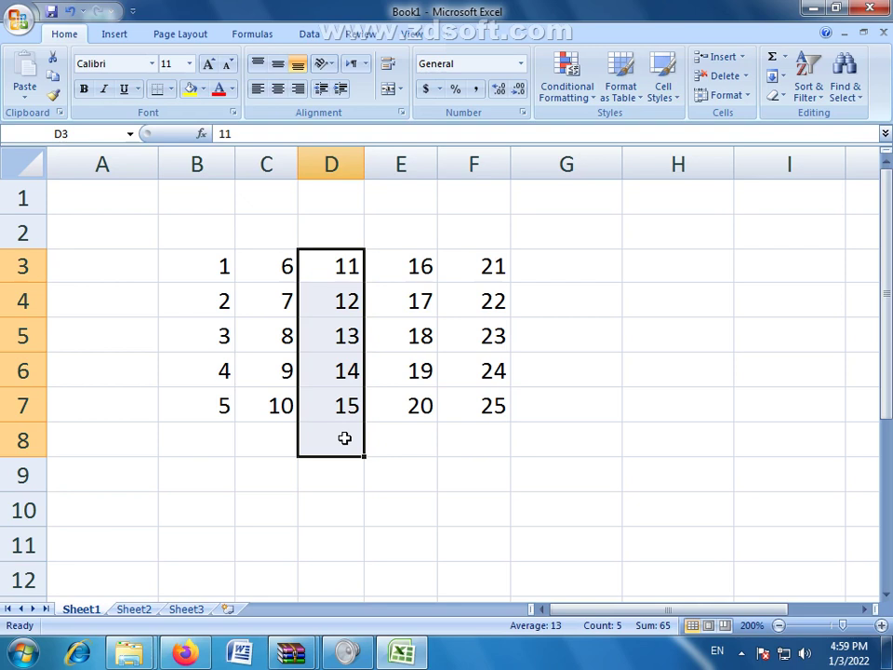
{"action": "left_click", "coordinate": [331, 519]}
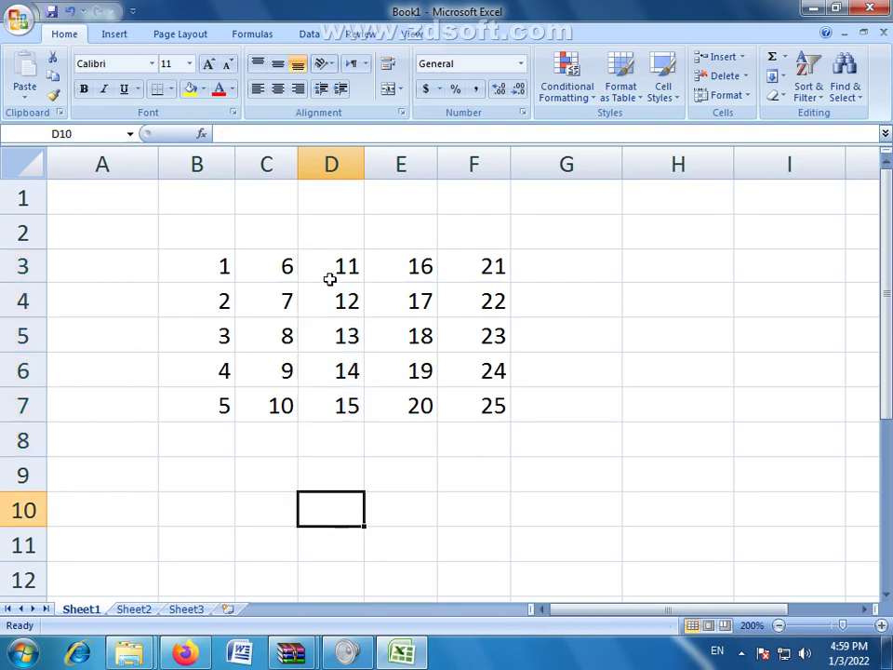
{"action": "left_click", "coordinate": [331, 269]}
{"action": "left_click_drag", "start_coordinate": [335, 204], "coordinate": [371, 528]}
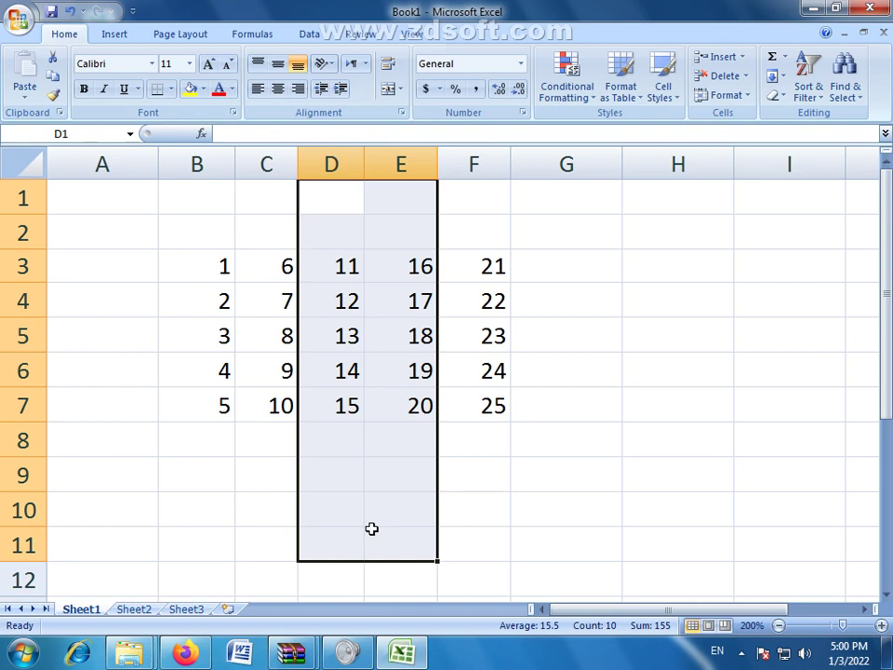
{"action": "left_click", "coordinate": [387, 470]}
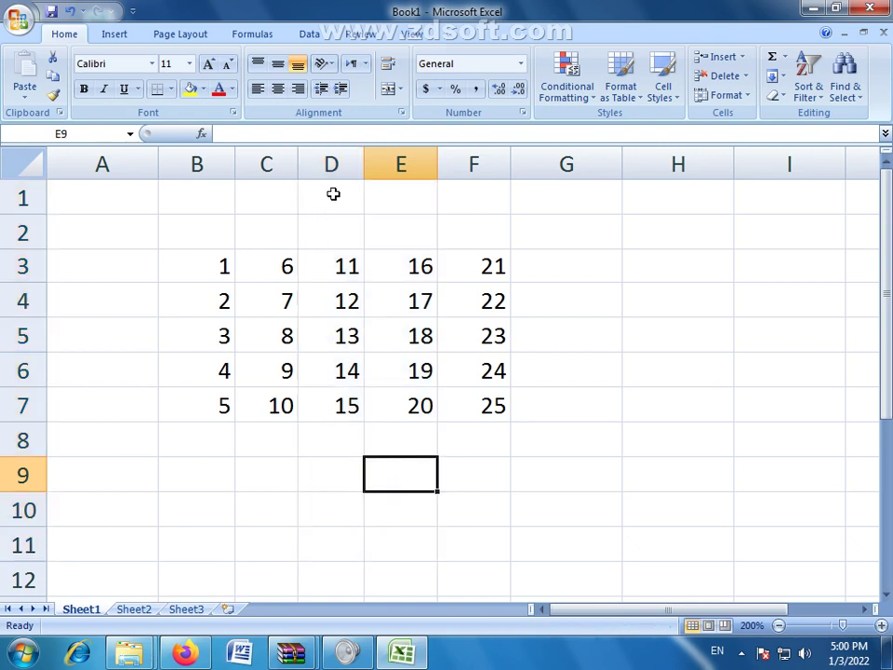
Step: Select column D, row 5 and ranges C3:C7 and B3:B8, ending on the whole column C
{"action": "left_click", "coordinate": [331, 166]}
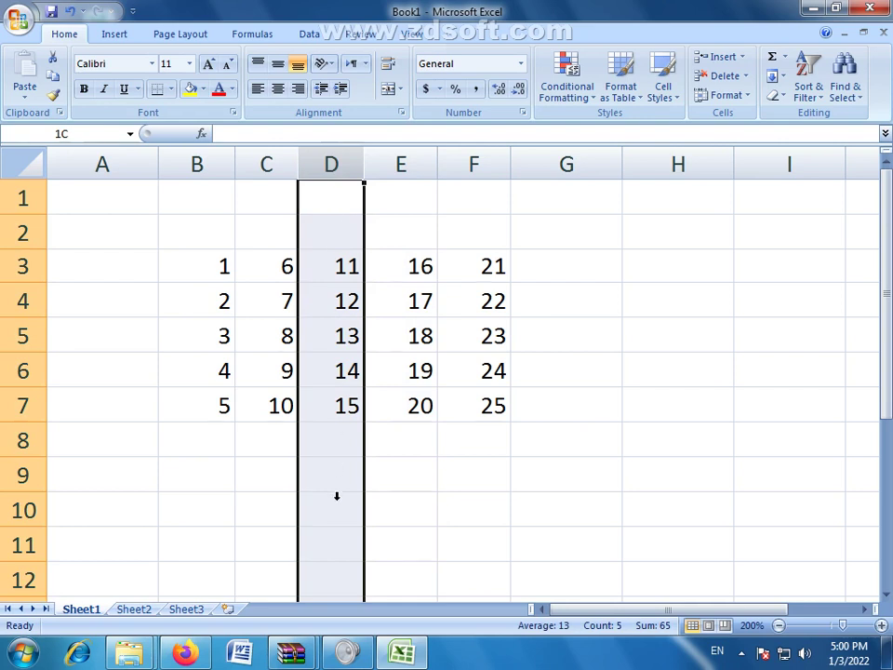
{"action": "left_click", "coordinate": [23, 337]}
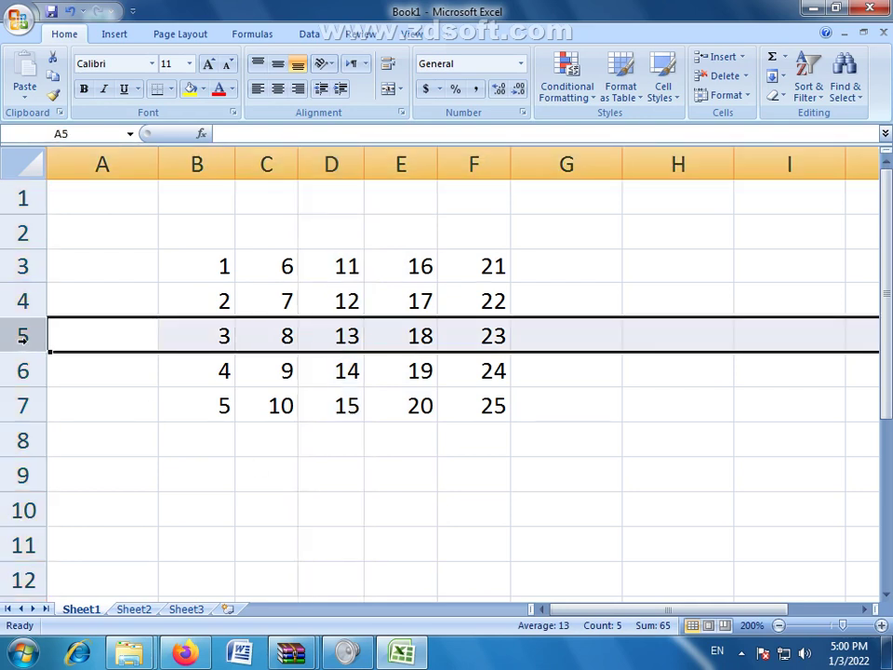
{"action": "left_click", "coordinate": [285, 342]}
{"action": "left_click_drag", "start_coordinate": [279, 261], "coordinate": [268, 405]}
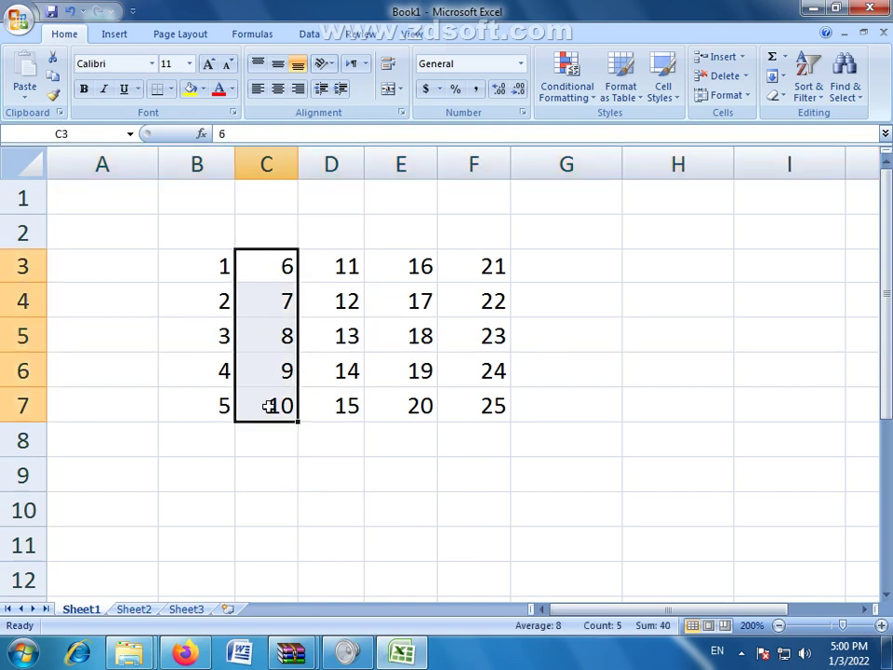
{"action": "left_click_drag", "start_coordinate": [205, 266], "coordinate": [226, 445]}
{"action": "left_click_drag", "start_coordinate": [278, 272], "coordinate": [270, 392]}
{"action": "left_click", "coordinate": [284, 264]}
{"action": "left_click", "coordinate": [269, 164]}
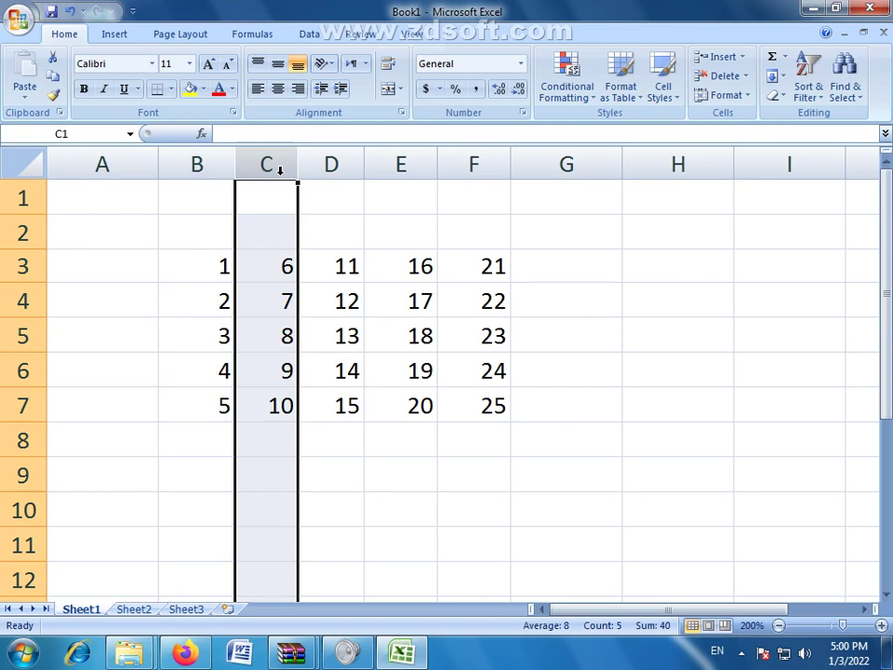
Step: Hide column C with Format > Hide & Unhide > Hide Columns, then check columns B and D
{"action": "left_click", "coordinate": [746, 99]}
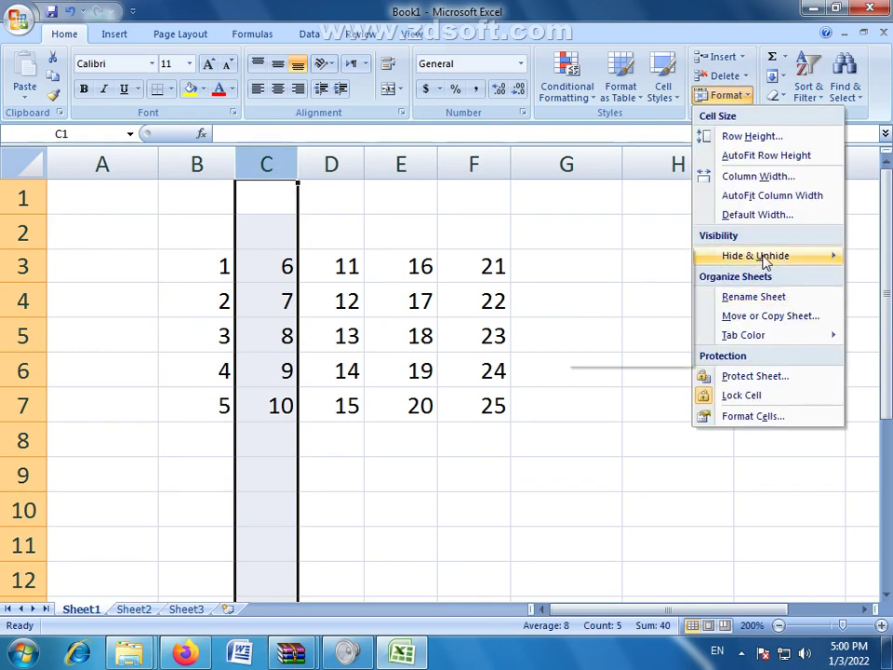
{"action": "mouse_move", "coordinate": [763, 261]}
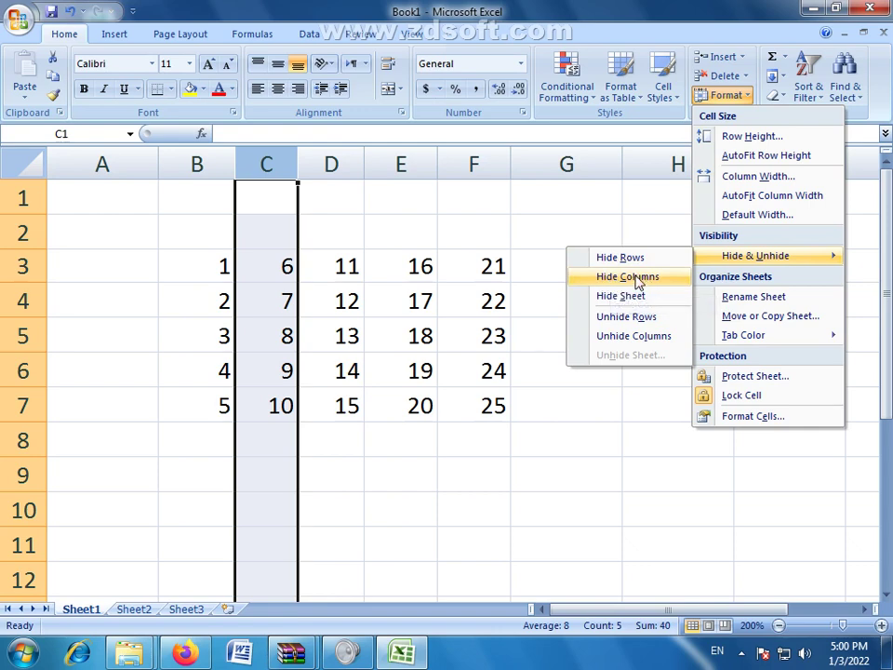
{"action": "left_click", "coordinate": [637, 282]}
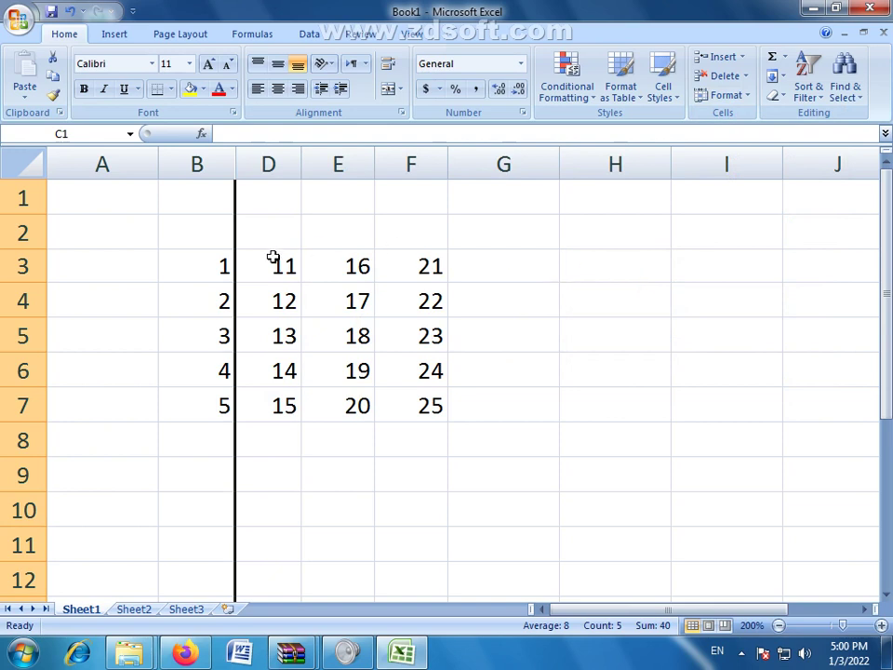
{"action": "left_click", "coordinate": [196, 164]}
{"action": "left_click", "coordinate": [269, 165]}
{"action": "left_click", "coordinate": [662, 380]}
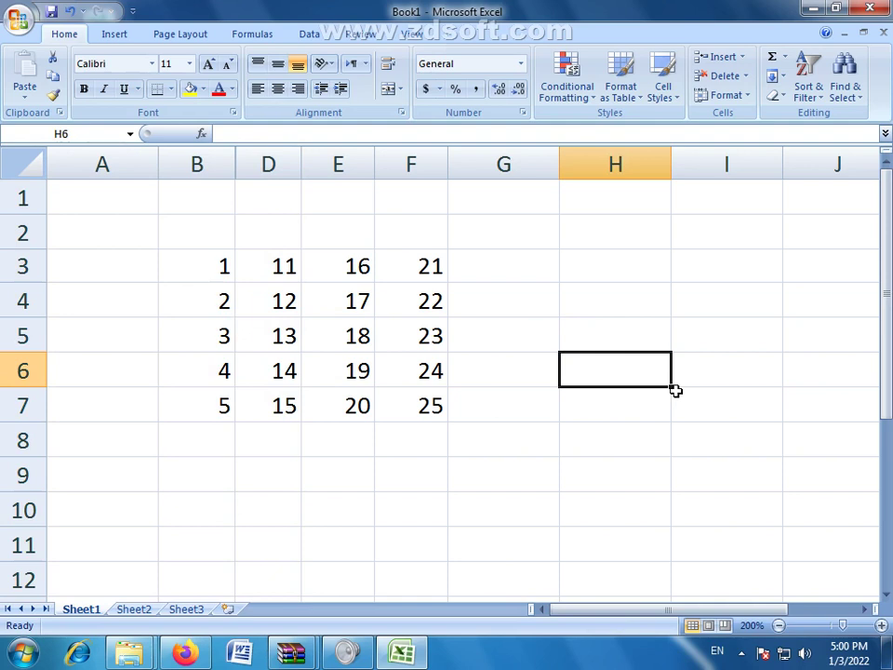
{"action": "left_click", "coordinate": [216, 165]}
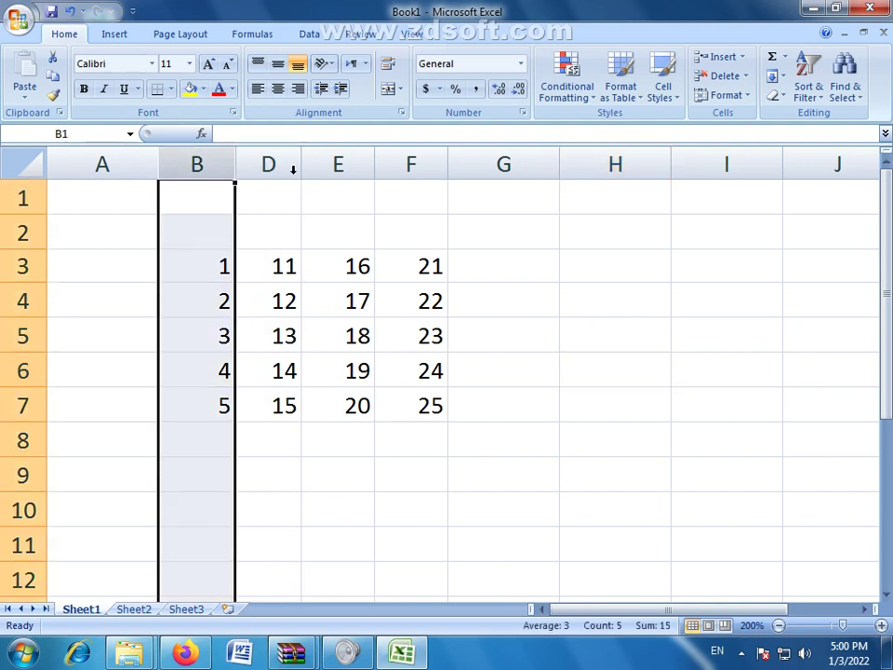
{"action": "left_click", "coordinate": [270, 165]}
{"action": "left_click", "coordinate": [280, 269]}
{"action": "left_click_drag", "start_coordinate": [220, 165], "coordinate": [267, 166]}
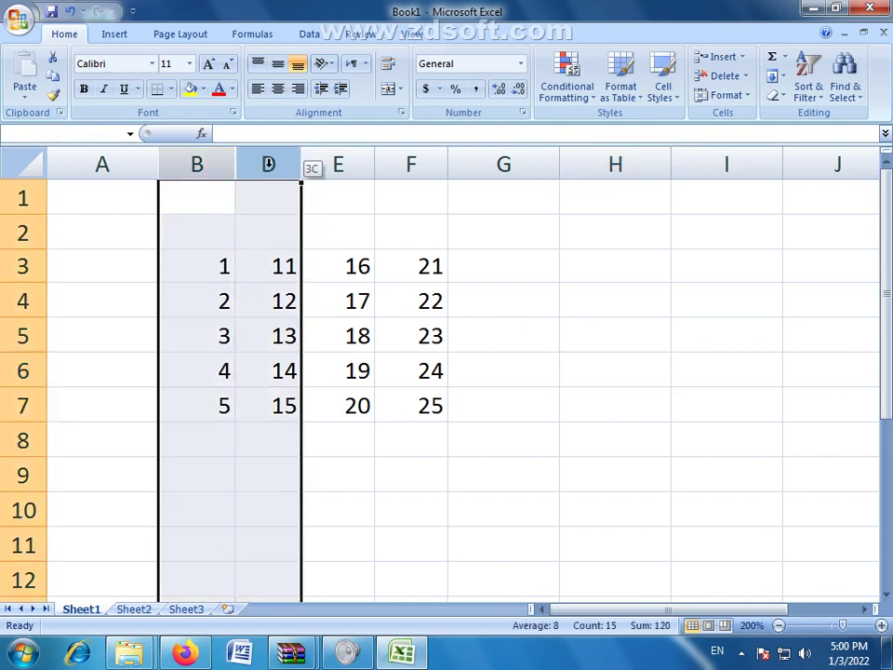
{"action": "left_click", "coordinate": [209, 313]}
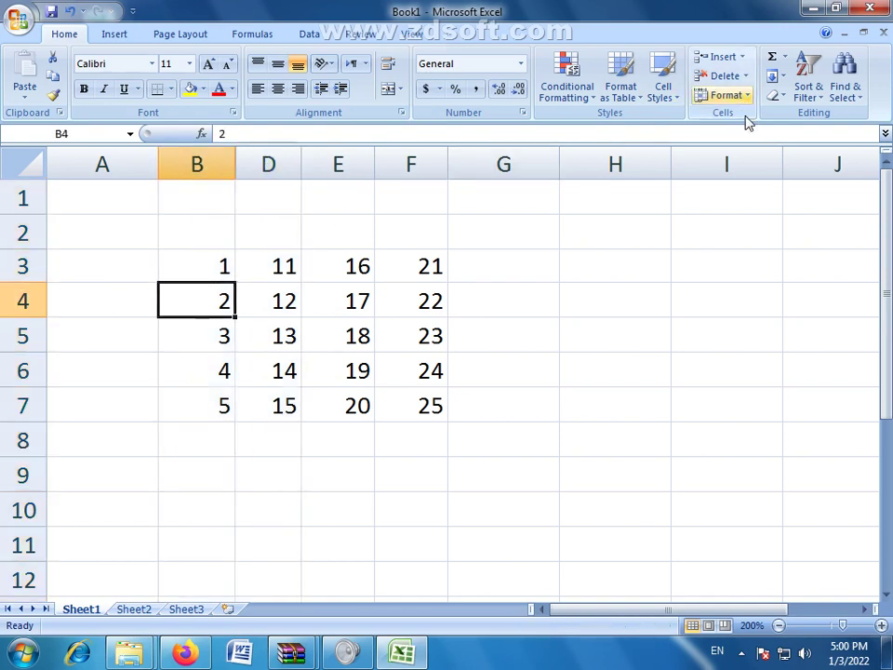
{"action": "left_click", "coordinate": [335, 323]}
{"action": "left_click", "coordinate": [293, 296]}
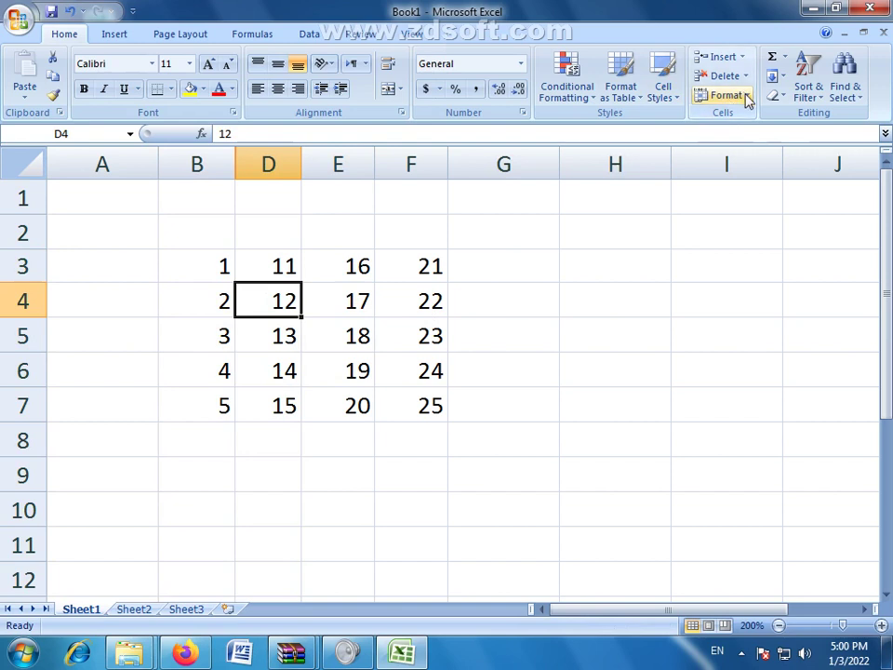
{"action": "left_click", "coordinate": [730, 95]}
{"action": "mouse_move", "coordinate": [734, 256]}
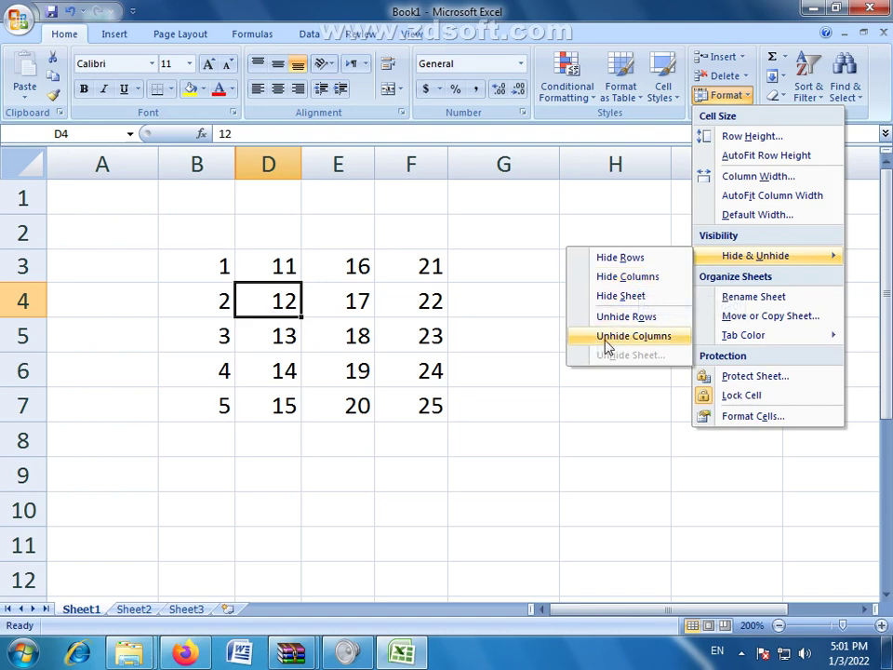
{"action": "left_click", "coordinate": [627, 340]}
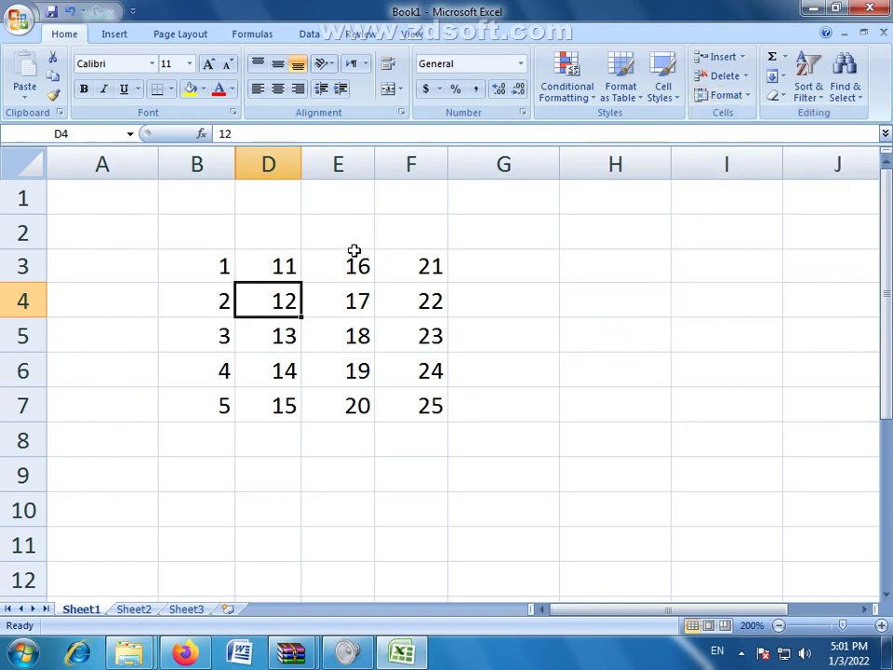
{"action": "left_click", "coordinate": [269, 239]}
Step: Select cells D5, B5, D4, E4 and E5 around the gap, ending on D5
{"action": "left_click", "coordinate": [284, 335]}
{"action": "left_click", "coordinate": [228, 325]}
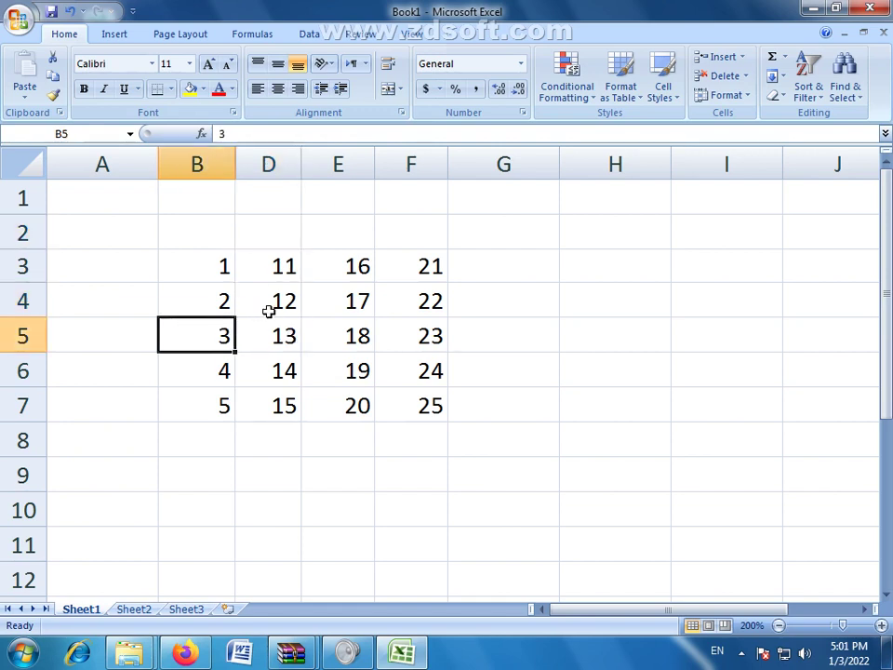
{"action": "left_click", "coordinate": [267, 309]}
{"action": "left_click", "coordinate": [343, 309]}
{"action": "left_click", "coordinate": [345, 333]}
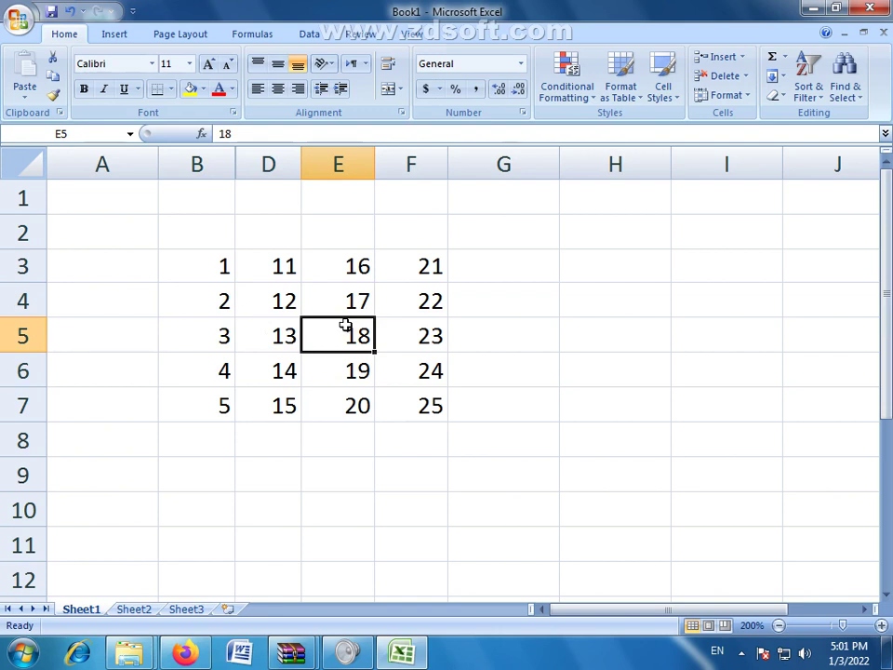
{"action": "left_click", "coordinate": [262, 315]}
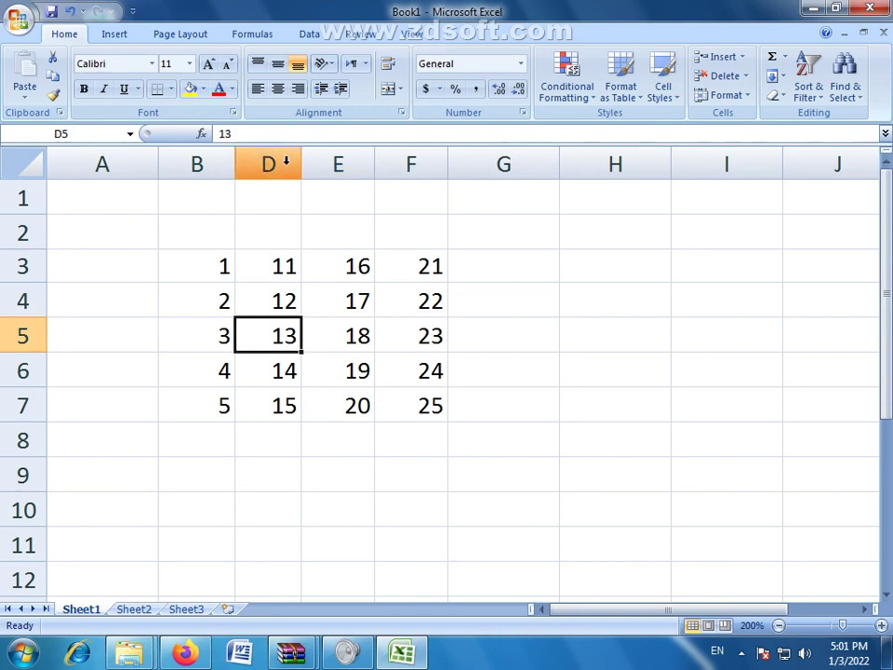
Step: Select the column headers D, E and B one at a time
{"action": "left_click", "coordinate": [309, 156]}
{"action": "left_click", "coordinate": [251, 157]}
{"action": "left_click", "coordinate": [317, 160]}
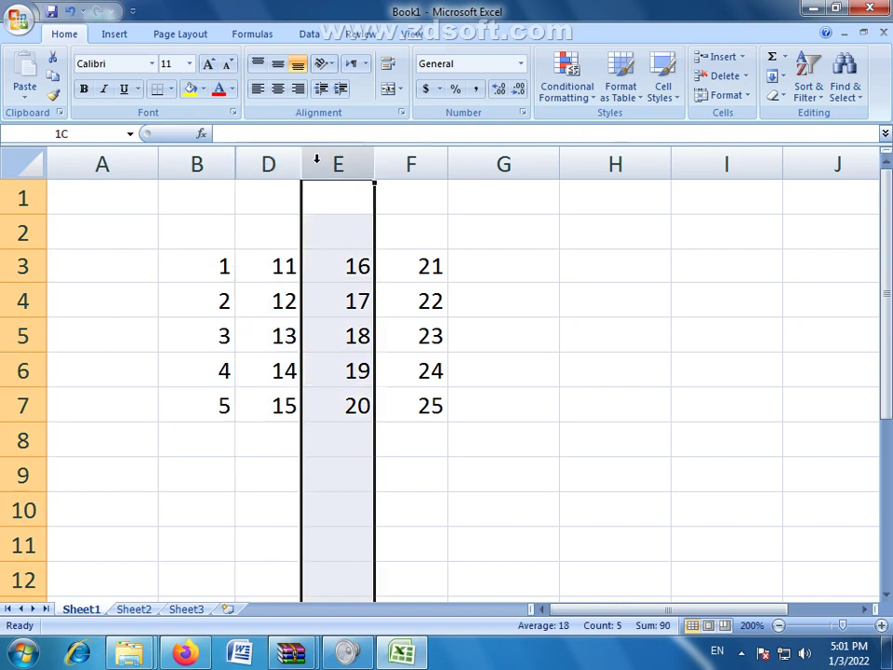
{"action": "left_click", "coordinate": [193, 164]}
{"action": "left_click", "coordinate": [276, 329]}
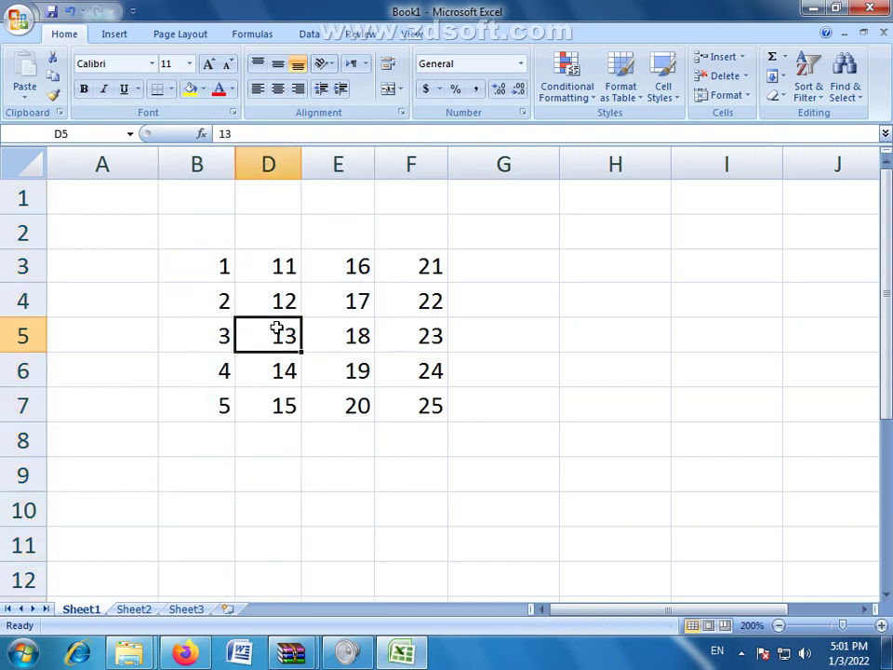
{"action": "left_click", "coordinate": [205, 163]}
{"action": "left_click", "coordinate": [267, 164]}
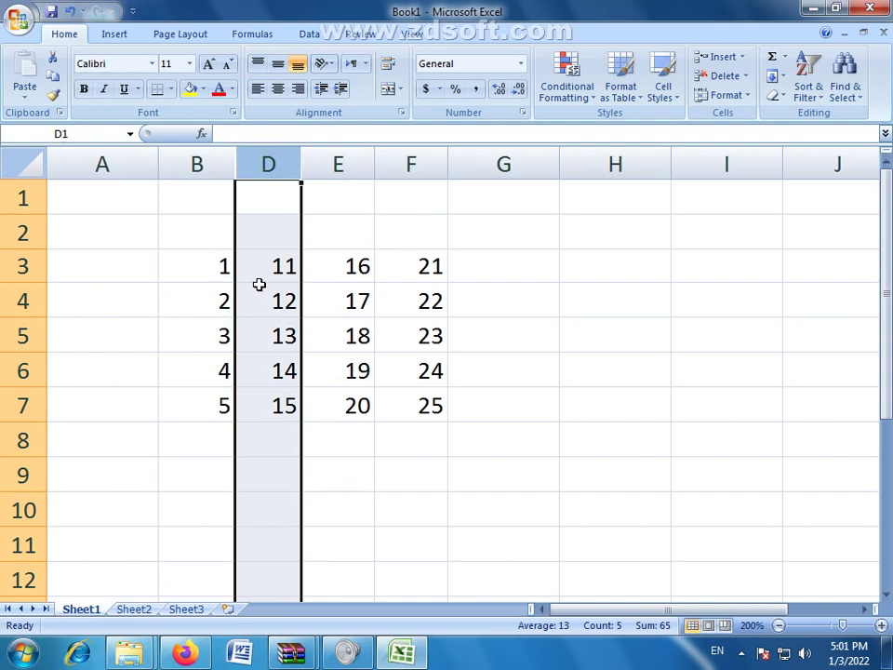
Step: Drag across the headers from column B to D so the selection spans hidden column C
{"action": "left_click_drag", "start_coordinate": [223, 162], "coordinate": [261, 158]}
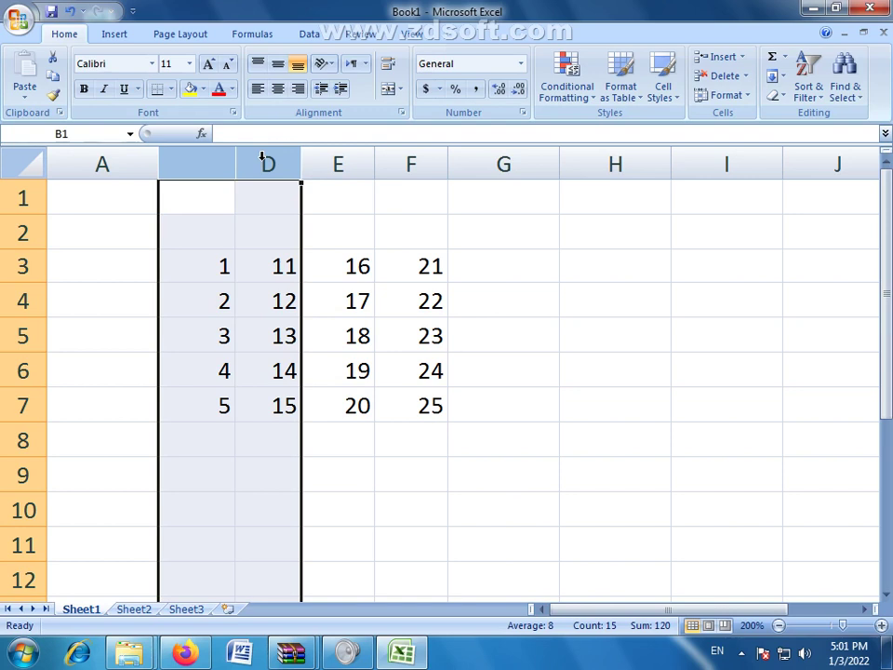
{"action": "left_click", "coordinate": [261, 291]}
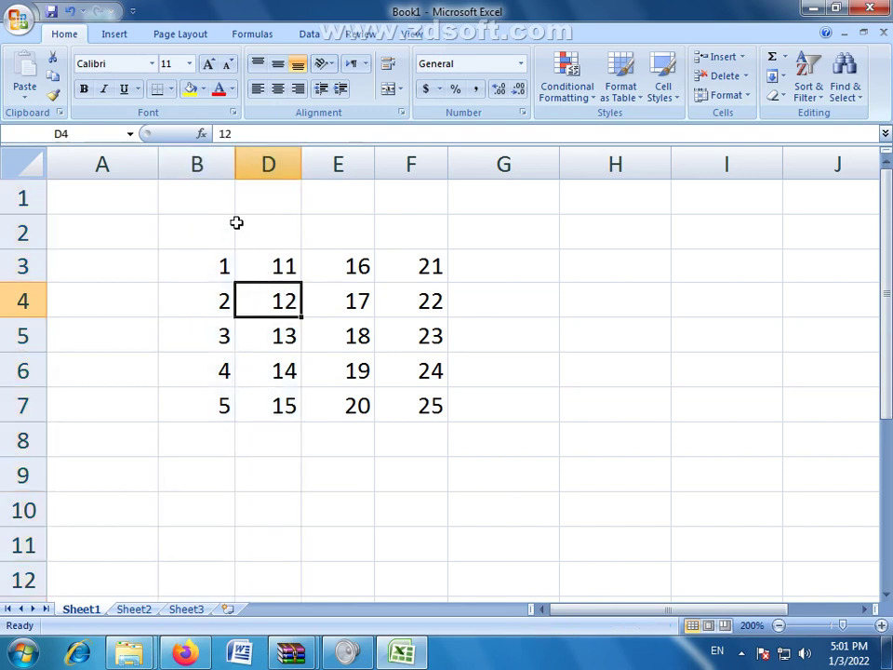
{"action": "left_click", "coordinate": [200, 160]}
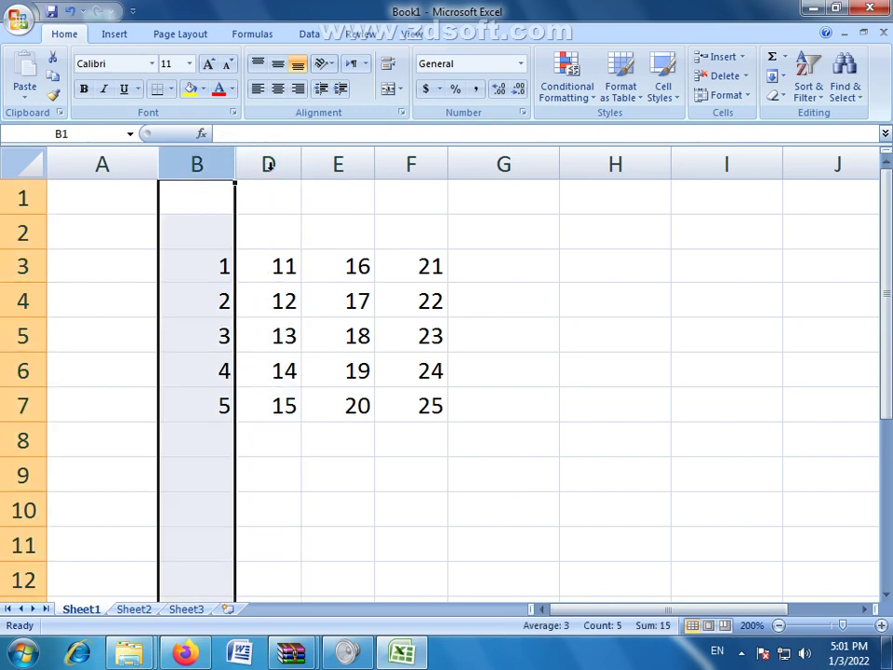
{"action": "left_click", "coordinate": [264, 164]}
{"action": "left_click", "coordinate": [208, 164]}
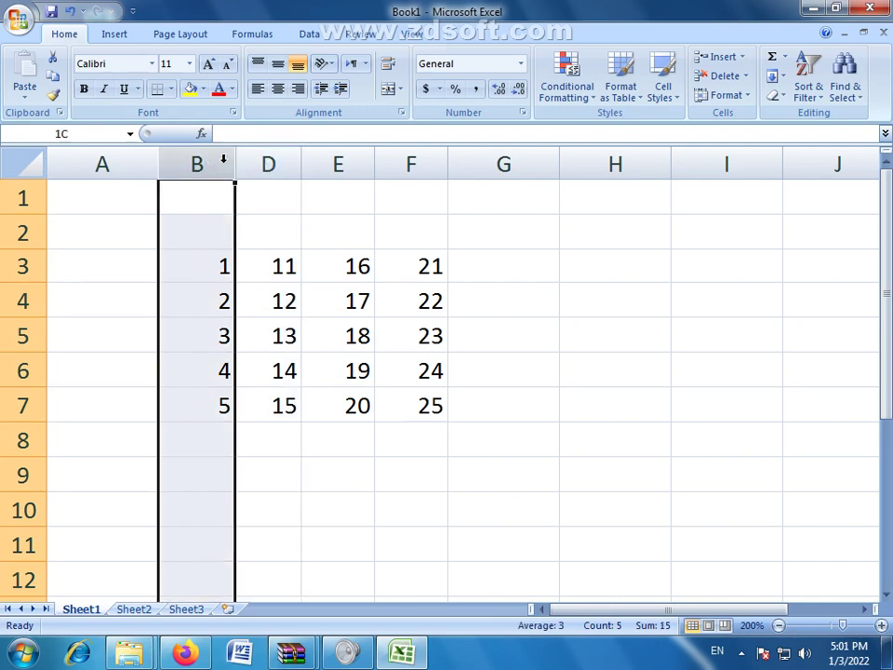
{"action": "left_click_drag", "start_coordinate": [223, 159], "coordinate": [267, 159]}
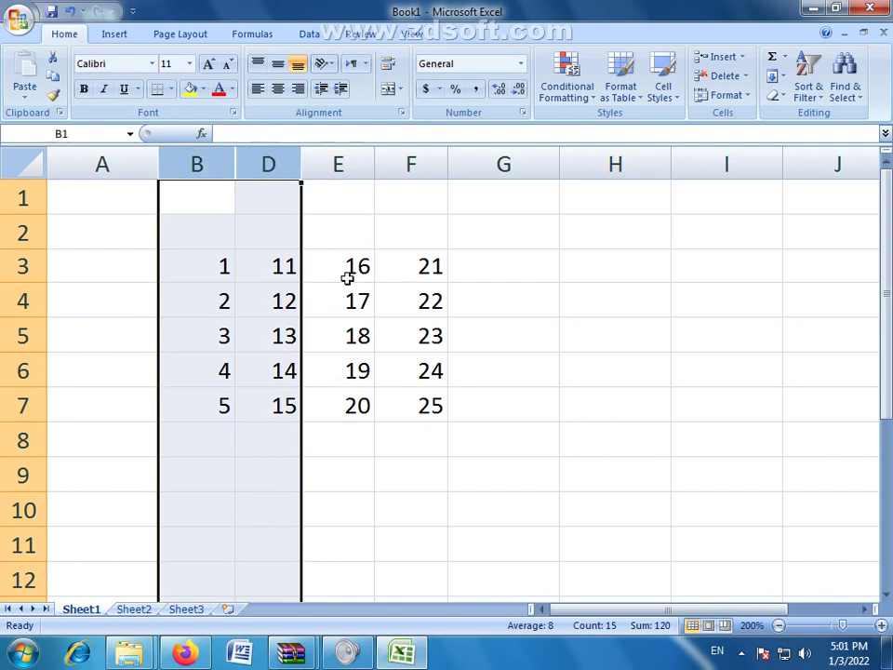
{"action": "left_click", "coordinate": [383, 290]}
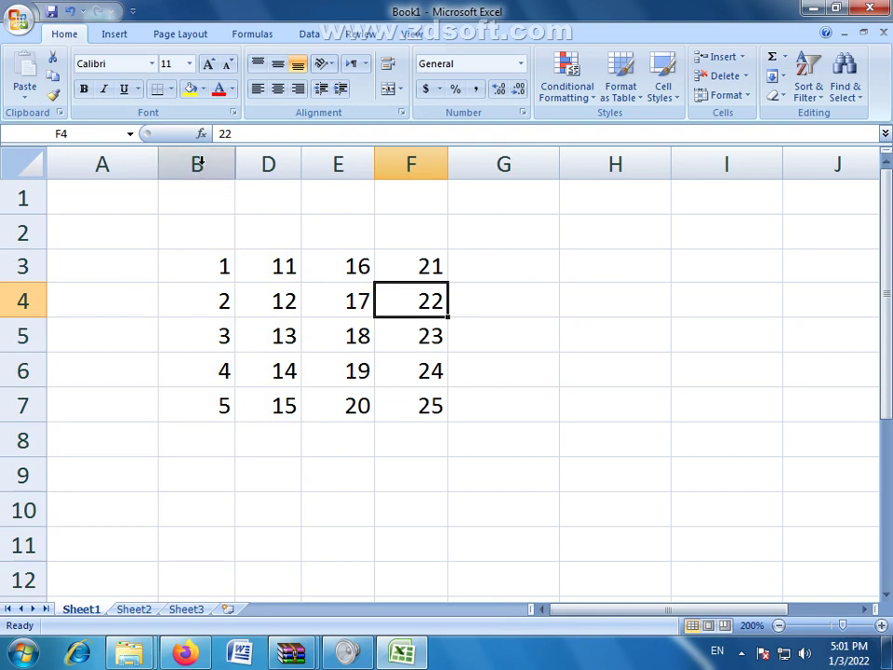
{"action": "left_click_drag", "start_coordinate": [197, 163], "coordinate": [252, 164]}
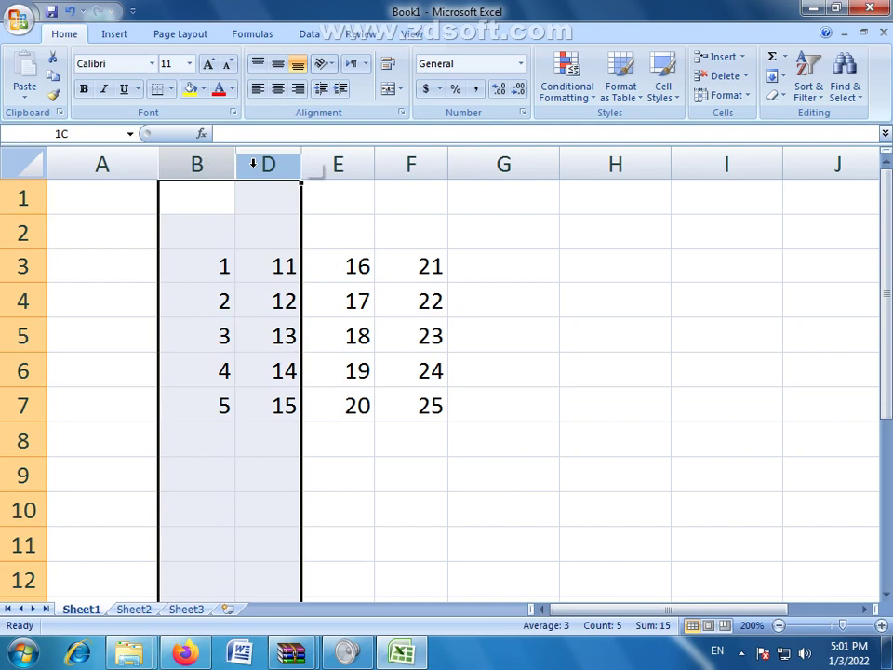
{"action": "mouse_move", "coordinate": [252, 163]}
{"action": "left_mouse_down"}
{"action": "mouse_move", "coordinate": [414, 166]}
{"action": "mouse_move", "coordinate": [209, 164]}
{"action": "mouse_move", "coordinate": [257, 160]}
{"action": "left_mouse_up"}
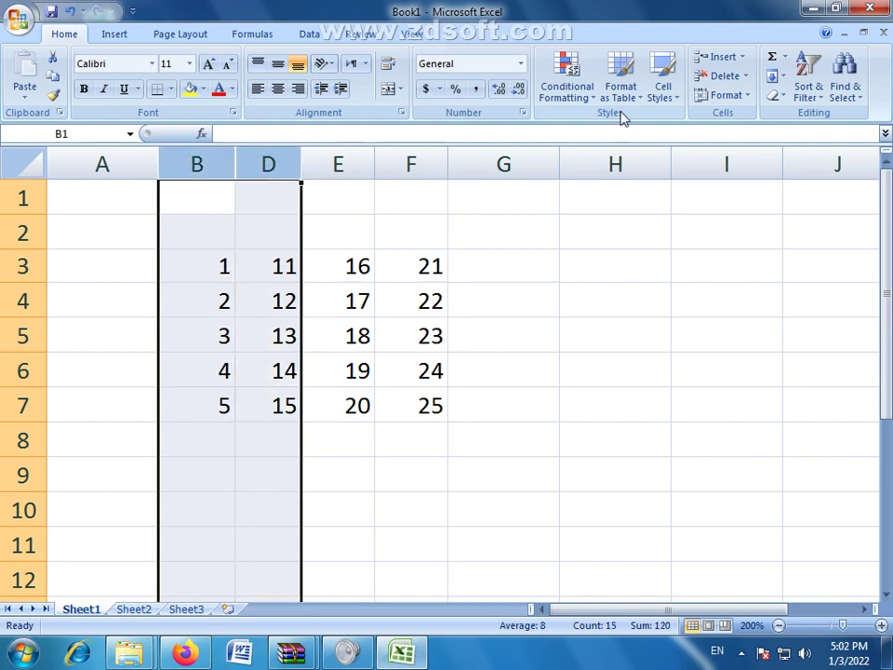
Step: Use Format > Hide & Unhide > Unhide Columns to bring back column C with values 6–10
{"action": "left_click", "coordinate": [734, 97]}
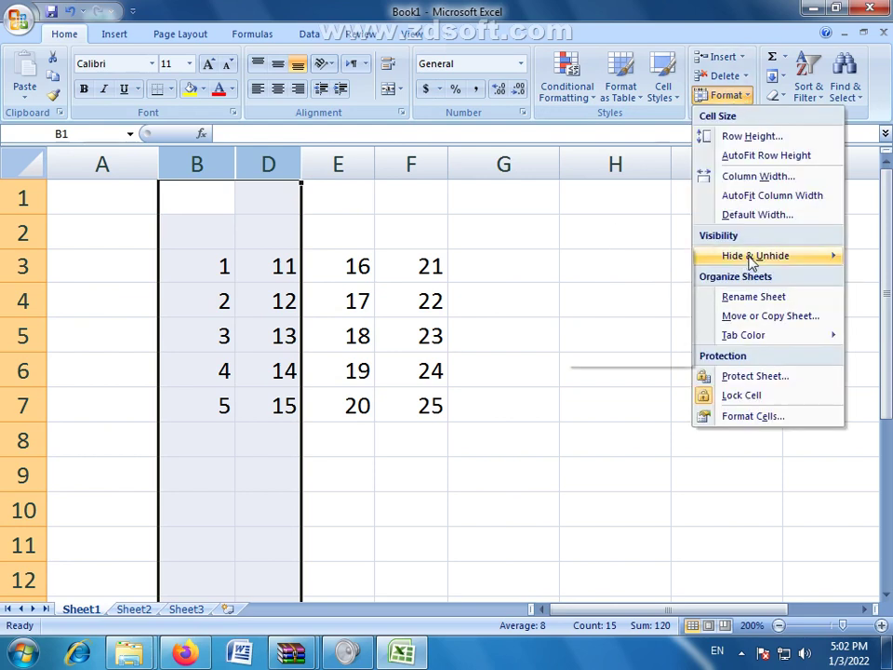
{"action": "mouse_move", "coordinate": [752, 258]}
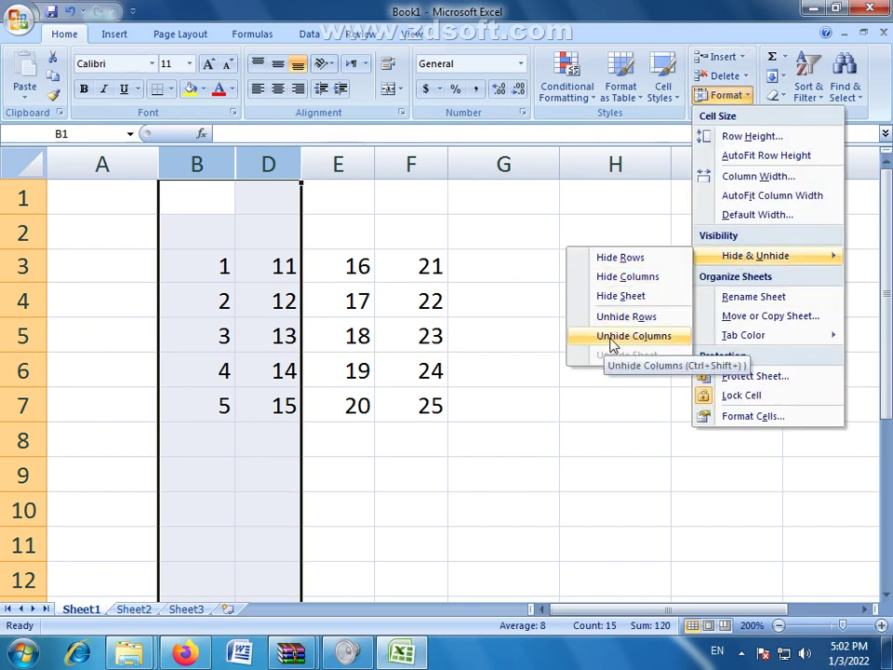
{"action": "left_click", "coordinate": [662, 345]}
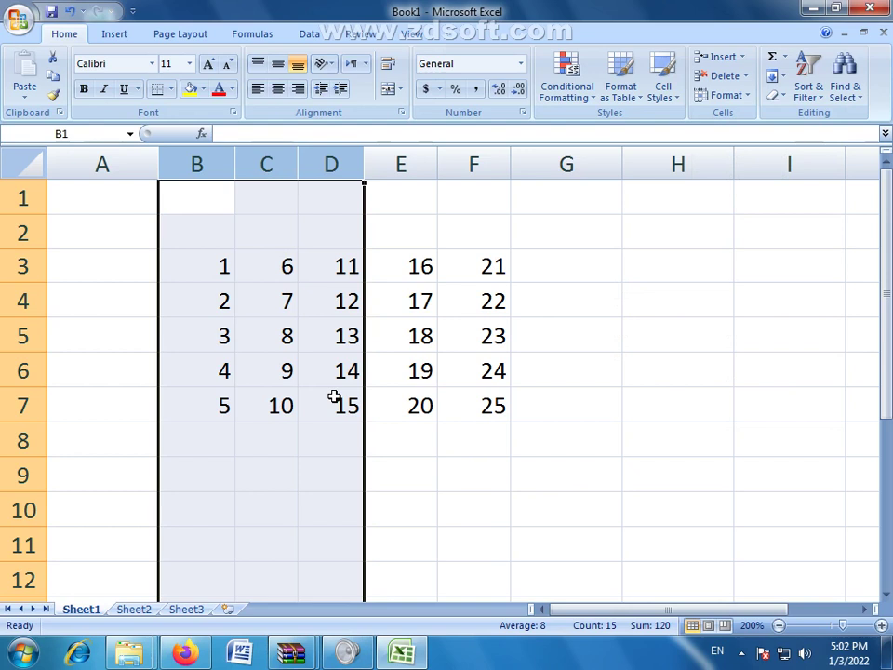
{"action": "left_click", "coordinate": [392, 547]}
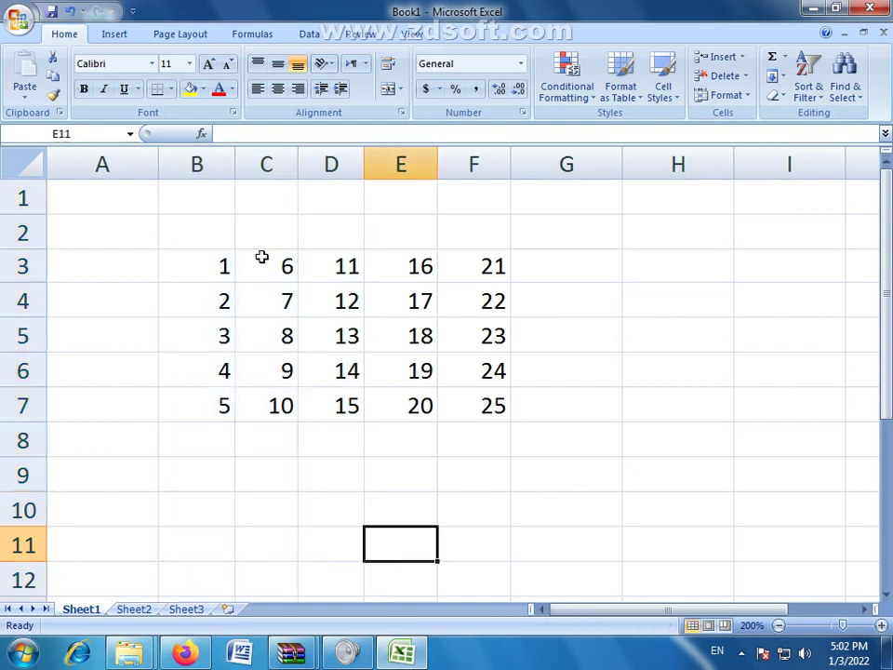
{"action": "left_click_drag", "start_coordinate": [213, 260], "coordinate": [452, 415]}
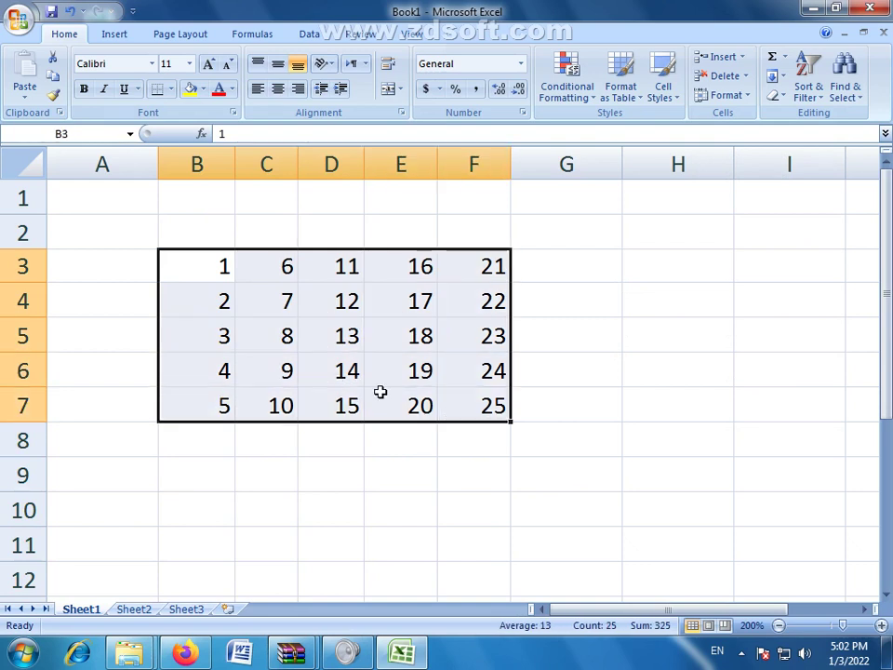
{"action": "left_click", "coordinate": [381, 395]}
{"action": "left_click_drag", "start_coordinate": [210, 260], "coordinate": [494, 408]}
{"action": "left_click", "coordinate": [492, 438]}
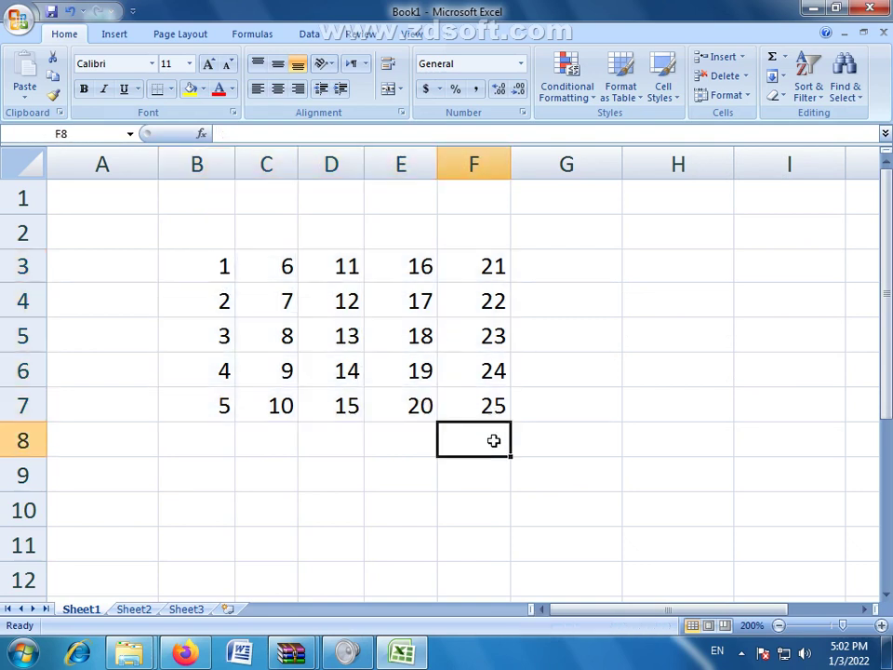
{"action": "left_click", "coordinate": [349, 339]}
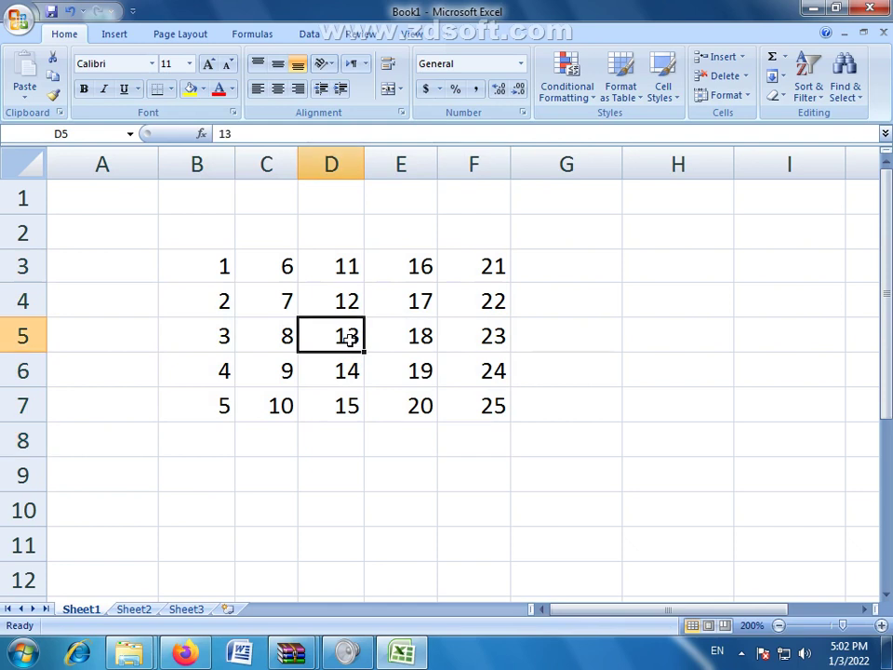
{"action": "type", "text": "65"}
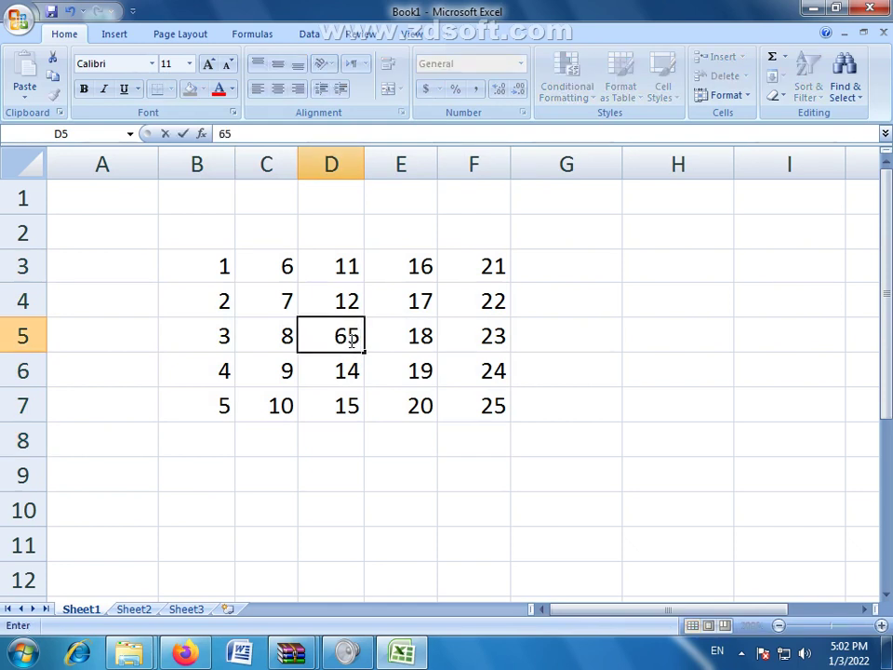
{"action": "left_click", "coordinate": [470, 373]}
{"action": "type", "text": "85"}
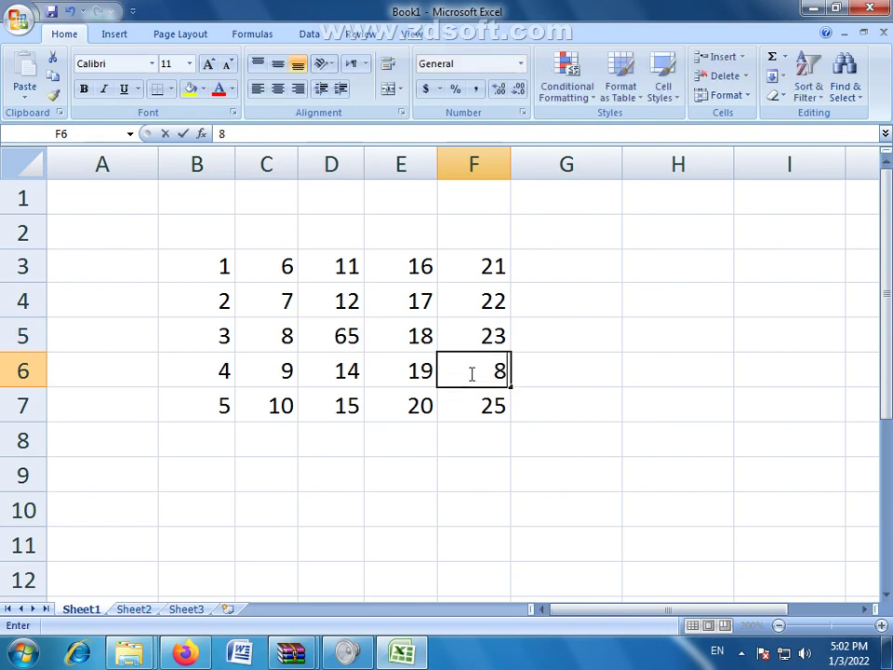
{"action": "left_click", "coordinate": [460, 523]}
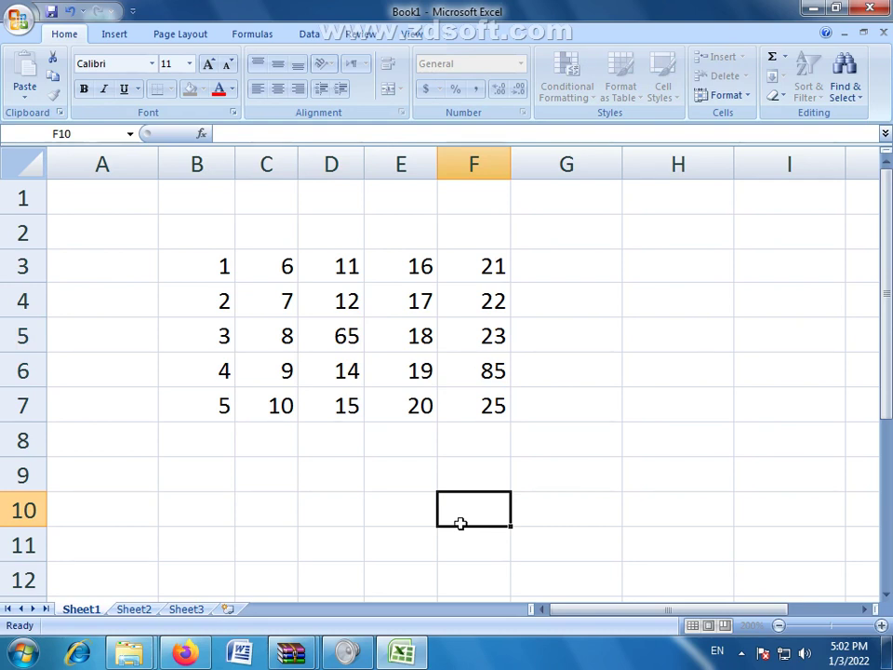
{"action": "left_click_drag", "start_coordinate": [192, 260], "coordinate": [283, 302]}
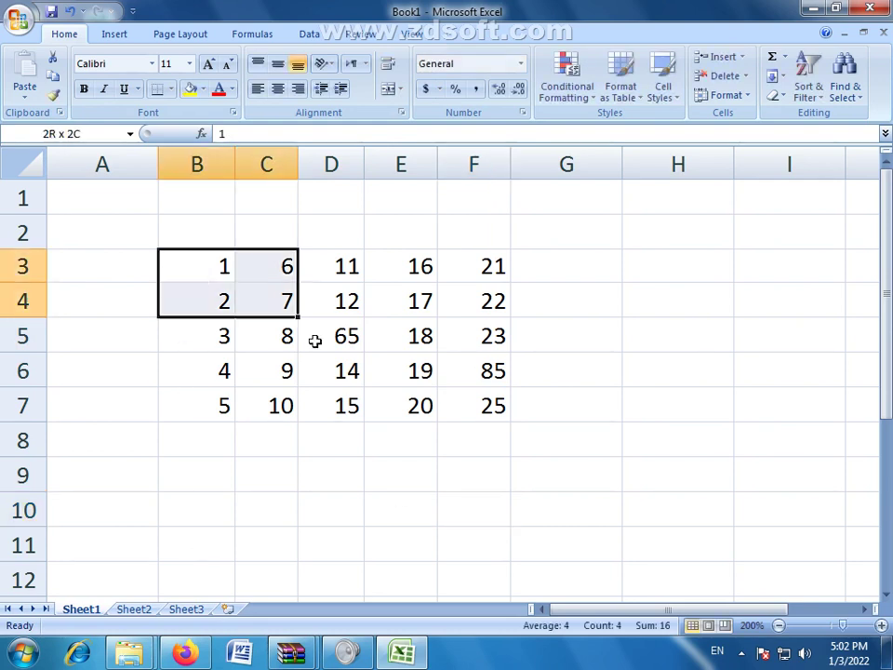
{"action": "left_click_drag", "start_coordinate": [315, 340], "coordinate": [437, 408]}
{"action": "left_click", "coordinate": [464, 459]}
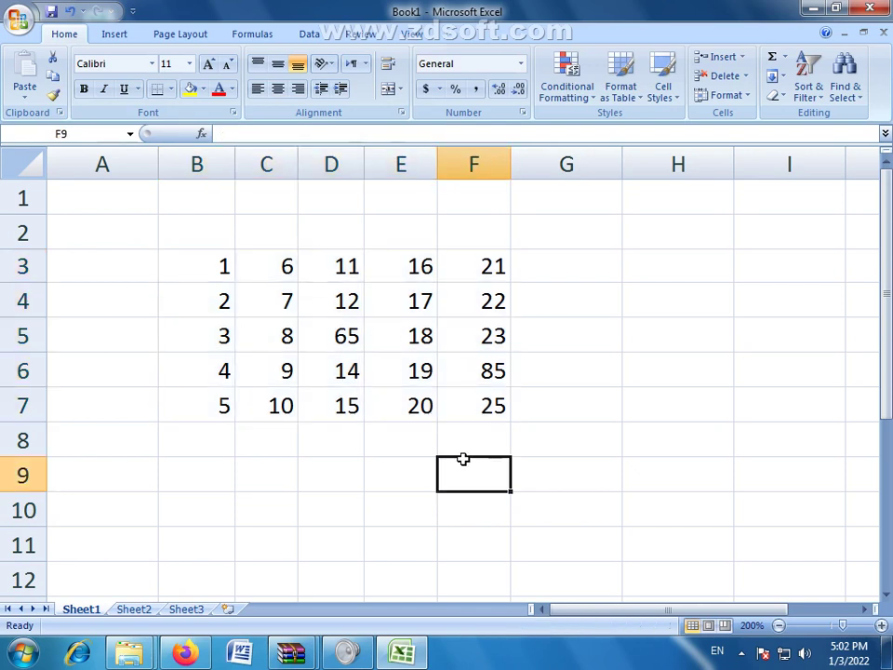
{"action": "key", "text": "ctrl+z"}
{"action": "key", "text": "ctrl+z"}
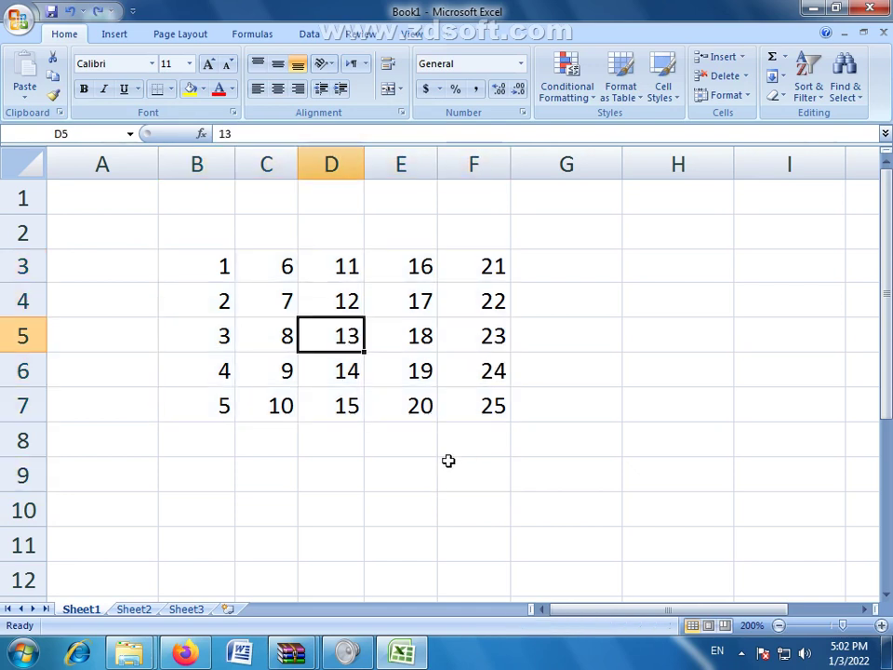
{"action": "left_click", "coordinate": [375, 512]}
{"action": "left_click_drag", "start_coordinate": [210, 262], "coordinate": [464, 402]}
{"action": "left_click", "coordinate": [472, 482]}
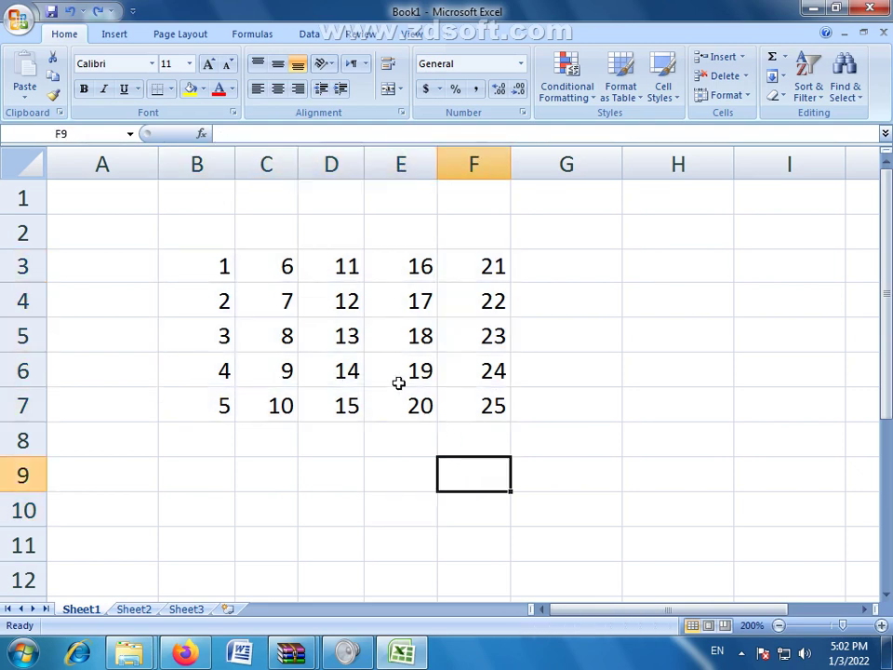
{"action": "left_click", "coordinate": [346, 336]}
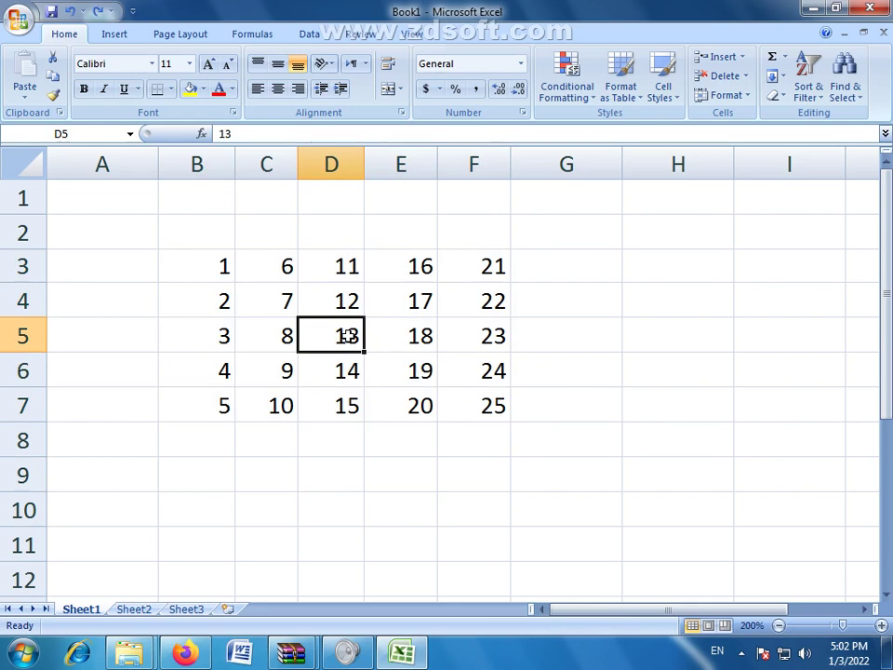
{"action": "left_click", "coordinate": [465, 404]}
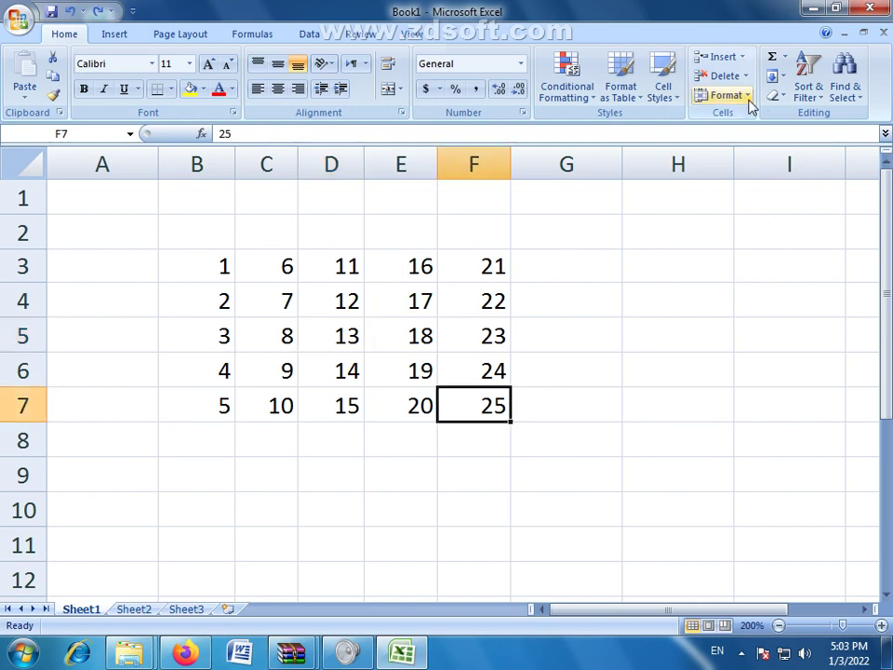
Step: Open and close the Format menu, then drag from B3 to F7 to select all 25 numbers
{"action": "left_click", "coordinate": [668, 413]}
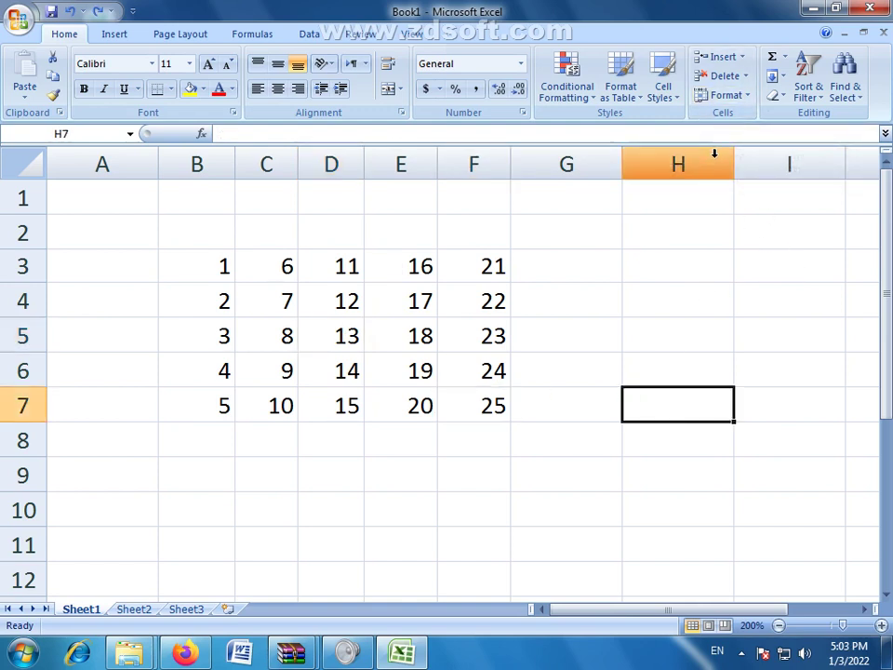
{"action": "left_click", "coordinate": [744, 96]}
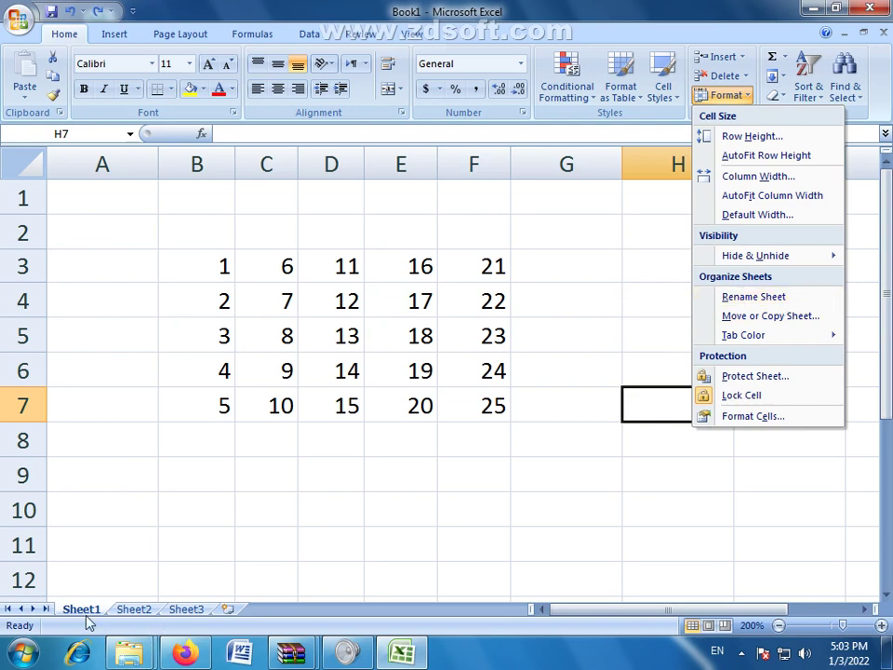
{"action": "left_click", "coordinate": [187, 278]}
{"action": "left_click_drag", "start_coordinate": [187, 279], "coordinate": [471, 411]}
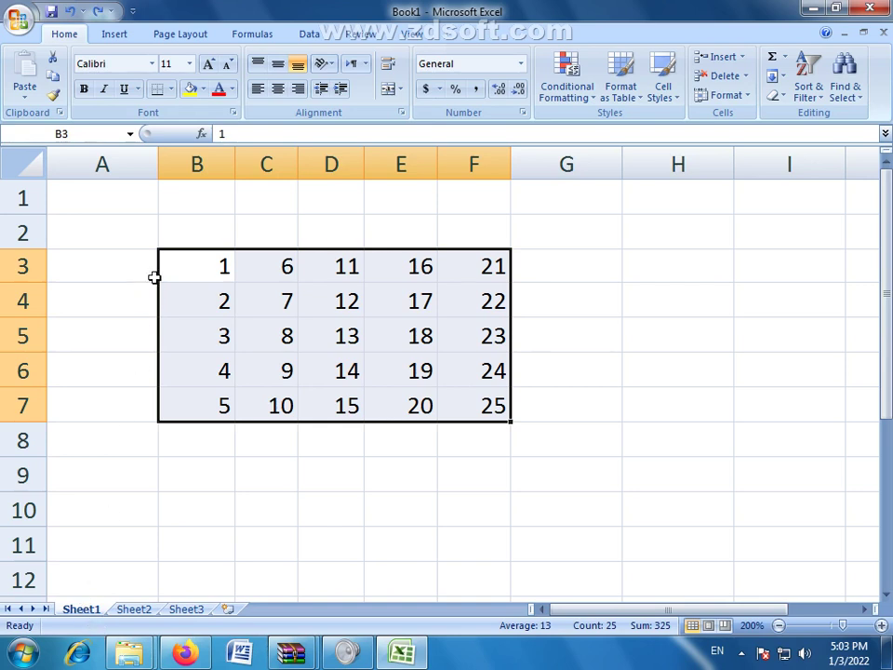
{"action": "left_click_drag", "start_coordinate": [172, 241], "coordinate": [483, 474]}
{"action": "left_click", "coordinate": [133, 610]}
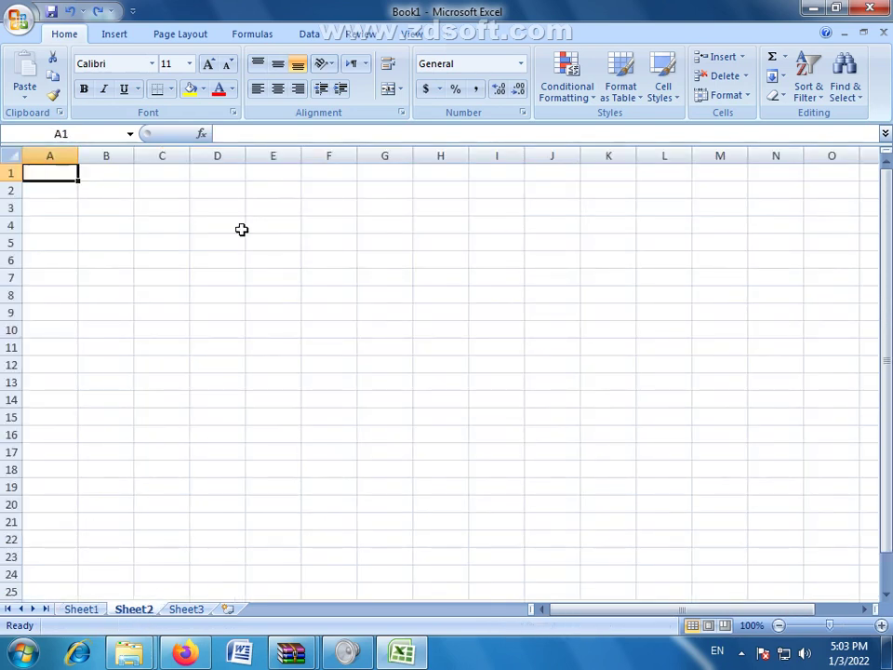
{"action": "left_click_drag", "start_coordinate": [241, 229], "coordinate": [440, 463]}
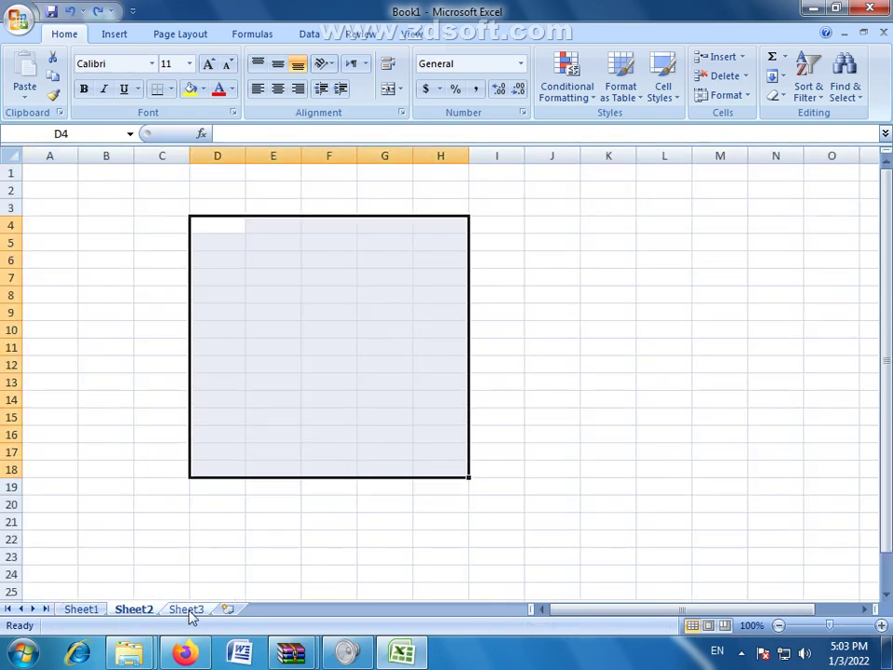
{"action": "left_click", "coordinate": [188, 610]}
{"action": "left_click", "coordinate": [201, 266]}
{"action": "left_click_drag", "start_coordinate": [201, 266], "coordinate": [322, 413]}
{"action": "left_click", "coordinate": [394, 459]}
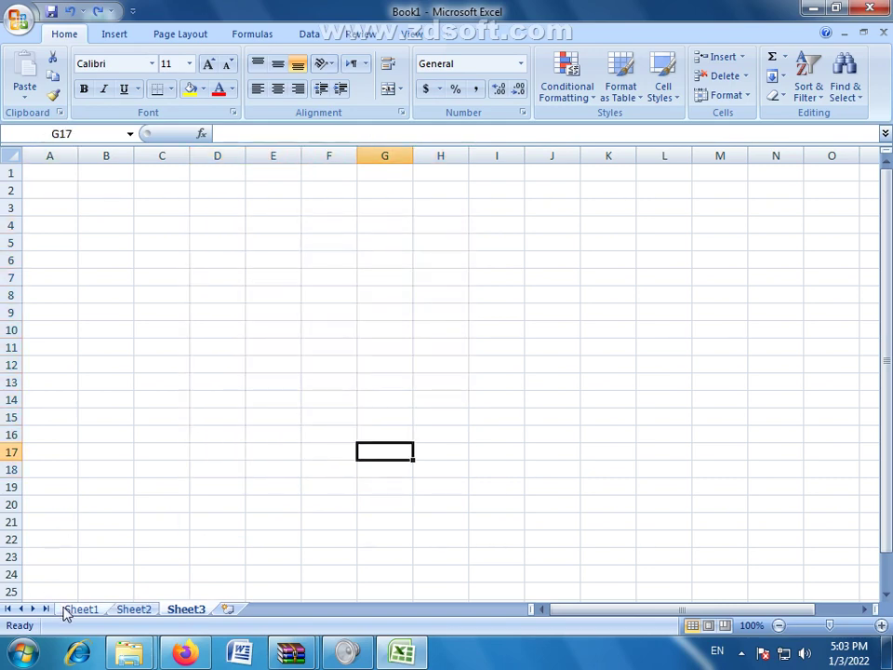
{"action": "left_click", "coordinate": [64, 612]}
{"action": "left_click", "coordinate": [256, 448]}
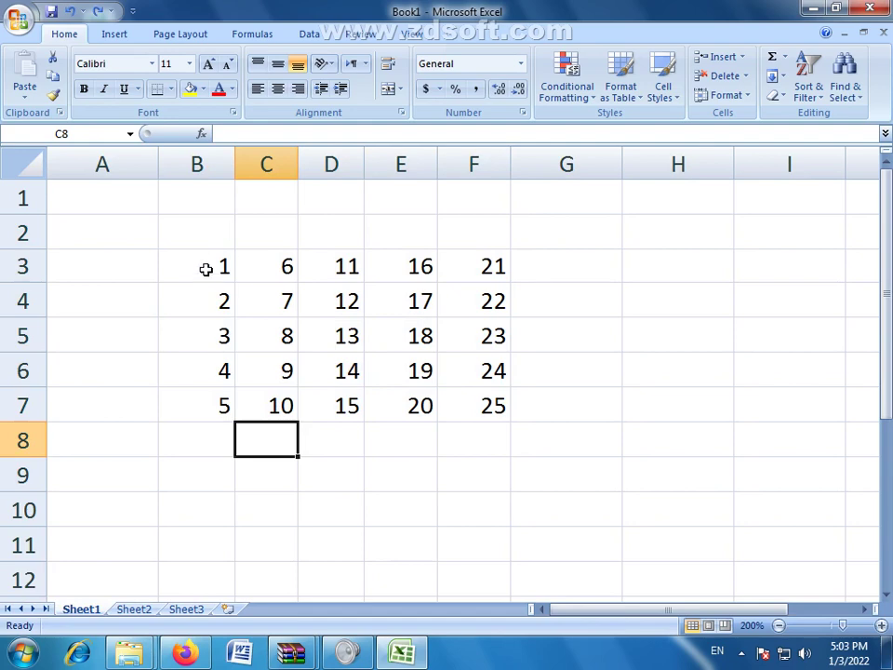
{"action": "left_click_drag", "start_coordinate": [206, 267], "coordinate": [473, 410]}
{"action": "left_click", "coordinate": [445, 464]}
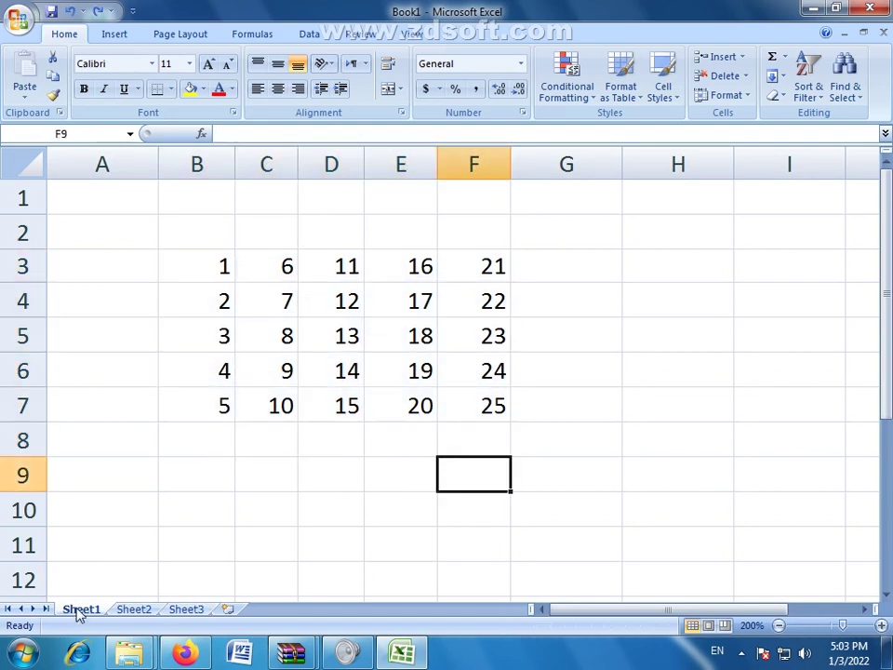
{"action": "left_click", "coordinate": [131, 610]}
{"action": "left_click", "coordinate": [188, 610]}
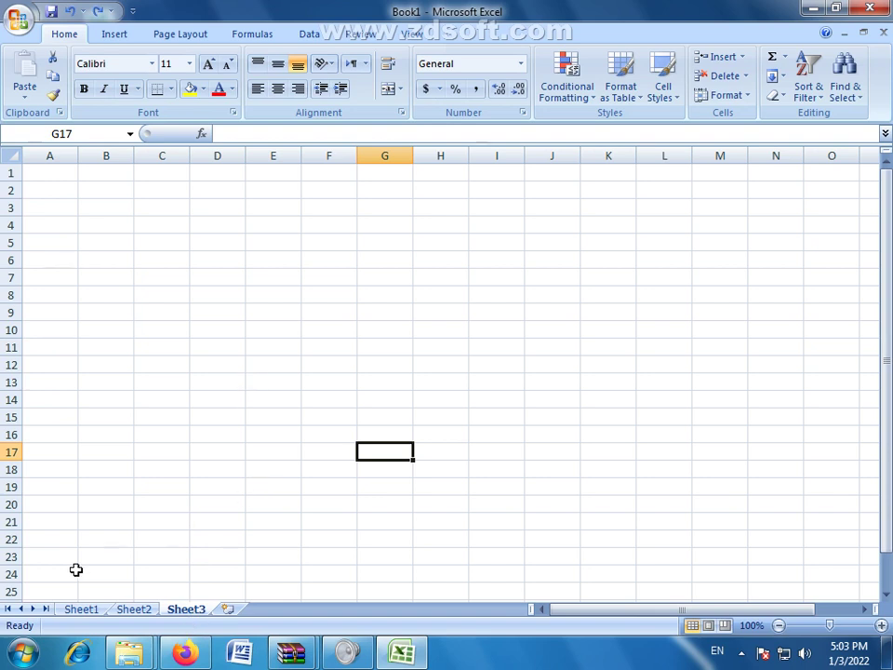
{"action": "left_click", "coordinate": [81, 610]}
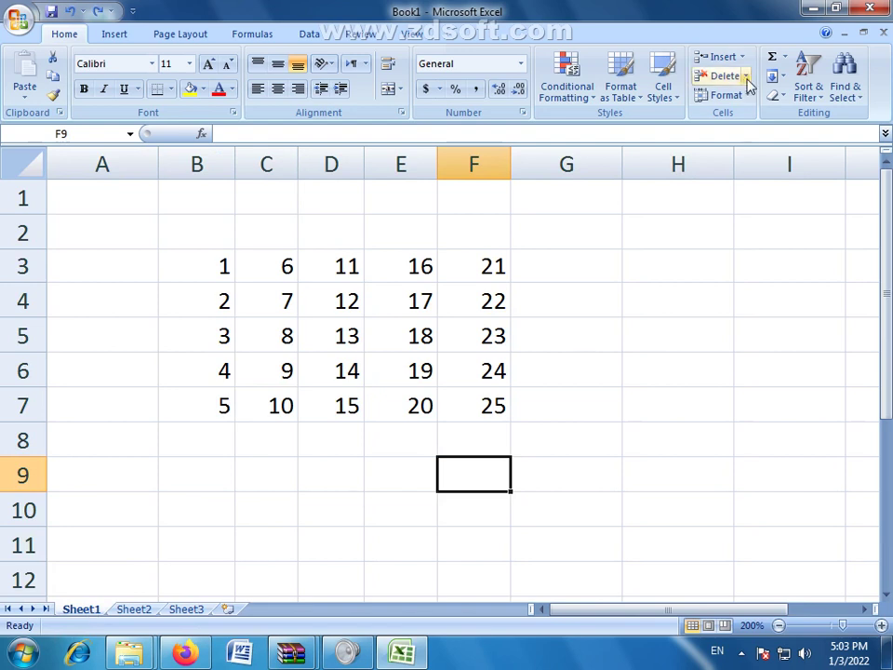
Step: Rename Sheet1 to 'xyz' through Format > Rename Sheet
{"action": "left_click", "coordinate": [744, 99]}
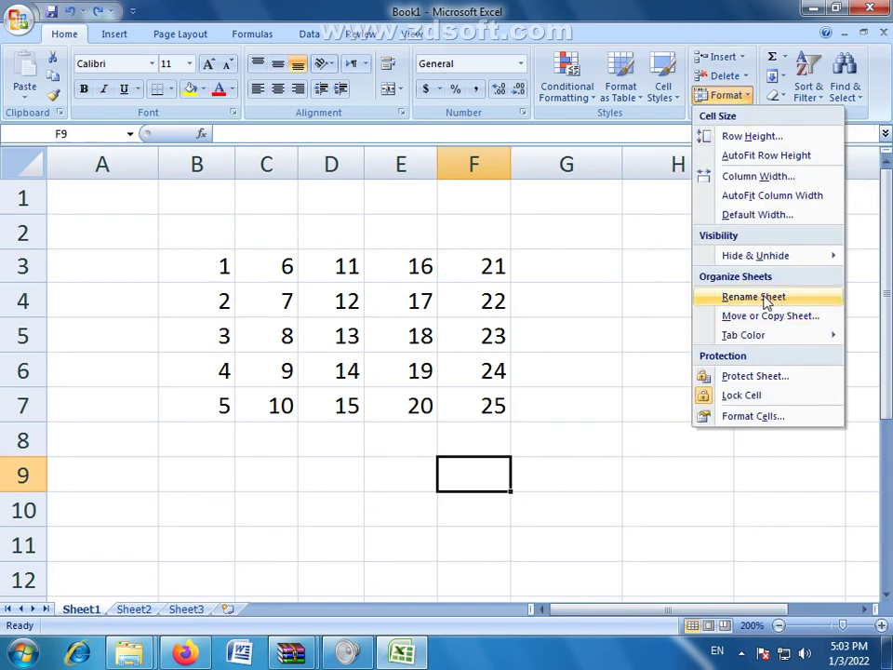
{"action": "left_click", "coordinate": [726, 295]}
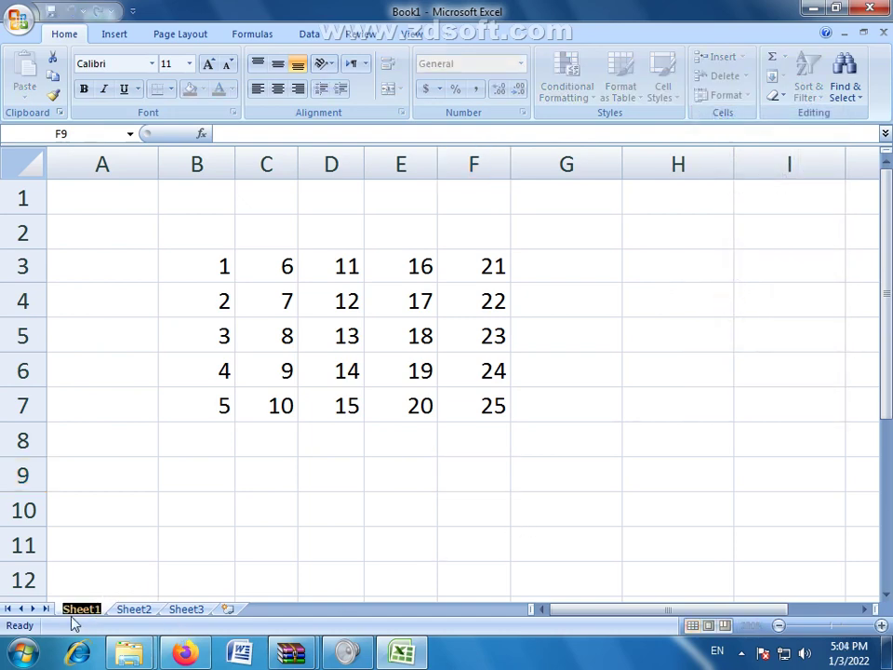
{"action": "type", "text": "xyz"}
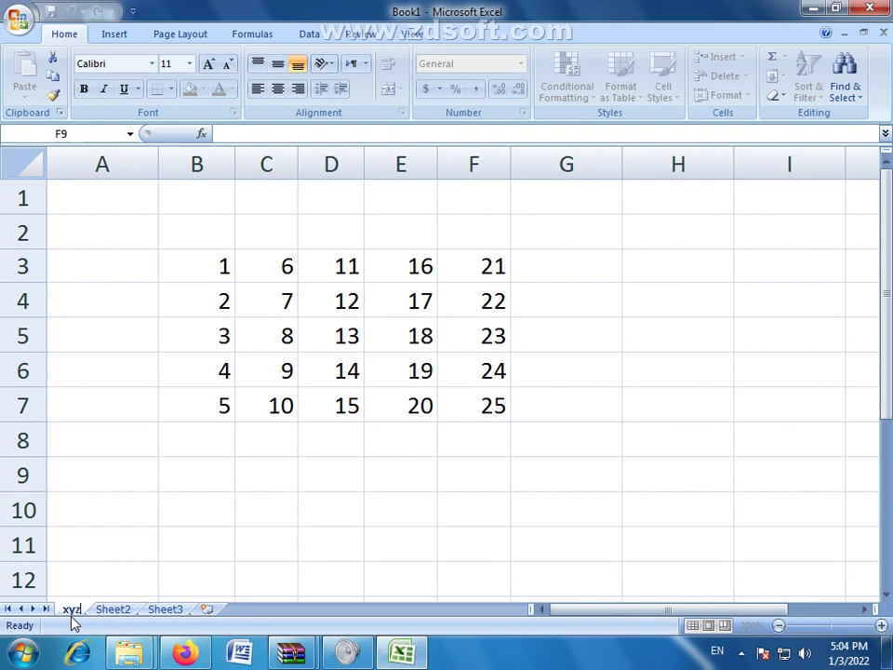
{"action": "left_click", "coordinate": [261, 584]}
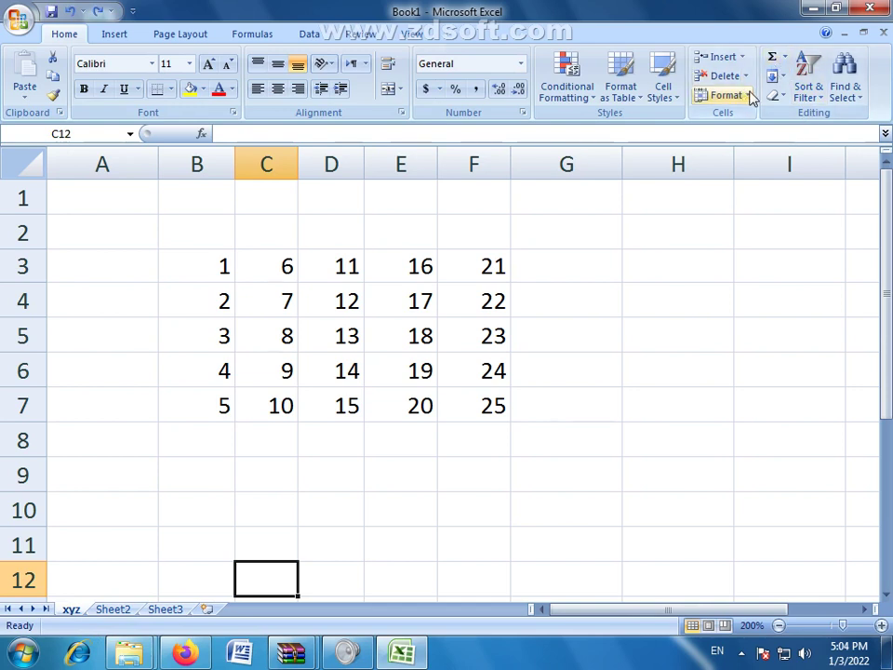
{"action": "right_click", "coordinate": [68, 613]}
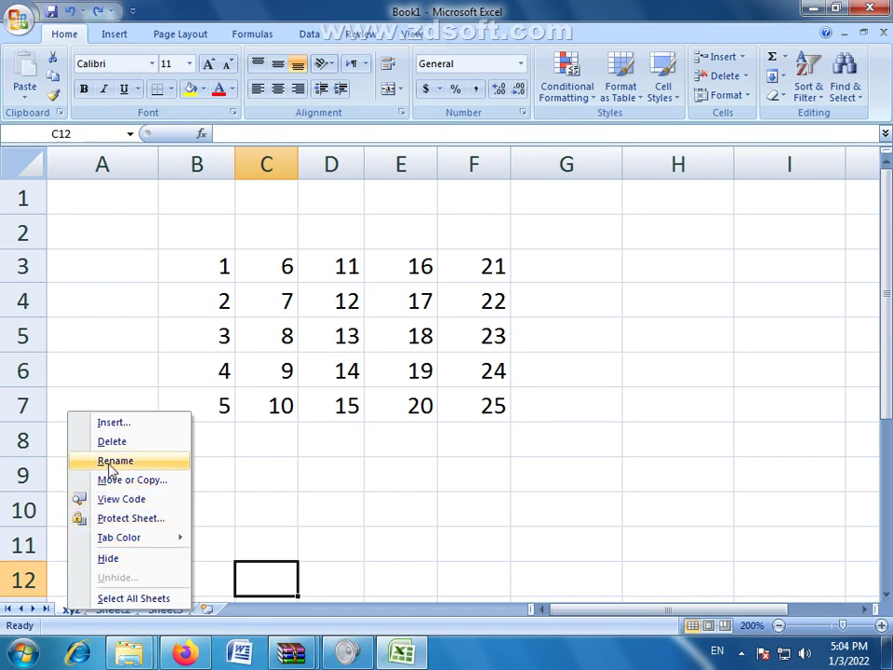
{"action": "left_click", "coordinate": [115, 460]}
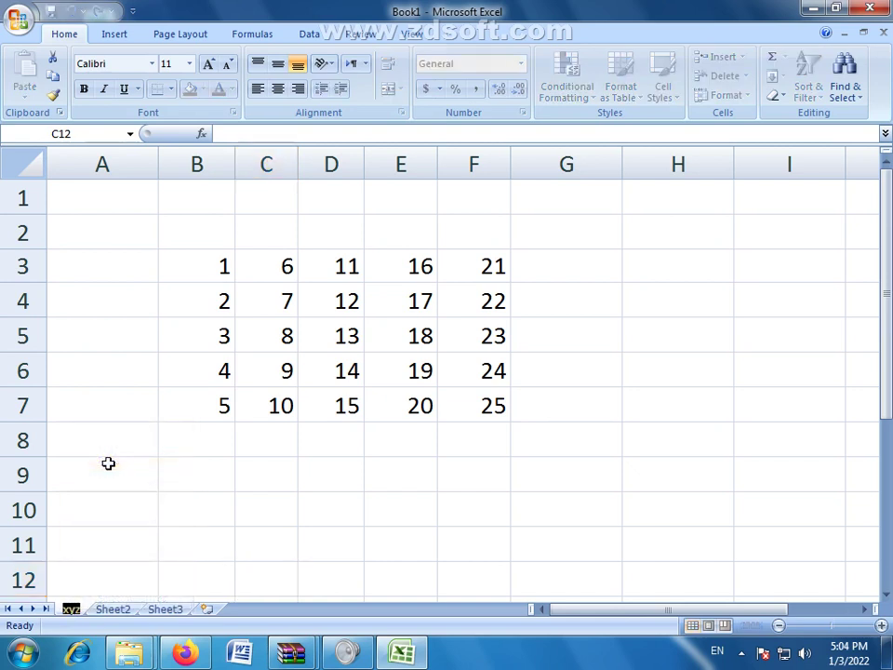
{"action": "left_click", "coordinate": [169, 574]}
{"action": "left_click", "coordinate": [726, 95]}
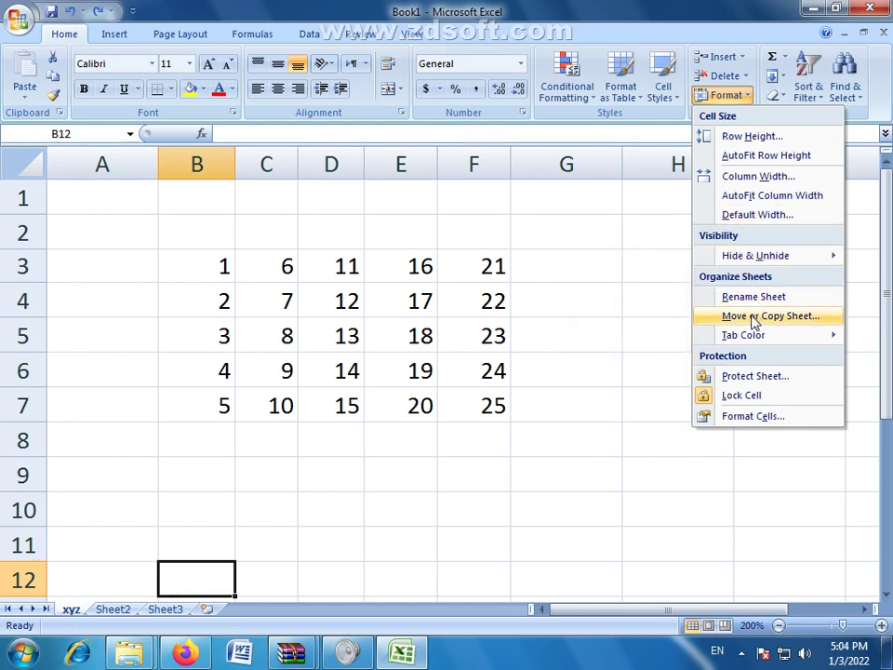
{"action": "left_click", "coordinate": [70, 610]}
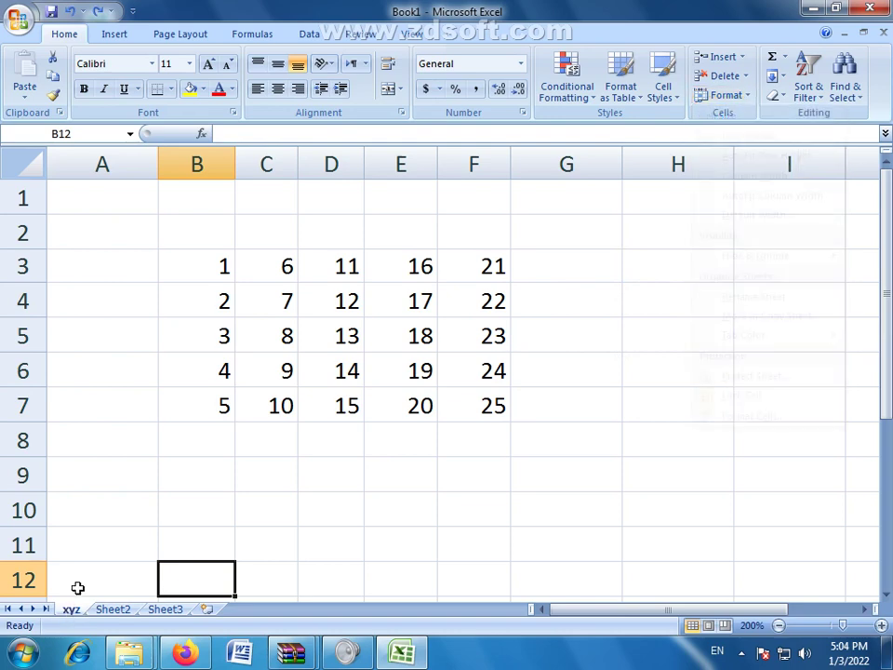
{"action": "left_click", "coordinate": [312, 540]}
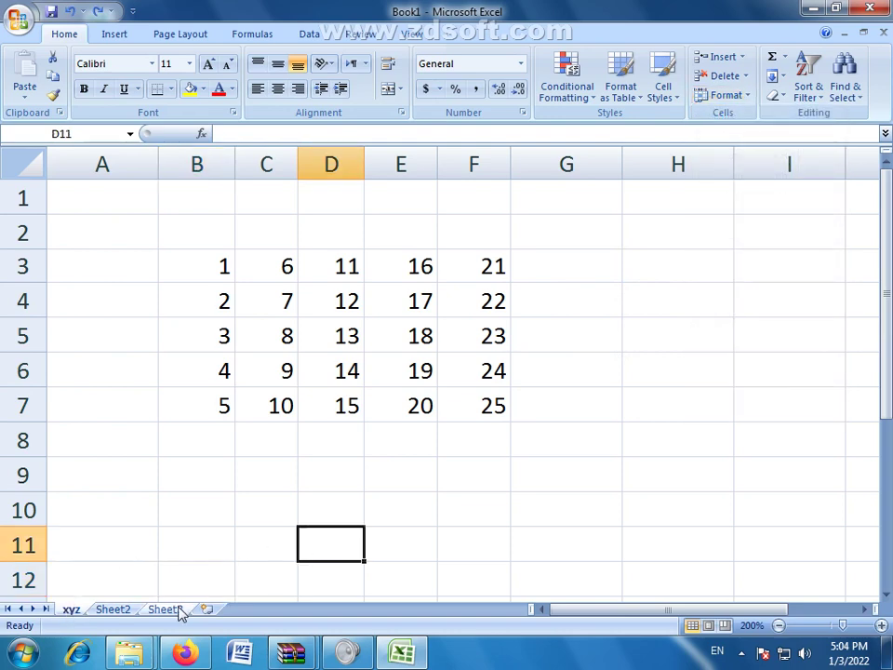
Step: Drag the Sheet3 tab between xyz and Sheet2, cancel Move or Copy, and return to xyz
{"action": "left_click", "coordinate": [167, 610]}
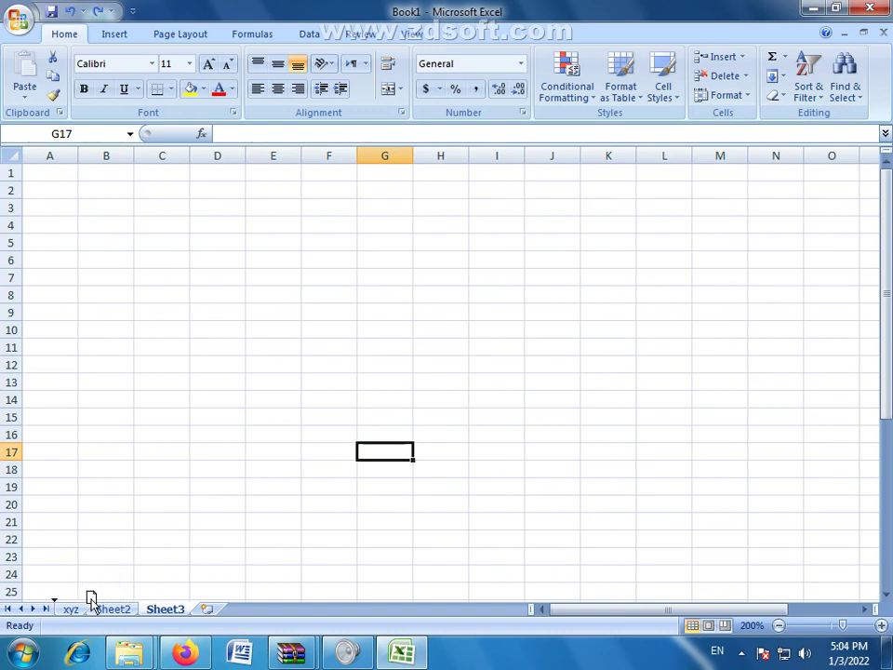
{"action": "left_click_drag", "start_coordinate": [98, 595], "coordinate": [93, 600]}
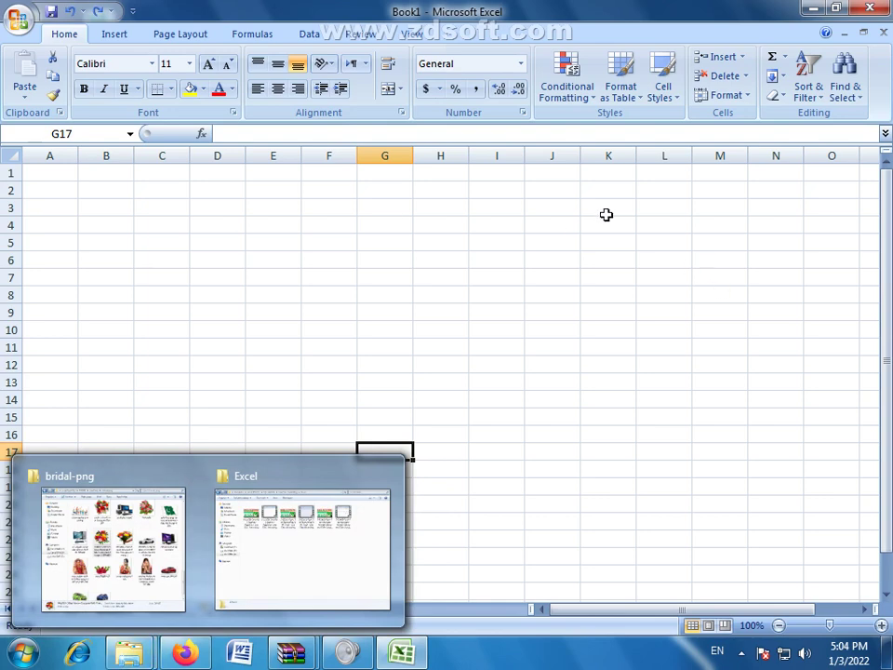
{"action": "left_click", "coordinate": [743, 97]}
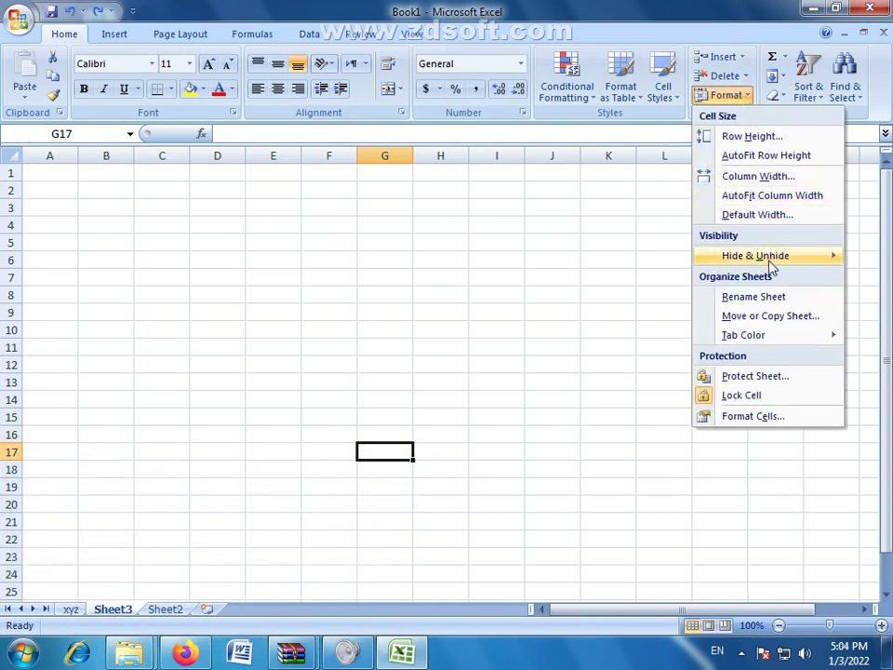
{"action": "left_click", "coordinate": [761, 318]}
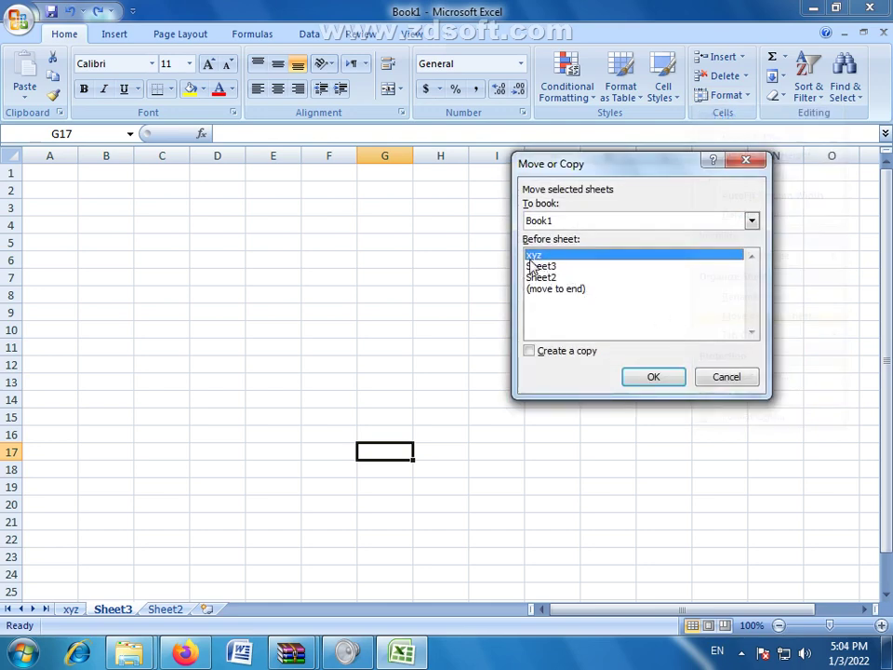
{"action": "left_click", "coordinate": [721, 379]}
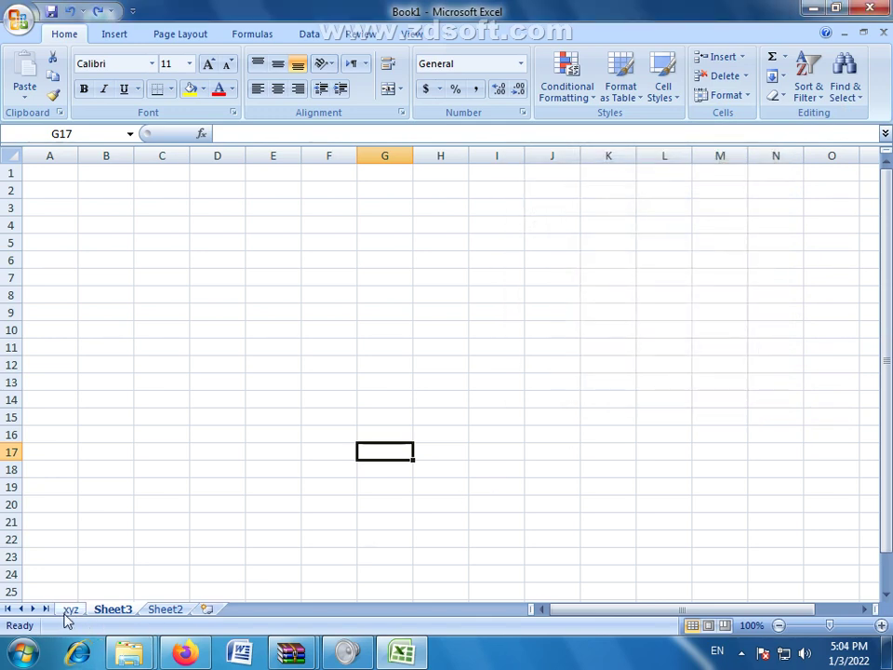
{"action": "left_click", "coordinate": [69, 612]}
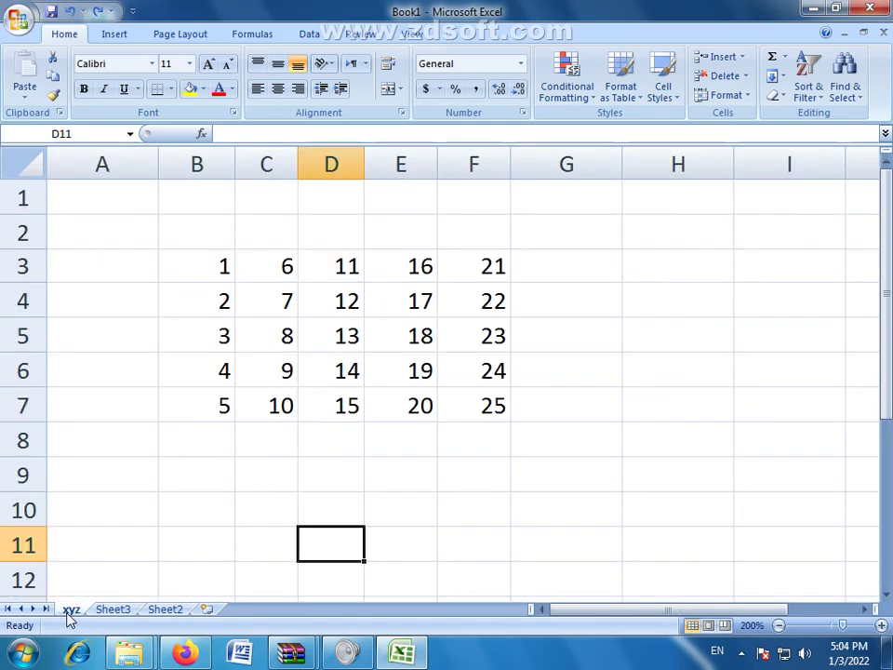
Step: Preview Tab Color from the Format menu and the xyz tab menu without changes, then show Sheet3
{"action": "left_click", "coordinate": [727, 95]}
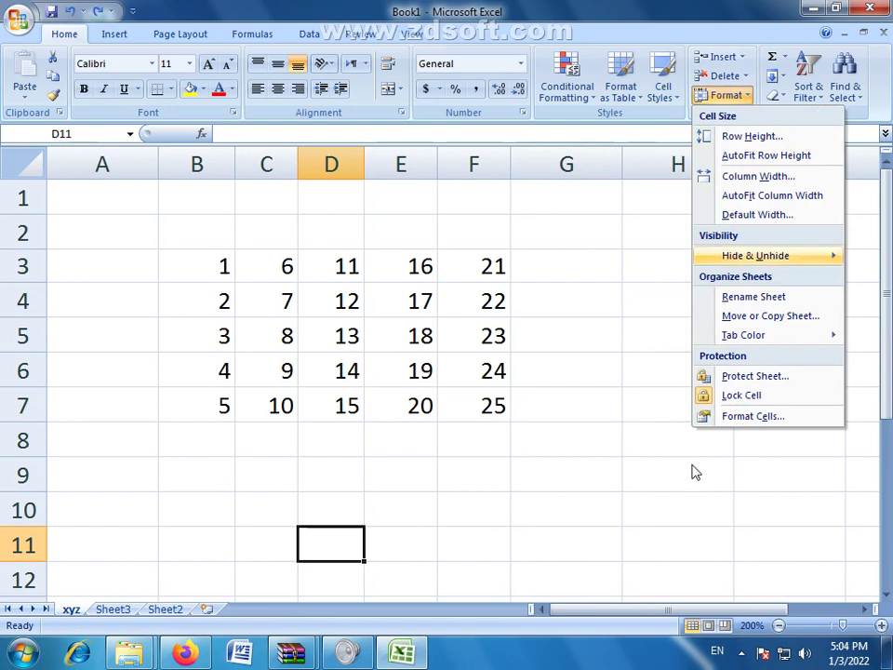
{"action": "mouse_move", "coordinate": [746, 336]}
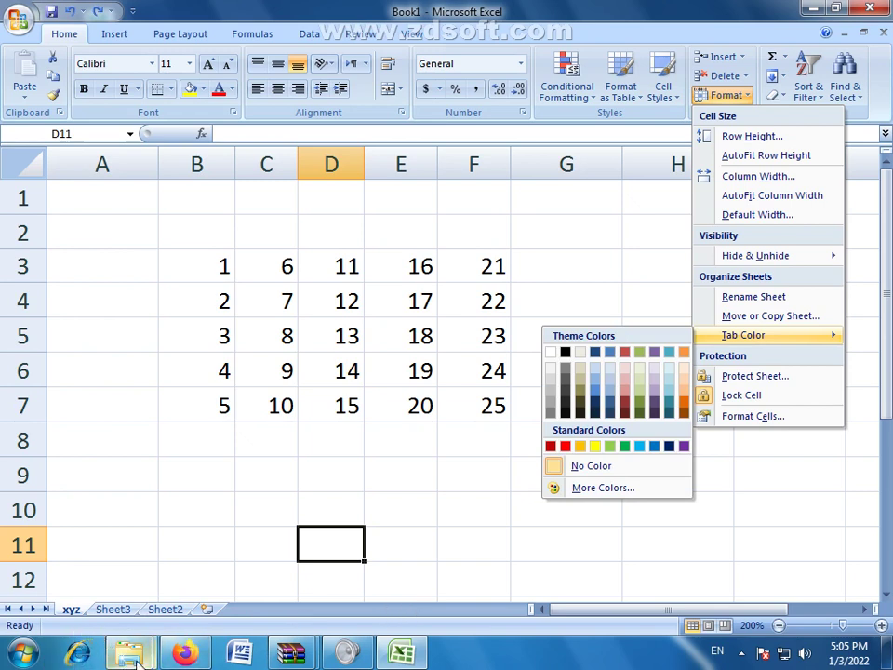
{"action": "right_click", "coordinate": [67, 614]}
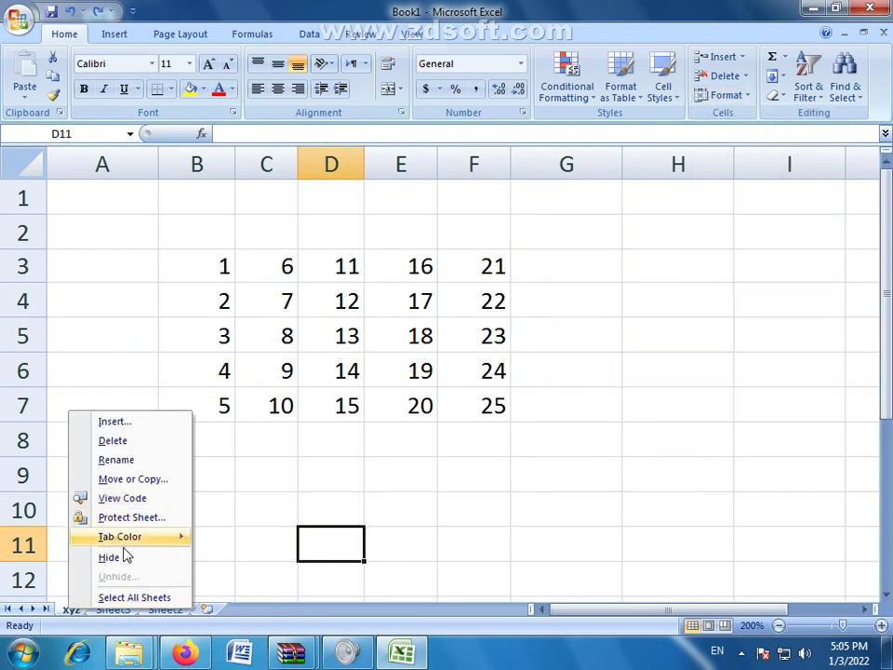
{"action": "mouse_move", "coordinate": [142, 547]}
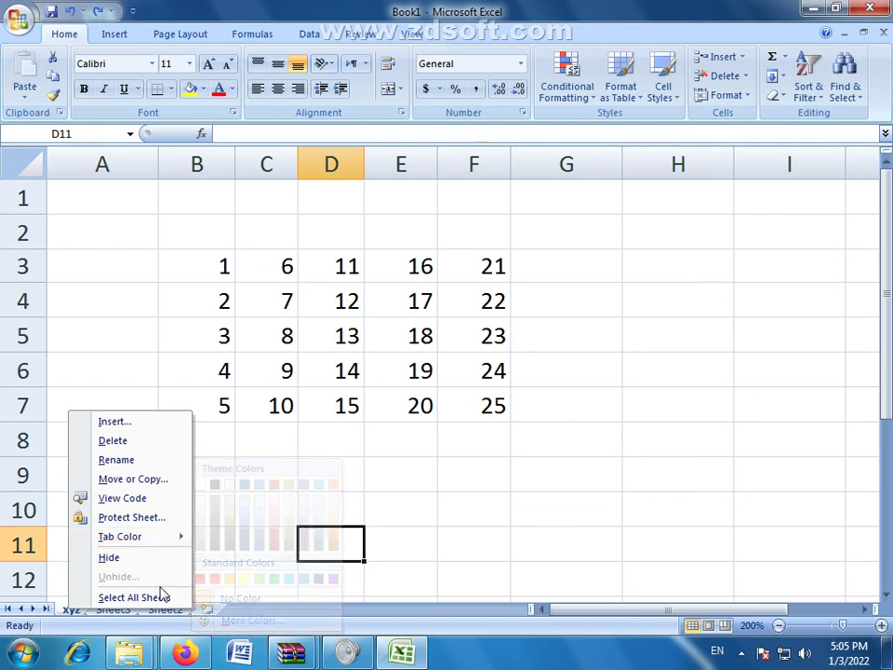
{"action": "left_click", "coordinate": [455, 483]}
{"action": "left_click", "coordinate": [117, 608]}
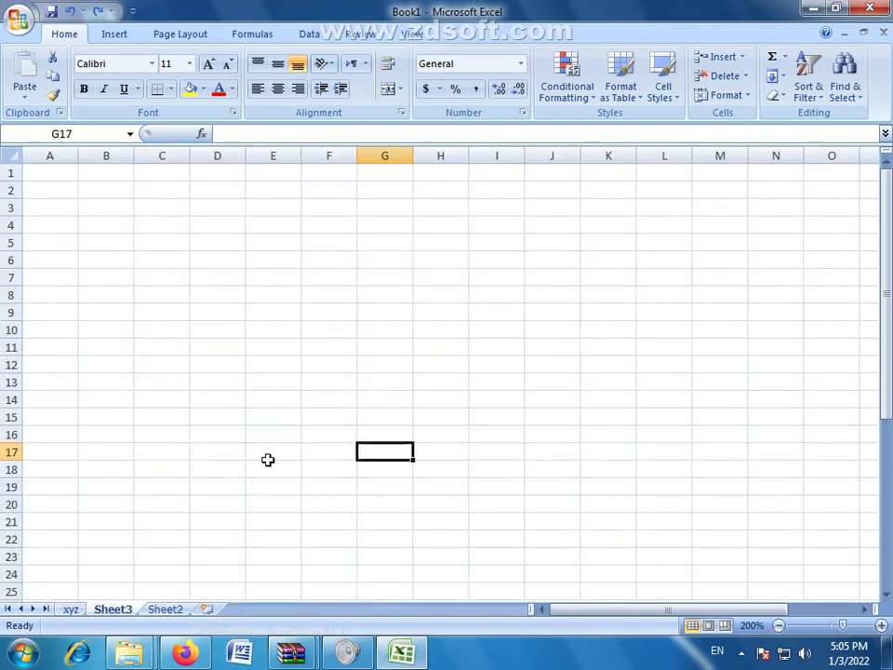
Step: Enter 'rerer' in F11, then on Sheet2 enter 'werqwe' in D7 and 'fbsdf' in F15
{"action": "left_click", "coordinate": [349, 348]}
{"action": "type", "text": "rerer"}
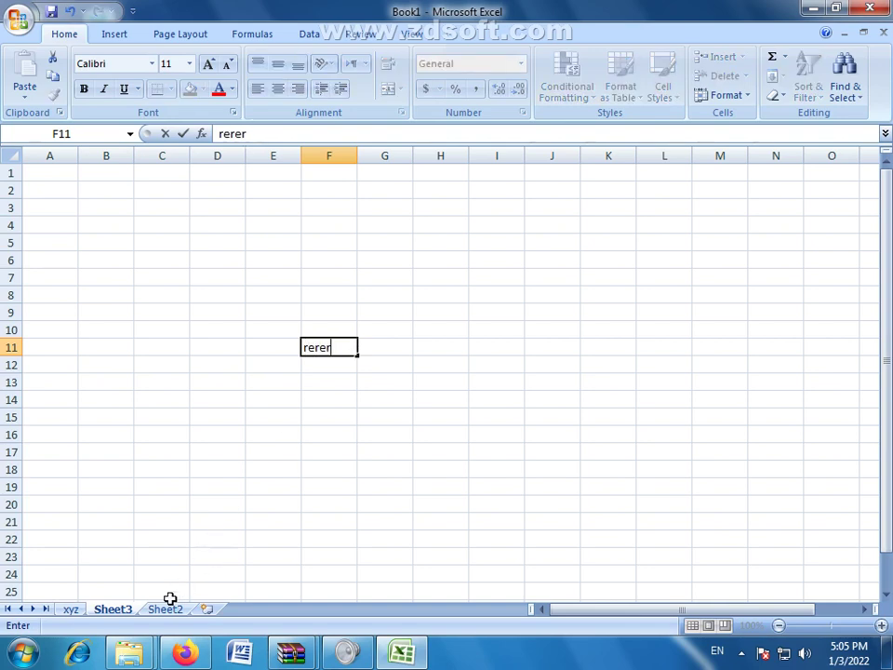
{"action": "left_click", "coordinate": [165, 609]}
{"action": "left_click", "coordinate": [240, 278]}
{"action": "type", "text": "werqwe"}
{"action": "left_click", "coordinate": [325, 415]}
{"action": "type", "text": "fb"}
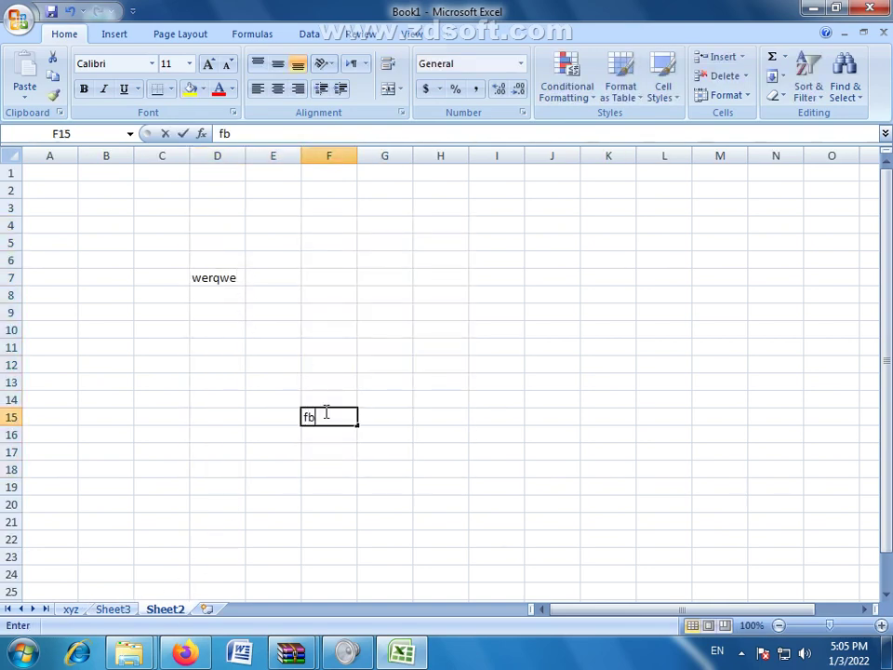
{"action": "type", "text": "sdf"}
{"action": "left_click", "coordinate": [546, 415]}
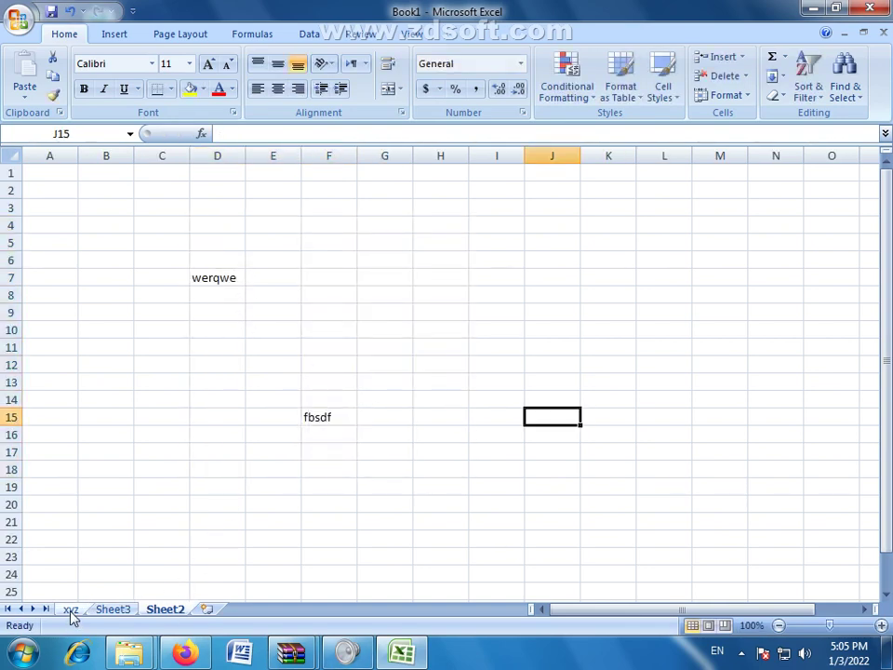
Step: Go through the xyz and Sheet2 tabs and end on Sheet3
{"action": "left_click", "coordinate": [71, 611]}
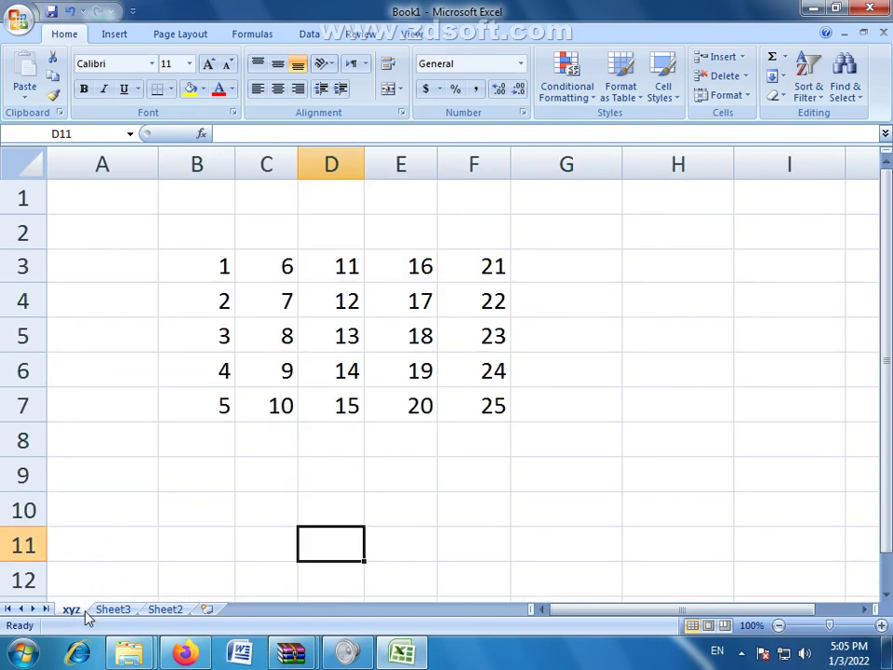
{"action": "left_click", "coordinate": [165, 610]}
{"action": "left_click", "coordinate": [115, 610]}
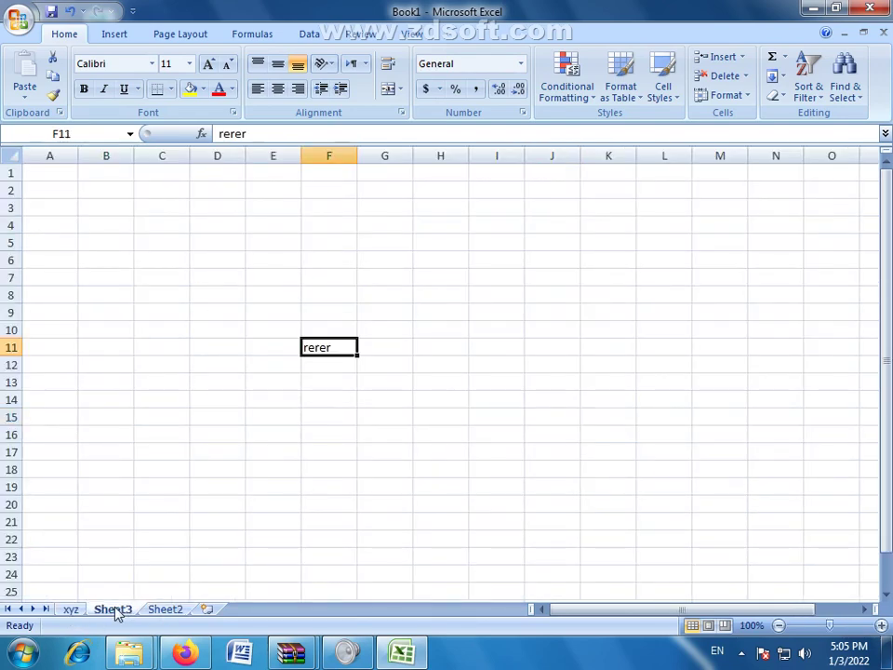
Step: Use Tab Color to make Sheet3 red, Sheet2 yellow and xyz green, then select F11 on xyz
{"action": "right_click", "coordinate": [117, 612]}
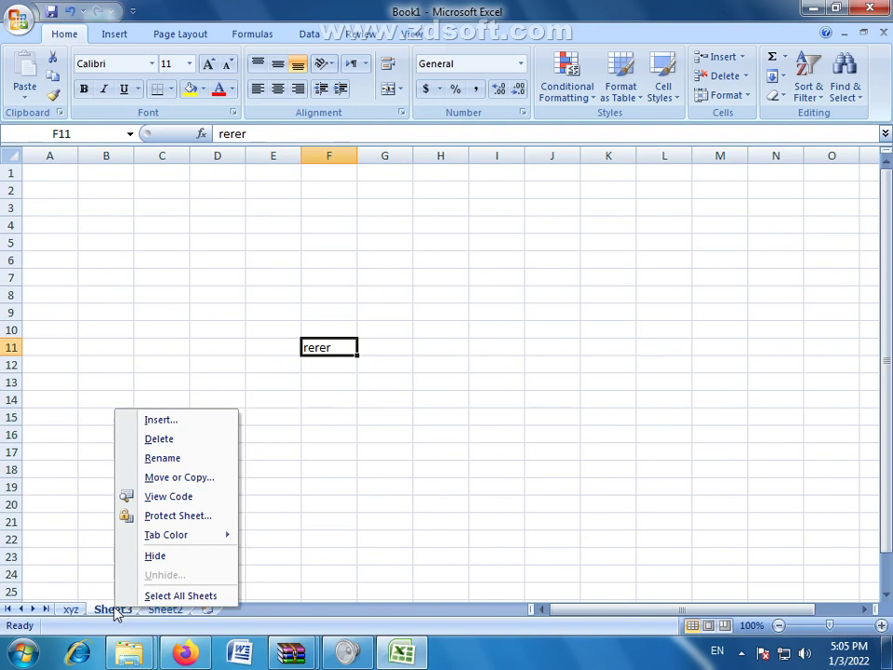
{"action": "mouse_move", "coordinate": [165, 541]}
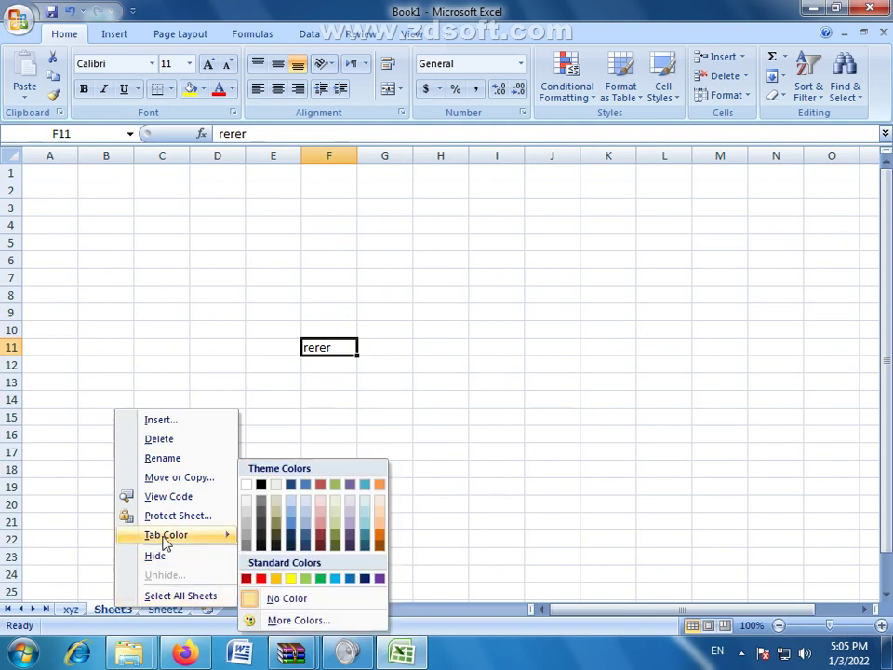
{"action": "left_click", "coordinate": [262, 579]}
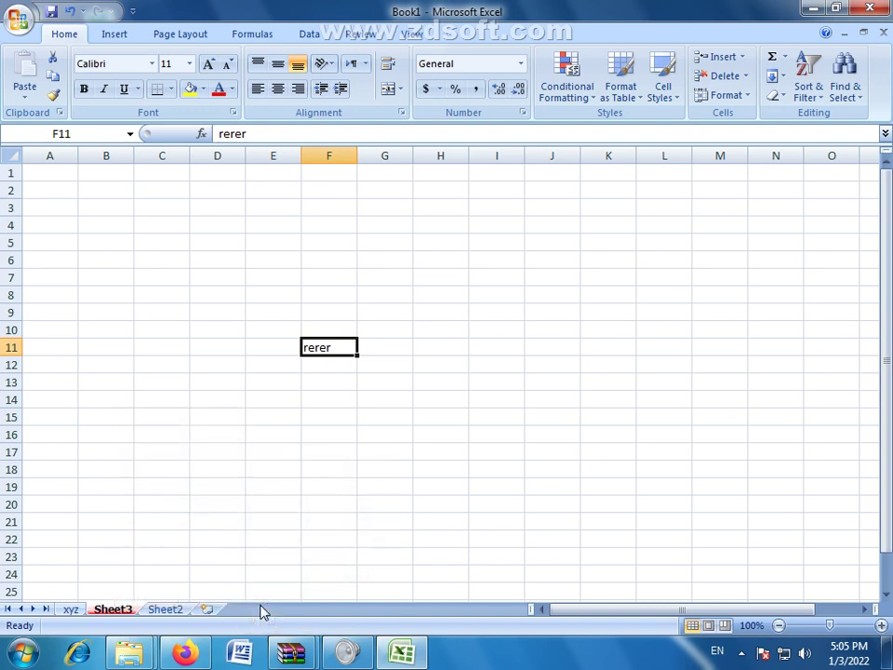
{"action": "right_click", "coordinate": [167, 611]}
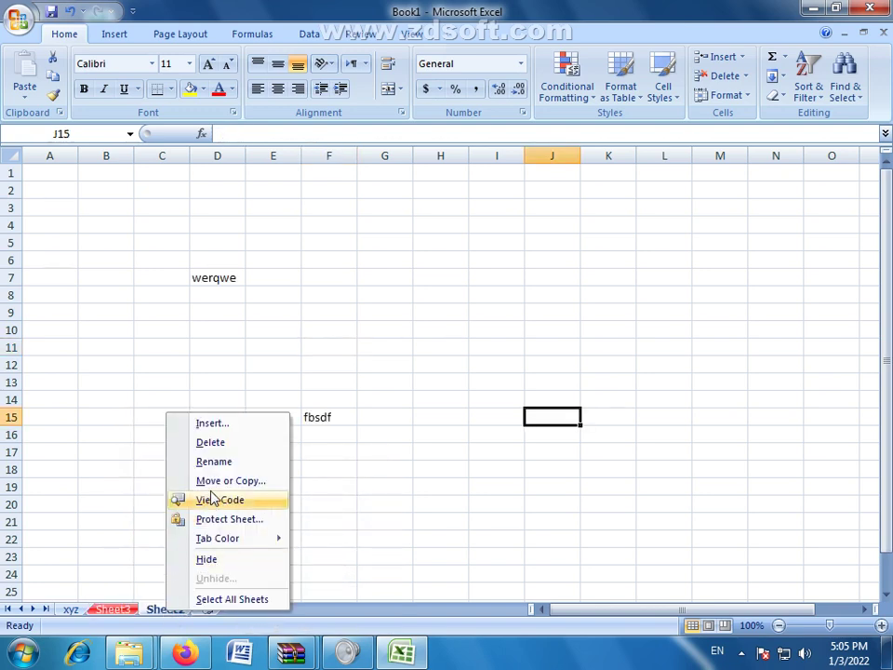
{"action": "mouse_move", "coordinate": [232, 539]}
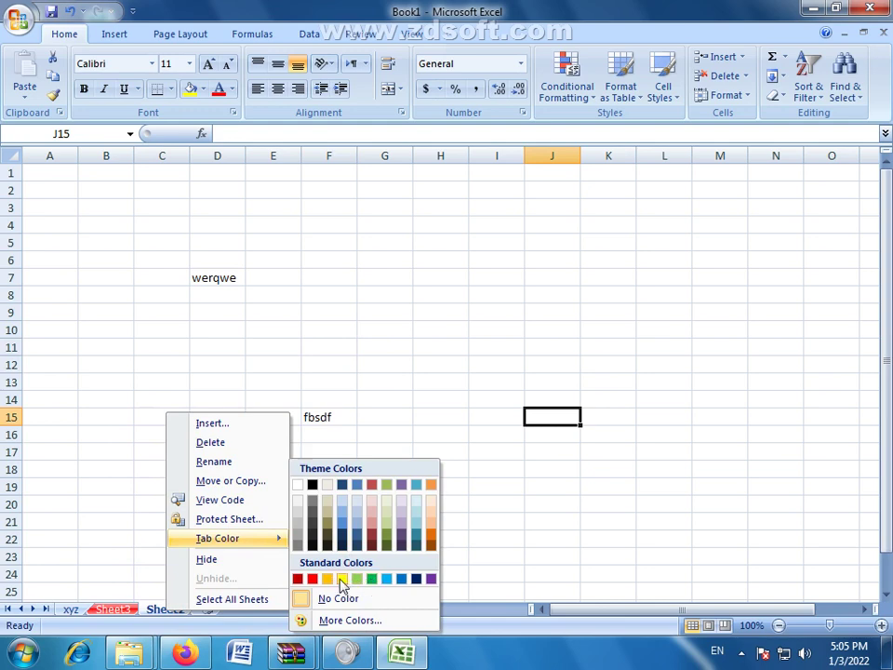
{"action": "left_click", "coordinate": [342, 579]}
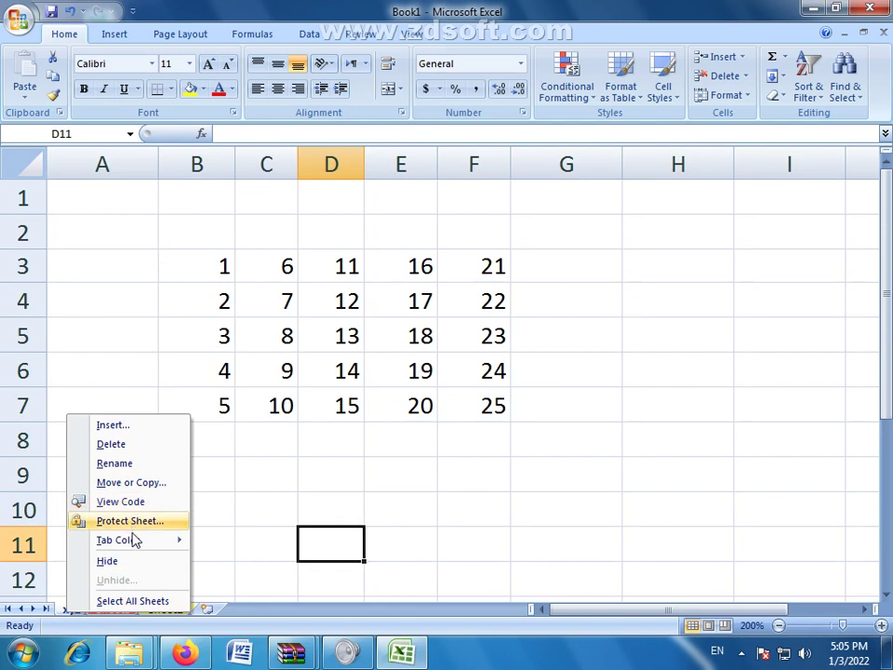
{"action": "mouse_move", "coordinate": [130, 540]}
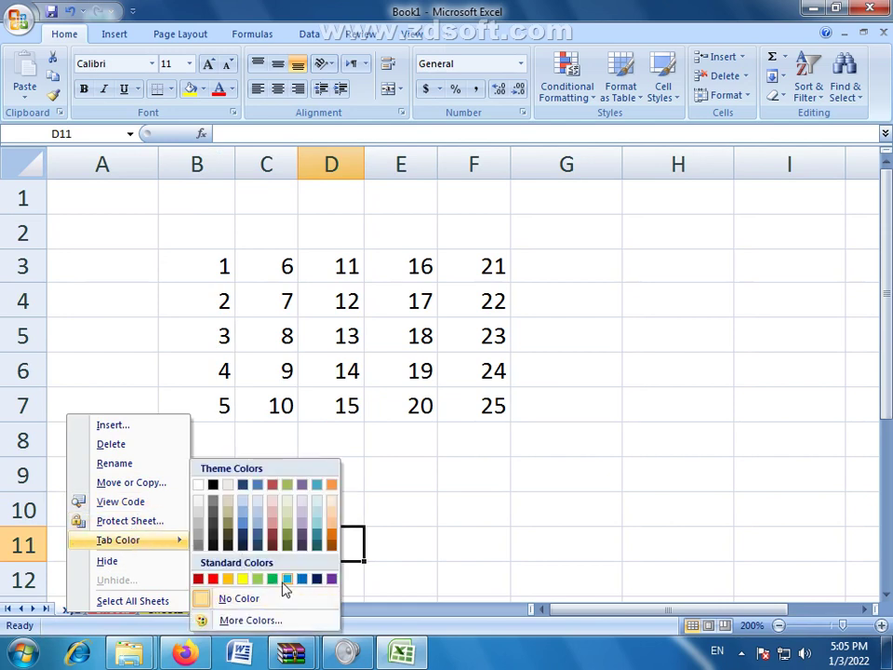
{"action": "left_click", "coordinate": [273, 580]}
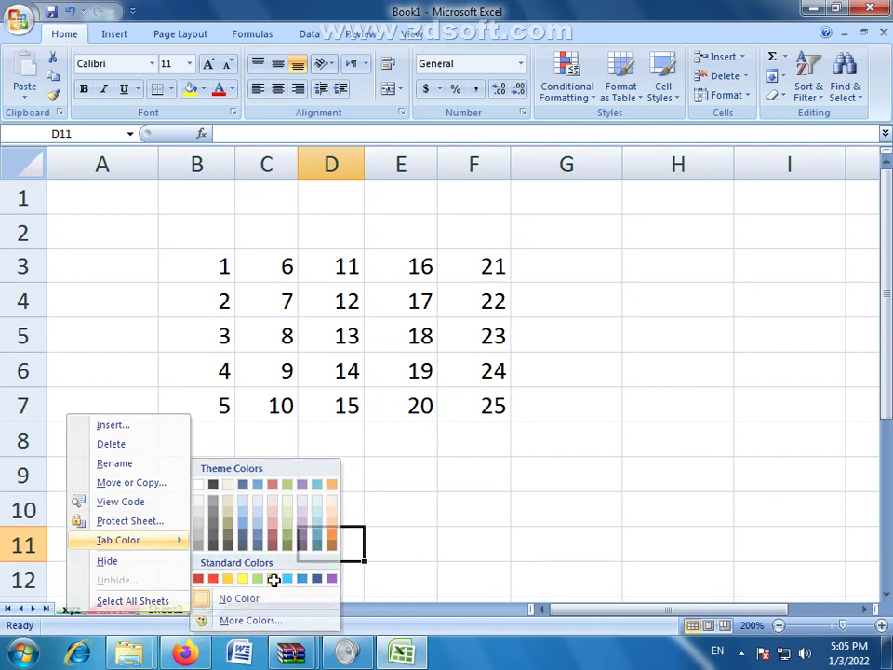
{"action": "left_click", "coordinate": [456, 544]}
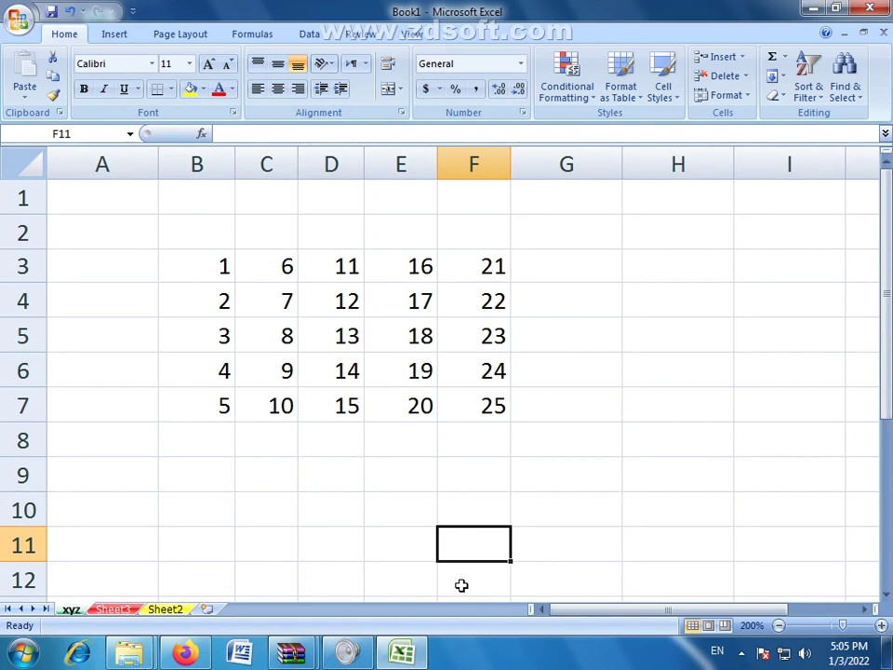
Step: Flip back and forth between the xyz, Sheet2 and Sheet3 tabs, ending on xyz
{"action": "left_click", "coordinate": [167, 609]}
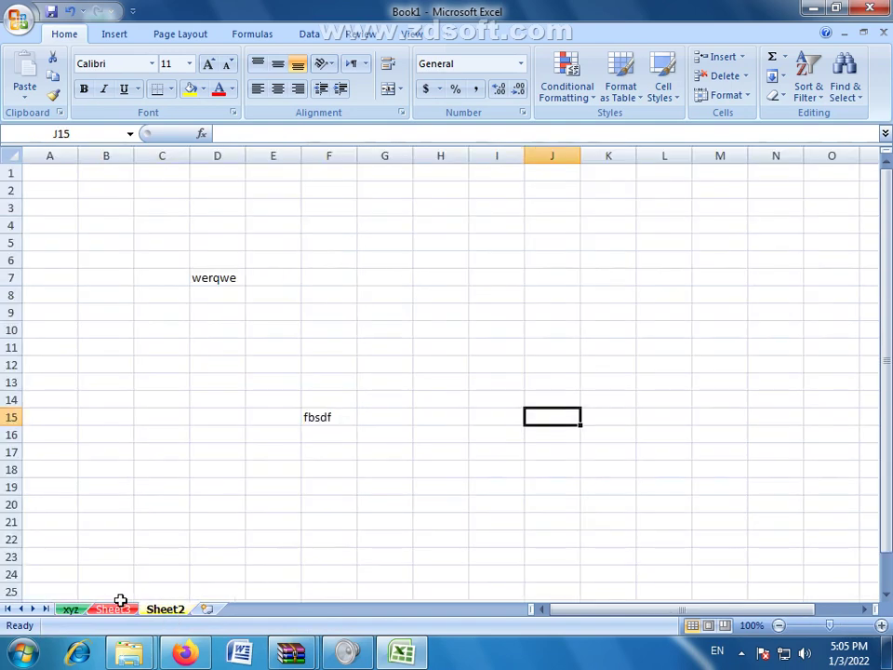
{"action": "left_click", "coordinate": [74, 609]}
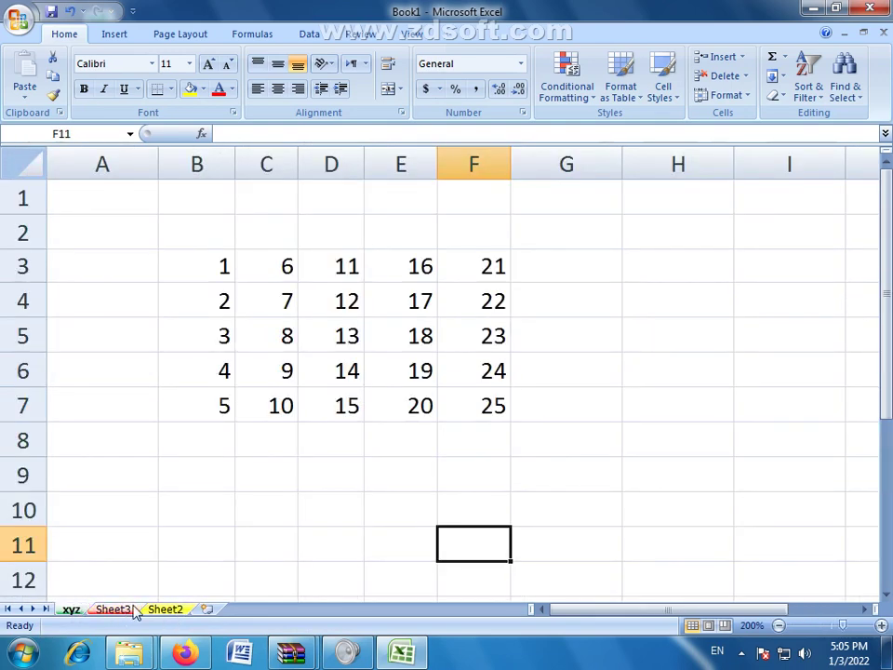
{"action": "left_click", "coordinate": [165, 611]}
{"action": "left_click", "coordinate": [116, 612]}
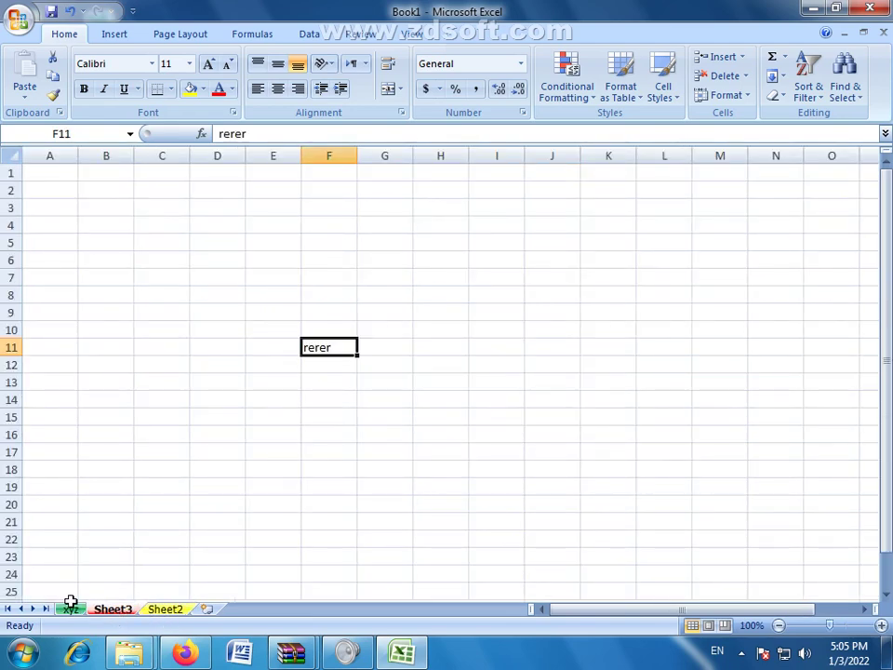
{"action": "left_click", "coordinate": [72, 611]}
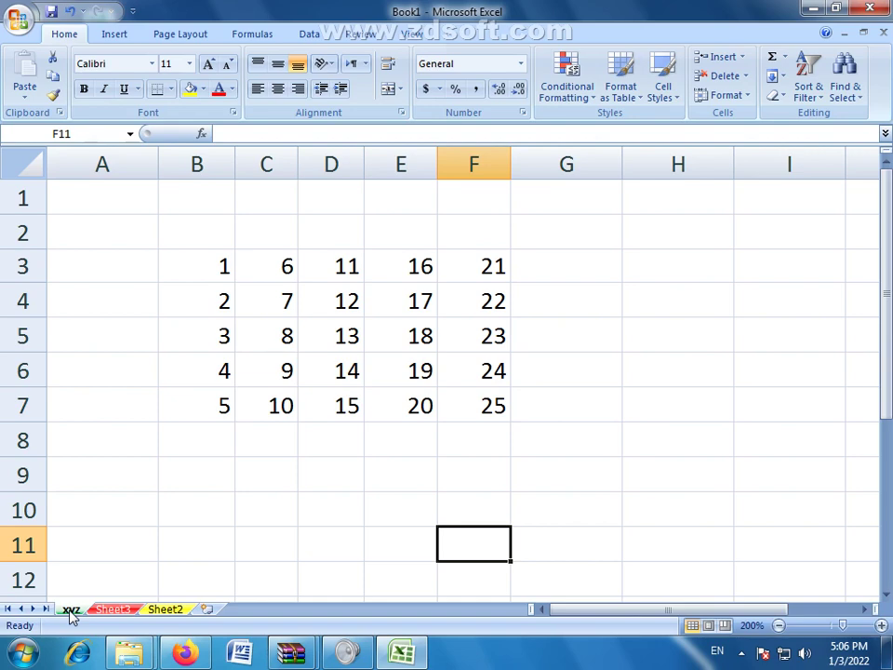
{"action": "left_click", "coordinate": [121, 611]}
{"action": "left_click", "coordinate": [148, 611]}
{"action": "left_click", "coordinate": [115, 610]}
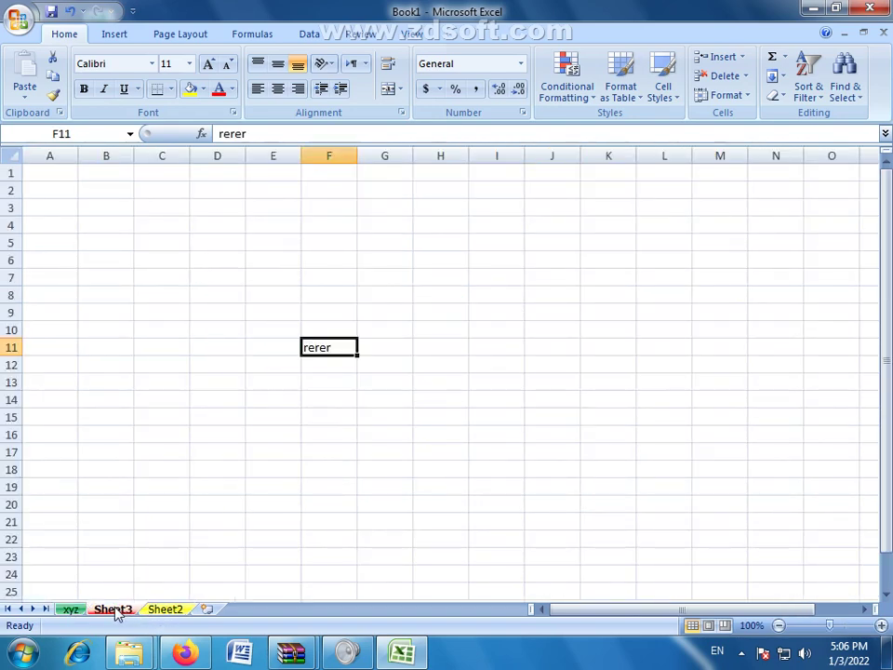
{"action": "left_click", "coordinate": [70, 610]}
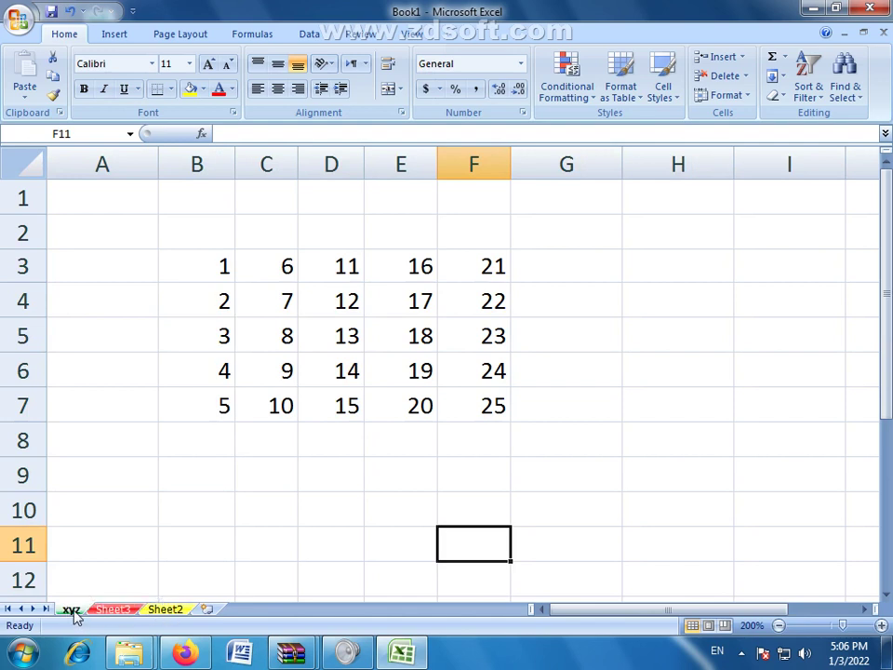
Step: Select the 1–25 grid B3:F7 on xyz, then F11:F13 and E11:G14 around 'rerer' on Sheet3
{"action": "left_click_drag", "start_coordinate": [211, 255], "coordinate": [471, 397]}
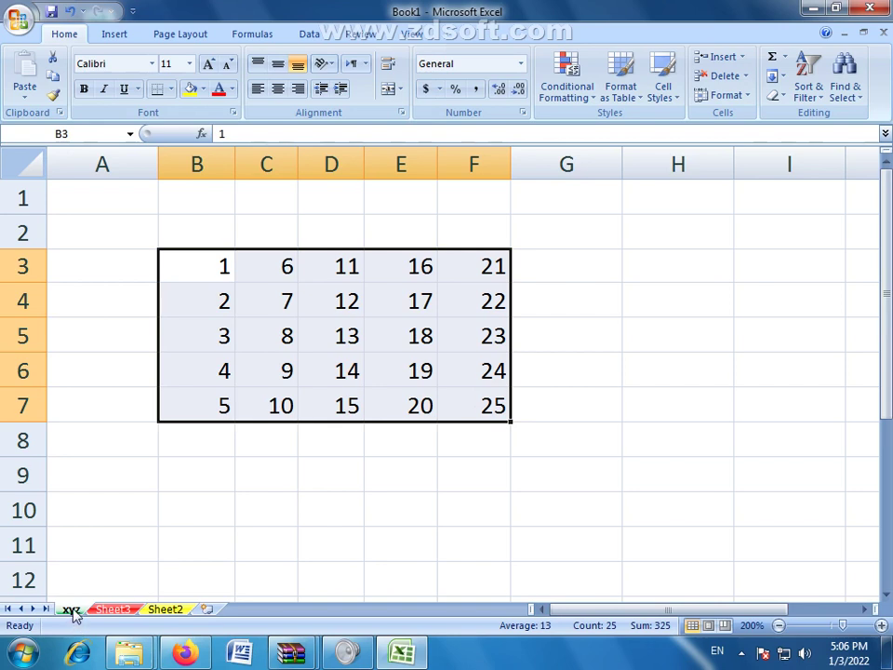
{"action": "left_click", "coordinate": [122, 614]}
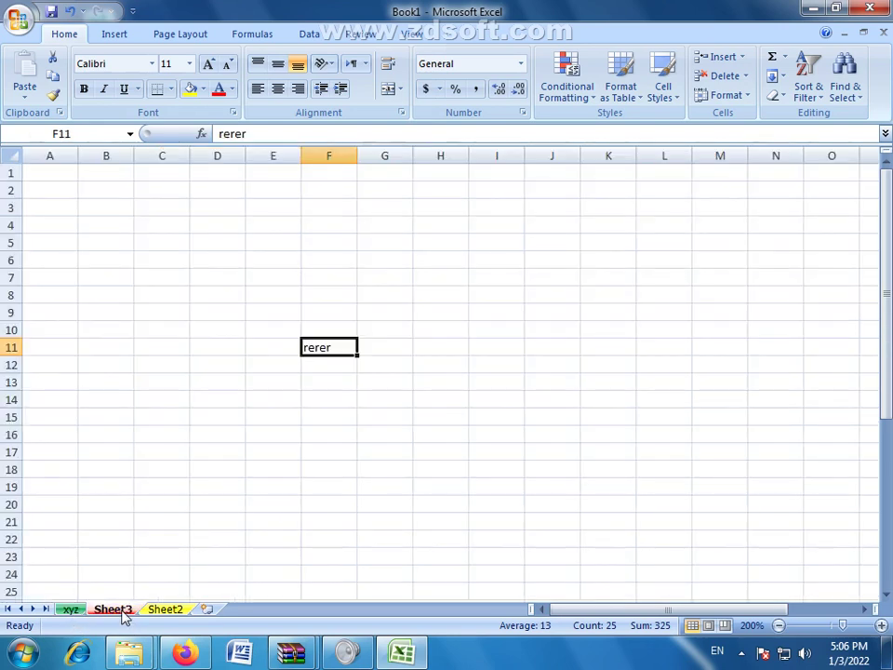
{"action": "left_click", "coordinate": [297, 344]}
{"action": "left_click_drag", "start_coordinate": [310, 347], "coordinate": [343, 375]}
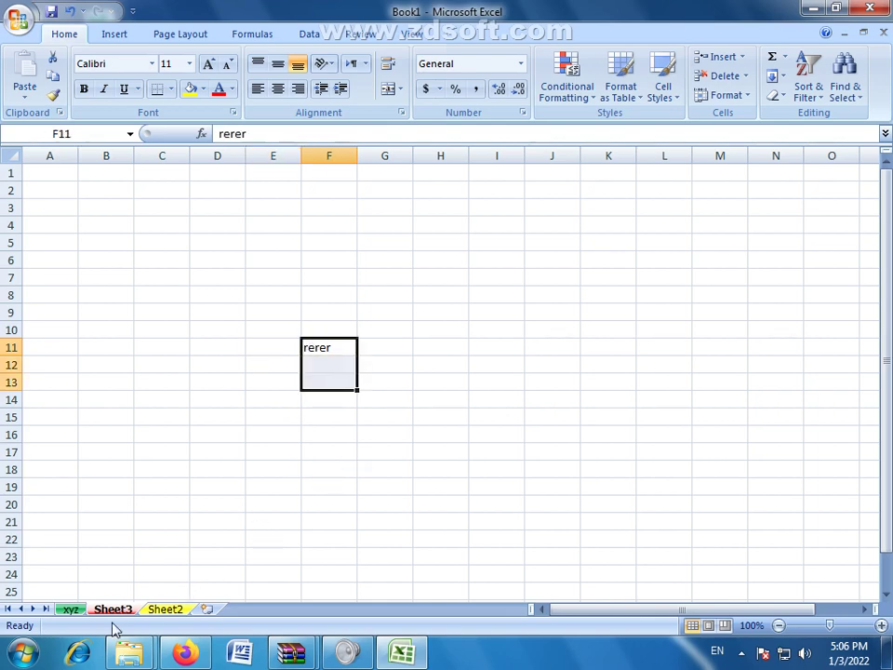
{"action": "left_click", "coordinate": [75, 609]}
{"action": "left_click", "coordinate": [113, 610]}
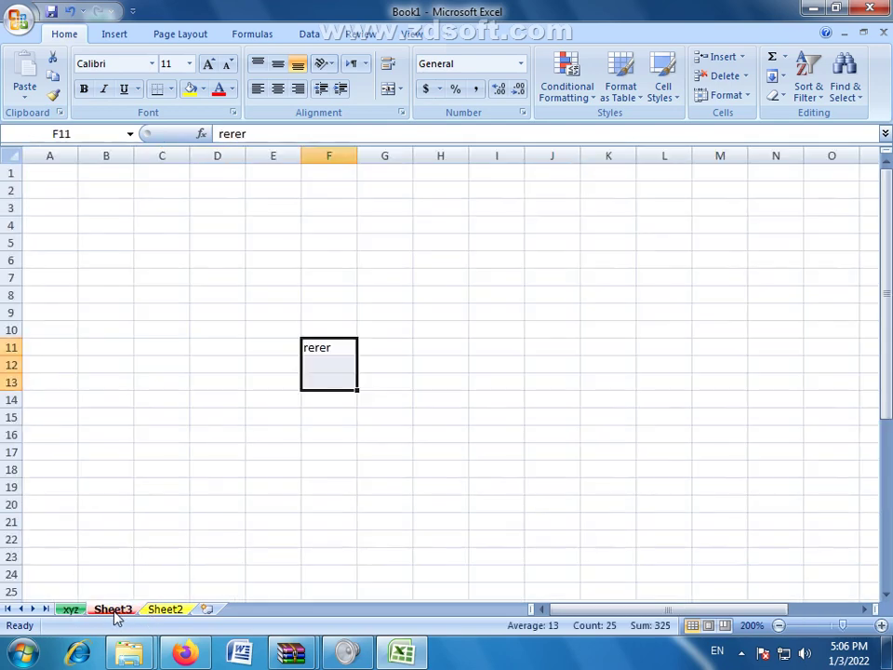
{"action": "left_click", "coordinate": [311, 362]}
{"action": "left_click_drag", "start_coordinate": [284, 348], "coordinate": [361, 406]}
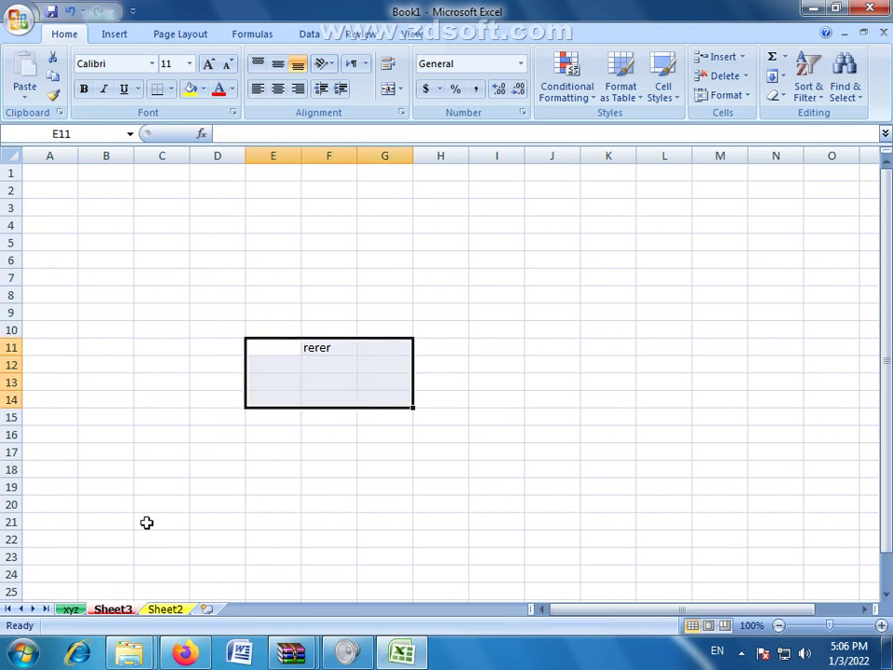
Step: On Sheet2 select D6:G17 and then F22, and finish on Sheet3
{"action": "left_click", "coordinate": [165, 610]}
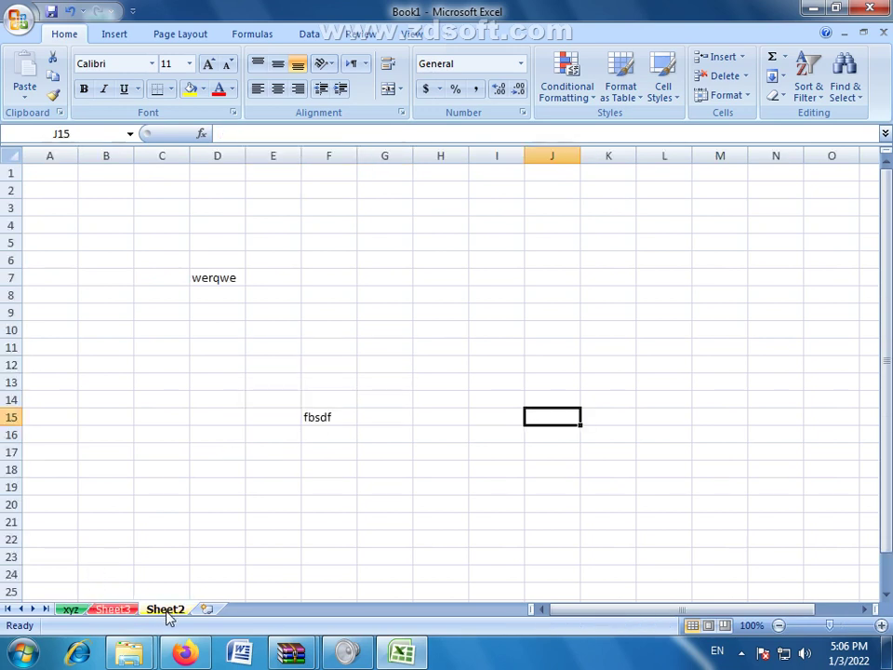
{"action": "left_click", "coordinate": [213, 327]}
{"action": "left_click_drag", "start_coordinate": [195, 254], "coordinate": [360, 449]}
{"action": "left_click", "coordinate": [347, 530]}
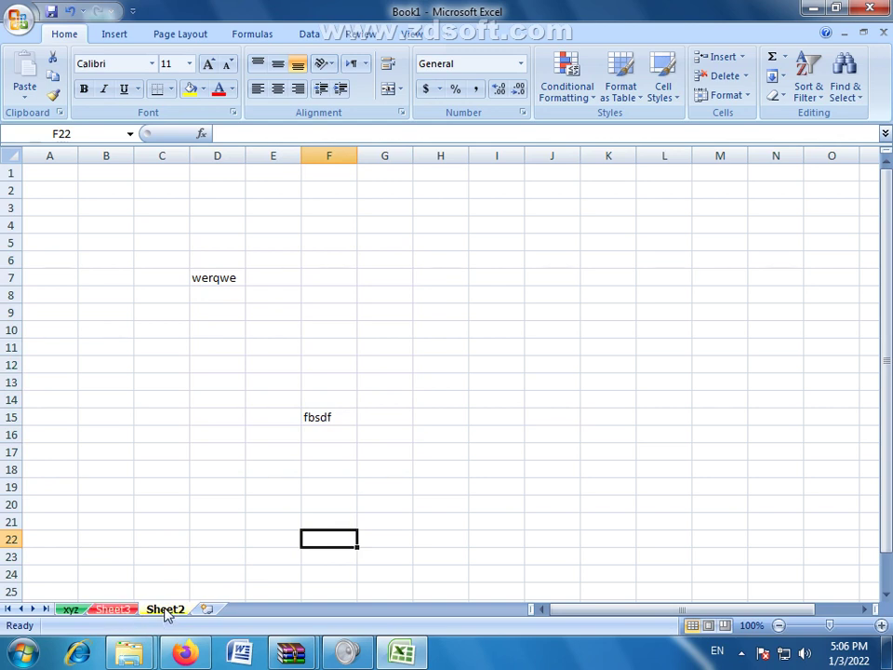
{"action": "left_click", "coordinate": [121, 610]}
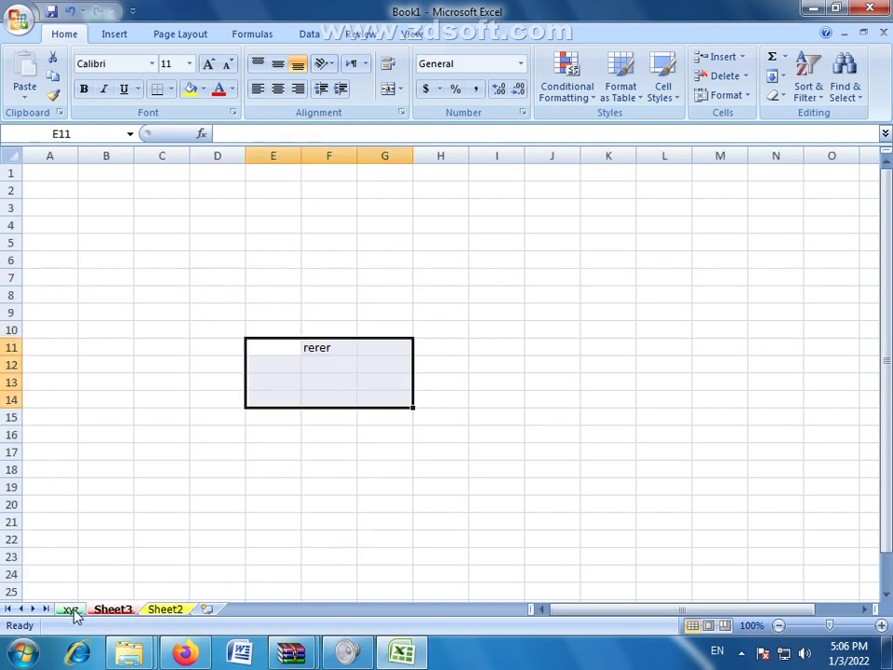
Step: Return to the xyz sheet, make D8 the active cell, and open the Home Format menu
{"action": "left_click", "coordinate": [74, 610]}
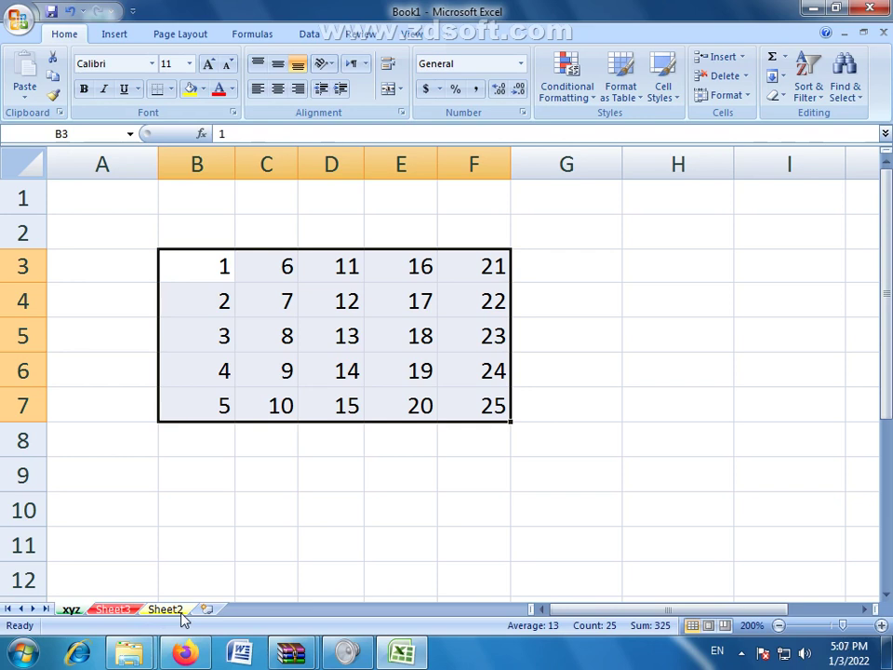
{"action": "left_click", "coordinate": [350, 452]}
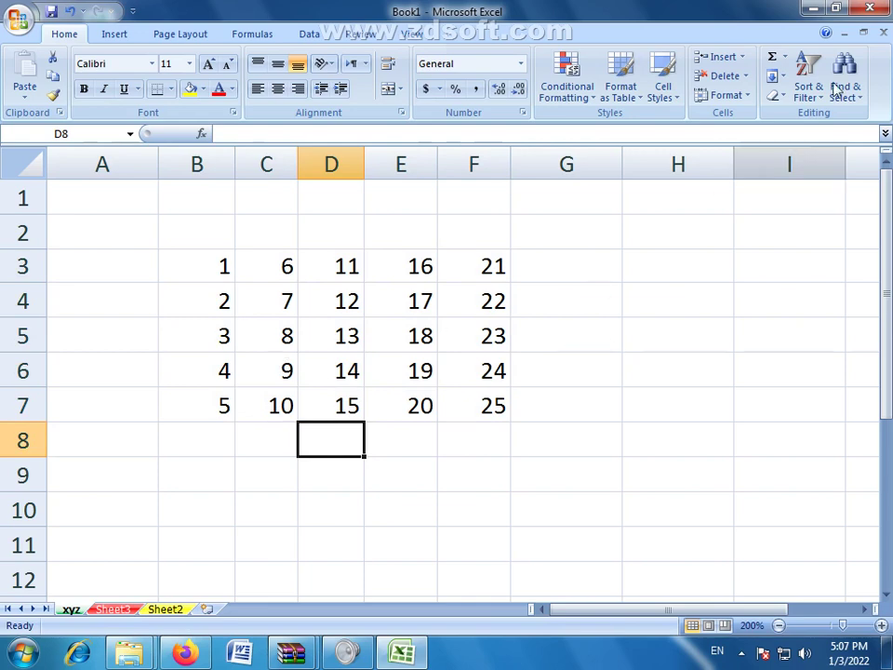
{"action": "left_click", "coordinate": [744, 98]}
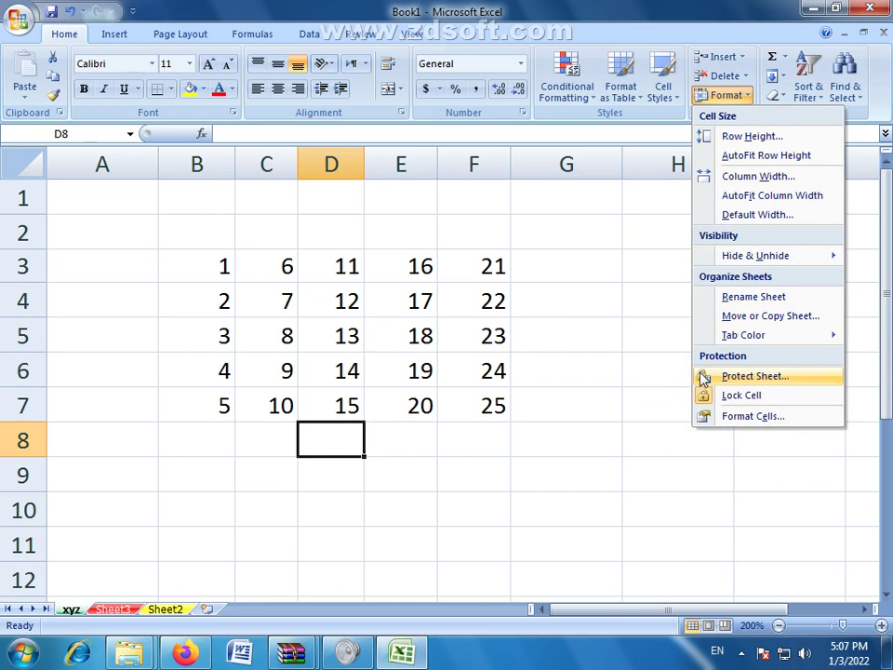
Step: Close the Format menu, select cell H9, and reopen the Format menu
{"action": "left_click", "coordinate": [426, 393]}
{"action": "left_click", "coordinate": [643, 465]}
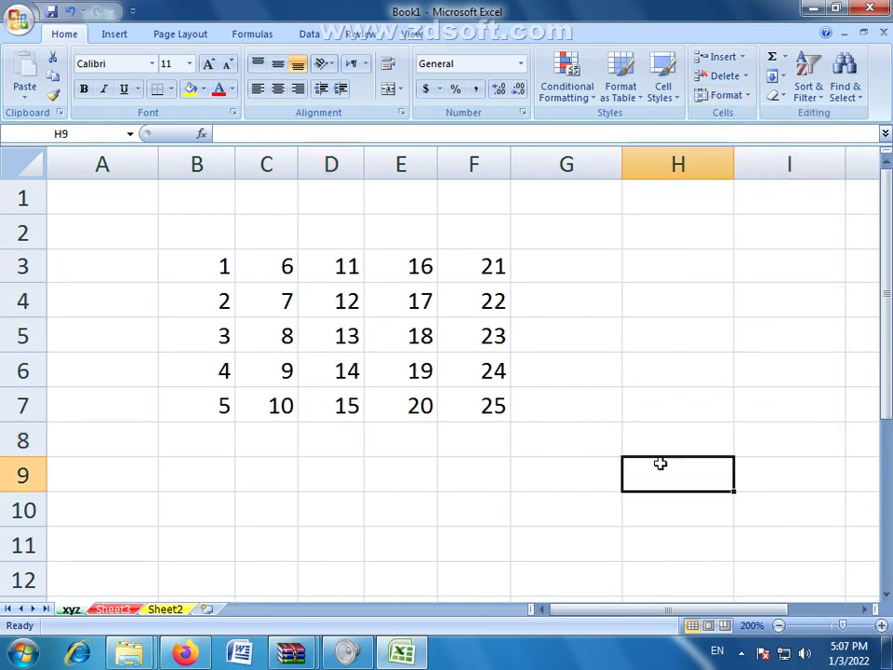
{"action": "left_click", "coordinate": [724, 94]}
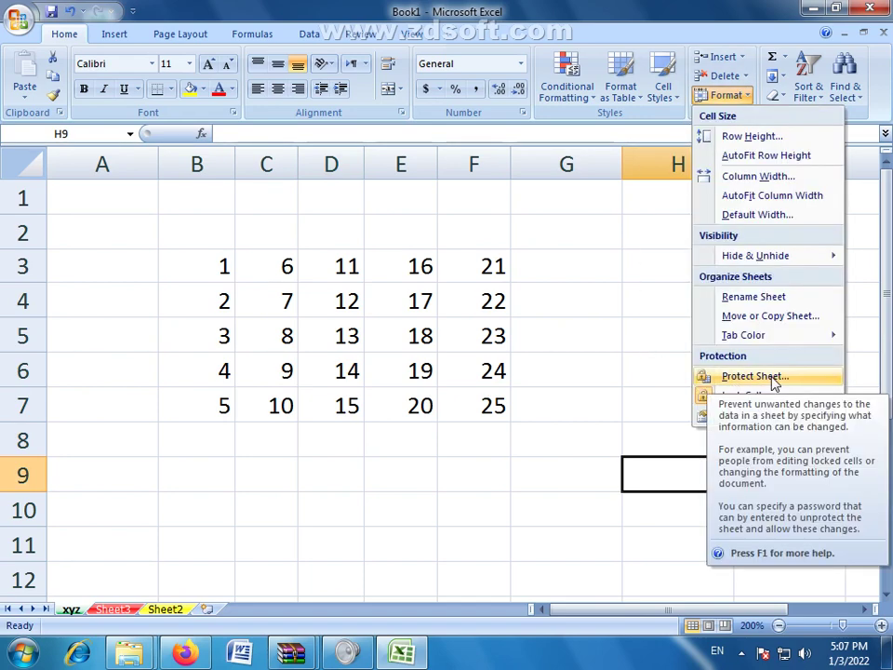
Step: Protect the xyz sheet with a password, then re-enter it to confirm
{"action": "left_click", "coordinate": [771, 377]}
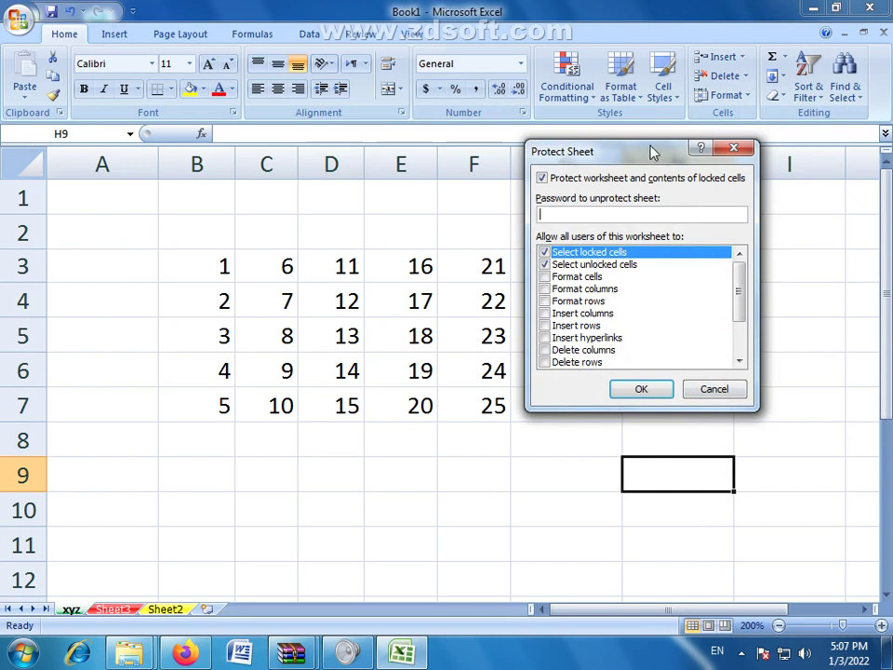
{"action": "left_click_drag", "start_coordinate": [649, 151], "coordinate": [662, 192]}
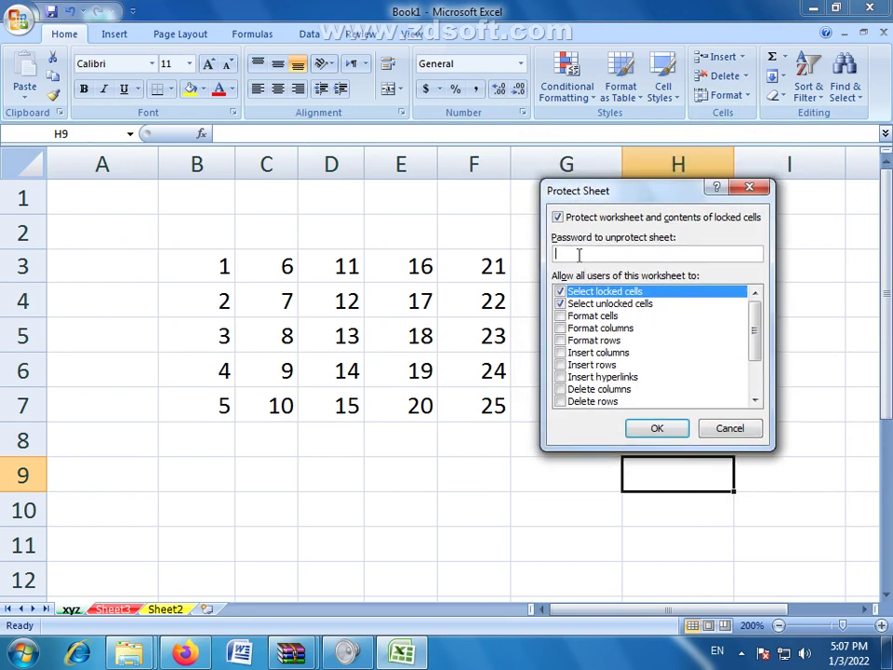
{"action": "left_click_drag", "start_coordinate": [624, 195], "coordinate": [644, 190]}
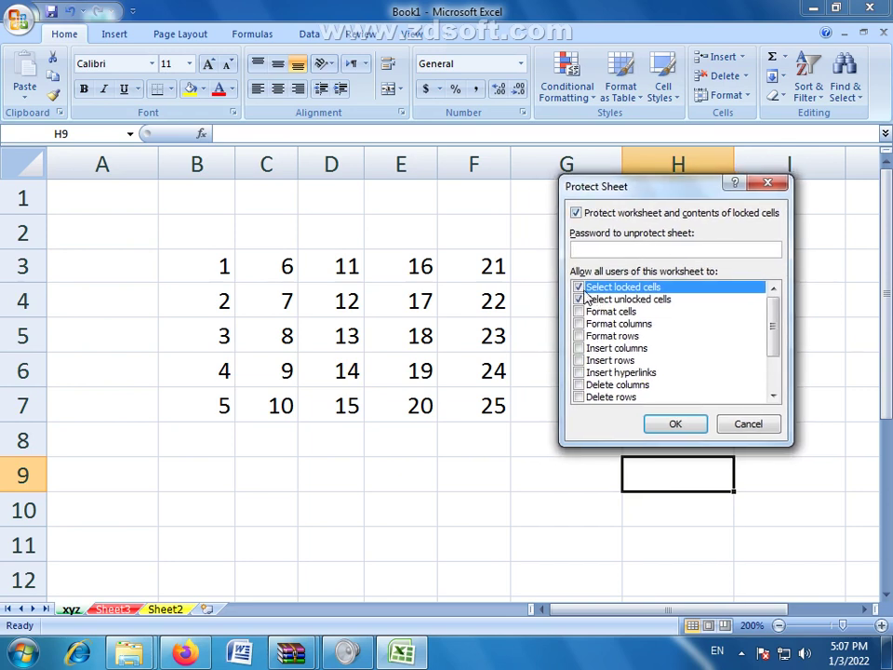
{"action": "mouse_move", "coordinate": [772, 321]}
{"action": "left_mouse_down"}
{"action": "mouse_move", "coordinate": [773, 368]}
{"action": "mouse_move", "coordinate": [773, 321]}
{"action": "left_mouse_up"}
{"action": "left_click", "coordinate": [676, 425]}
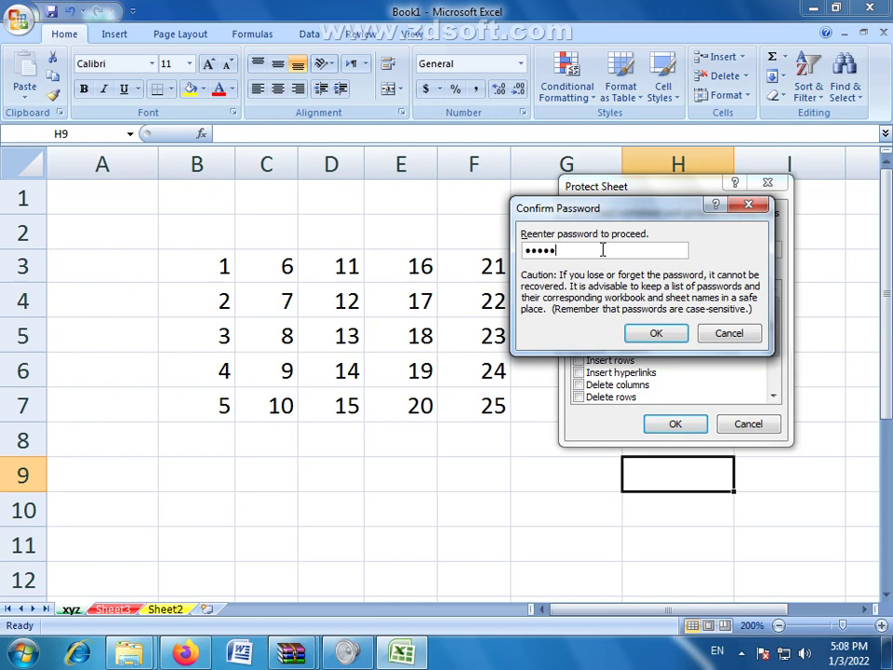
{"action": "left_click", "coordinate": [657, 333]}
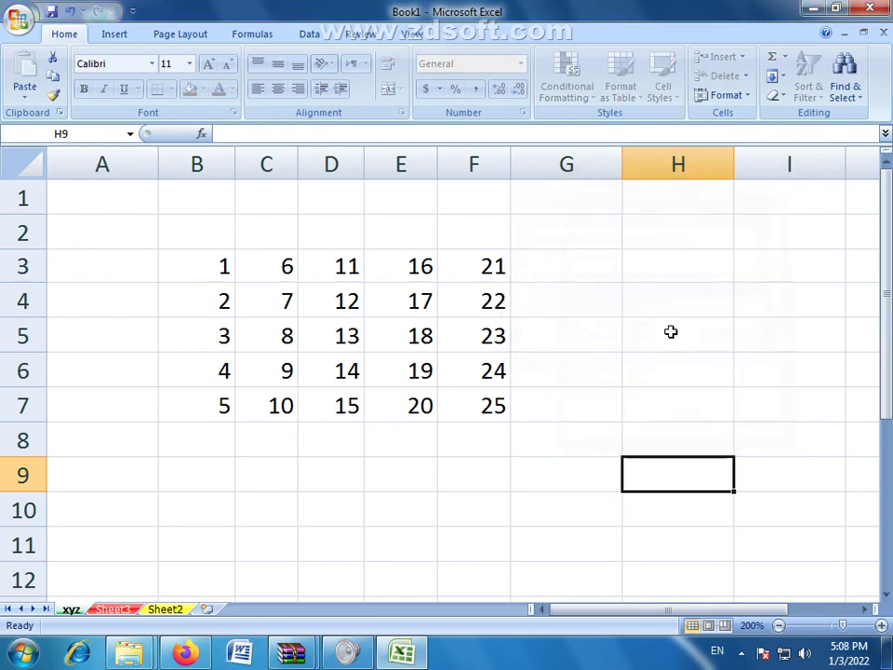
{"action": "left_click", "coordinate": [579, 463]}
{"action": "left_click", "coordinate": [322, 381]}
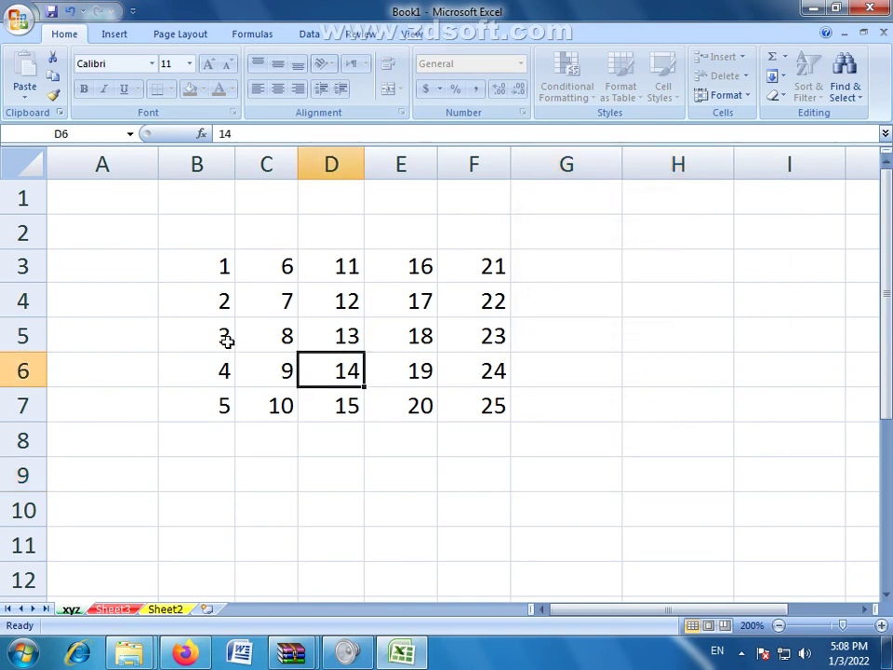
{"action": "left_click", "coordinate": [227, 339]}
{"action": "left_click_drag", "start_coordinate": [191, 309], "coordinate": [474, 405]}
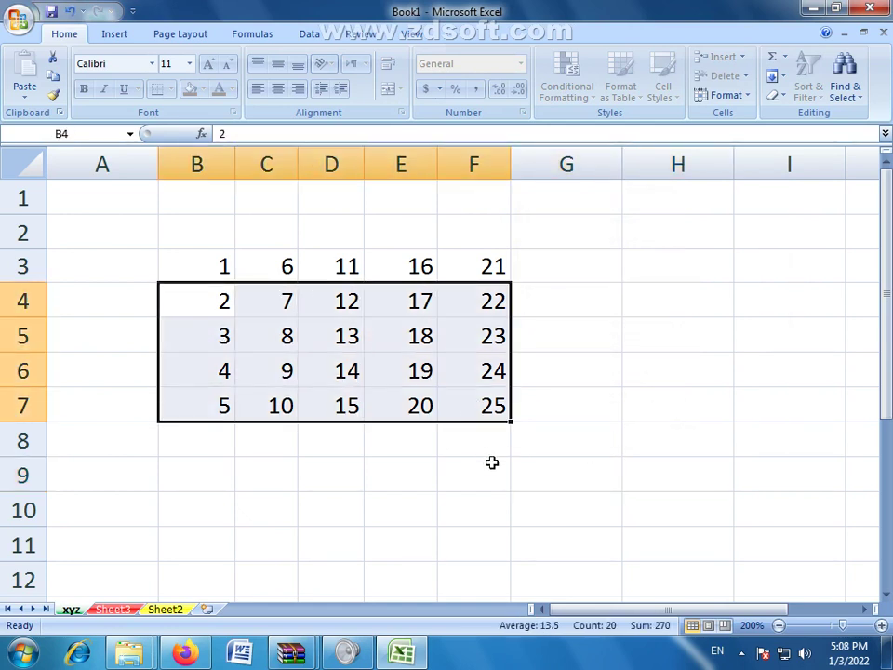
{"action": "left_click", "coordinate": [325, 317]}
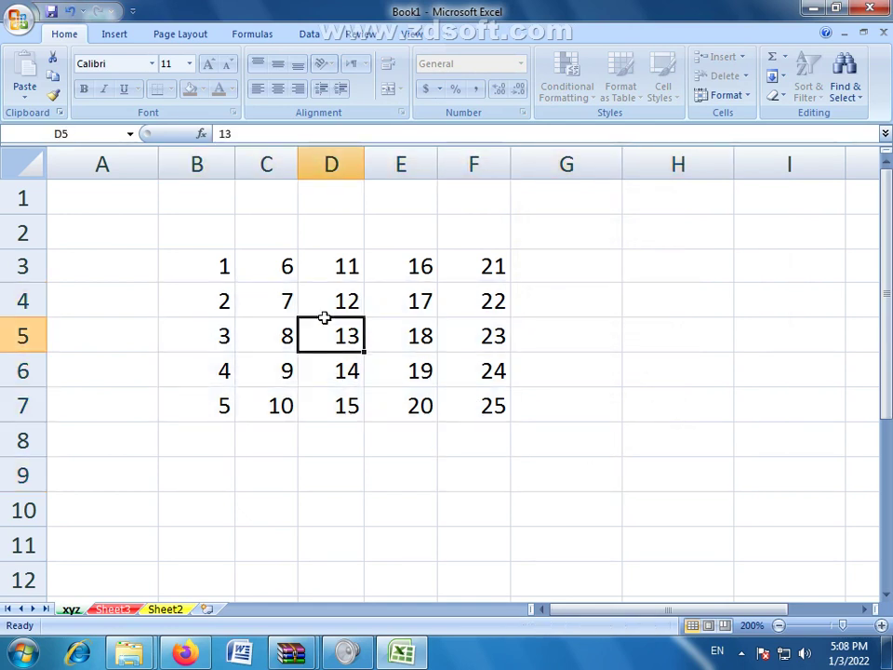
{"action": "left_click", "coordinate": [256, 305]}
{"action": "left_click", "coordinate": [340, 301]}
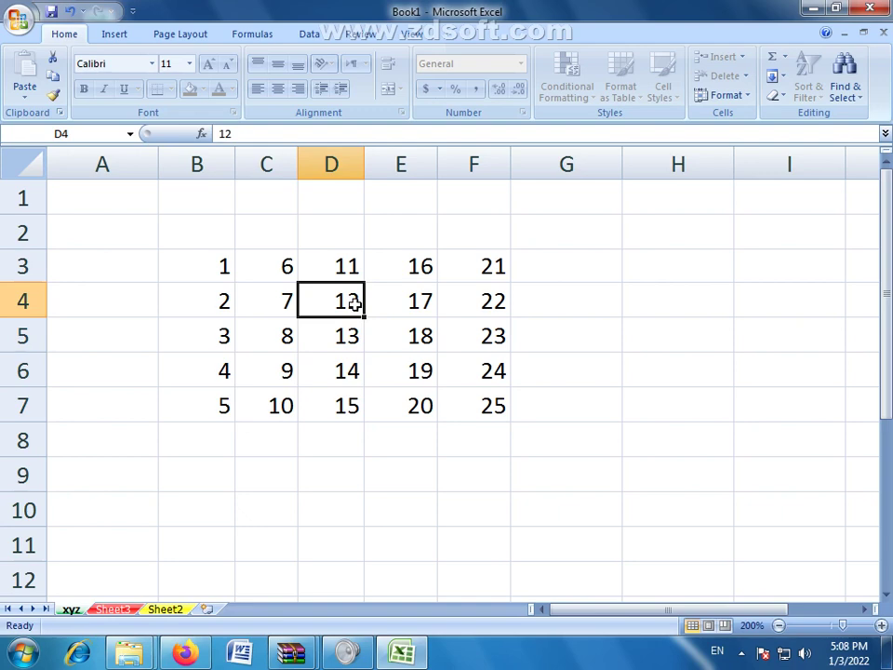
{"action": "double_click", "coordinate": [355, 304]}
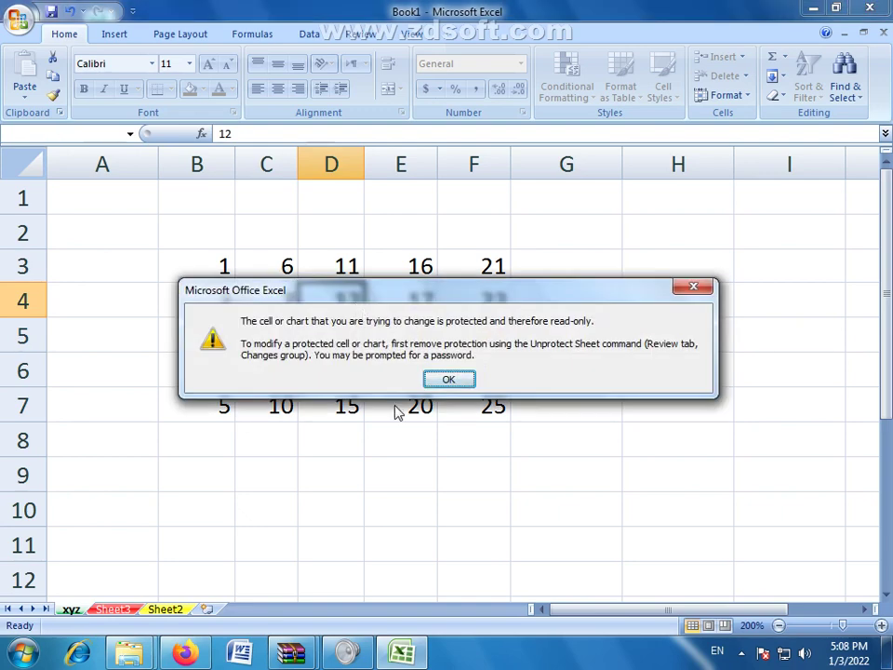
{"action": "left_click", "coordinate": [461, 382]}
{"action": "left_click", "coordinate": [380, 335]}
{"action": "left_click_drag", "start_coordinate": [348, 305], "coordinate": [603, 289]}
{"action": "left_click", "coordinate": [499, 289]}
{"action": "left_click", "coordinate": [500, 276]}
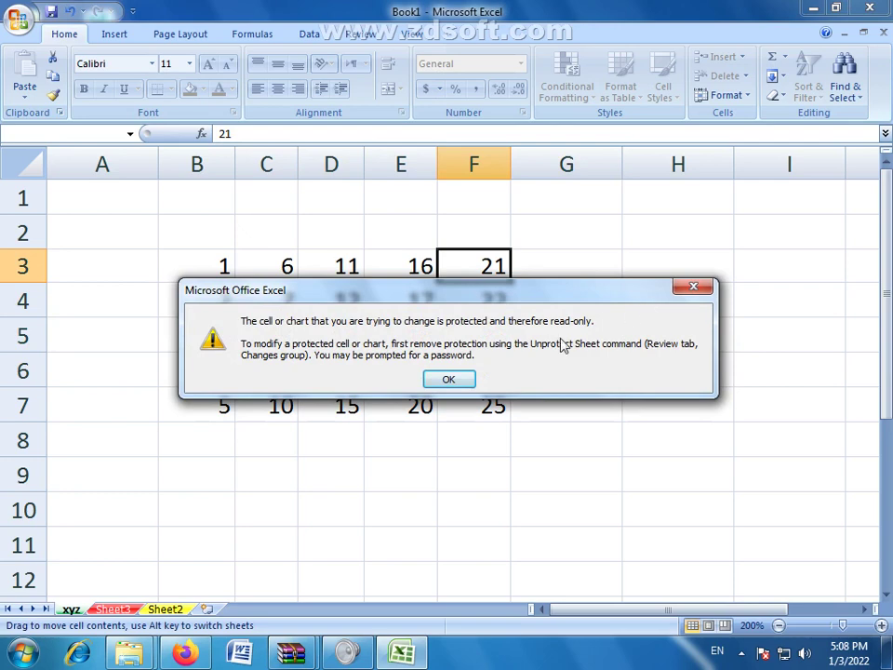
{"action": "left_click", "coordinate": [448, 378]}
{"action": "left_click", "coordinate": [404, 307]}
{"action": "left_click", "coordinate": [277, 300]}
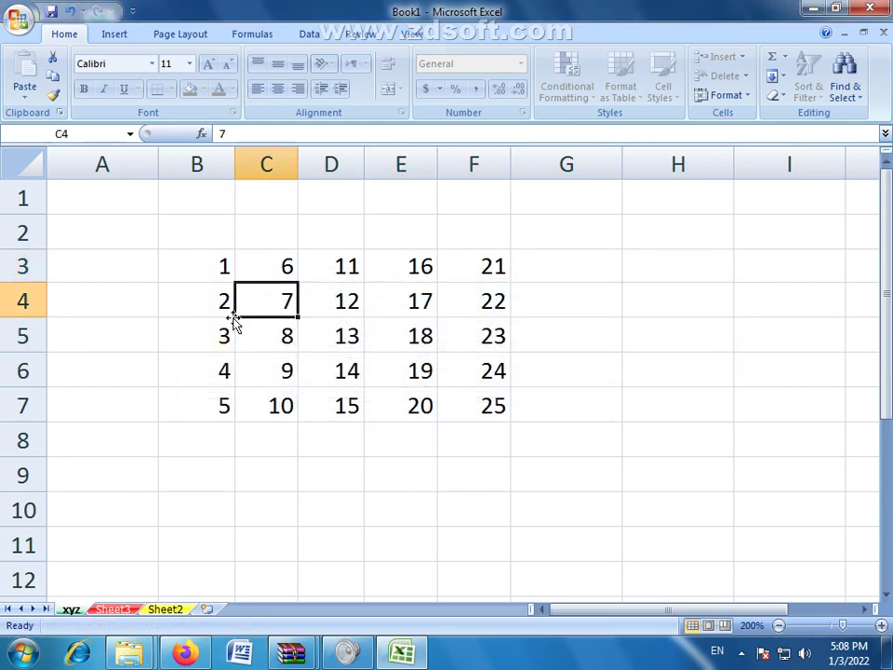
{"action": "left_click", "coordinate": [232, 325]}
{"action": "left_click", "coordinate": [244, 346]}
{"action": "left_click", "coordinate": [243, 361]}
{"action": "left_click", "coordinate": [226, 345]}
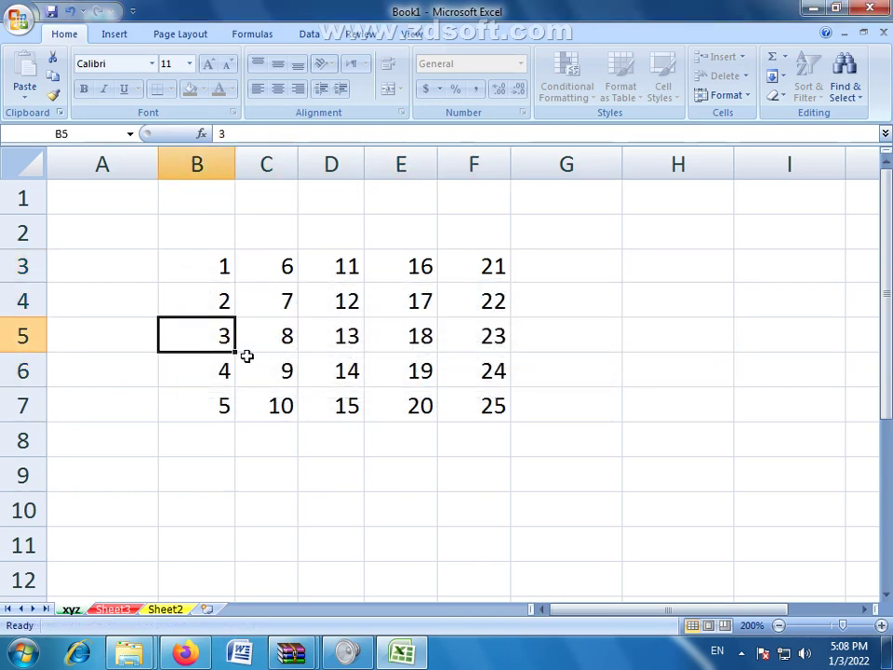
{"action": "left_click", "coordinate": [273, 384]}
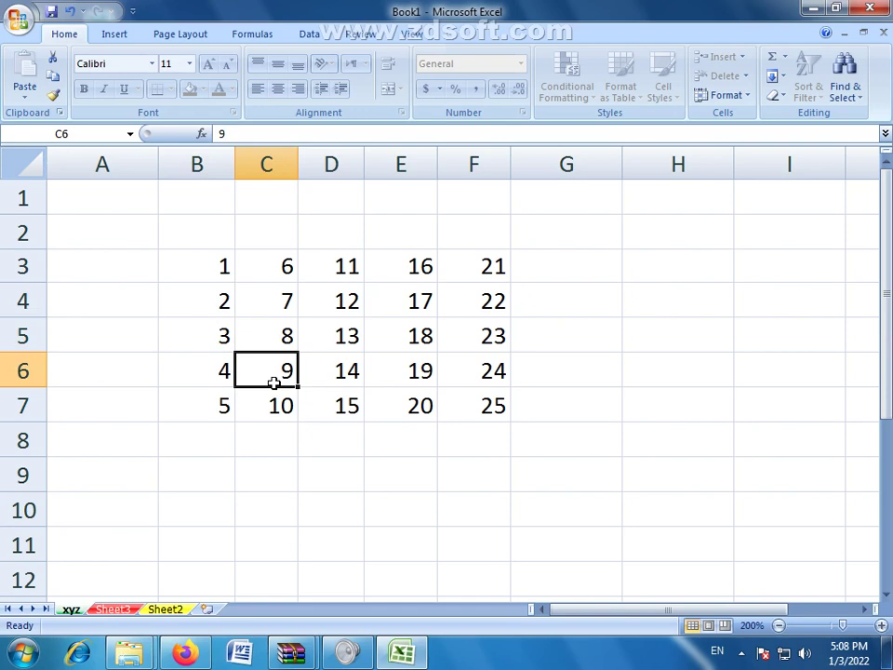
{"action": "left_click", "coordinate": [345, 320]}
{"action": "double_click", "coordinate": [345, 320]}
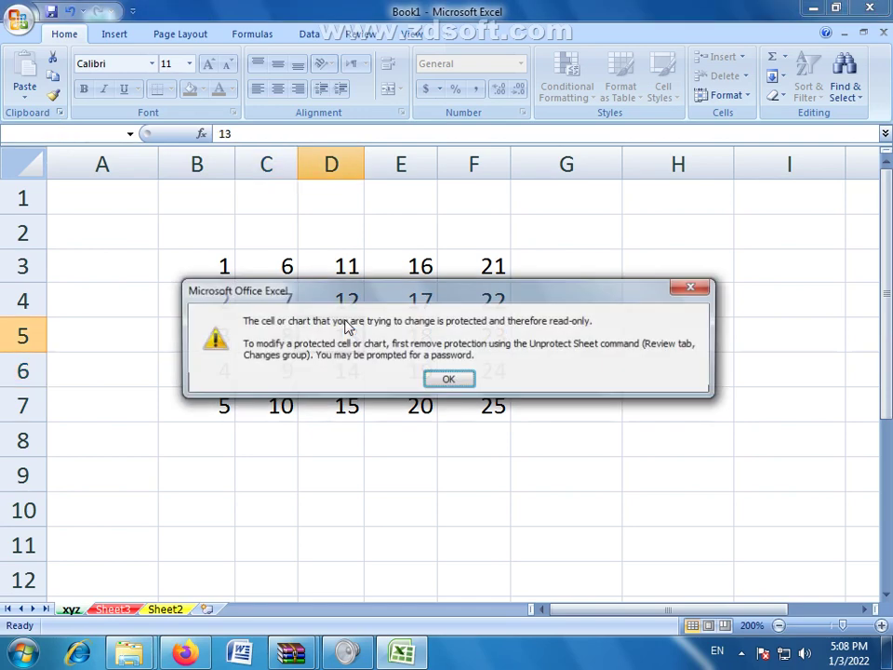
{"action": "left_click", "coordinate": [448, 375]}
{"action": "left_click", "coordinate": [409, 368]}
{"action": "double_click", "coordinate": [409, 367]}
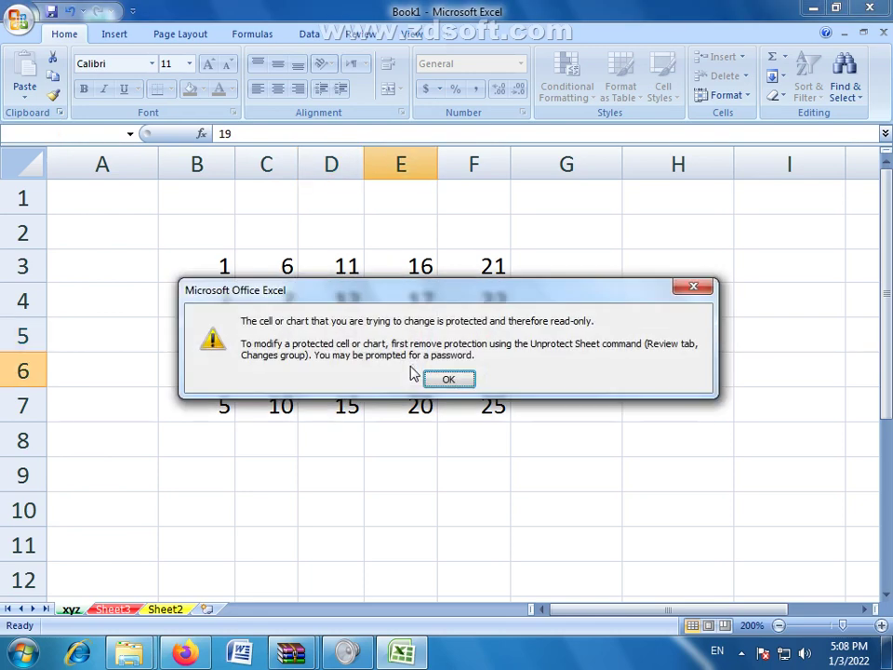
{"action": "left_click", "coordinate": [448, 378]}
{"action": "left_click", "coordinate": [400, 475]}
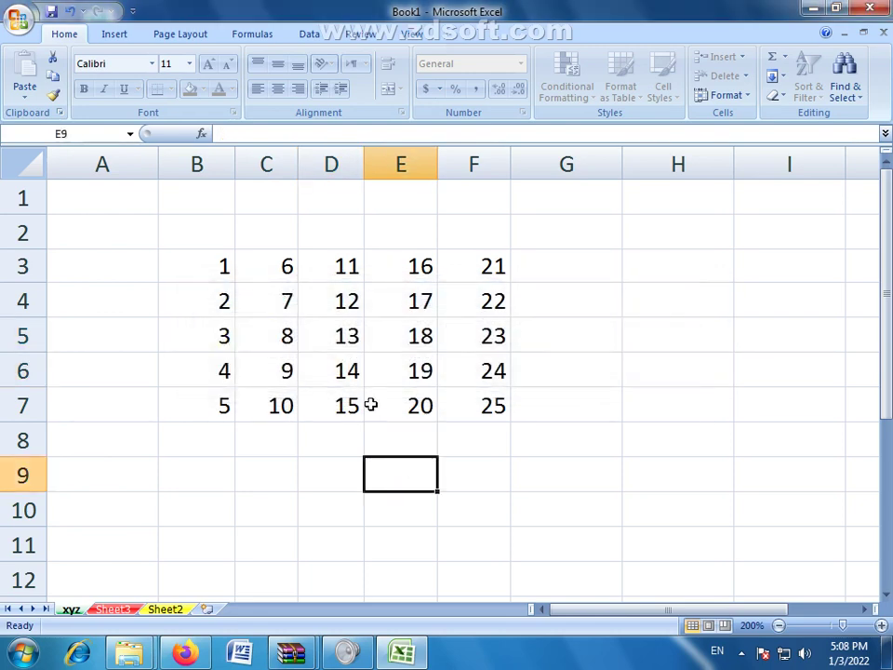
{"action": "left_click", "coordinate": [342, 370]}
{"action": "left_click", "coordinate": [406, 335]}
{"action": "left_click", "coordinate": [478, 311]}
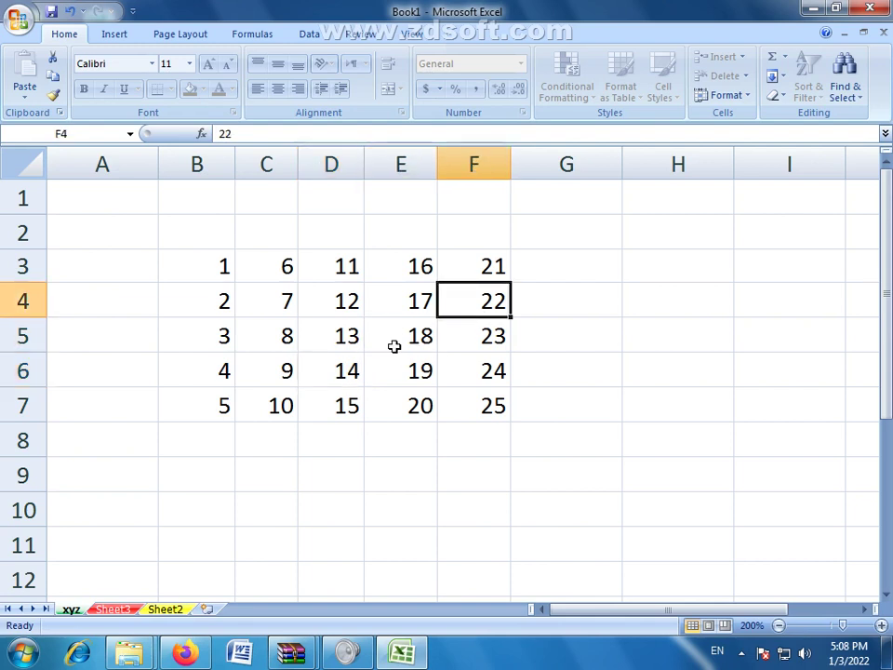
{"action": "left_click", "coordinate": [354, 374]}
{"action": "left_click", "coordinate": [284, 264]}
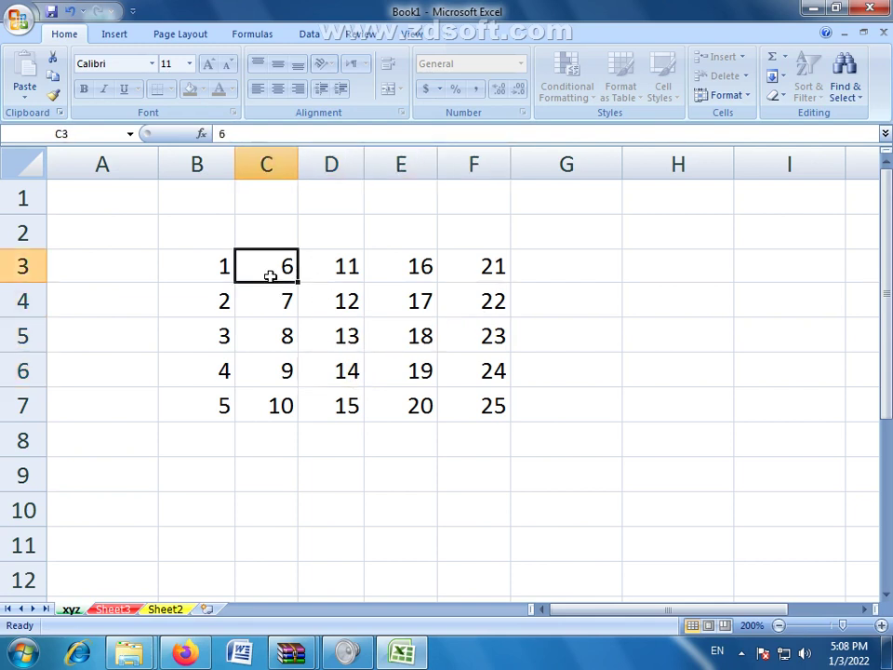
{"action": "left_click", "coordinate": [372, 264]}
{"action": "left_click_drag", "start_coordinate": [294, 301], "coordinate": [326, 300]}
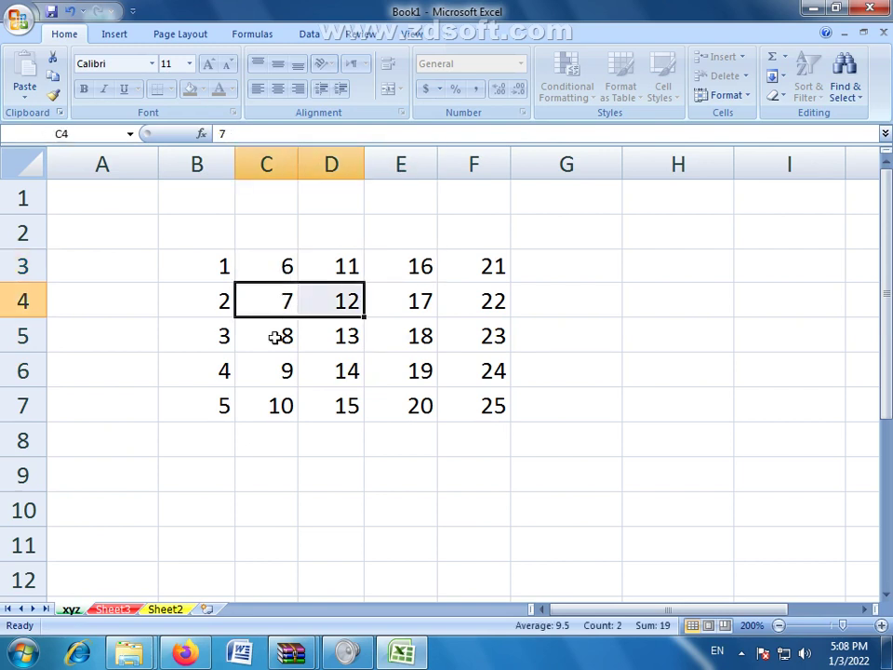
{"action": "left_click_drag", "start_coordinate": [275, 335], "coordinate": [317, 335]}
{"action": "left_click", "coordinate": [267, 377]}
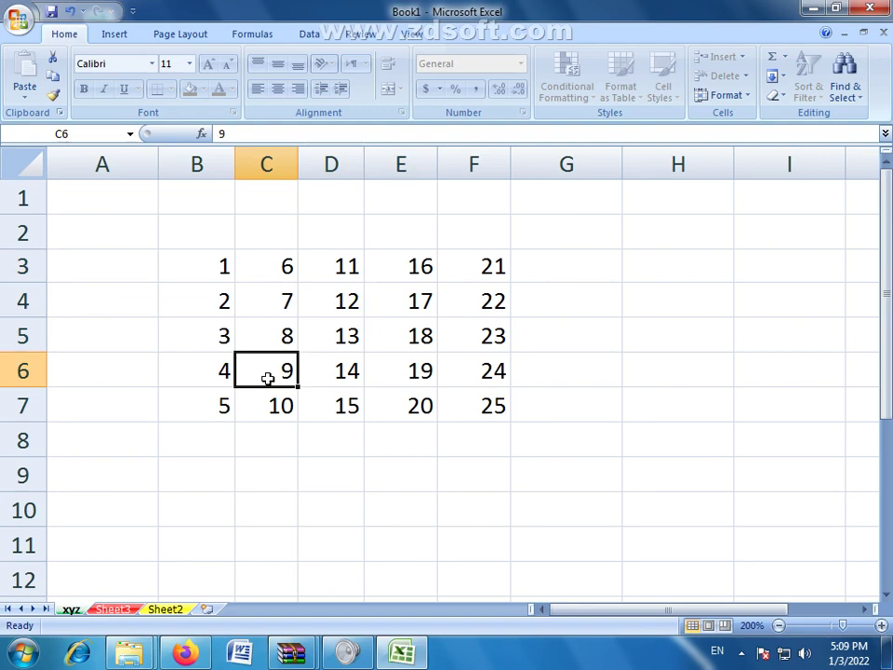
{"action": "left_click", "coordinate": [226, 299]}
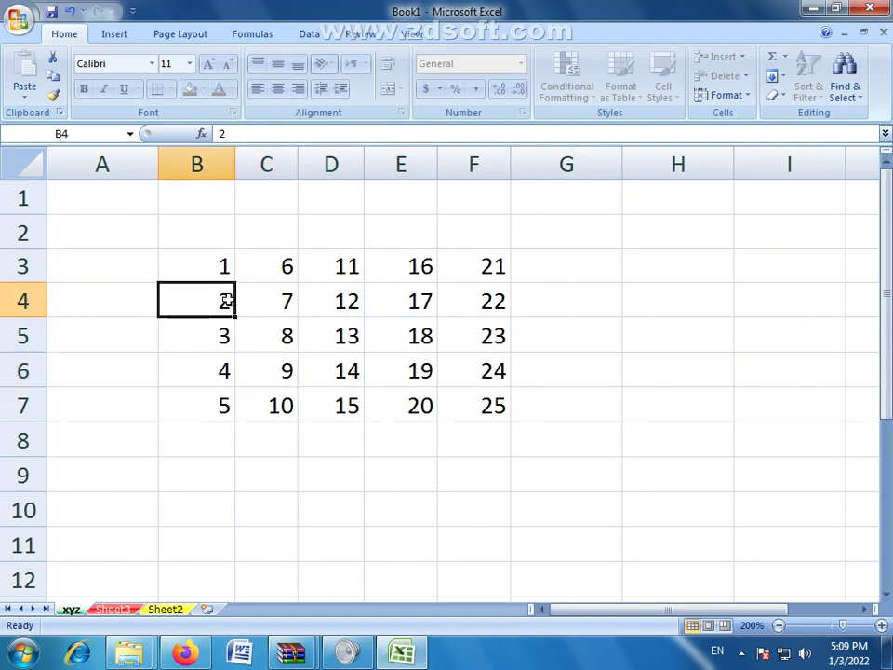
{"action": "double_click", "coordinate": [226, 300]}
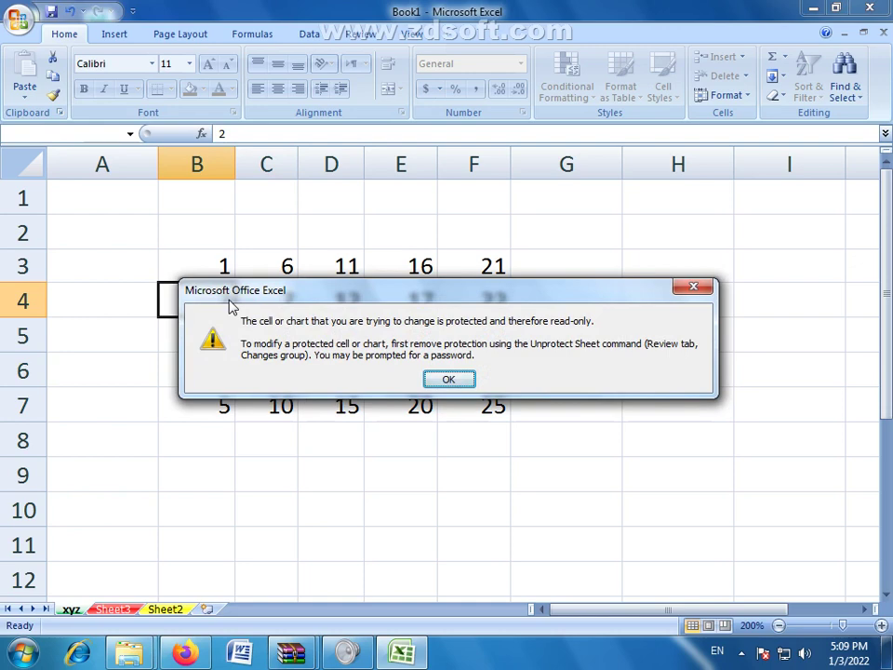
{"action": "left_click", "coordinate": [445, 381]}
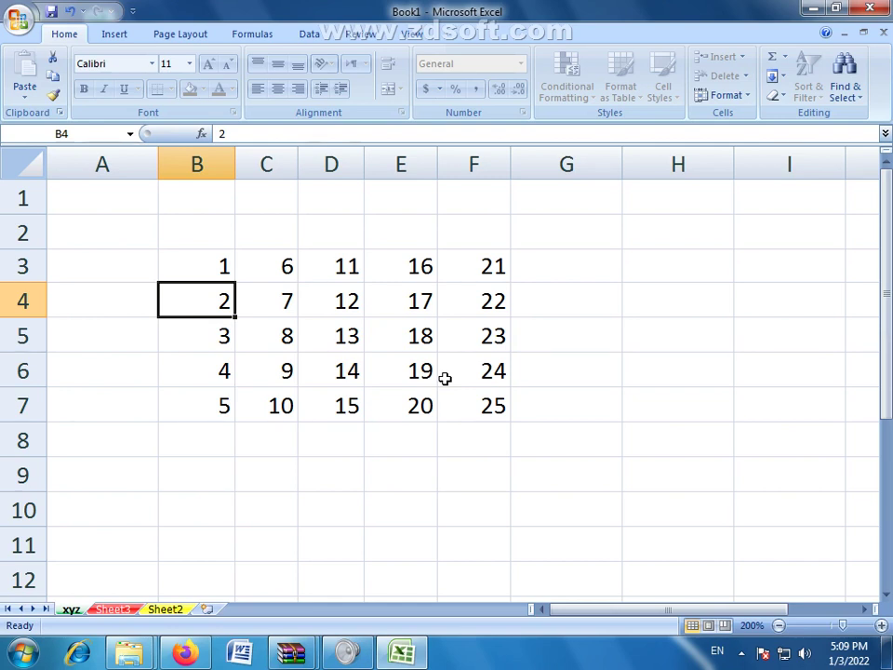
{"action": "left_click", "coordinate": [347, 336]}
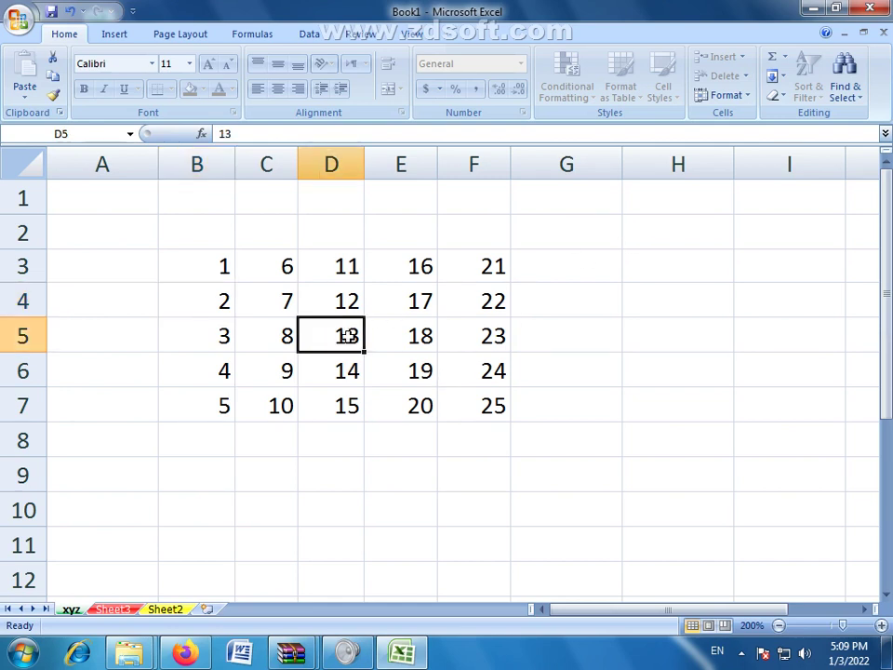
{"action": "double_click", "coordinate": [347, 336]}
{"action": "left_click", "coordinate": [448, 375]}
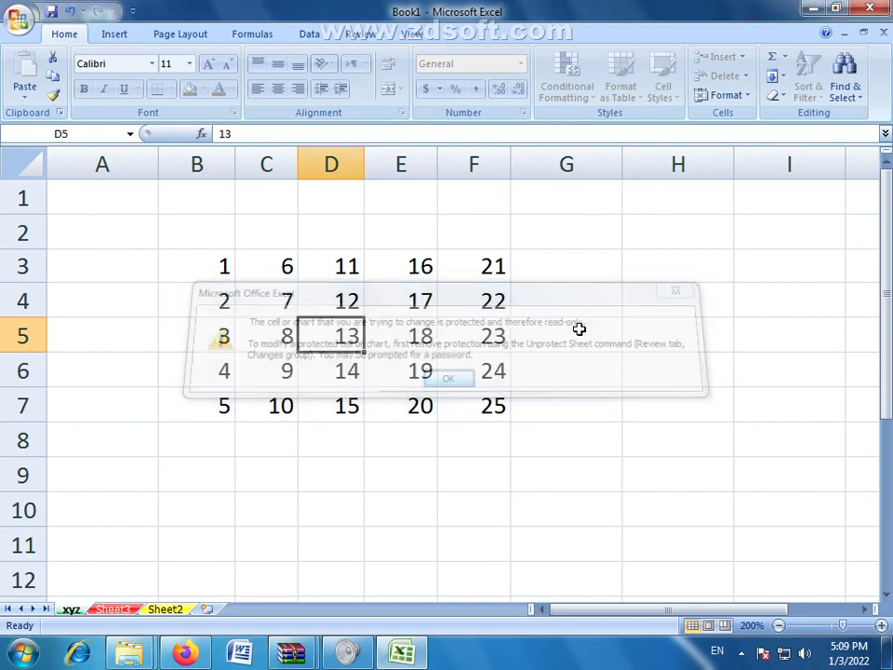
Step: Choose Unprotect Sheet from the Format menu and type the sheet's password
{"action": "left_click", "coordinate": [749, 99]}
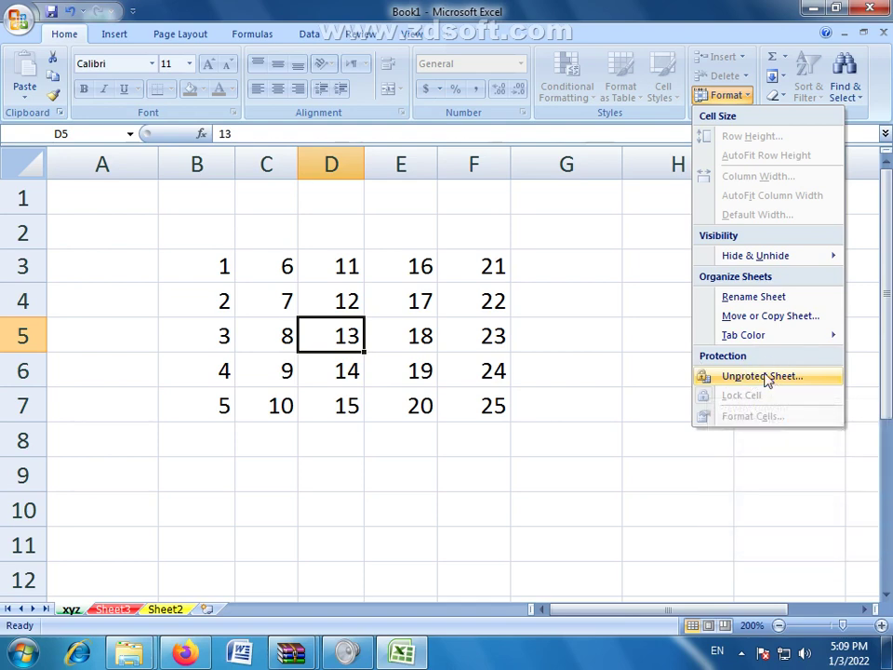
{"action": "left_click", "coordinate": [775, 383]}
{"action": "left_click_drag", "start_coordinate": [693, 286], "coordinate": [684, 244]}
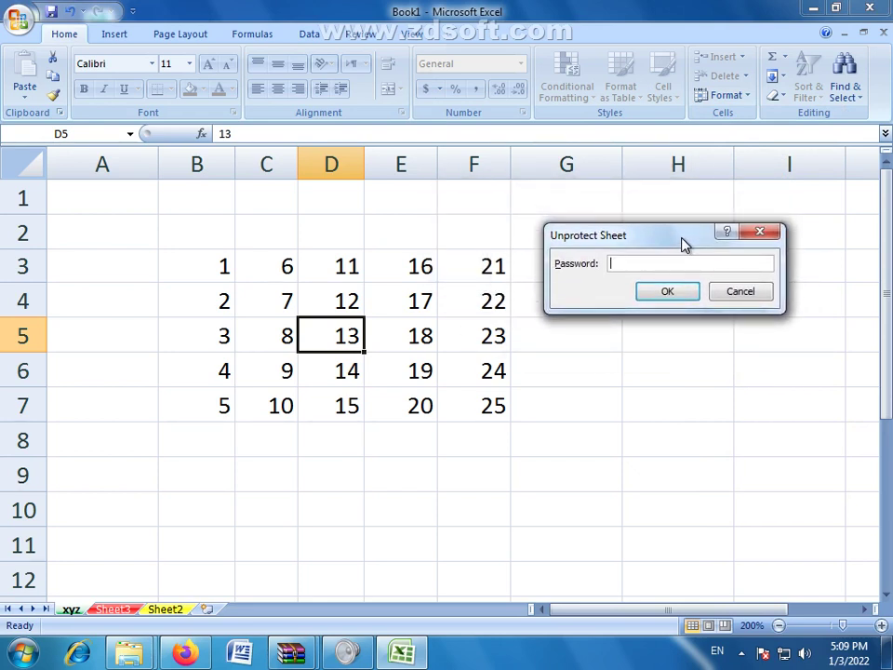
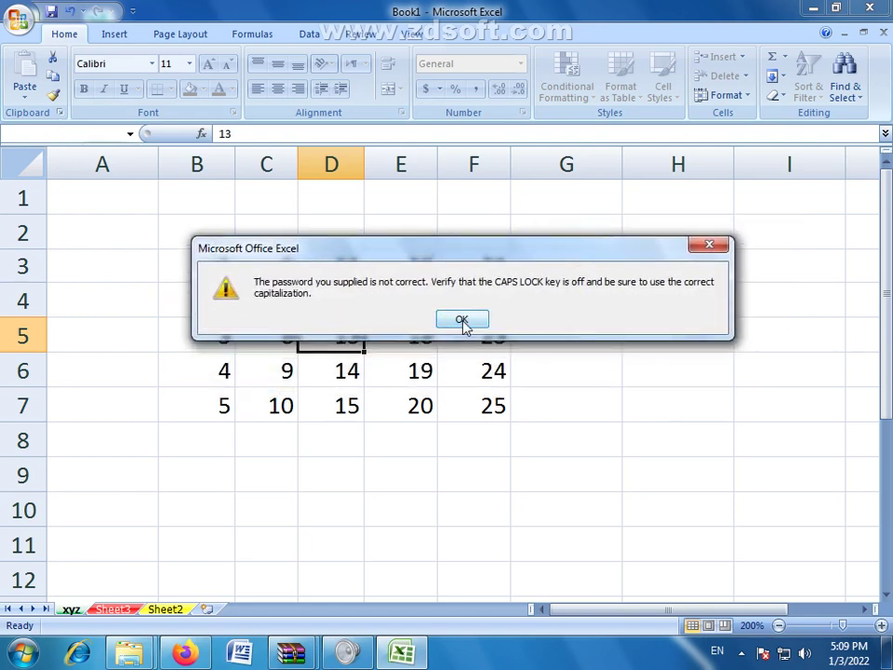
Step: Dismiss the wrong-password warning and unprotect the xyz sheet with the correct password
{"action": "left_click", "coordinate": [462, 319]}
{"action": "left_click", "coordinate": [744, 97]}
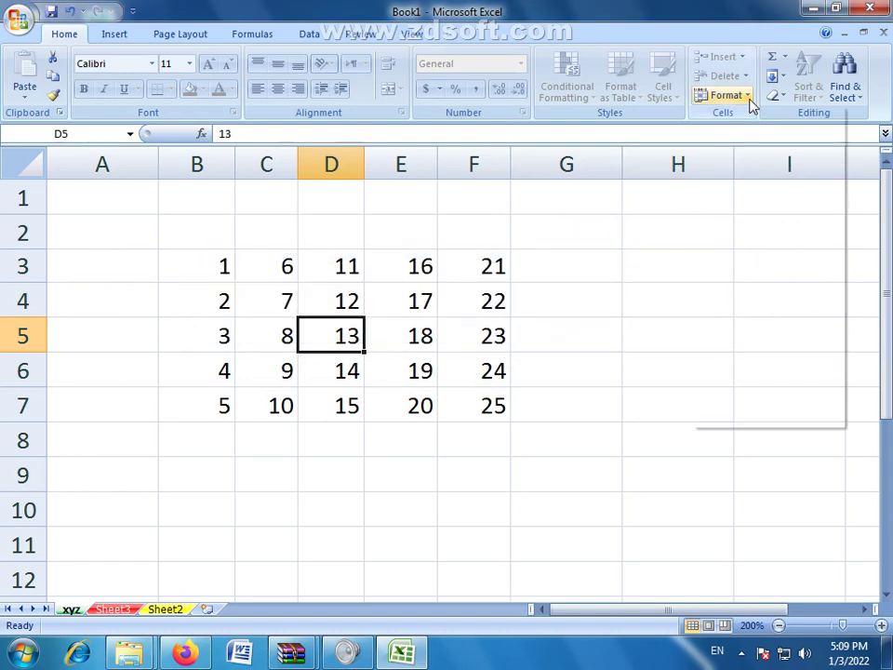
{"action": "left_click", "coordinate": [741, 377]}
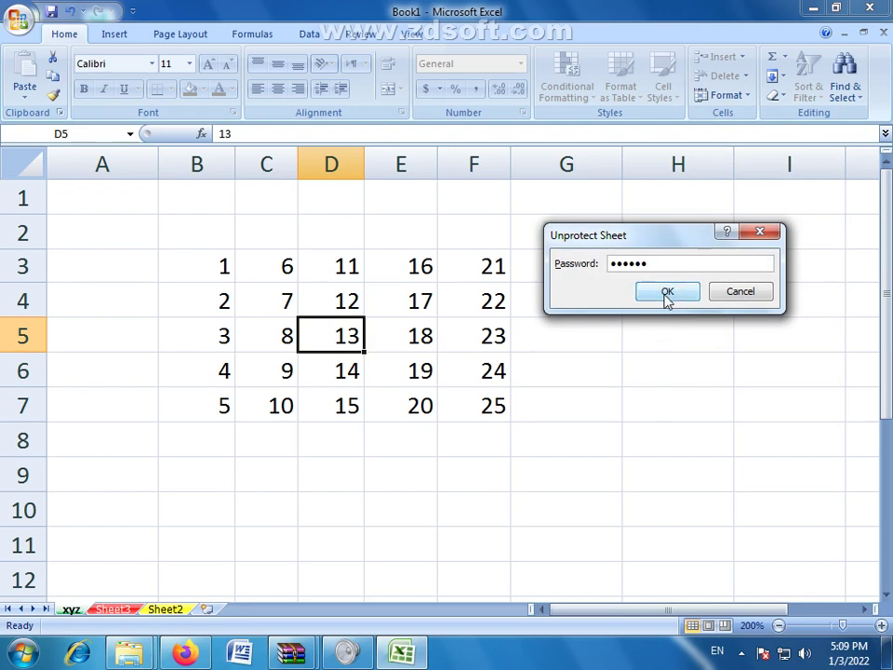
{"action": "left_click", "coordinate": [660, 296]}
{"action": "left_click", "coordinate": [654, 293]}
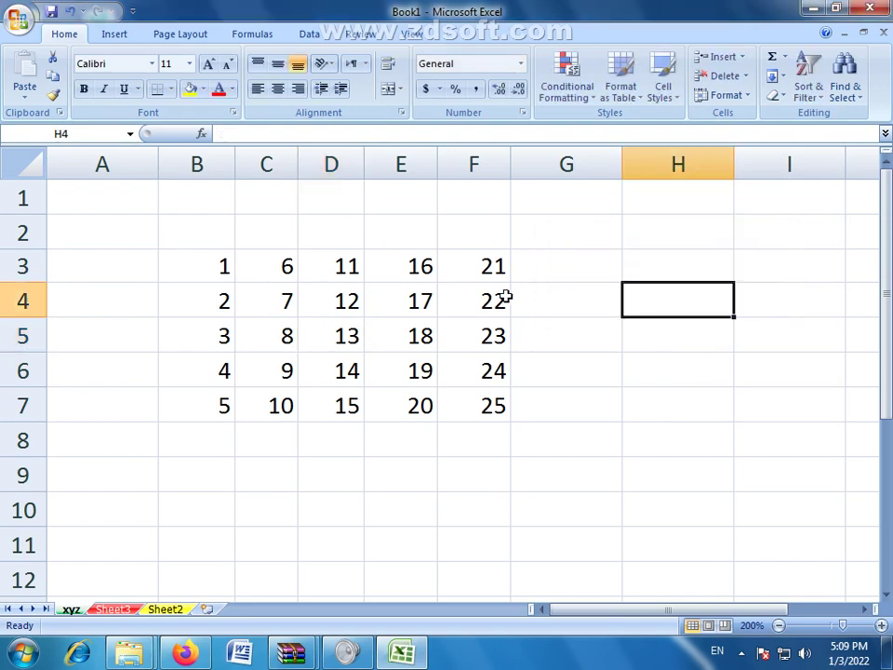
{"action": "left_click", "coordinate": [414, 300]}
{"action": "left_click_drag", "start_coordinate": [424, 323], "coordinate": [683, 321]}
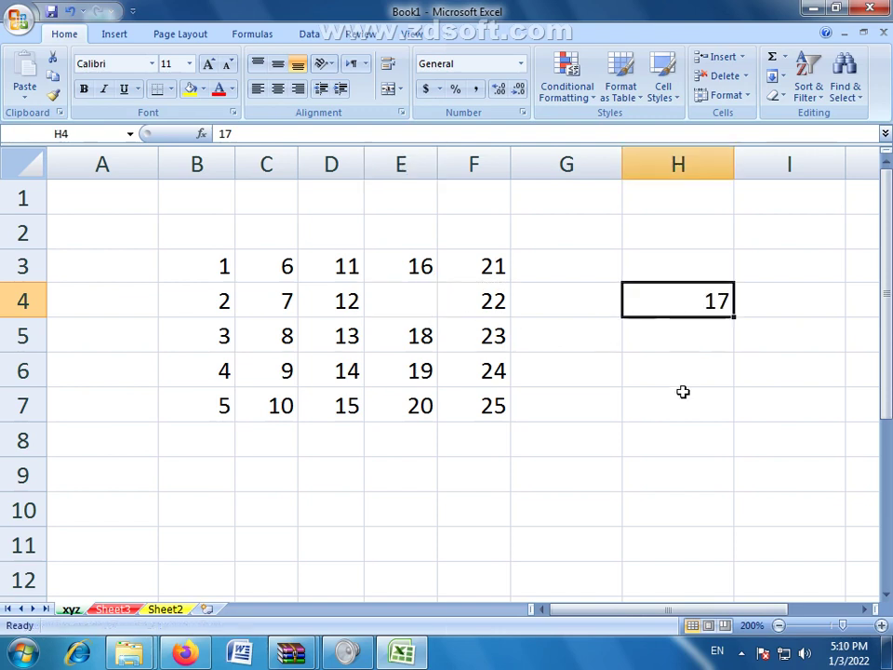
{"action": "left_click", "coordinate": [418, 336]}
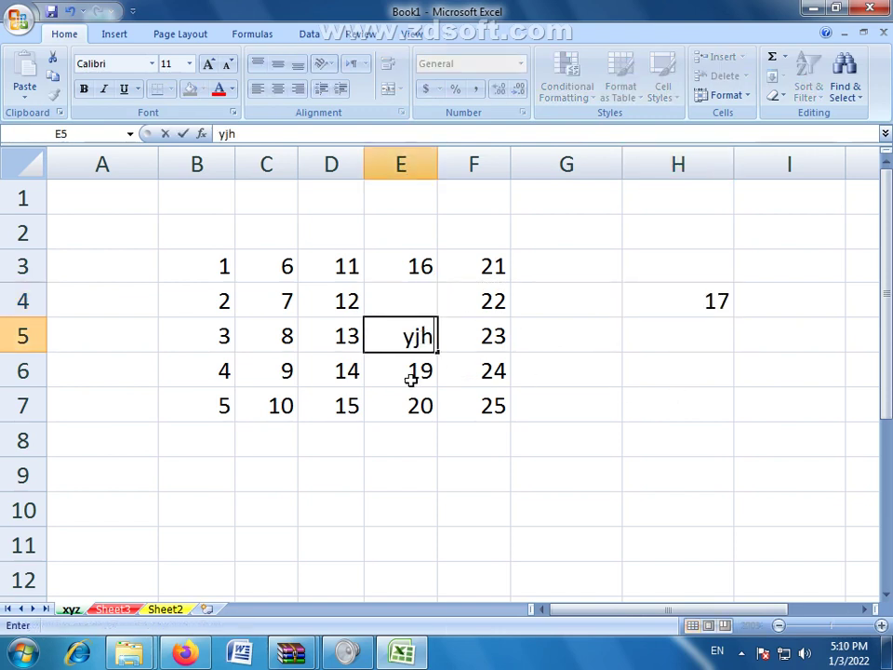
{"action": "left_click", "coordinate": [398, 378]}
{"action": "left_click", "coordinate": [266, 362]}
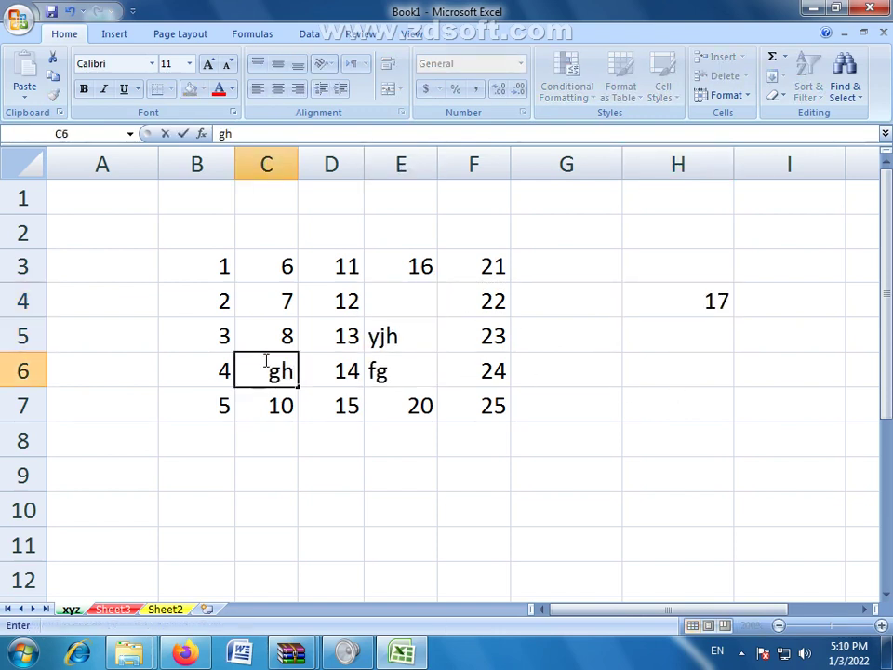
{"action": "left_click", "coordinate": [623, 453]}
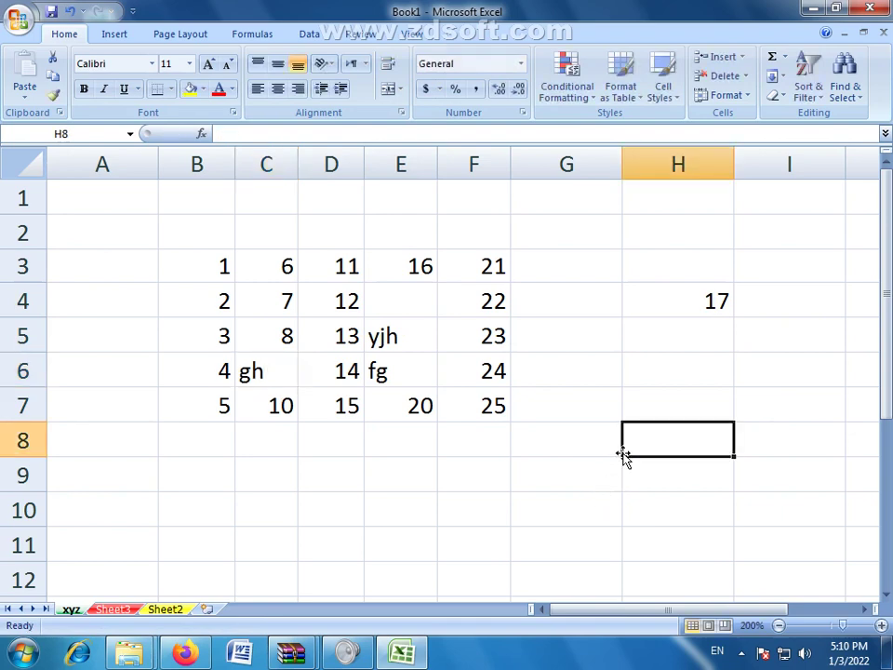
{"action": "key", "text": "ctrl+z"}
{"action": "key", "text": "ctrl+z"}
{"action": "key", "text": "ctrl+z"}
{"action": "key", "text": "ctrl+z"}
{"action": "key", "text": "ctrl+z"}
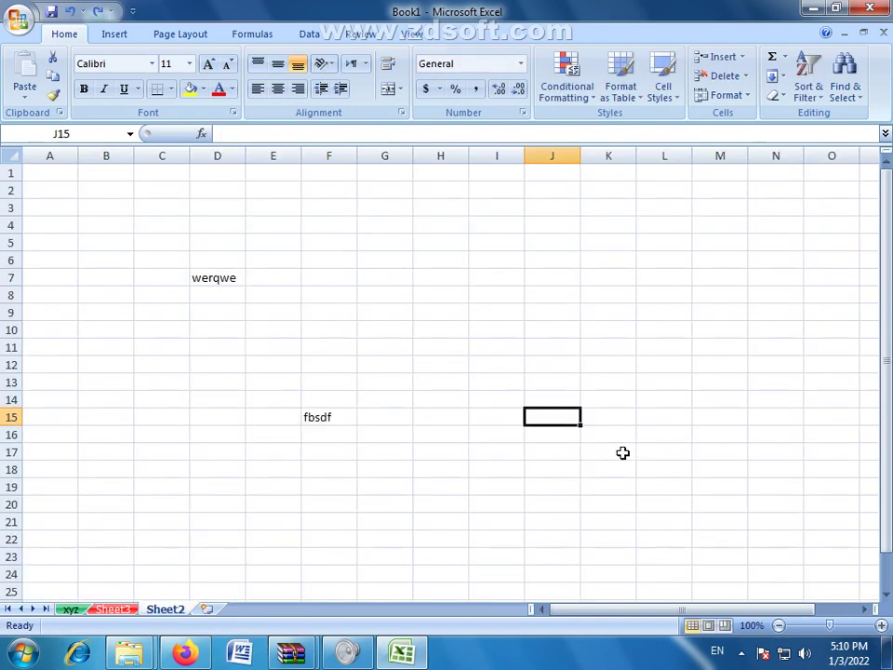
{"action": "left_click", "coordinate": [71, 610]}
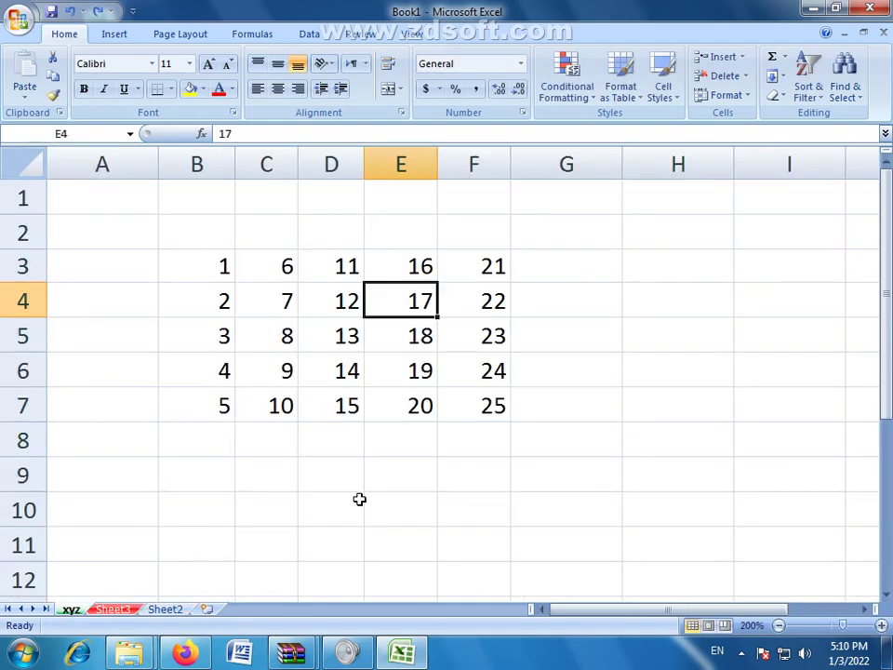
{"action": "left_click", "coordinate": [400, 475]}
Step: Toggle Lock Cell for E9, then bring up the Format Cells dialog
{"action": "left_click", "coordinate": [744, 96]}
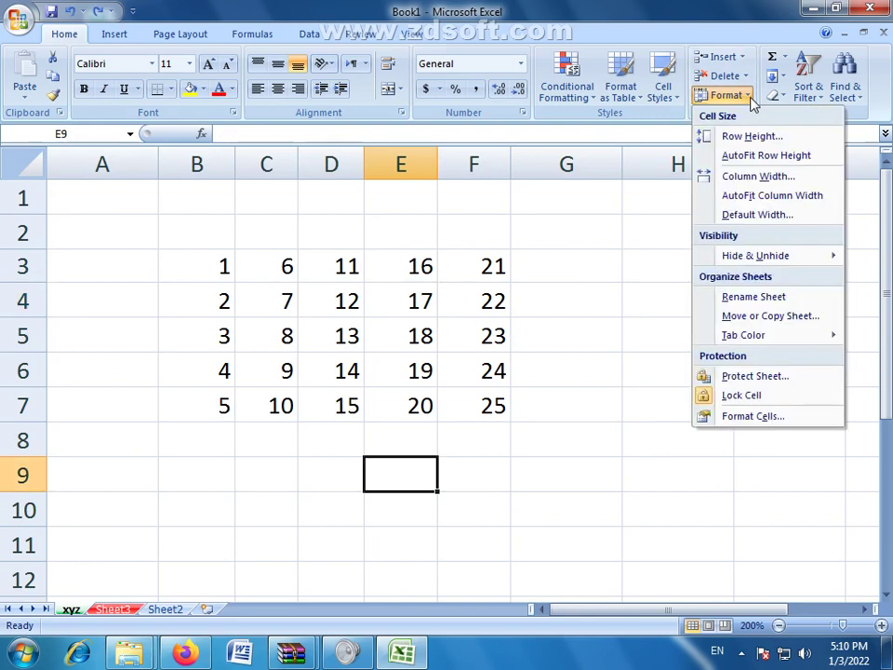
{"action": "left_click", "coordinate": [711, 396]}
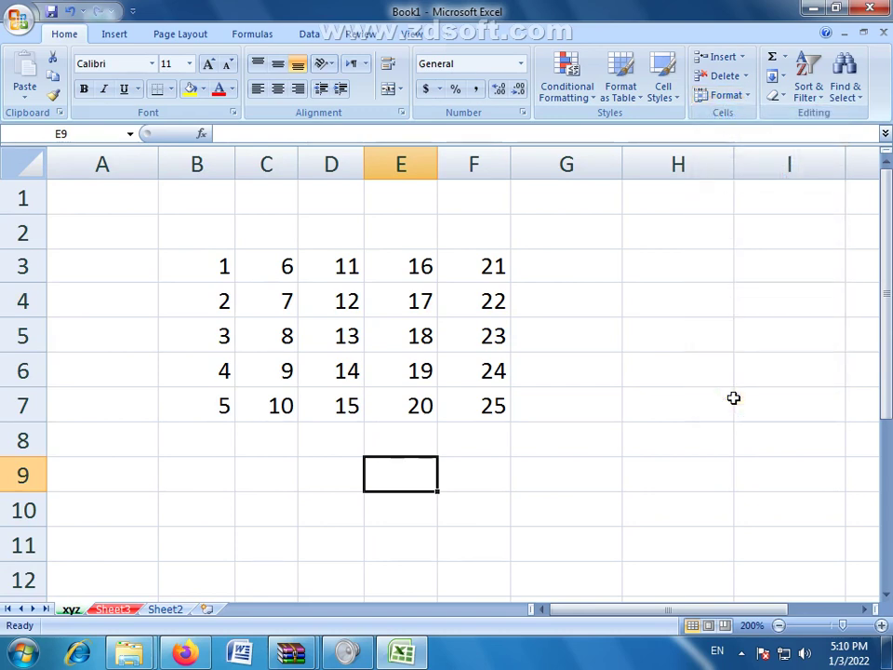
{"action": "left_click", "coordinate": [745, 95]}
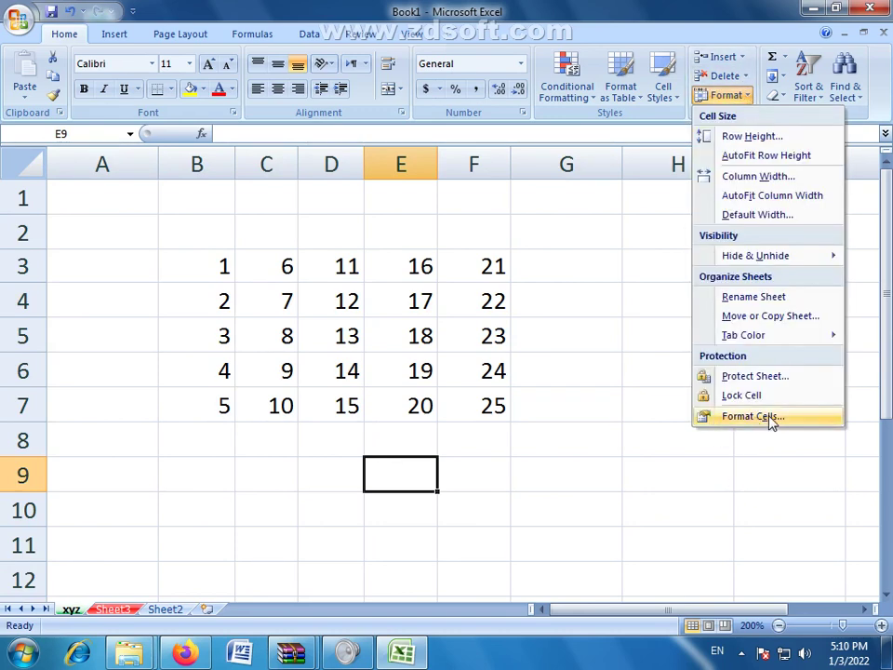
{"action": "left_click", "coordinate": [742, 419]}
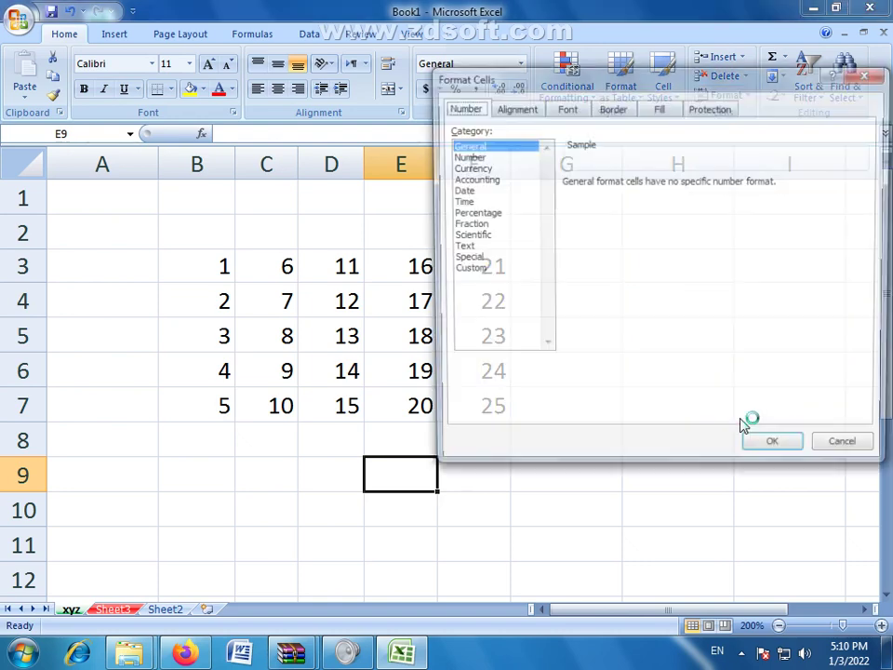
Step: Preview the Time, Percentage, Scientific, Date, Currency and Text number formats, keeping the $ symbol
{"action": "left_click_drag", "start_coordinate": [724, 84], "coordinate": [691, 122]}
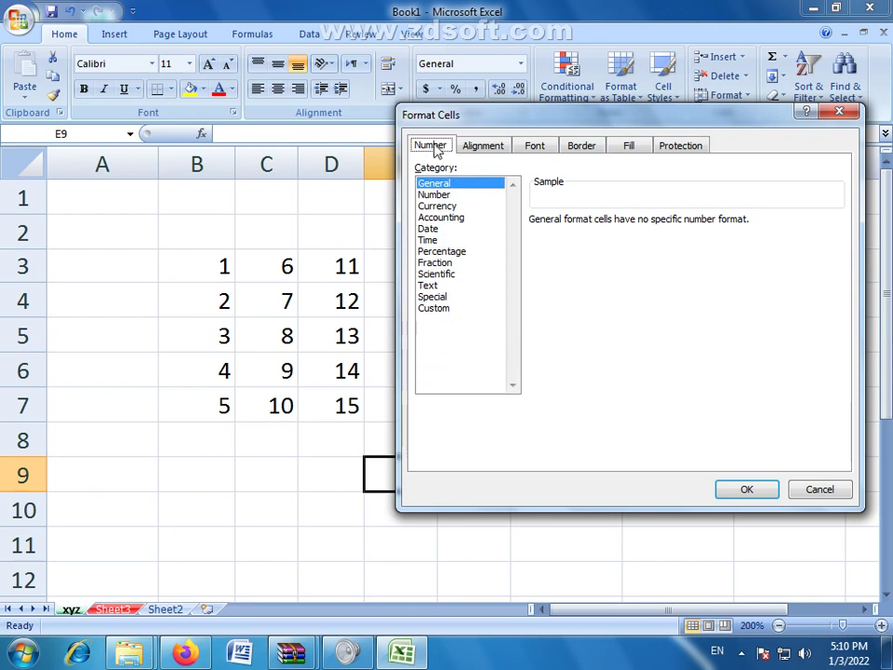
{"action": "left_click", "coordinate": [428, 240]}
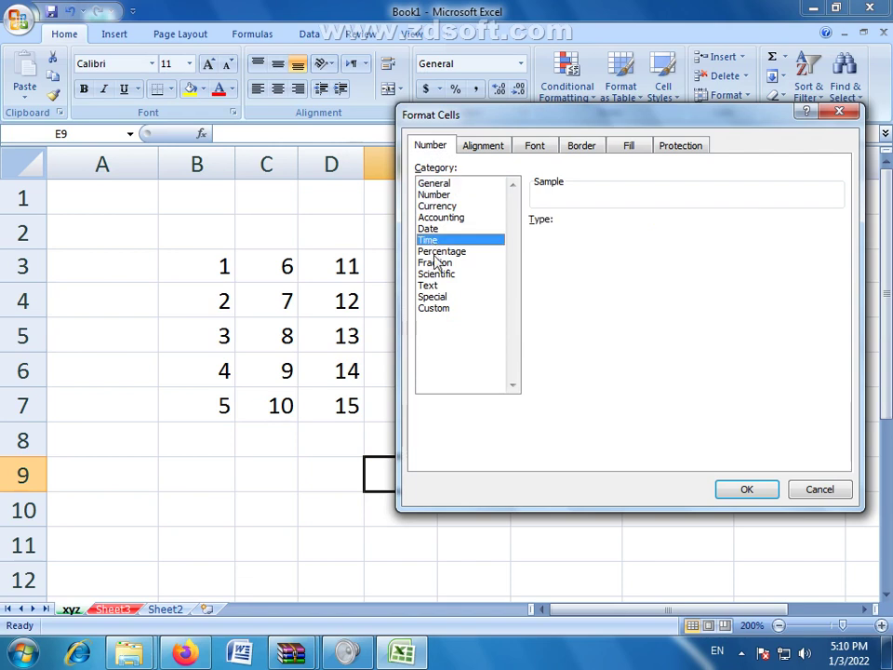
{"action": "left_click", "coordinate": [434, 253]}
{"action": "left_click", "coordinate": [435, 274]}
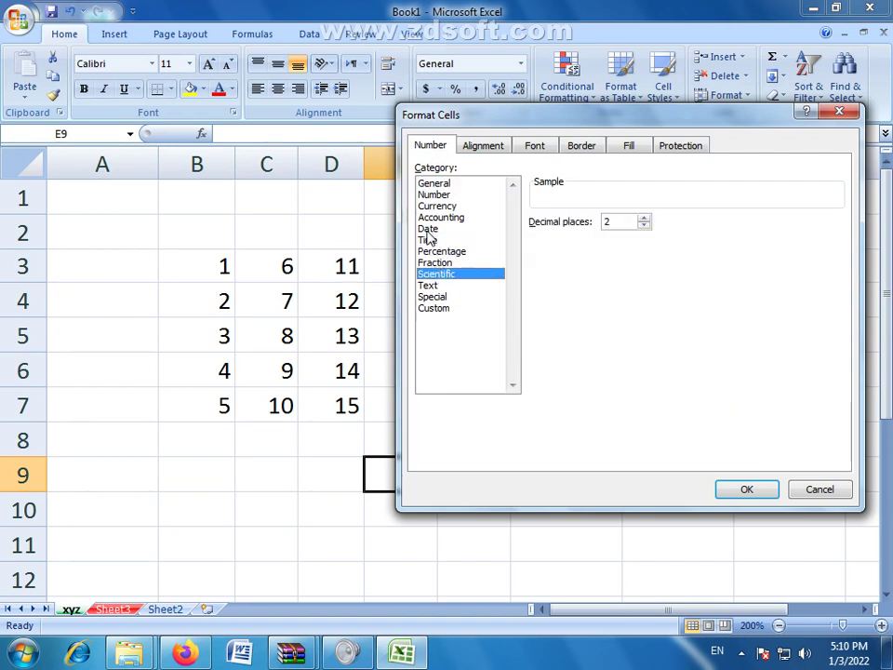
{"action": "left_click", "coordinate": [429, 230]}
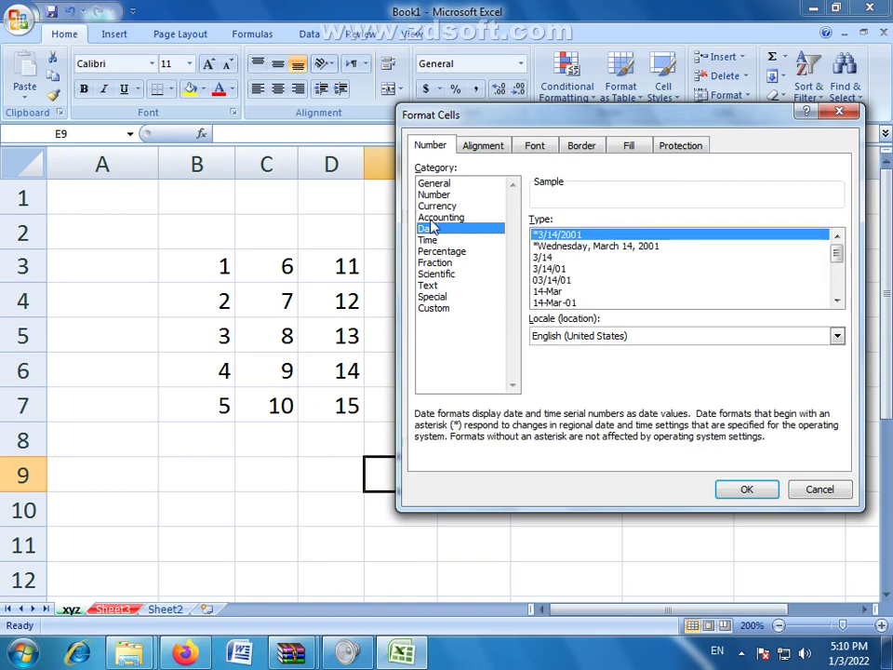
{"action": "left_click", "coordinate": [437, 207]}
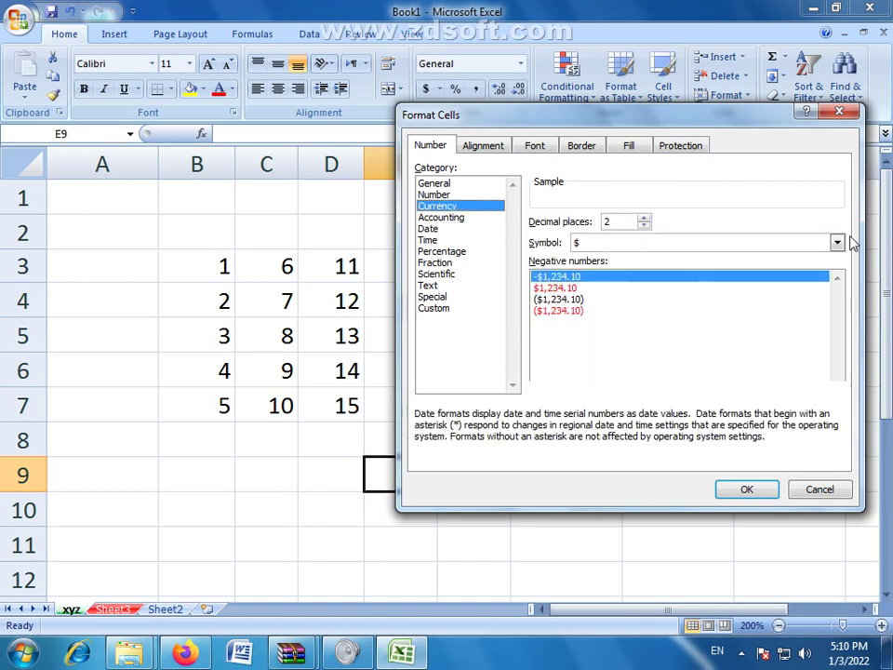
{"action": "left_click", "coordinate": [836, 243]}
{"action": "left_click_drag", "start_coordinate": [837, 277], "coordinate": [837, 238]}
{"action": "left_click", "coordinate": [836, 241]}
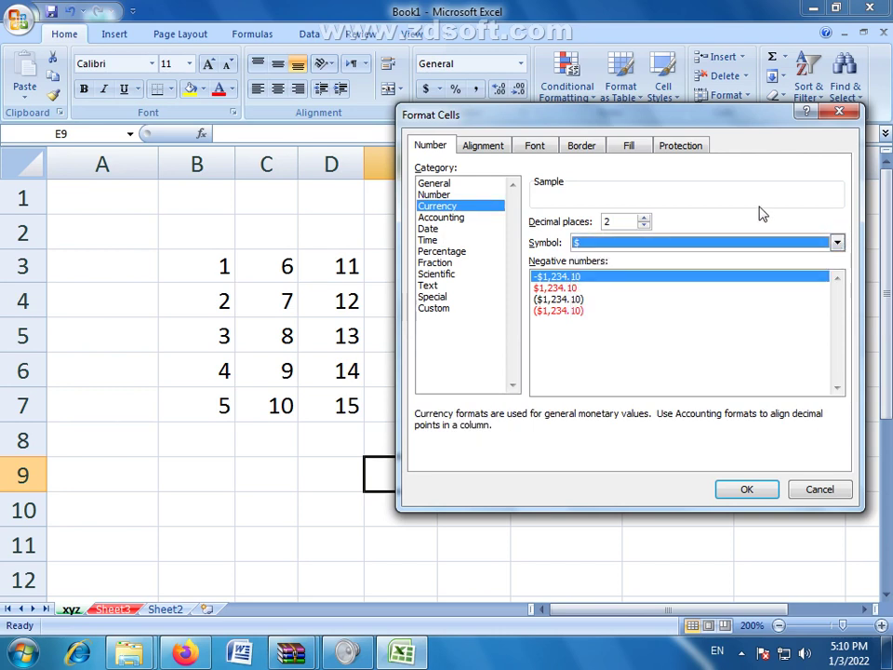
{"action": "left_click", "coordinate": [429, 285]}
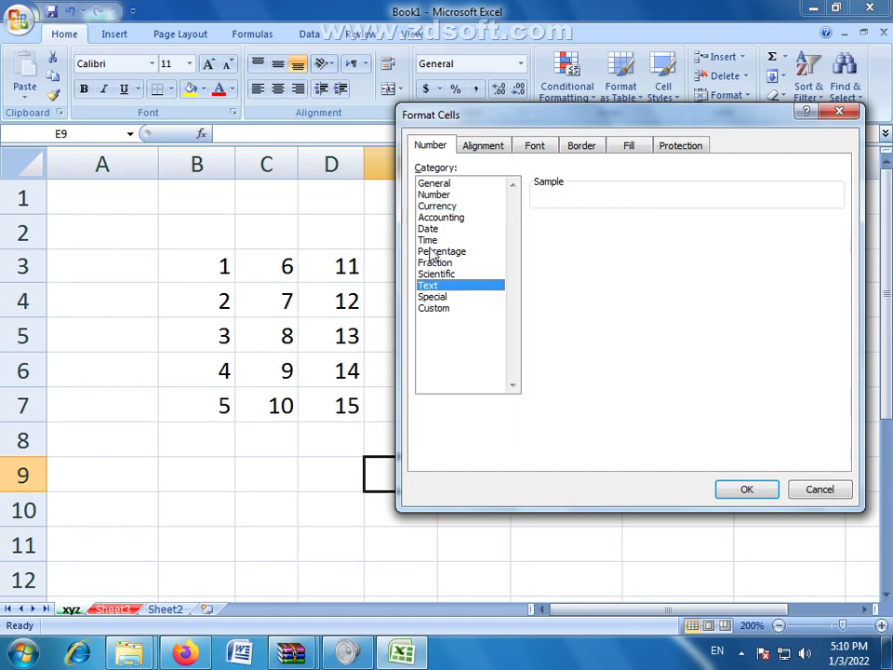
{"action": "left_click", "coordinate": [430, 253]}
{"action": "left_click", "coordinate": [428, 240]}
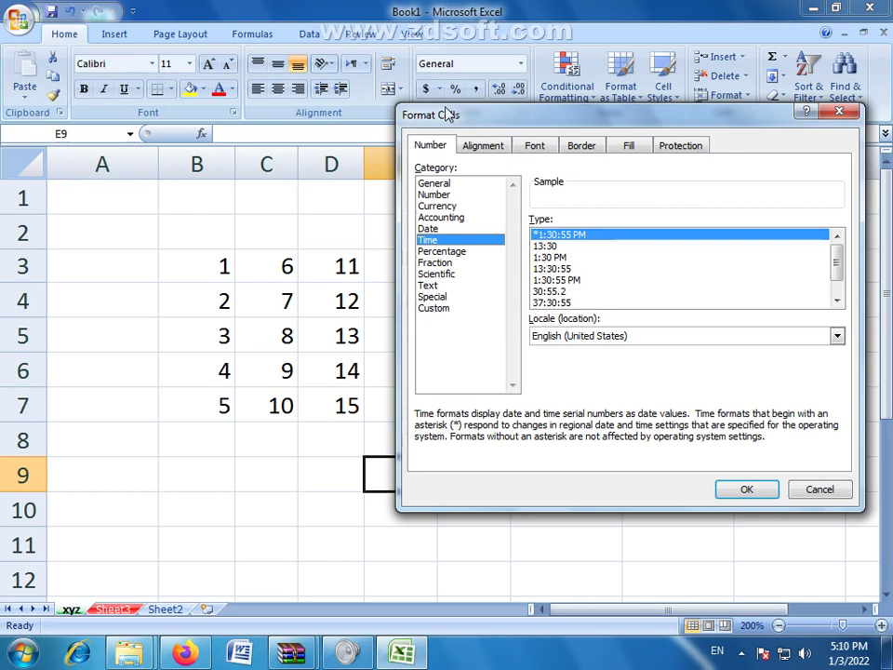
Step: Review the Alignment settings, keep Context text direction, and cancel without applying anything
{"action": "left_click", "coordinate": [481, 147]}
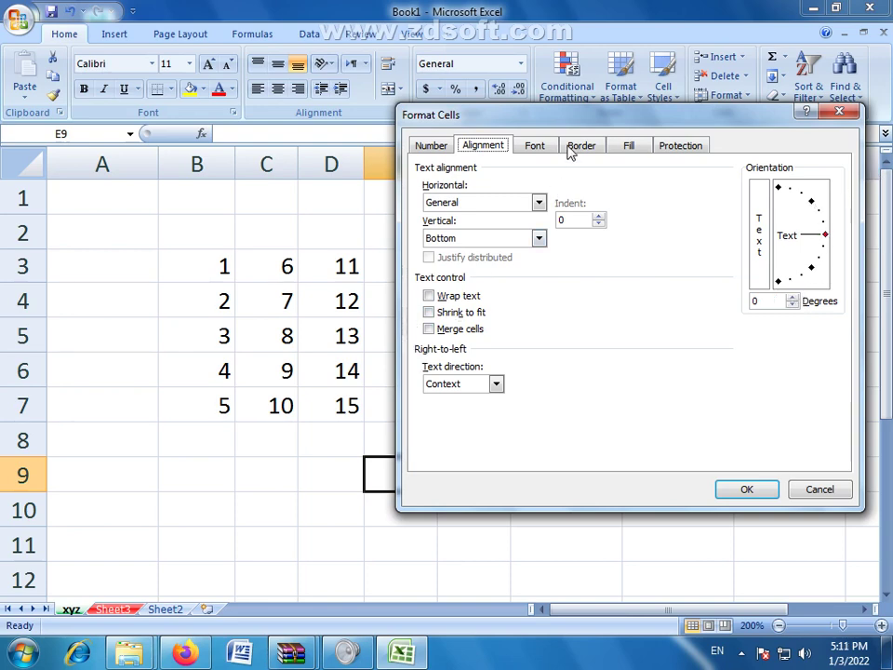
{"action": "left_click_drag", "start_coordinate": [571, 125], "coordinate": [541, 158]}
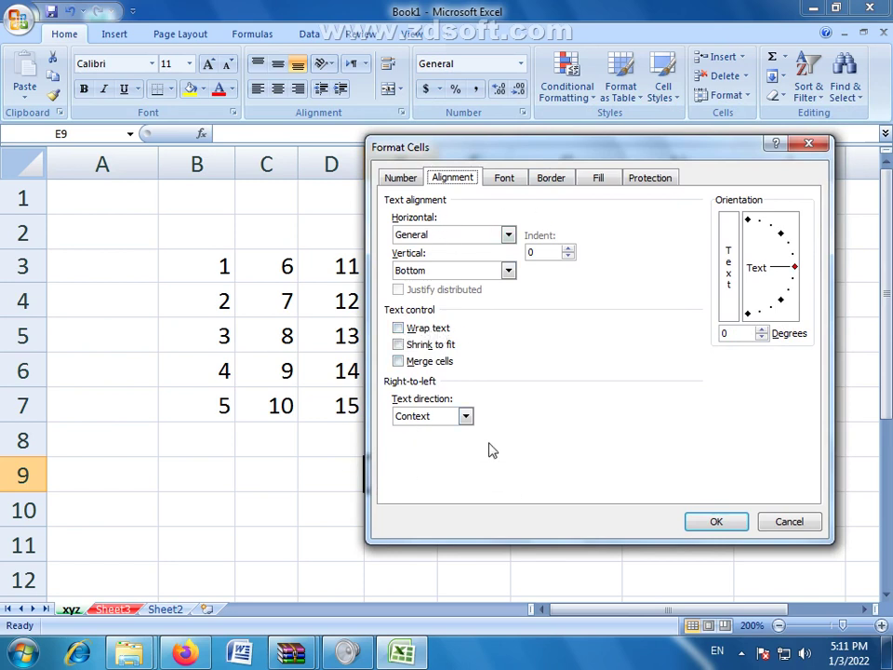
{"action": "left_click", "coordinate": [467, 416]}
{"action": "left_click", "coordinate": [467, 416]}
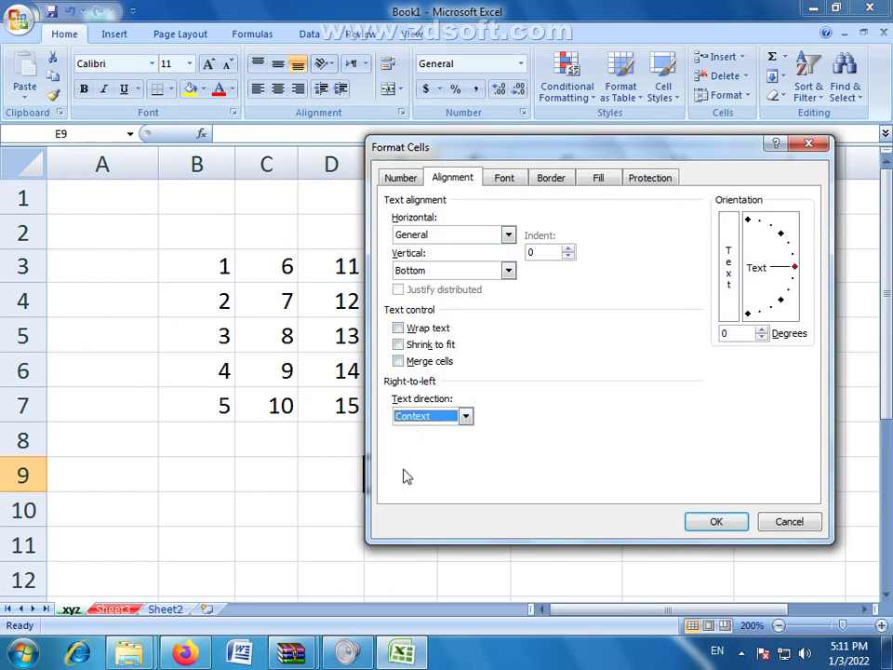
{"action": "left_click", "coordinate": [789, 522]}
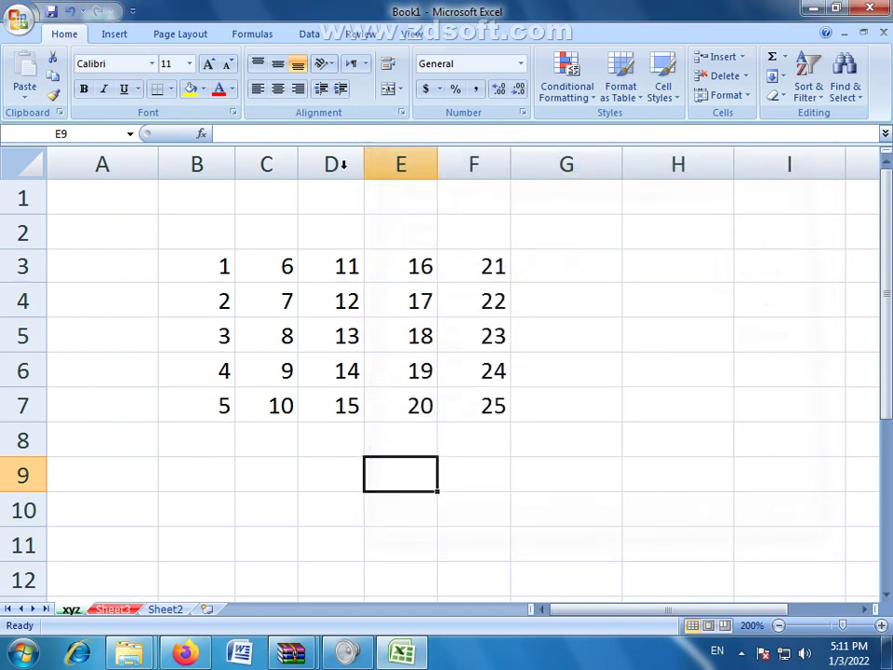
{"action": "left_click", "coordinate": [726, 95]}
Step: Reopen Format Cells and view the Font settings, keeping the black font colour
{"action": "left_click", "coordinate": [739, 415]}
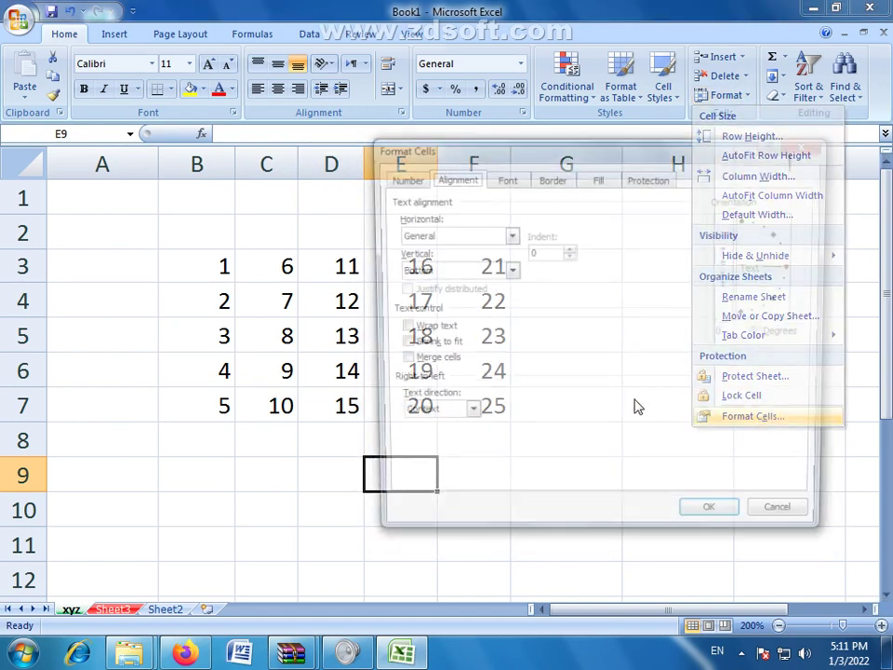
{"action": "left_click", "coordinate": [505, 180]}
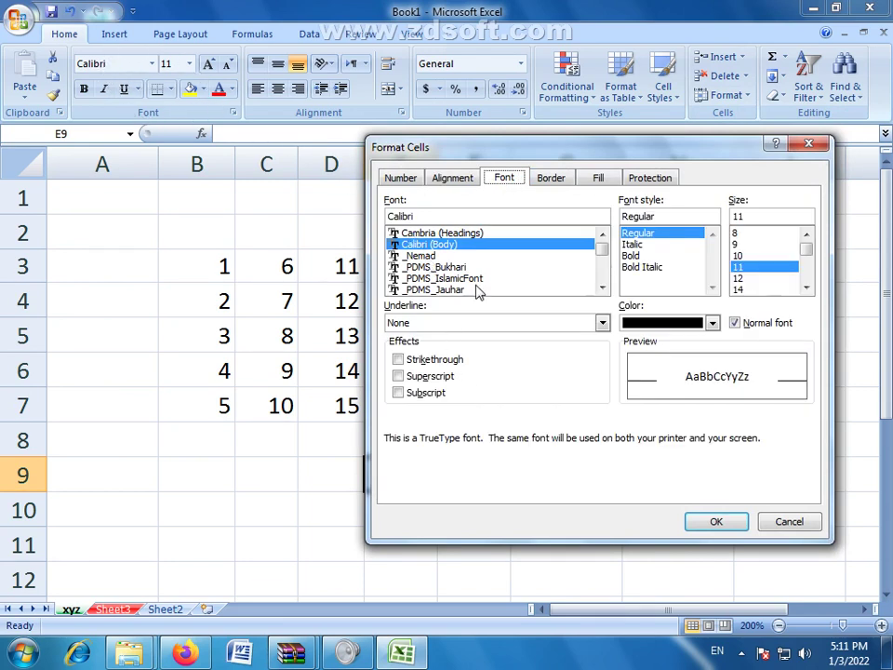
{"action": "left_click", "coordinate": [712, 322]}
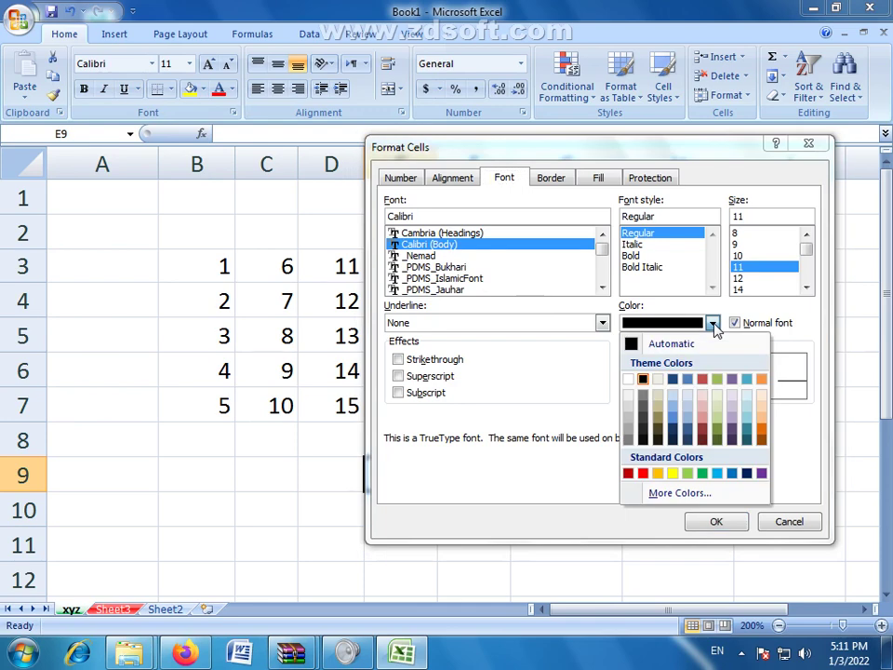
{"action": "left_click", "coordinate": [713, 325]}
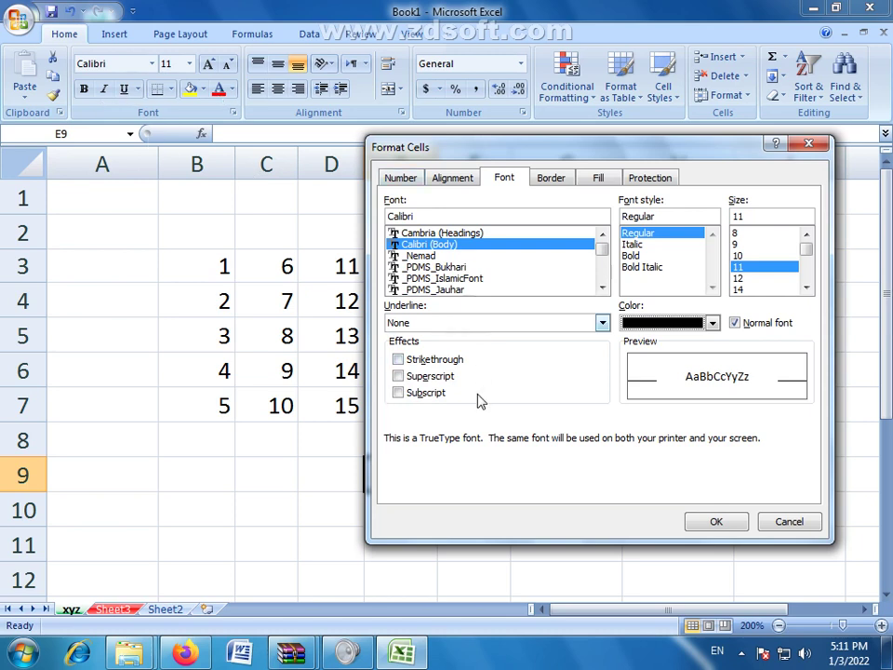
Step: Check the Border line colour, keep Automatic, and close without adding a border
{"action": "left_click", "coordinate": [555, 181]}
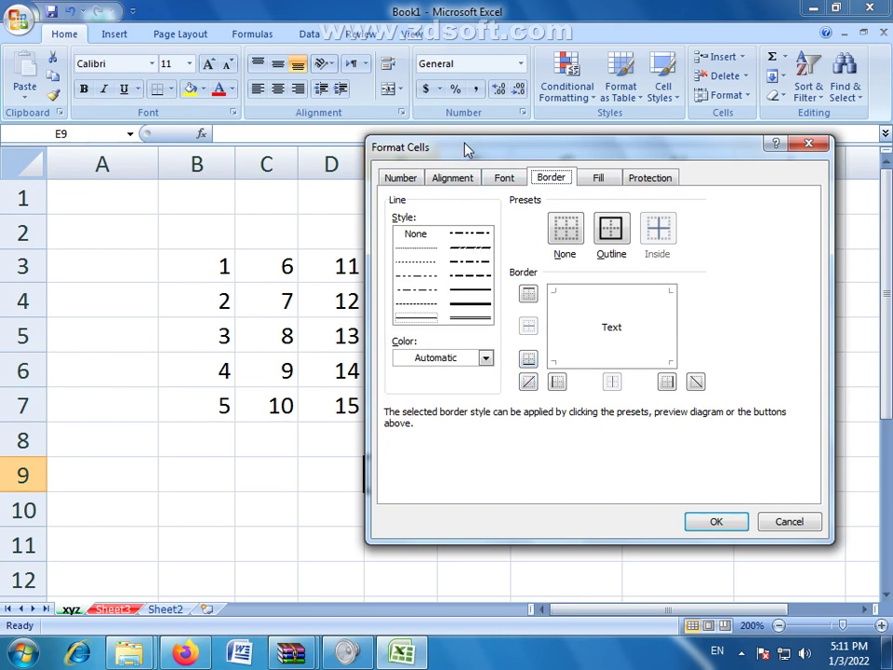
{"action": "left_click_drag", "start_coordinate": [464, 150], "coordinate": [477, 149]}
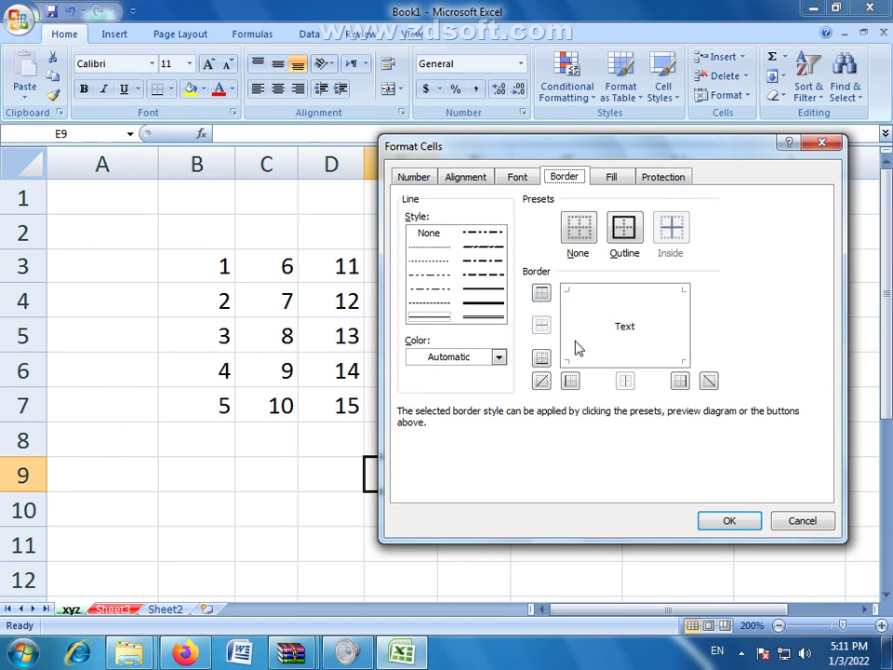
{"action": "left_click", "coordinate": [498, 357]}
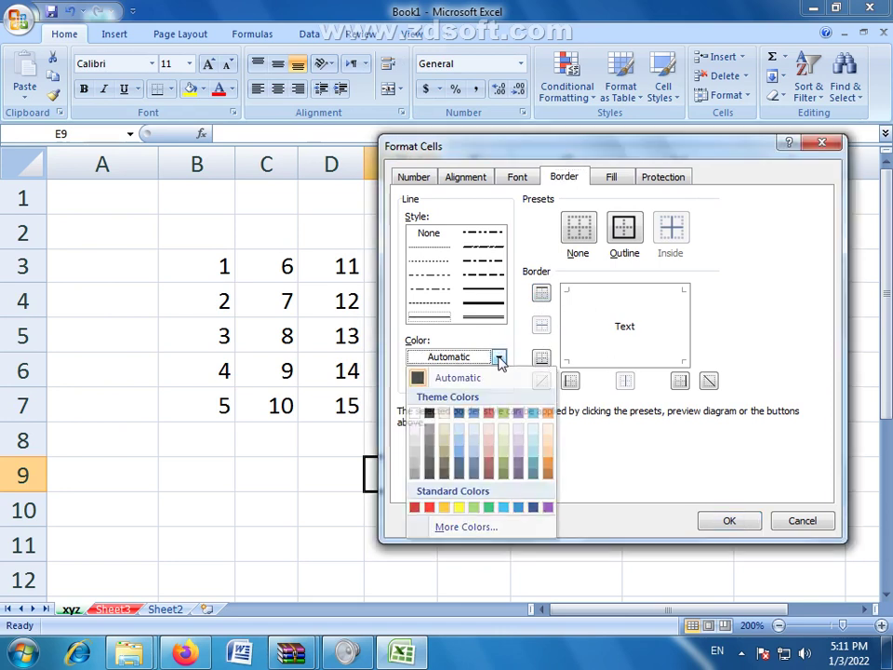
{"action": "left_click", "coordinate": [499, 378]}
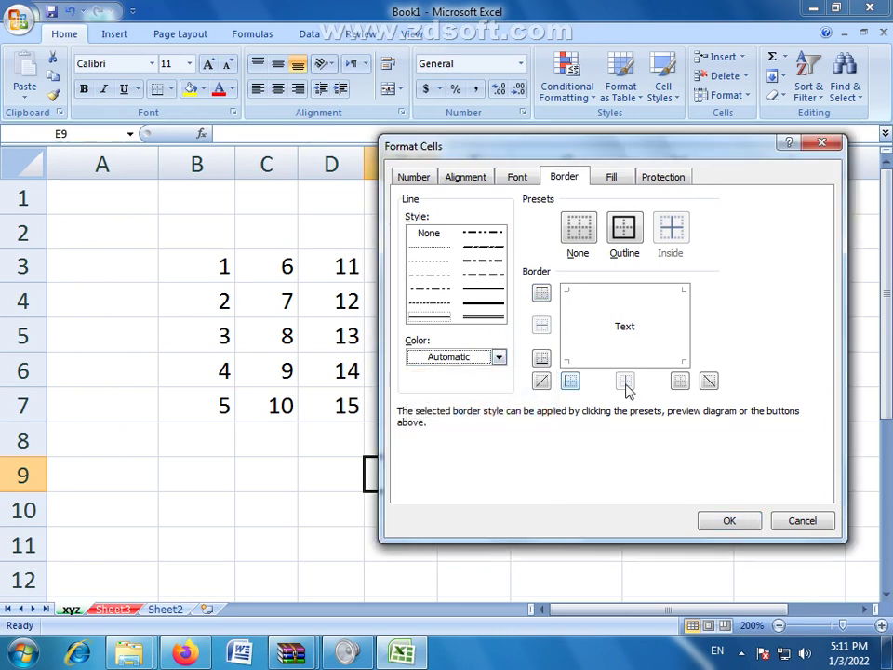
{"action": "left_click", "coordinate": [803, 522]}
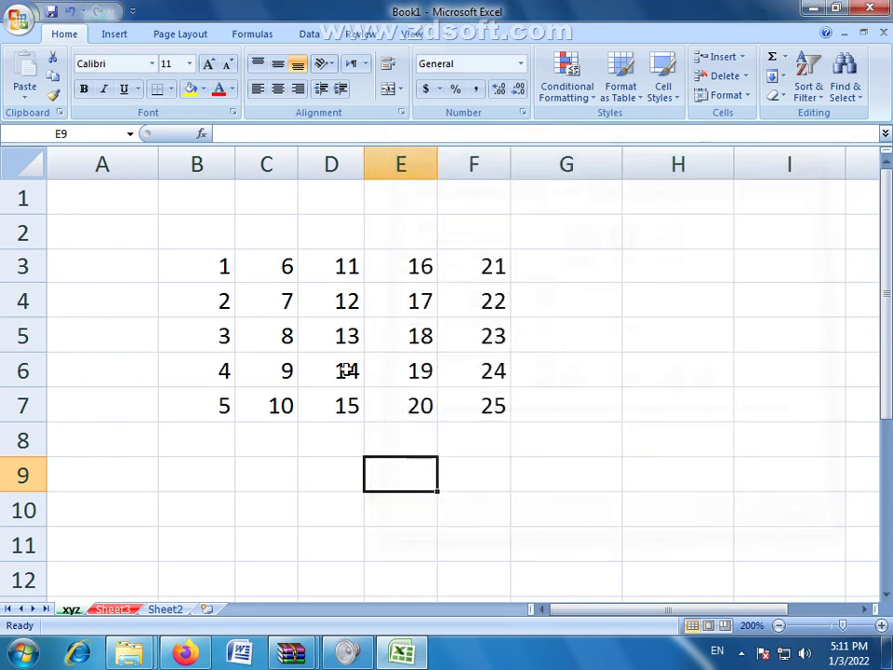
{"action": "left_click", "coordinate": [348, 366]}
{"action": "left_click_drag", "start_coordinate": [201, 334], "coordinate": [503, 341]}
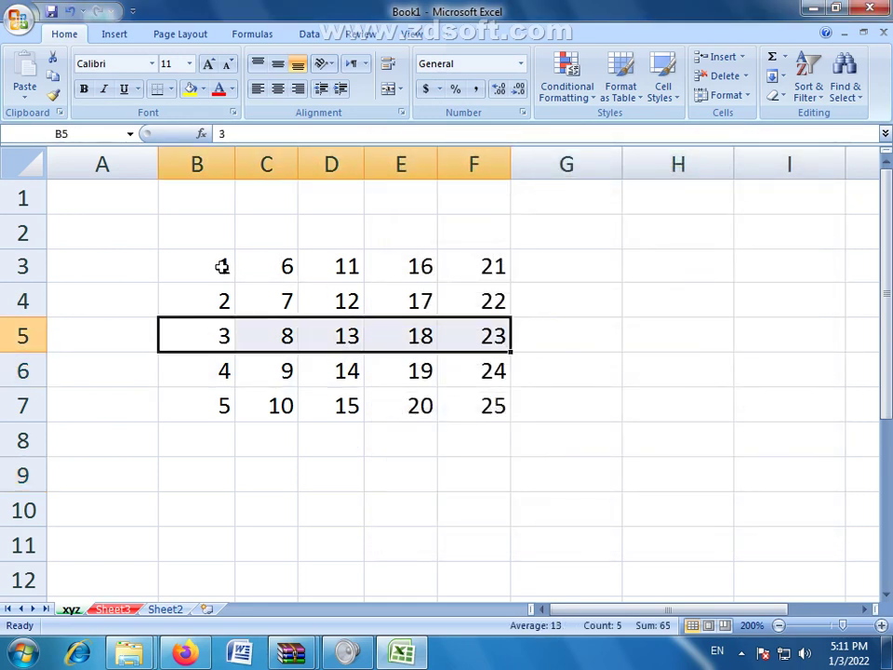
{"action": "left_click_drag", "start_coordinate": [223, 265], "coordinate": [474, 272]}
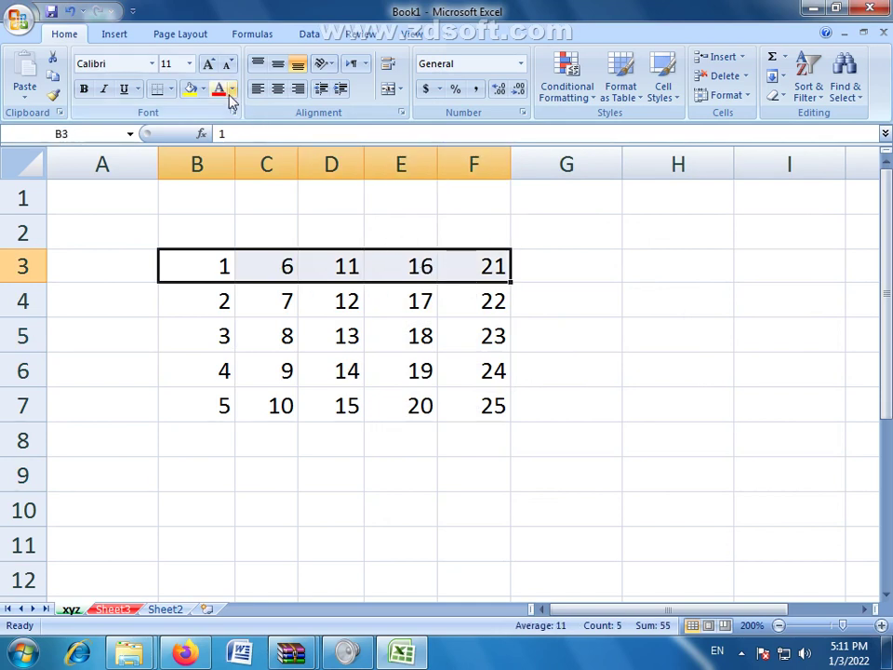
{"action": "left_click", "coordinate": [232, 91]}
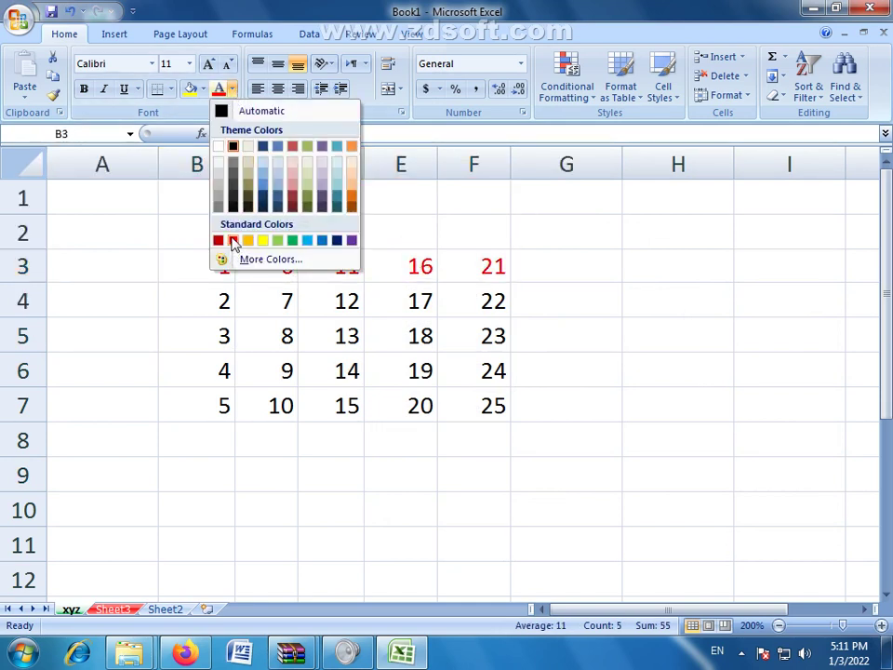
{"action": "left_click", "coordinate": [499, 353]}
{"action": "left_click_drag", "start_coordinate": [459, 268], "coordinate": [212, 266]}
{"action": "left_click", "coordinate": [200, 90]}
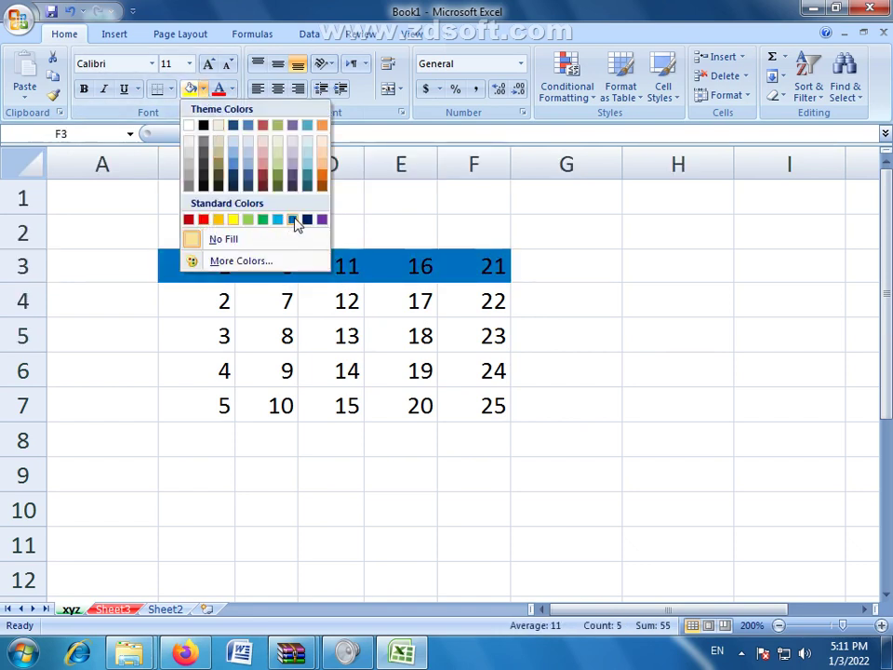
{"action": "left_click", "coordinate": [549, 323]}
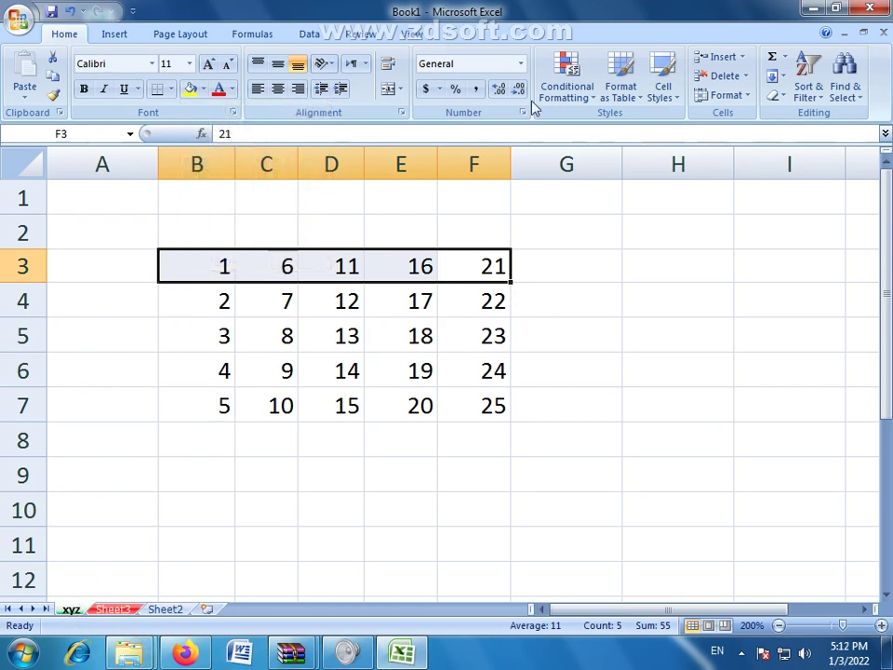
Step: Open Fill Effects for B3:F3 and set the second gradient colour to light green
{"action": "left_click", "coordinate": [744, 96]}
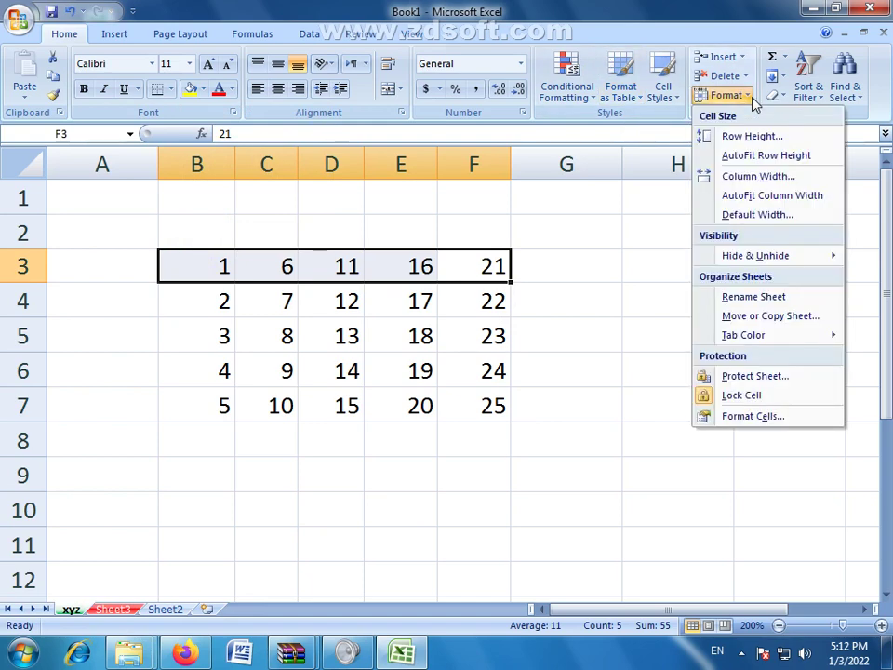
{"action": "left_click", "coordinate": [740, 421]}
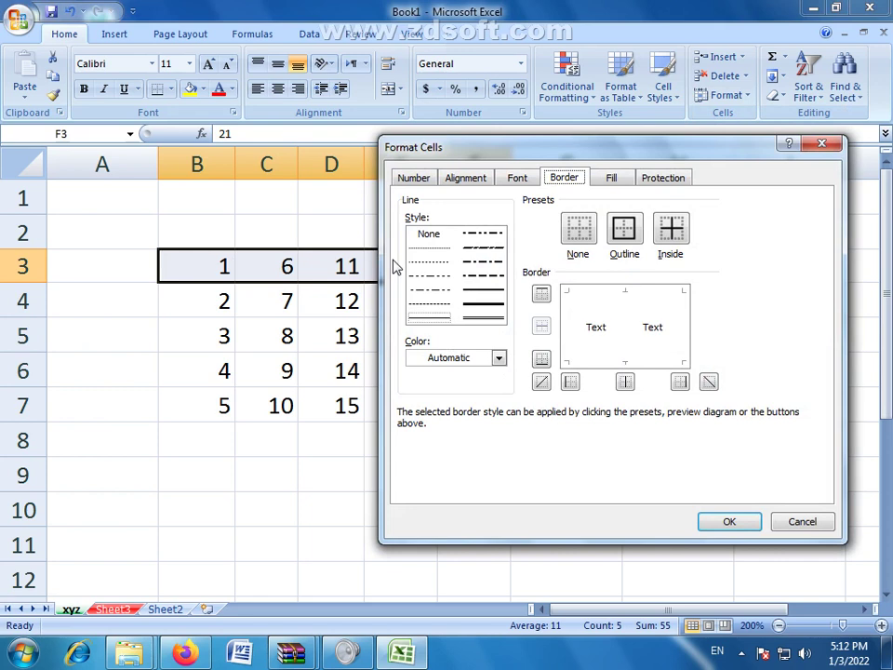
{"action": "left_click", "coordinate": [612, 178]}
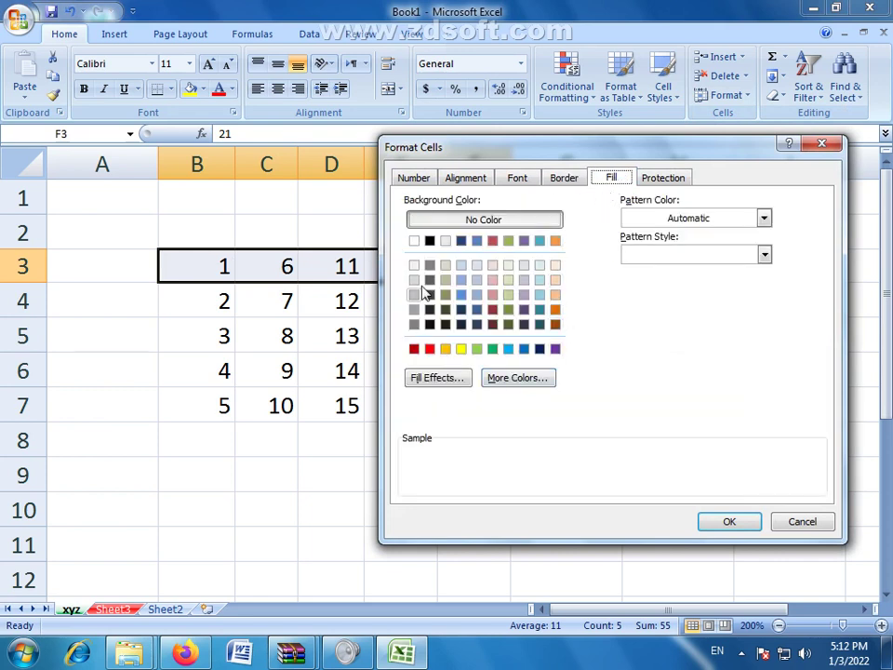
{"action": "left_click", "coordinate": [439, 378]}
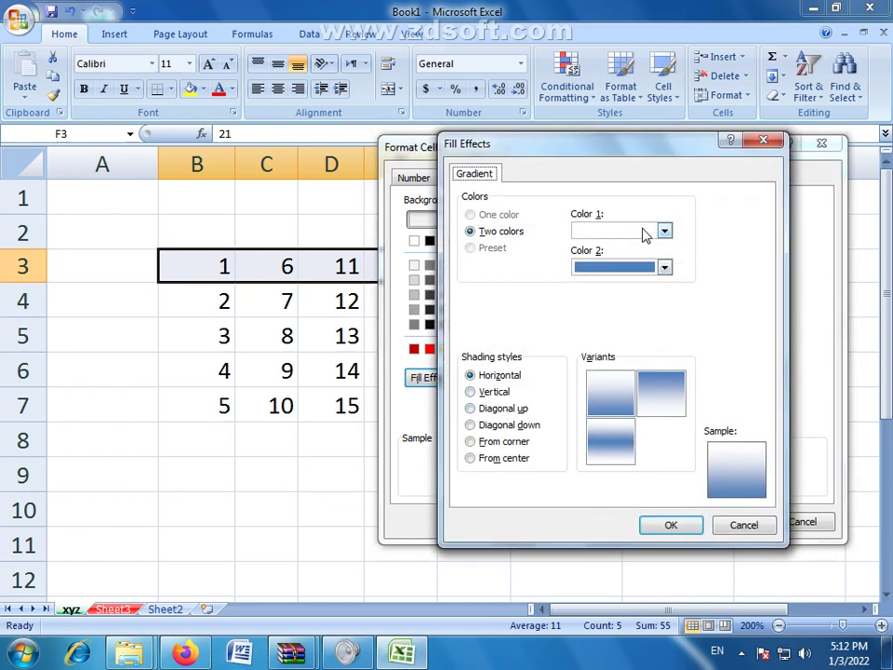
{"action": "left_click", "coordinate": [664, 233]}
{"action": "left_click", "coordinate": [664, 232]}
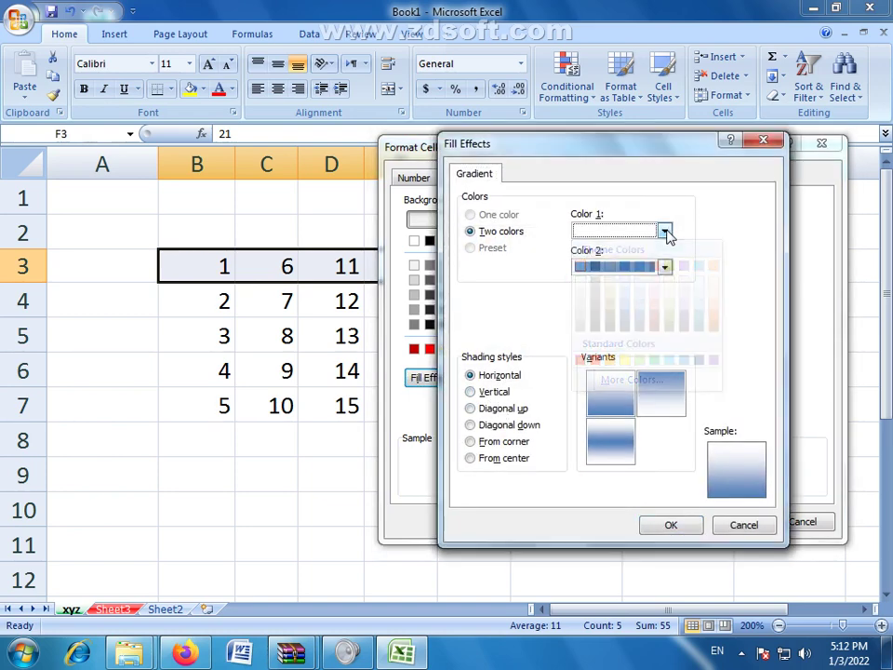
{"action": "left_click", "coordinate": [664, 268]}
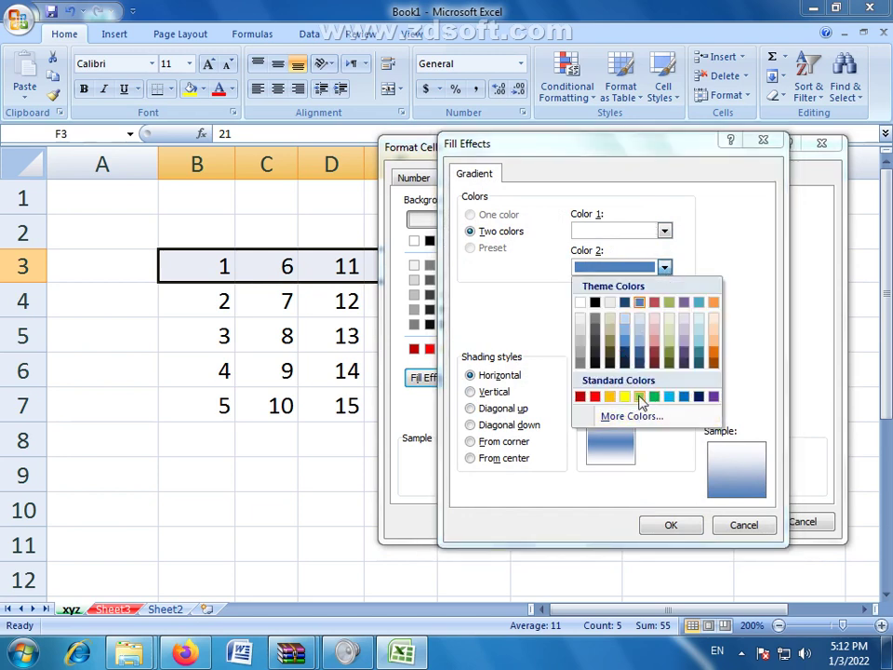
{"action": "left_click", "coordinate": [640, 398]}
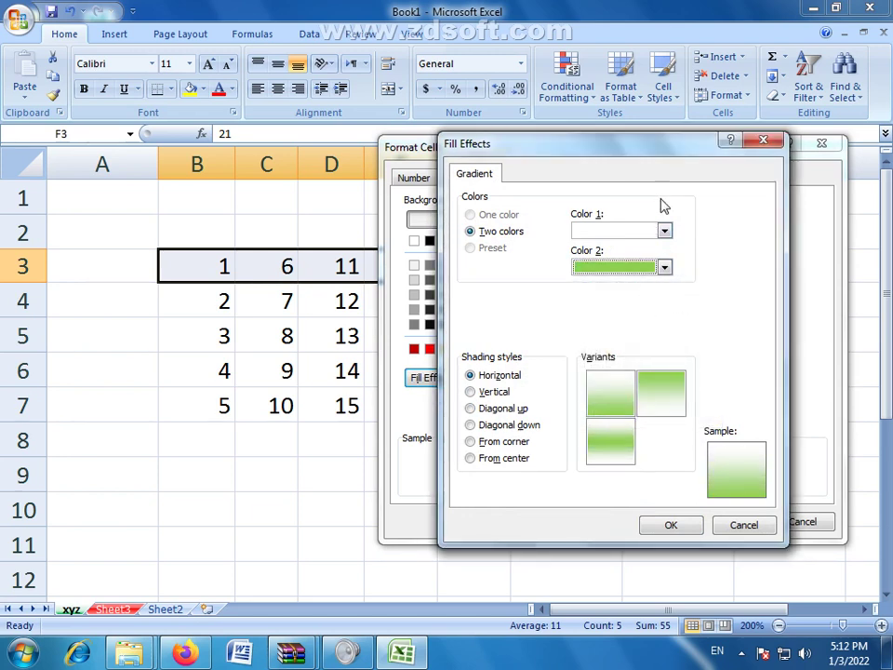
Step: Compare gradient variants and the Vertical, Diagonal up and Diagonal down styles, returning to Horizontal
{"action": "left_click", "coordinate": [644, 414]}
{"action": "left_click", "coordinate": [614, 441]}
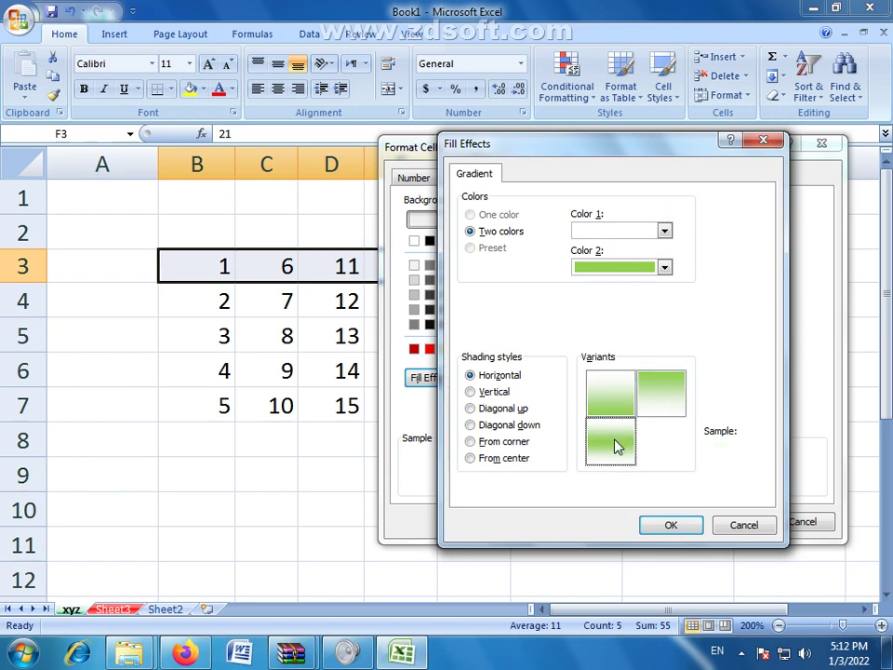
{"action": "left_click", "coordinate": [613, 402]}
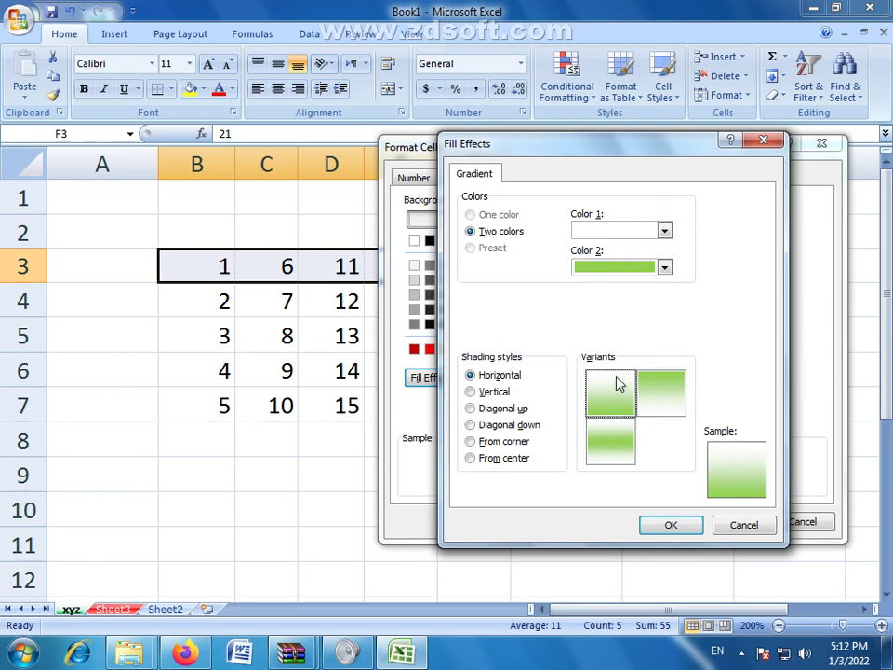
{"action": "left_click", "coordinate": [657, 387]}
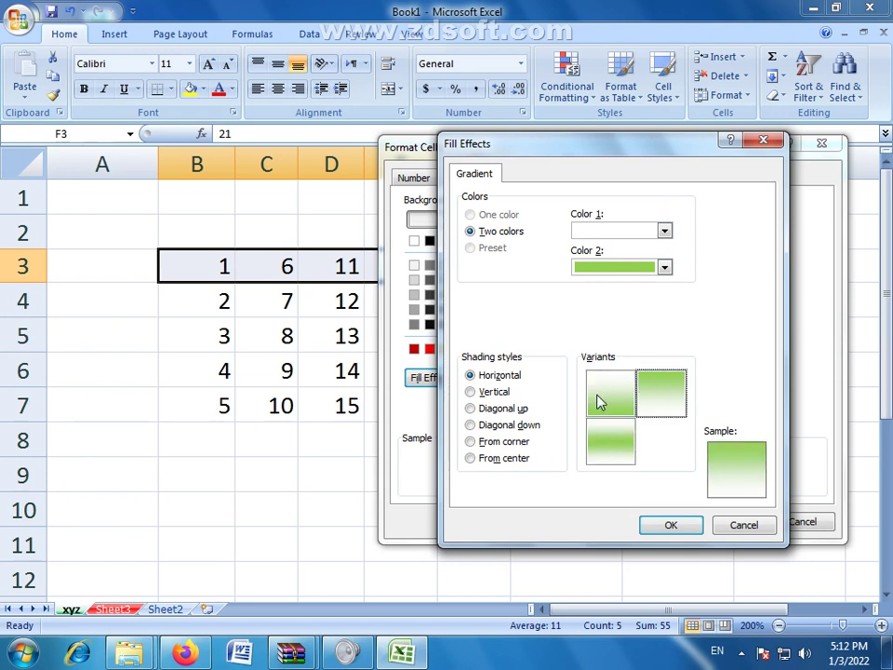
{"action": "left_click", "coordinate": [598, 395]}
{"action": "left_click", "coordinate": [602, 436]}
{"action": "left_click", "coordinate": [611, 385]}
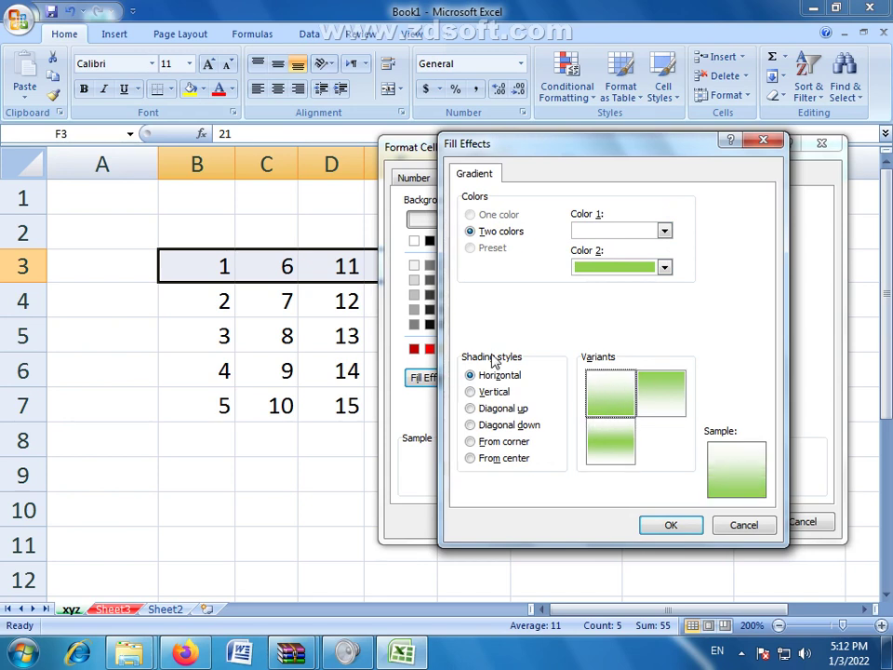
{"action": "left_click", "coordinate": [486, 392]}
{"action": "left_click", "coordinate": [483, 408]}
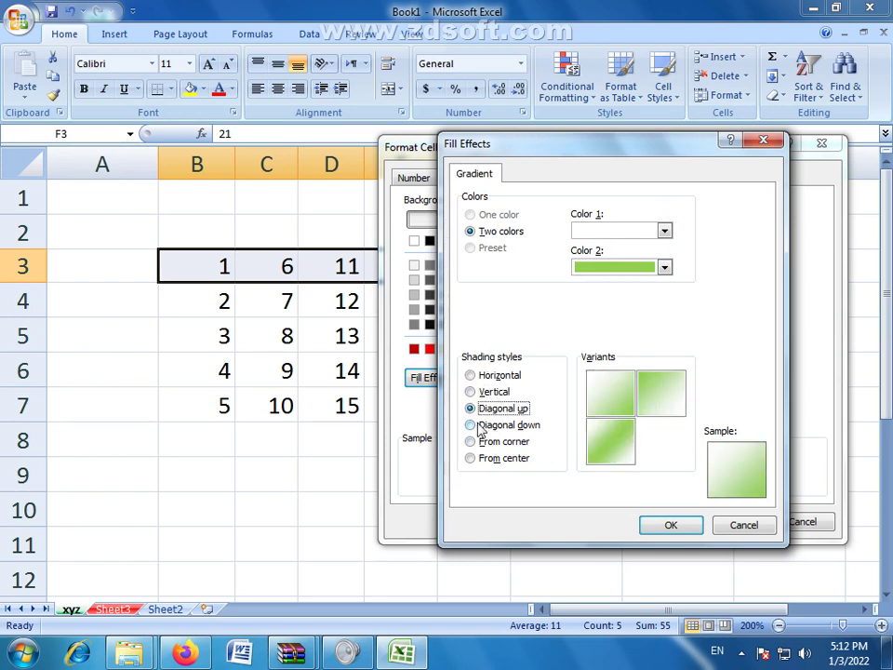
{"action": "left_click", "coordinate": [480, 424]}
{"action": "left_click", "coordinate": [471, 376]}
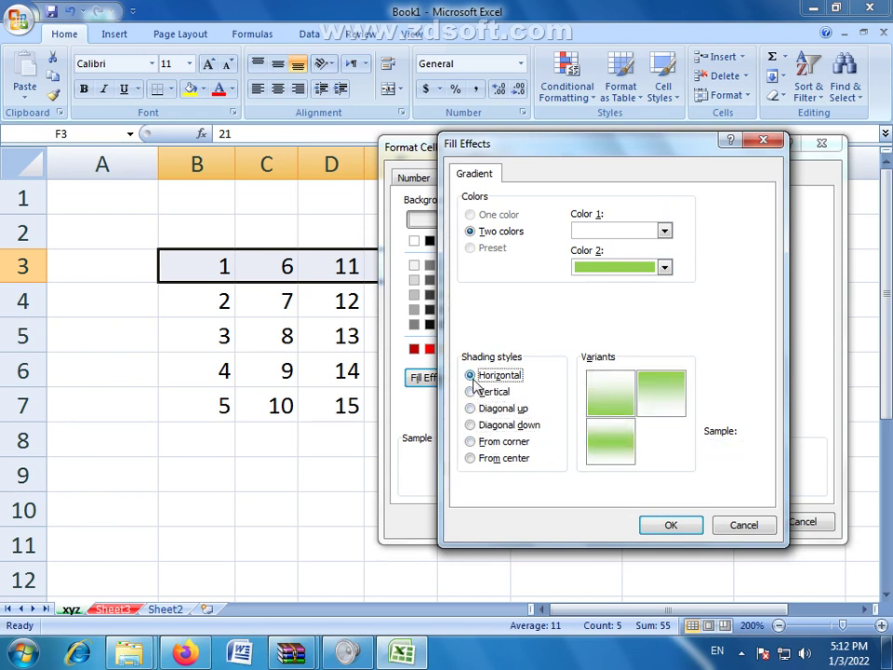
Step: Choose the top-left Horizontal variant and apply the white-to-green gradient to row 3
{"action": "left_click", "coordinate": [601, 398]}
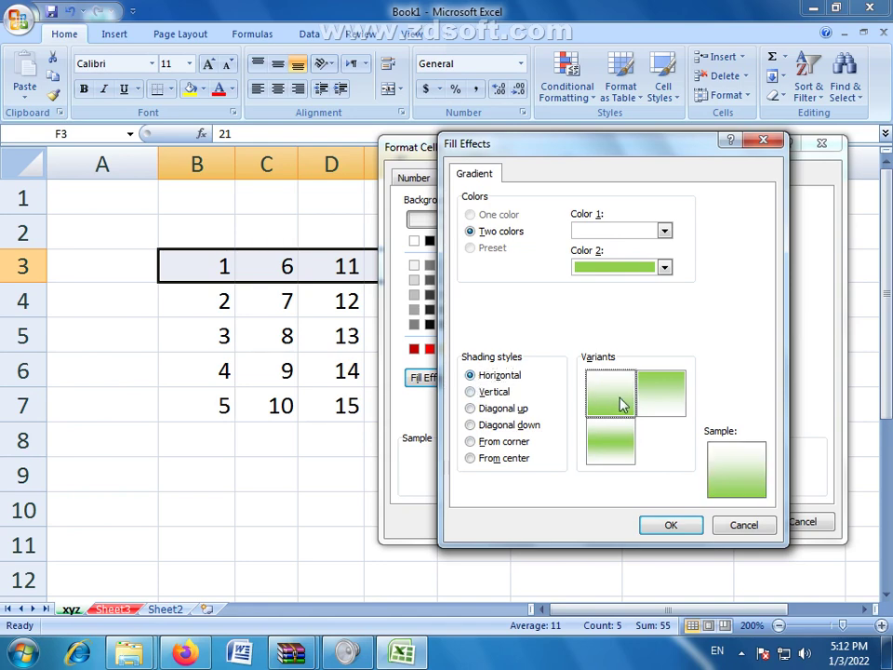
{"action": "left_click", "coordinate": [658, 528]}
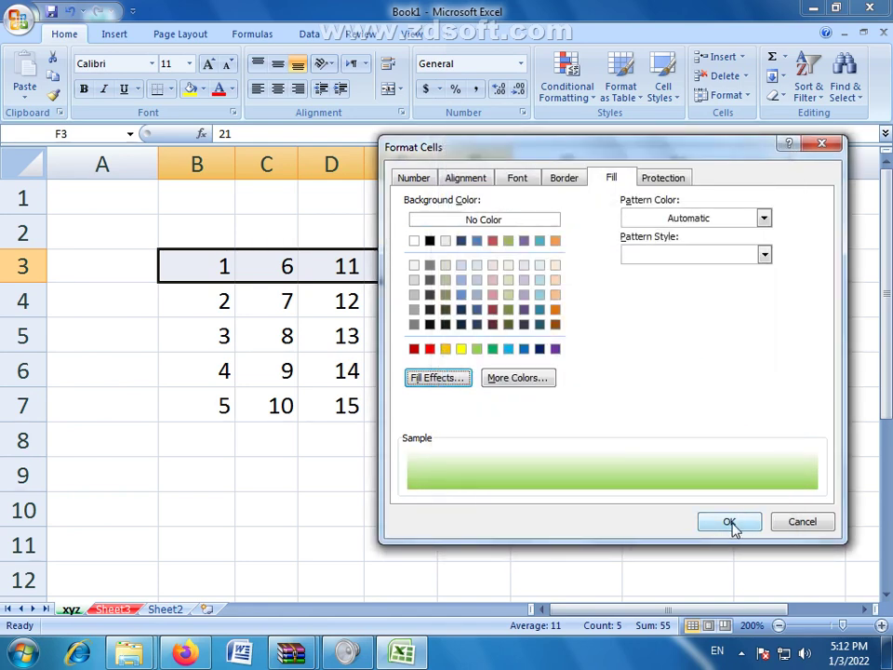
{"action": "left_click", "coordinate": [732, 524]}
{"action": "left_click", "coordinate": [502, 369]}
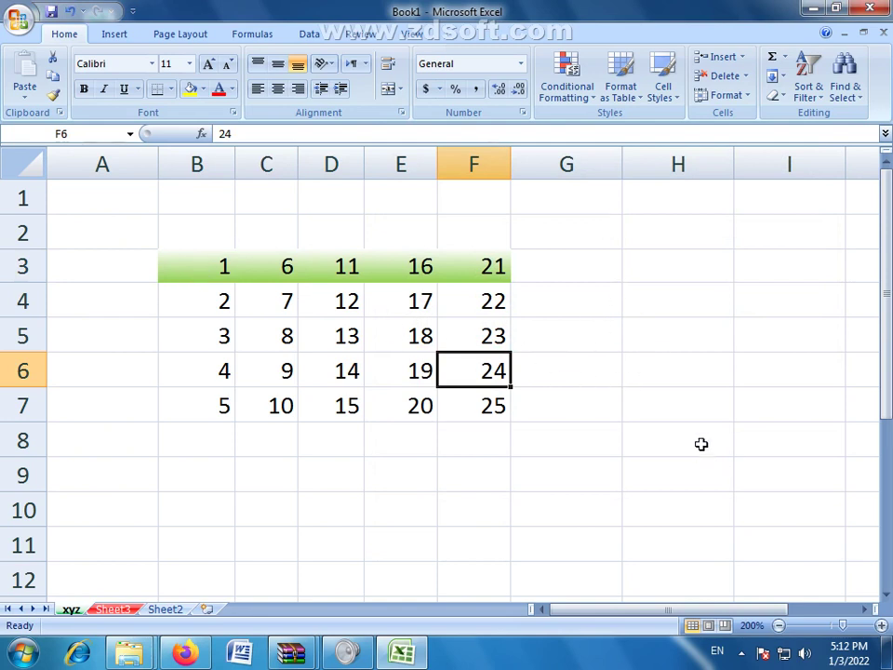
Step: Undo the row 3 gradient, browse the Format Cells tabs without changes, and select cell H5
{"action": "key", "text": "ctrl+z"}
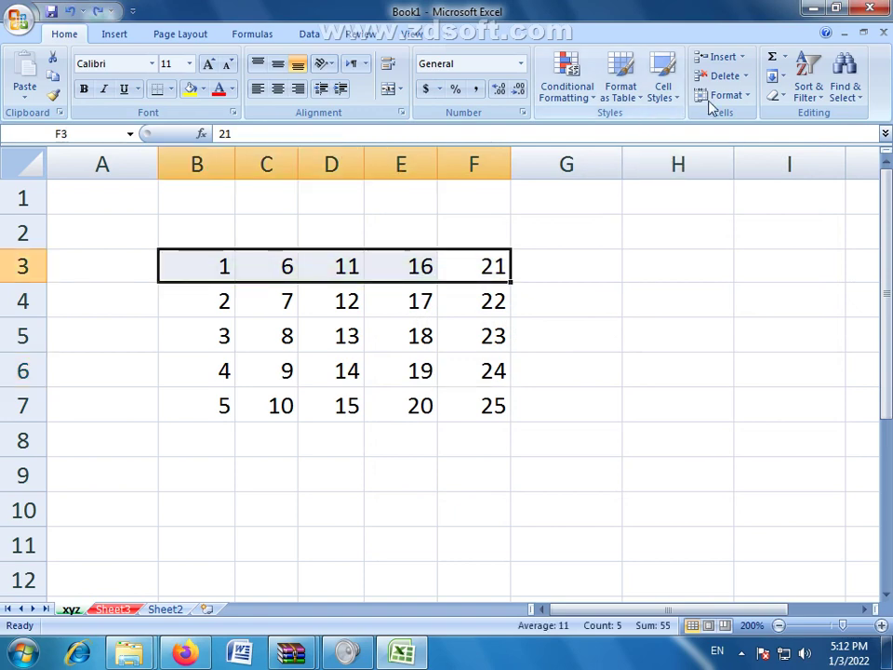
{"action": "left_click", "coordinate": [747, 97]}
{"action": "left_click", "coordinate": [754, 417]}
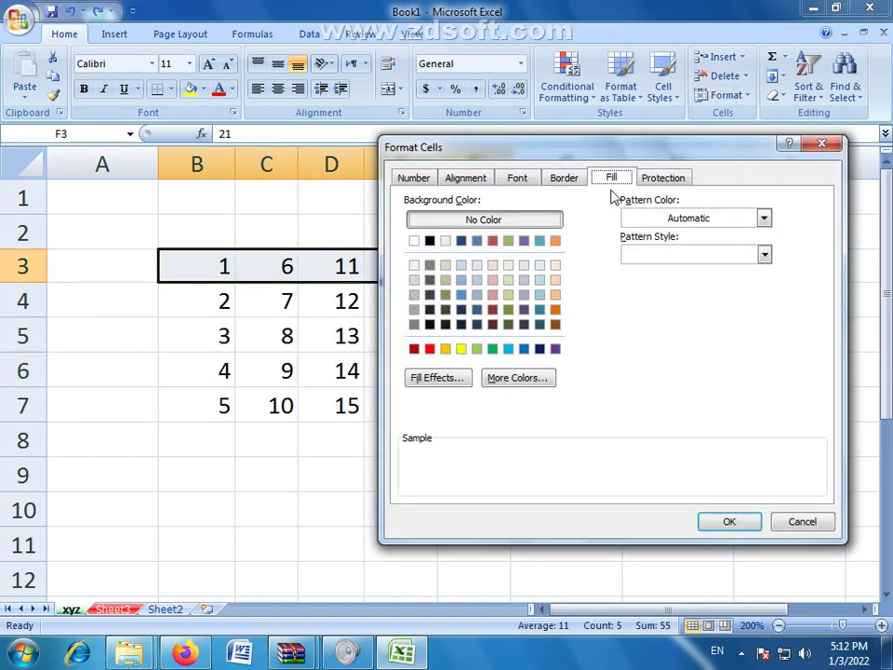
{"action": "left_click", "coordinate": [656, 182]}
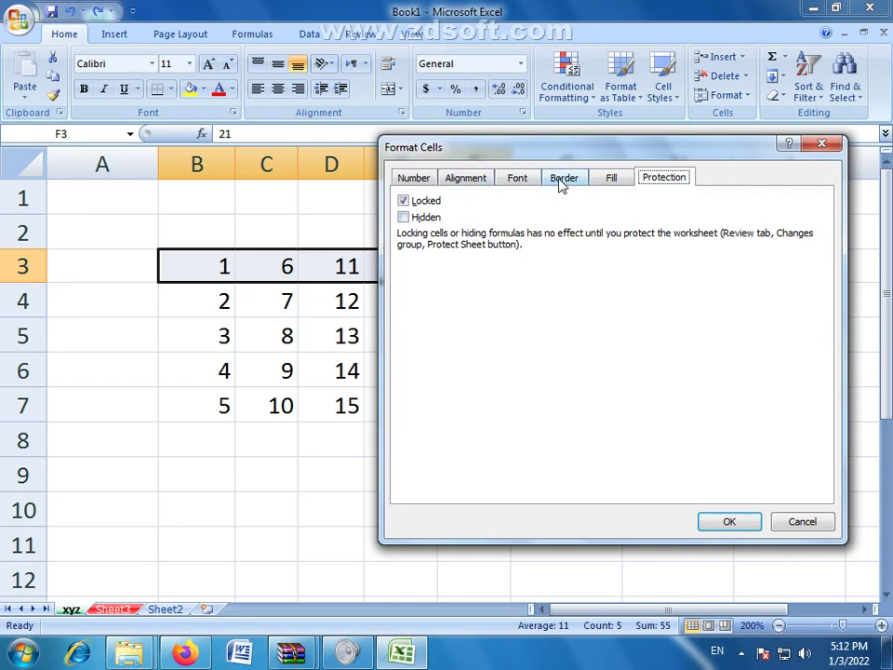
{"action": "left_click", "coordinate": [514, 182]}
{"action": "left_click", "coordinate": [465, 177]}
{"action": "left_click", "coordinate": [416, 181]}
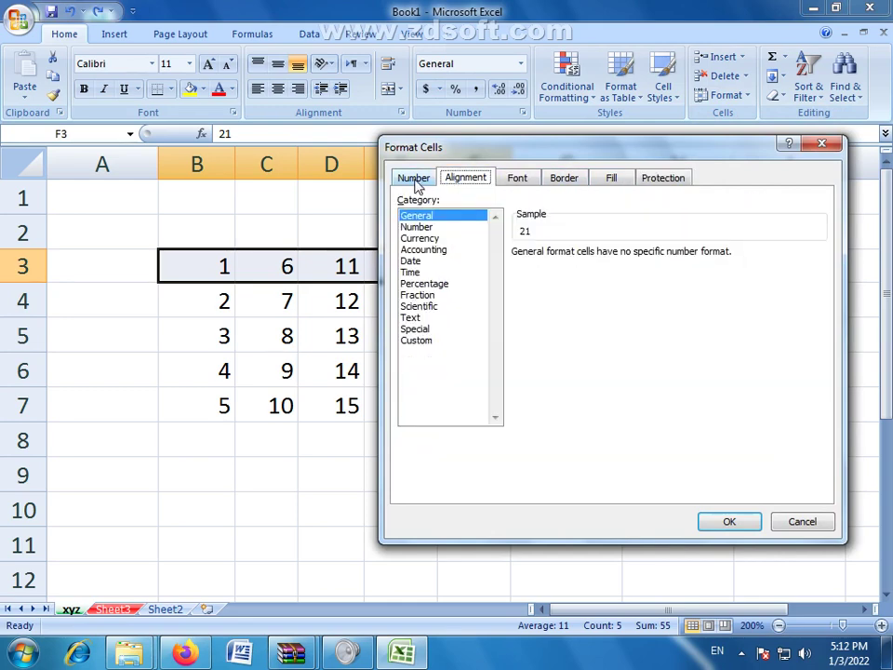
{"action": "left_click", "coordinate": [805, 522]}
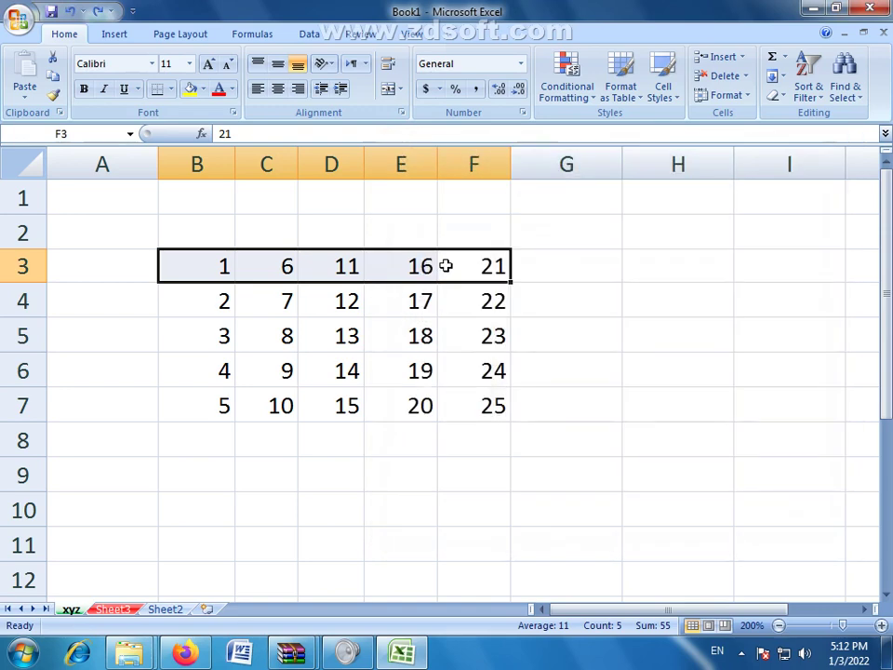
{"action": "left_click", "coordinate": [502, 328]}
{"action": "left_click", "coordinate": [664, 319]}
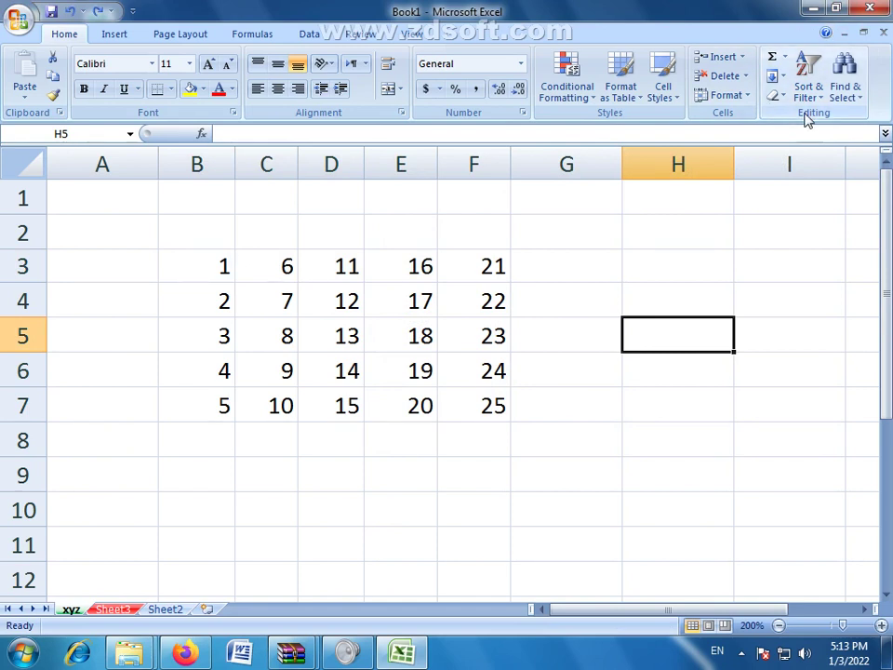
{"action": "left_click_drag", "start_coordinate": [663, 615], "coordinate": [750, 612]}
{"action": "left_click", "coordinate": [377, 284]}
{"action": "left_click", "coordinate": [290, 275]}
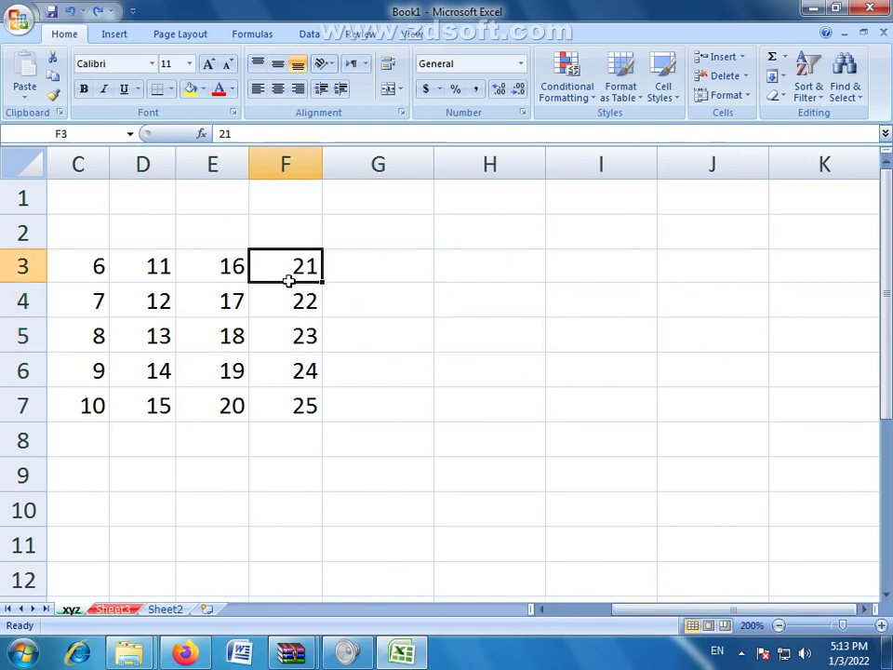
{"action": "left_click", "coordinate": [483, 261]}
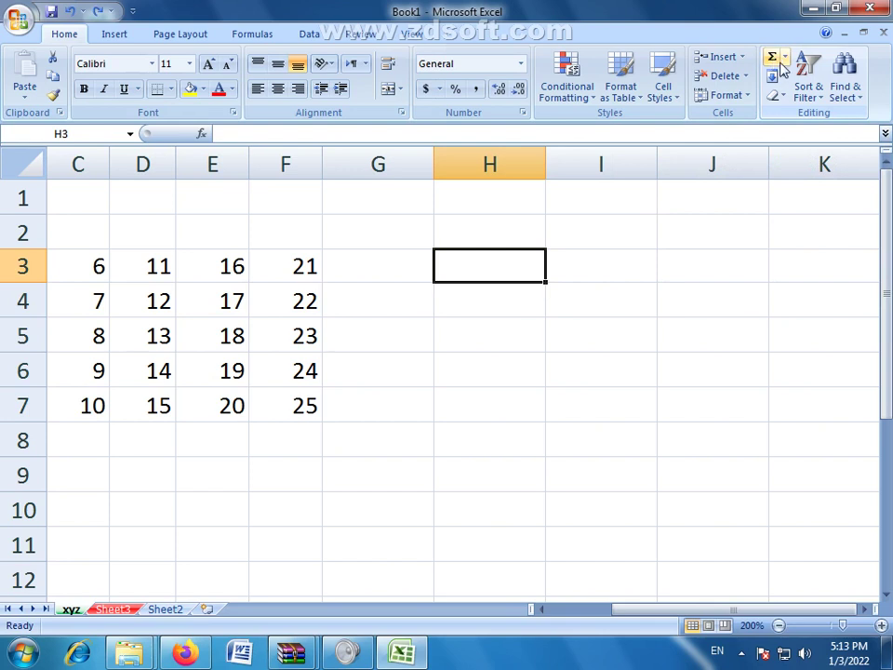
{"action": "left_click", "coordinate": [462, 469]}
{"action": "left_click_drag", "start_coordinate": [308, 261], "coordinate": [303, 404]}
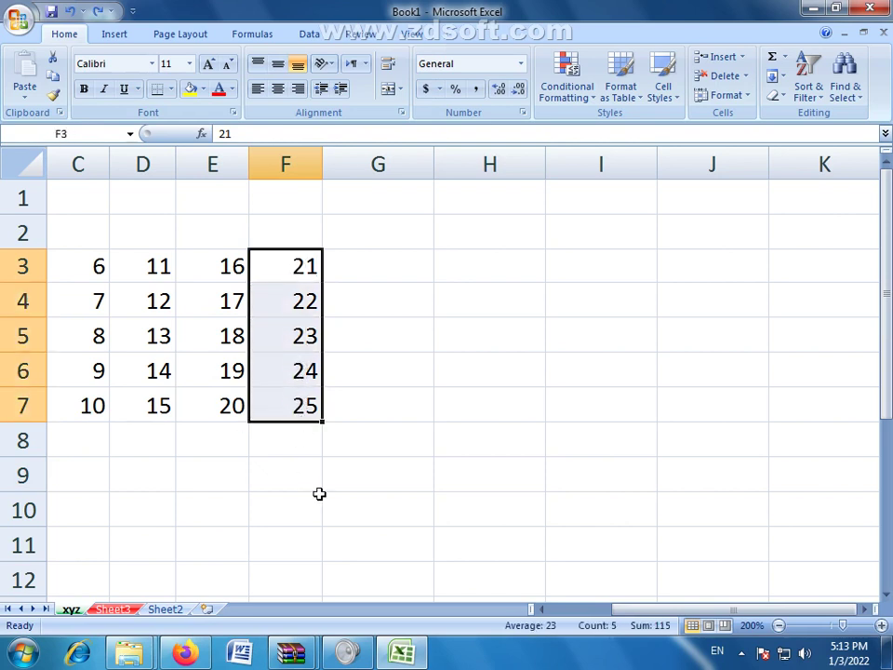
{"action": "left_click", "coordinate": [355, 483]}
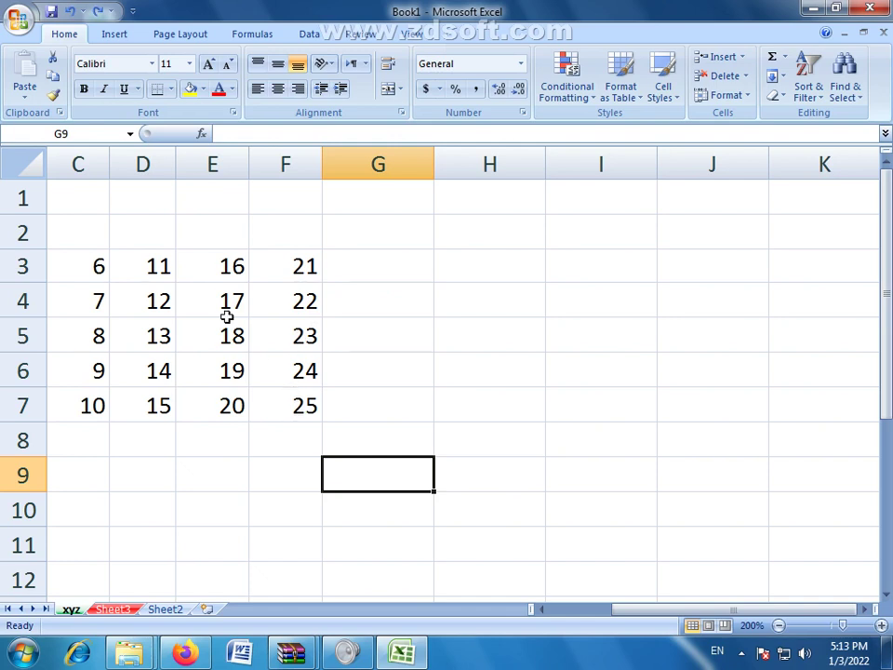
{"action": "left_click_drag", "start_coordinate": [161, 264], "coordinate": [283, 409]}
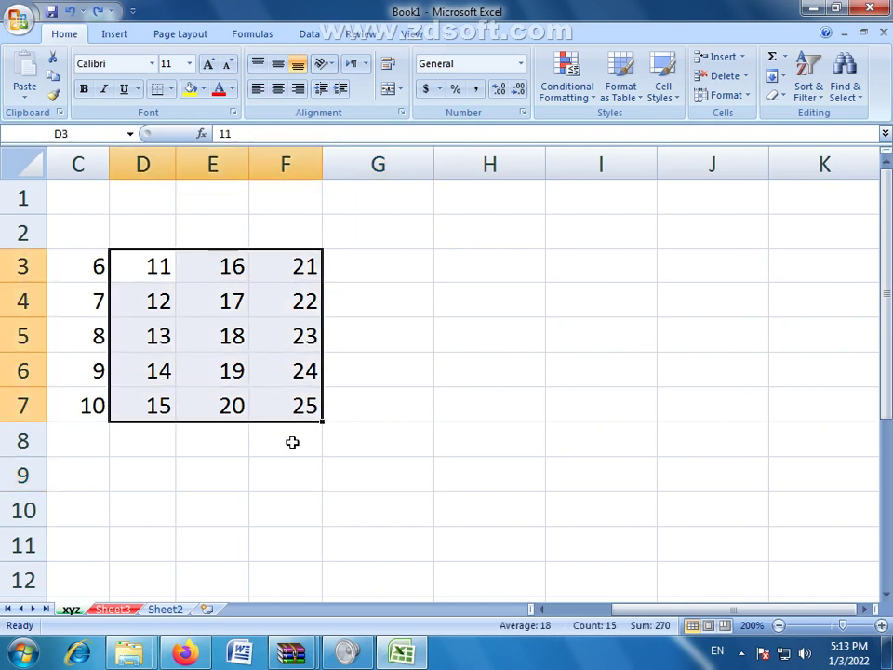
{"action": "left_click", "coordinate": [293, 452]}
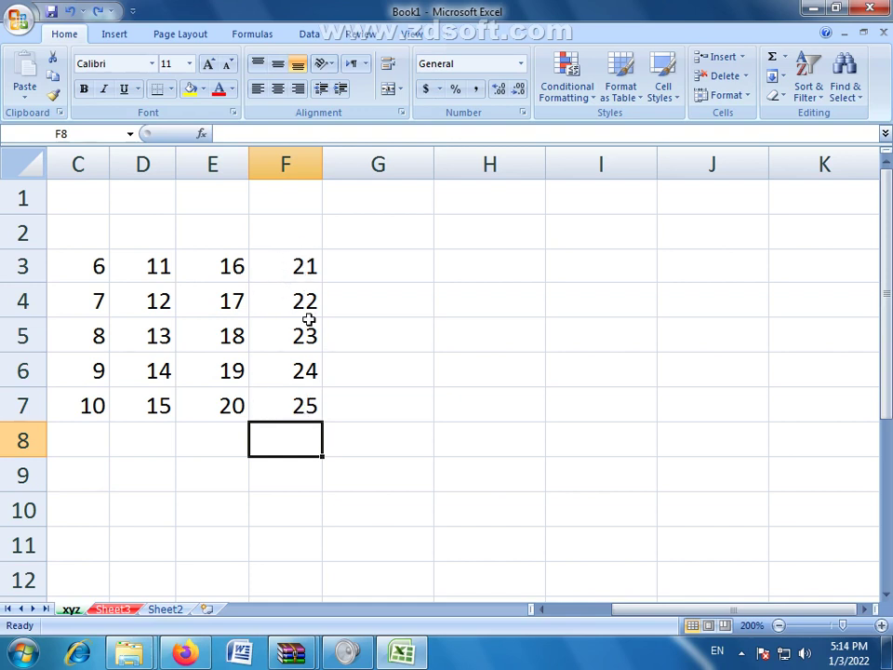
{"action": "left_click_drag", "start_coordinate": [285, 262], "coordinate": [302, 400]}
{"action": "left_click", "coordinate": [292, 439]}
{"action": "left_click_drag", "start_coordinate": [289, 263], "coordinate": [303, 400]}
{"action": "left_click", "coordinate": [785, 60]}
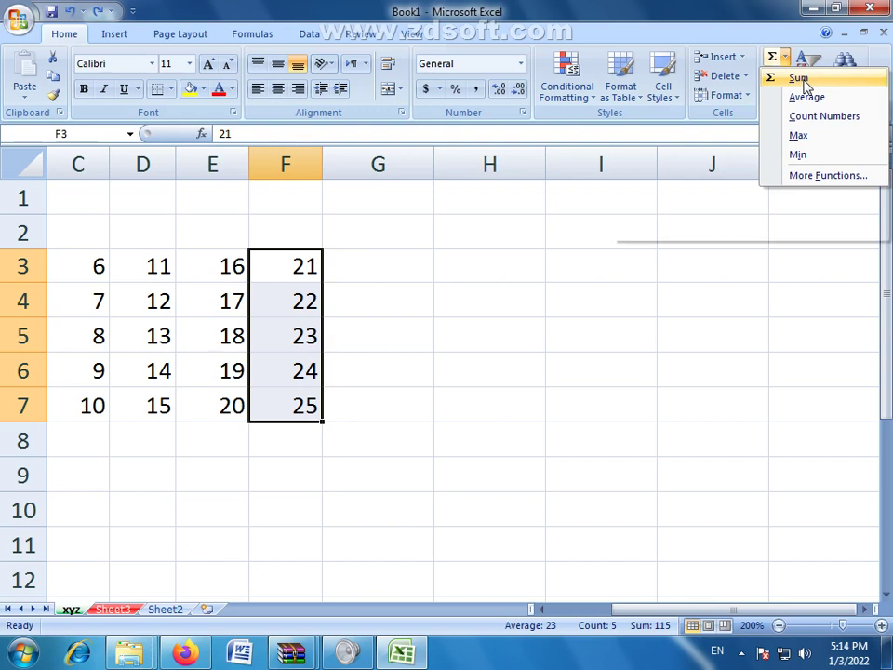
{"action": "left_click", "coordinate": [803, 82]}
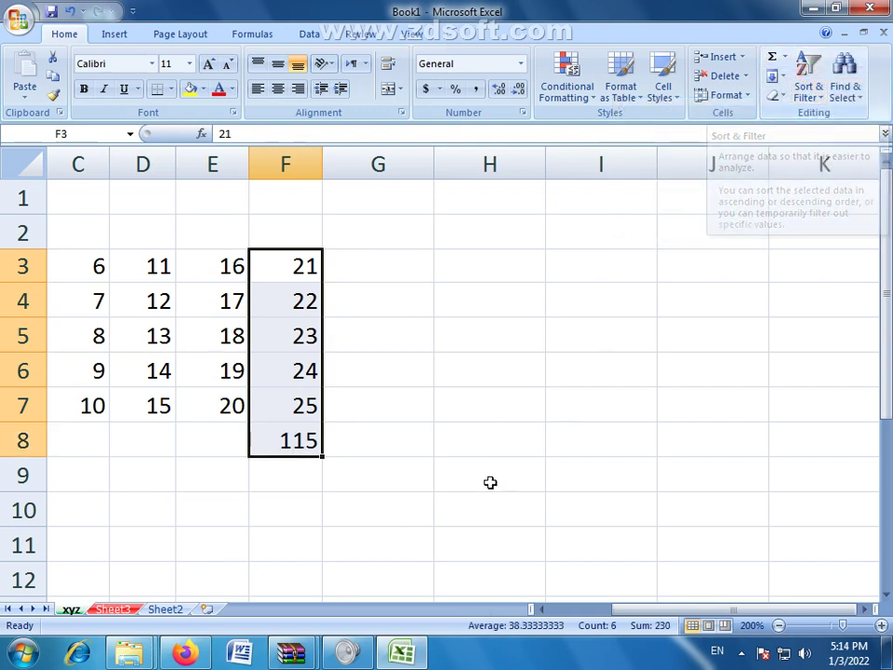
{"action": "left_click", "coordinate": [490, 482]}
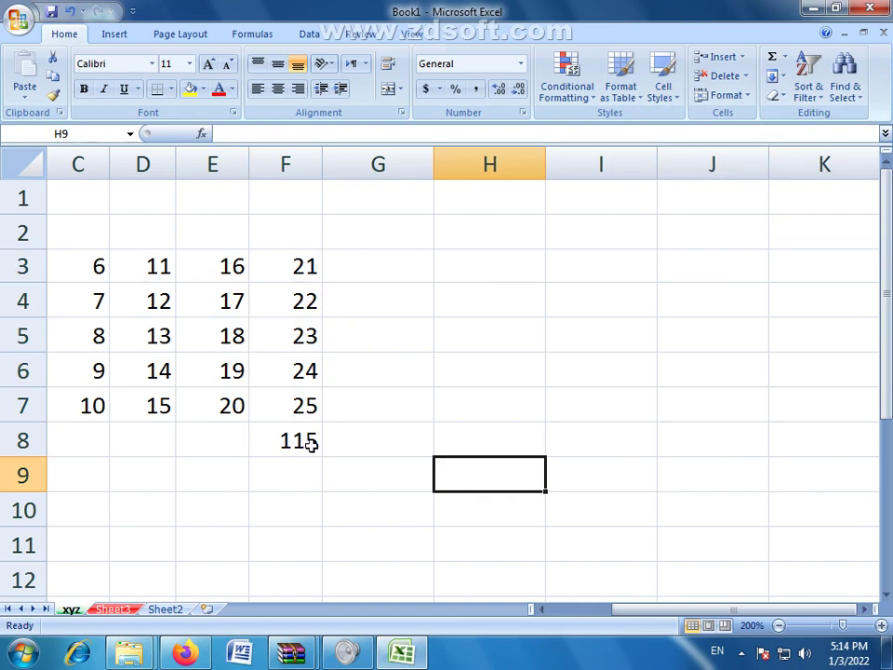
{"action": "left_click", "coordinate": [314, 337]}
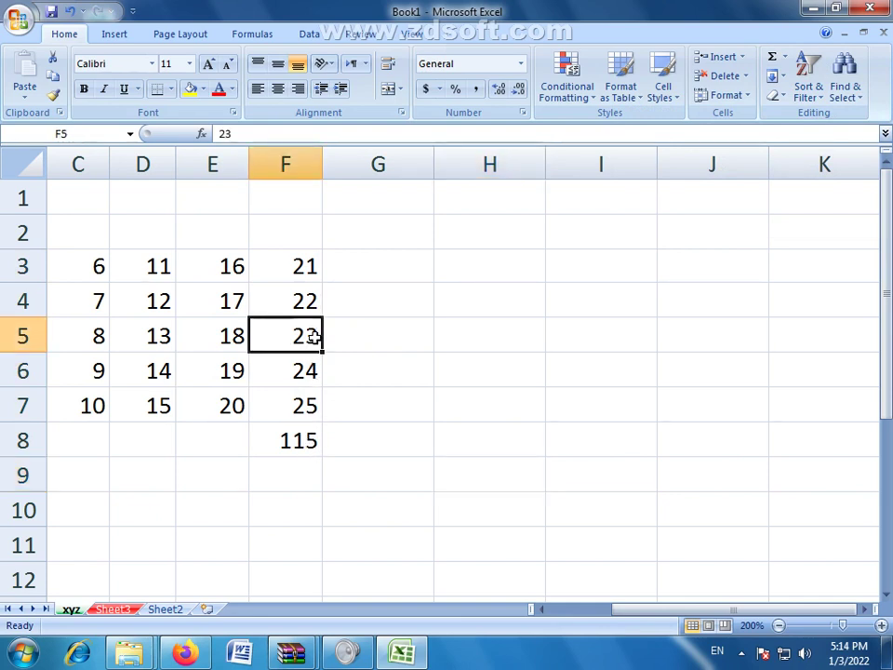
{"action": "type", "text": "584"}
{"action": "key", "text": "Return"}
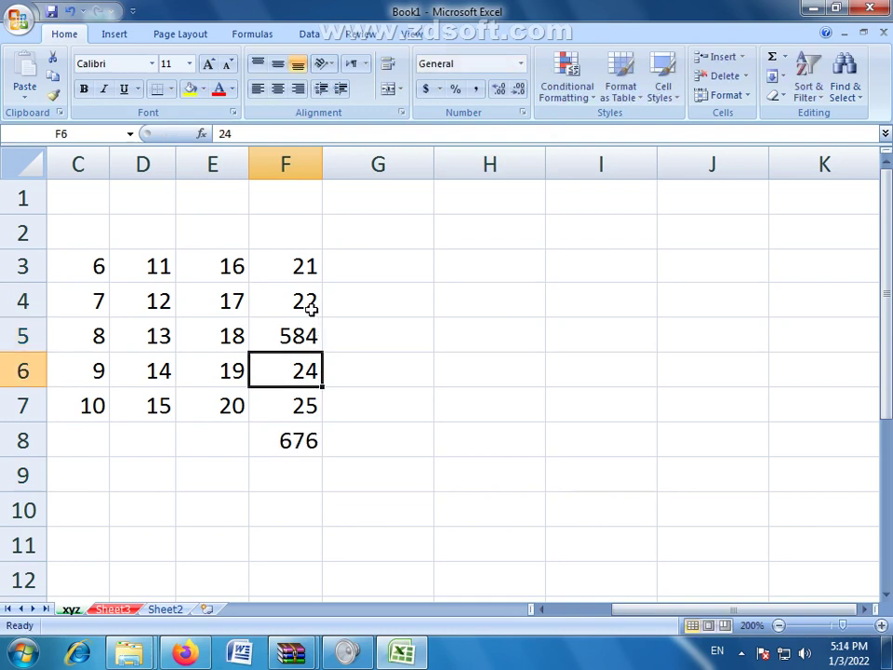
{"action": "left_click", "coordinate": [312, 304]}
{"action": "type", "text": "358"}
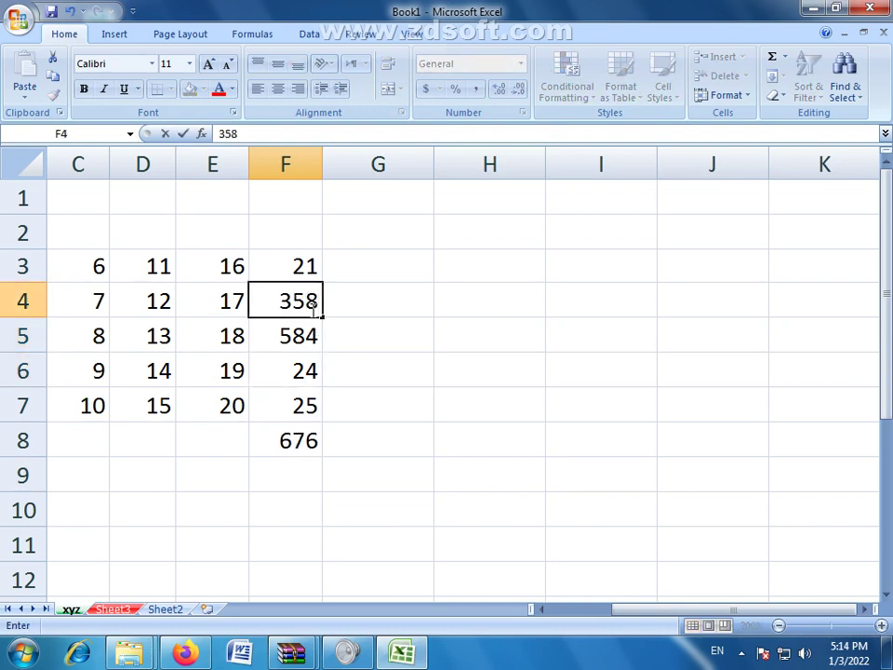
{"action": "key", "text": "Return"}
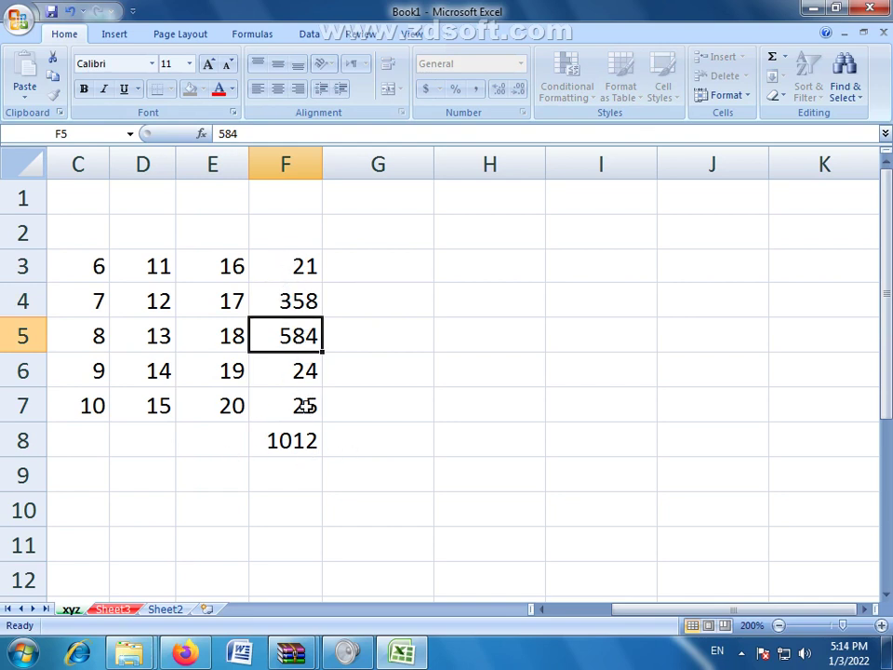
{"action": "key", "text": "ctrl+z"}
{"action": "key", "text": "ctrl+z"}
{"action": "key", "text": "ctrl+z"}
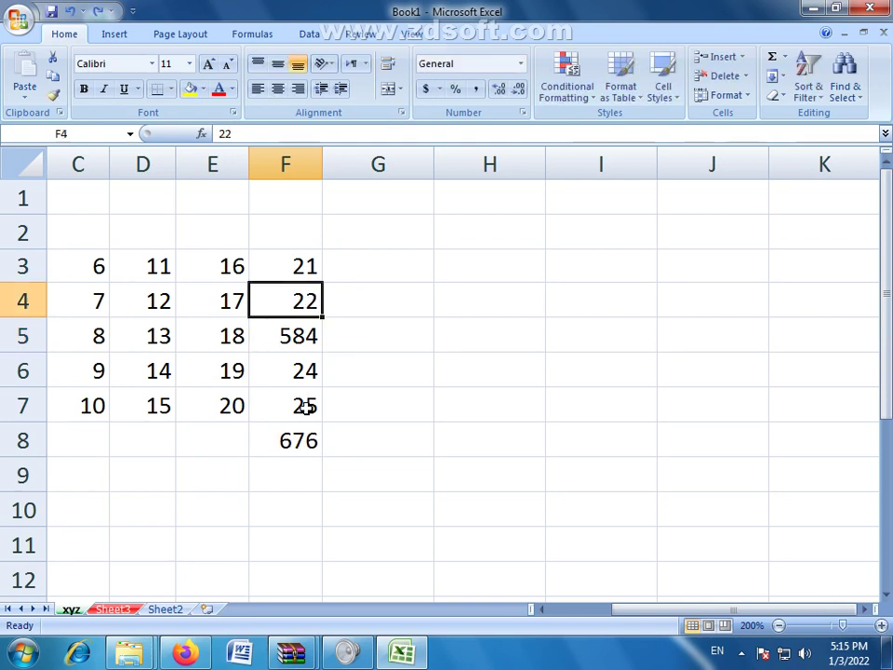
{"action": "left_click", "coordinate": [333, 361]}
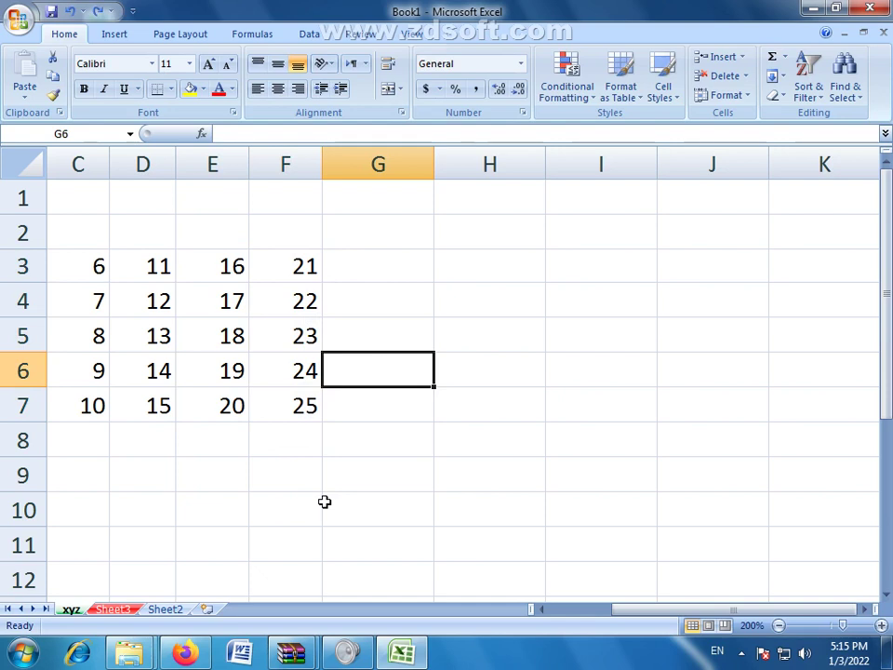
{"action": "left_click", "coordinate": [805, 365]}
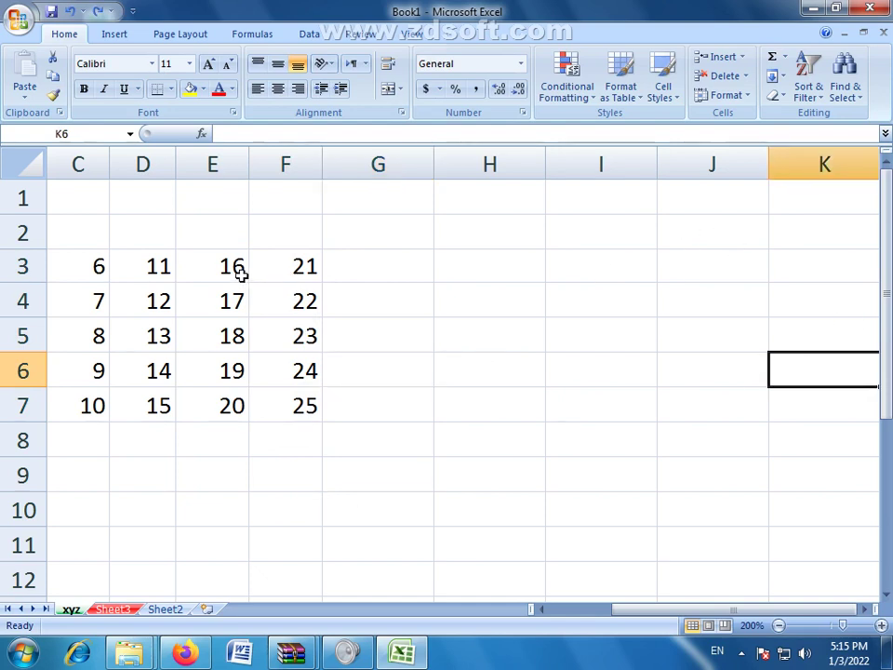
{"action": "left_click", "coordinate": [300, 266]}
{"action": "left_click_drag", "start_coordinate": [299, 266], "coordinate": [298, 405]}
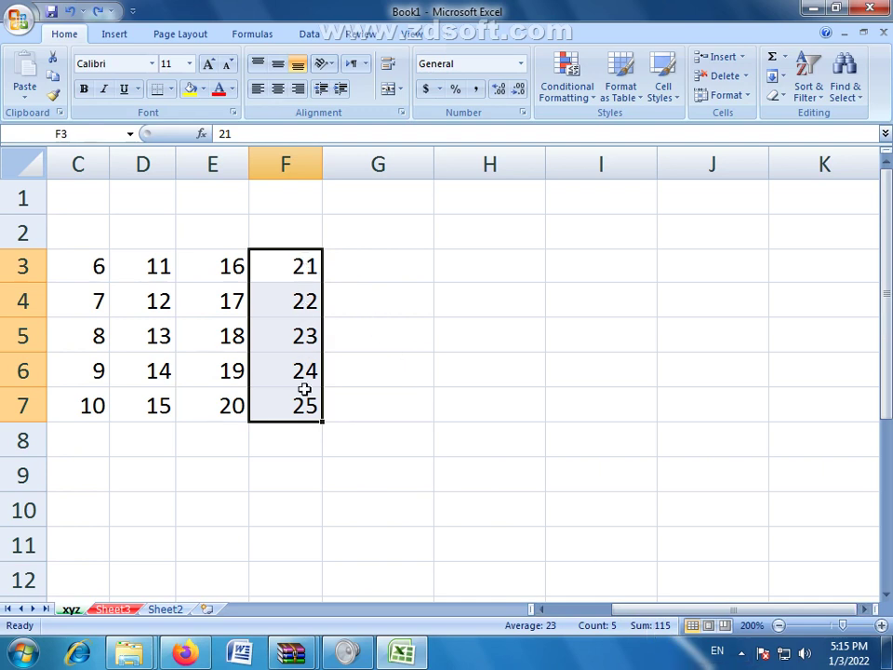
{"action": "left_click", "coordinate": [171, 268]}
{"action": "left_click_drag", "start_coordinate": [198, 296], "coordinate": [295, 399]}
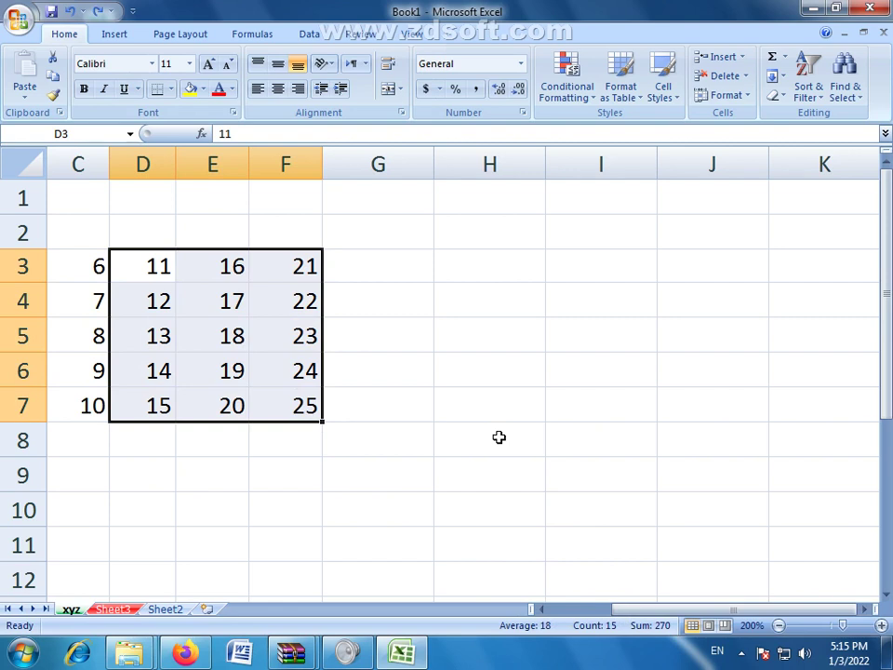
{"action": "left_click", "coordinate": [498, 437]}
Step: Enter 485 in E4, 478 in D5 and 4122 in E6, check D3:F7's sum, then undo
{"action": "left_click", "coordinate": [225, 299]}
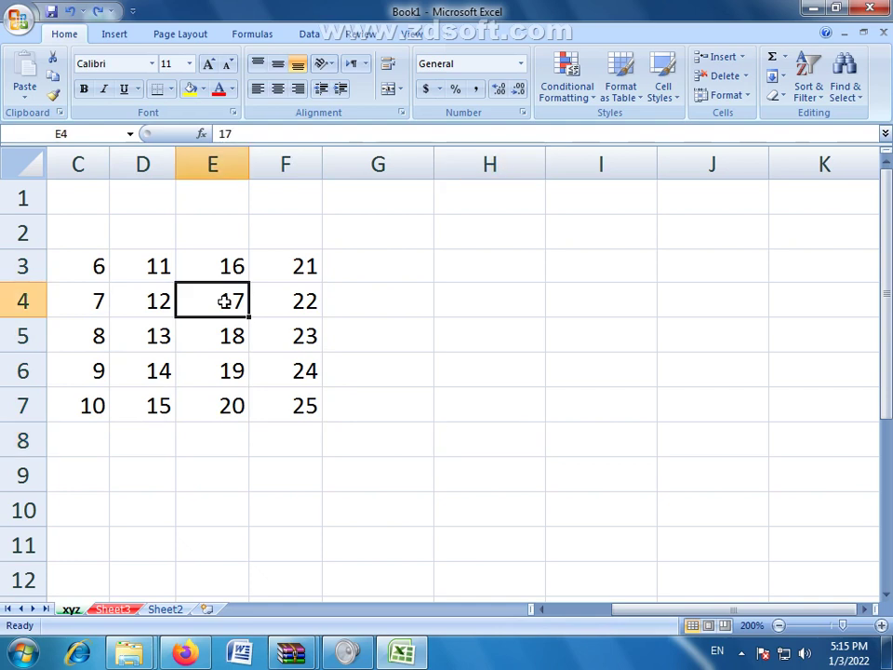
{"action": "type", "text": "dsg"}
{"action": "key", "text": "BackSpace"}
{"action": "key", "text": "BackSpace"}
{"action": "key", "text": "BackSpace"}
{"action": "type", "text": "485"}
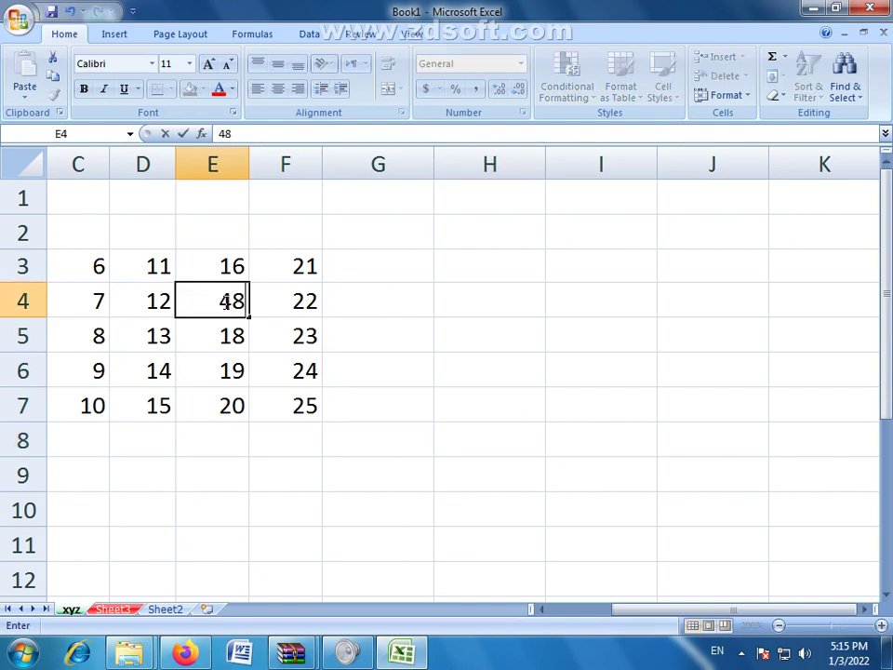
{"action": "left_click", "coordinate": [149, 336]}
{"action": "type", "text": "478"}
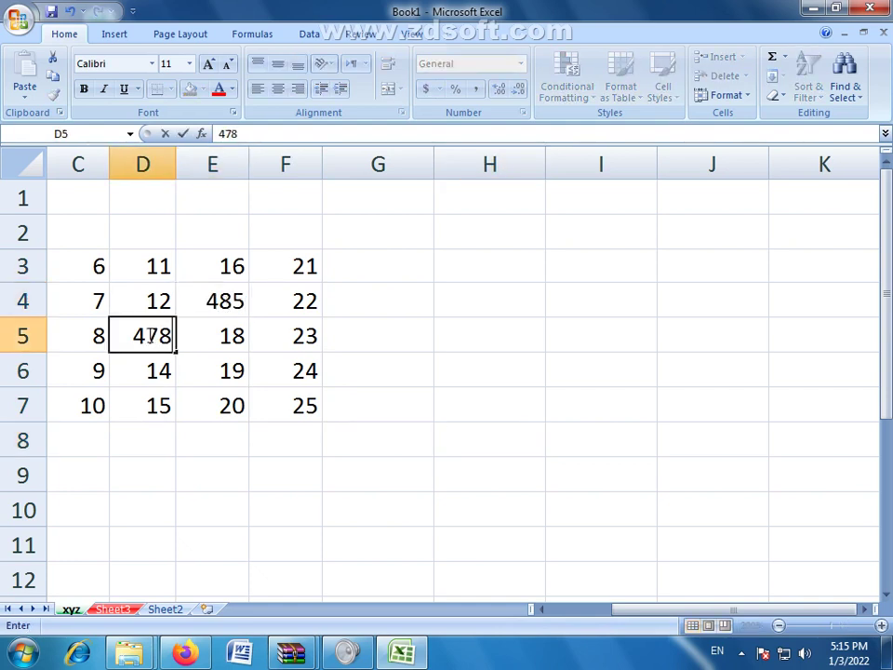
{"action": "left_click", "coordinate": [228, 372]}
{"action": "type", "text": "4122"}
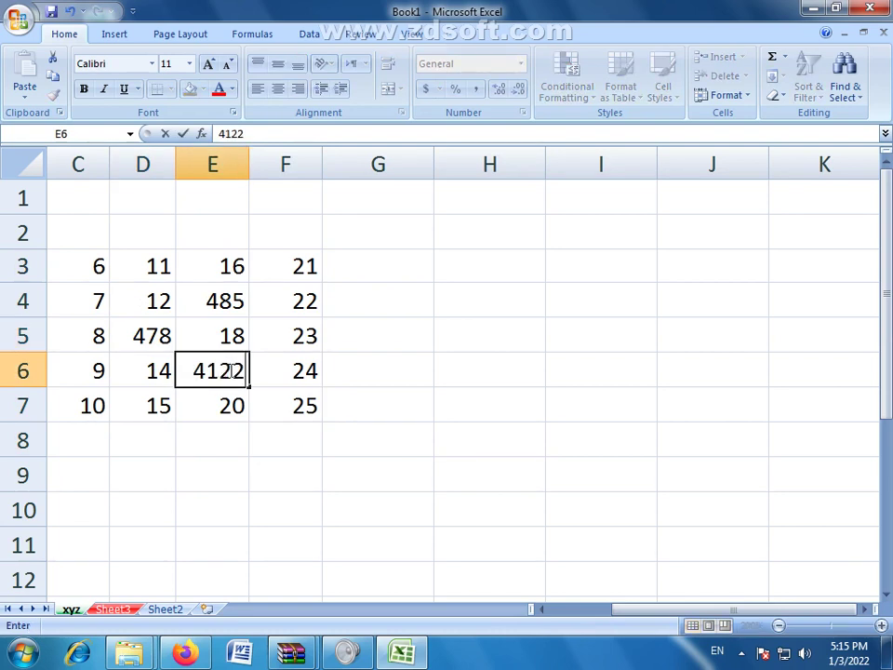
{"action": "left_click", "coordinate": [301, 465]}
{"action": "left_click_drag", "start_coordinate": [136, 271], "coordinate": [286, 400]}
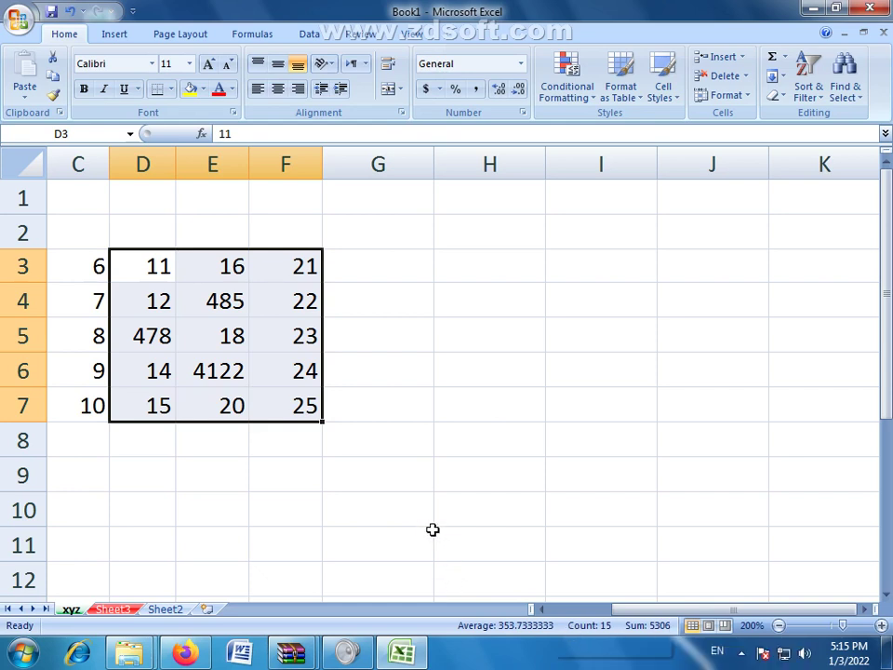
{"action": "key", "text": "ctrl+z"}
{"action": "key", "text": "ctrl+z"}
{"action": "key", "text": "ctrl+z"}
Step: Select column F's values 21–25 to see their 115 total, then select cell H5
{"action": "left_click", "coordinate": [489, 474]}
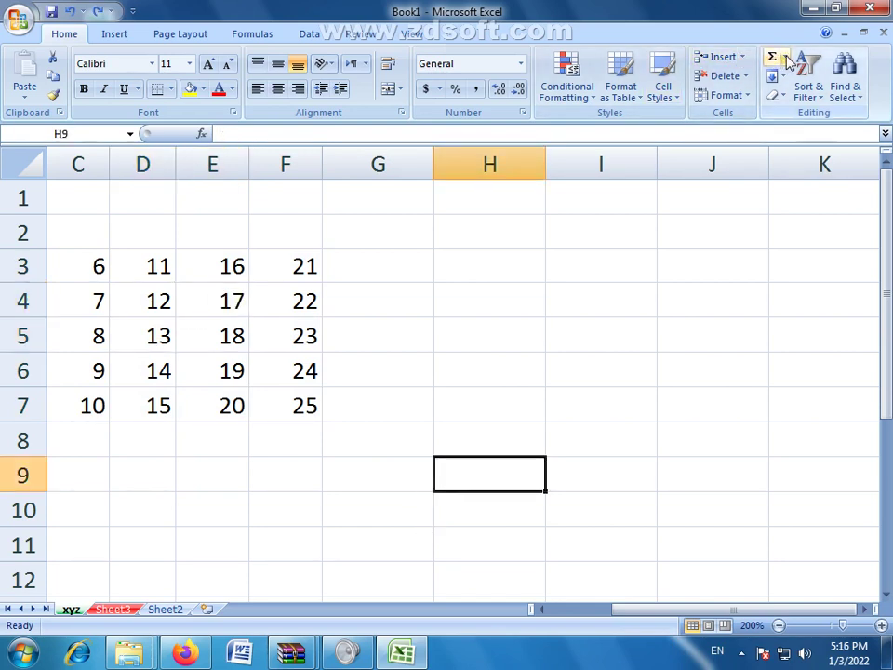
{"action": "left_click_drag", "start_coordinate": [297, 266], "coordinate": [310, 409]}
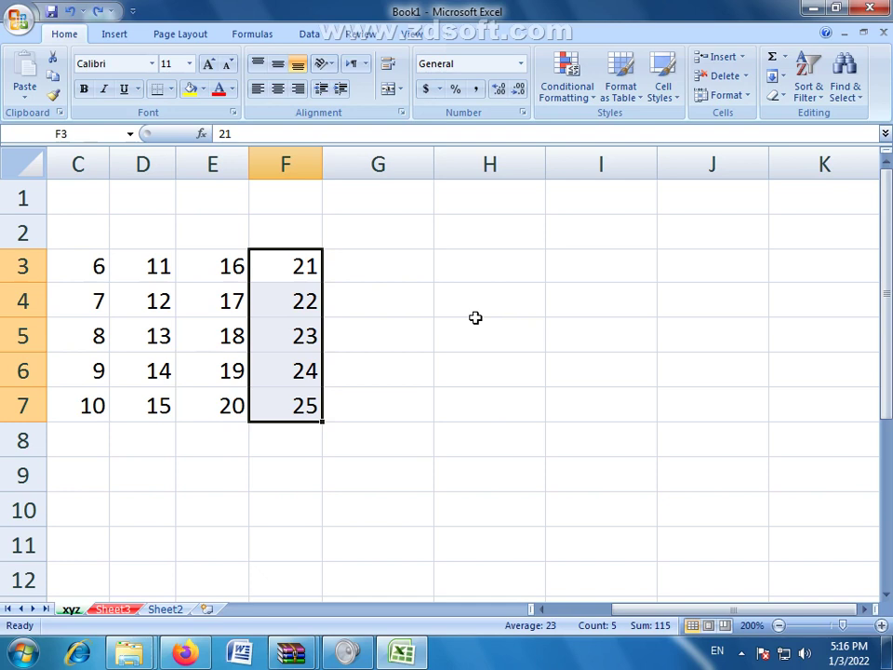
{"action": "left_click", "coordinate": [438, 335]}
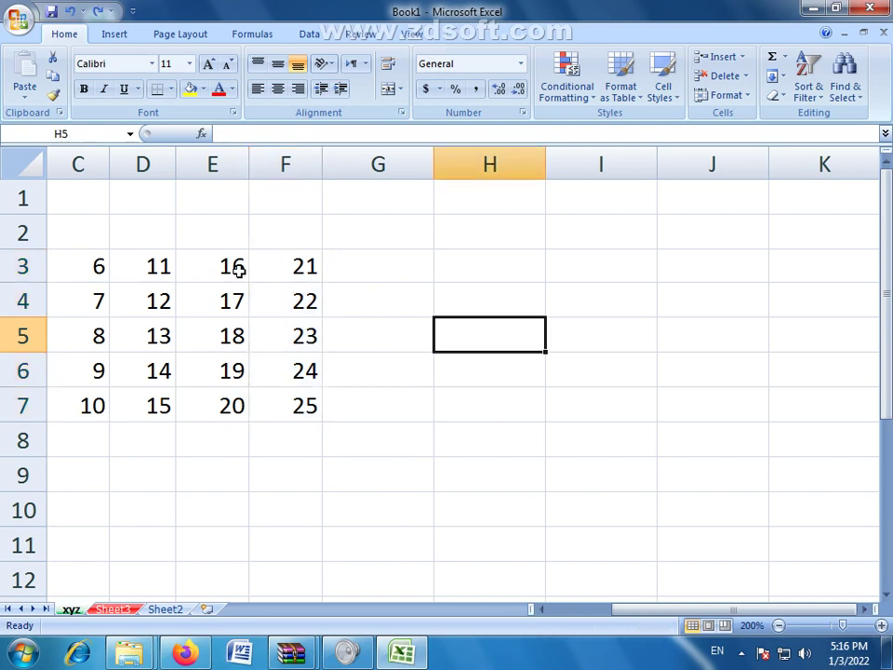
Step: Enter 6547, 854, 125, 854, 524 and 965 down I3:I8 and check their sum
{"action": "left_click", "coordinate": [644, 267]}
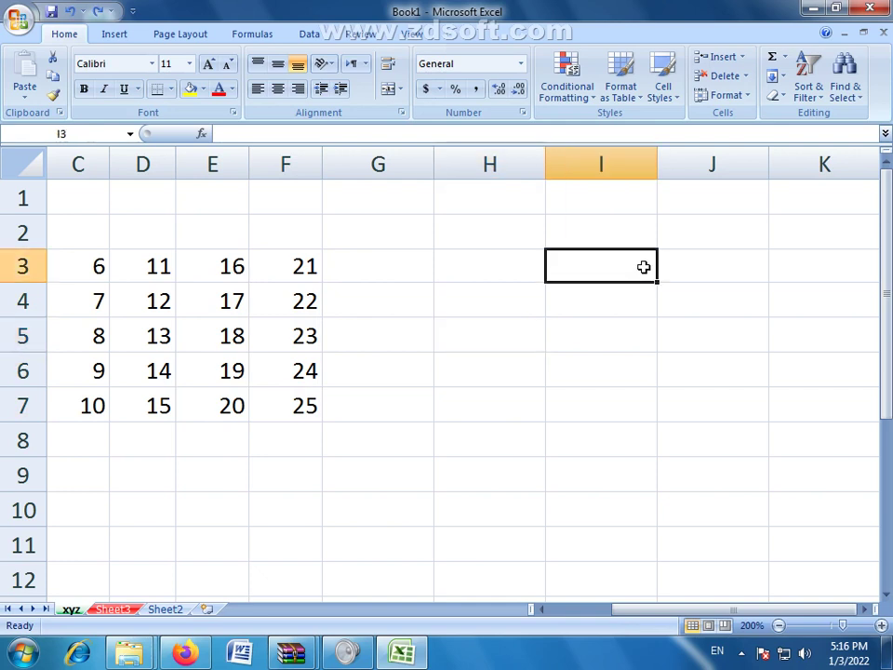
{"action": "type", "text": "6547"}
{"action": "key", "text": "Return"}
{"action": "type", "text": "854"}
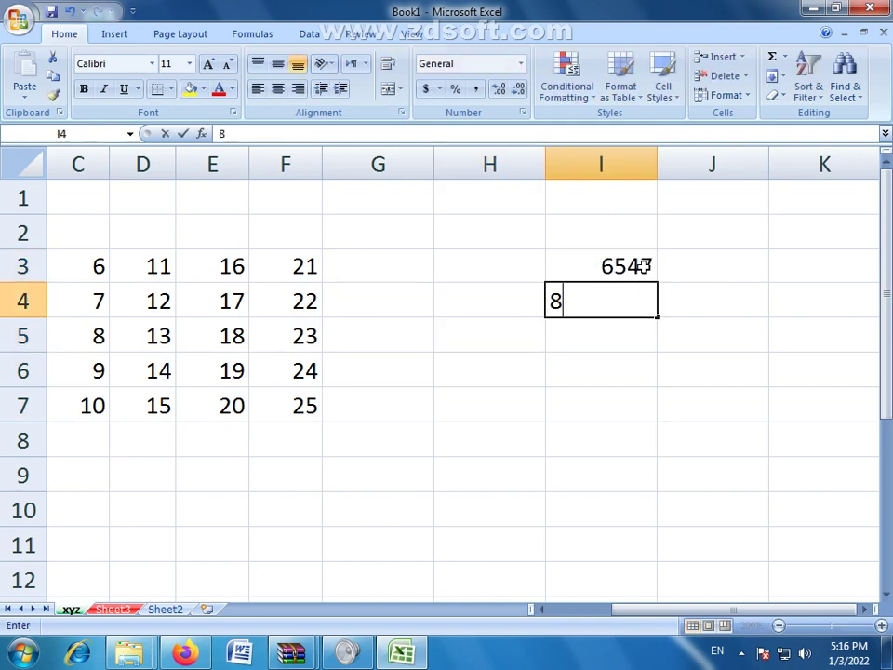
{"action": "key", "text": "Return"}
{"action": "type", "text": "125"}
{"action": "key", "text": "Return"}
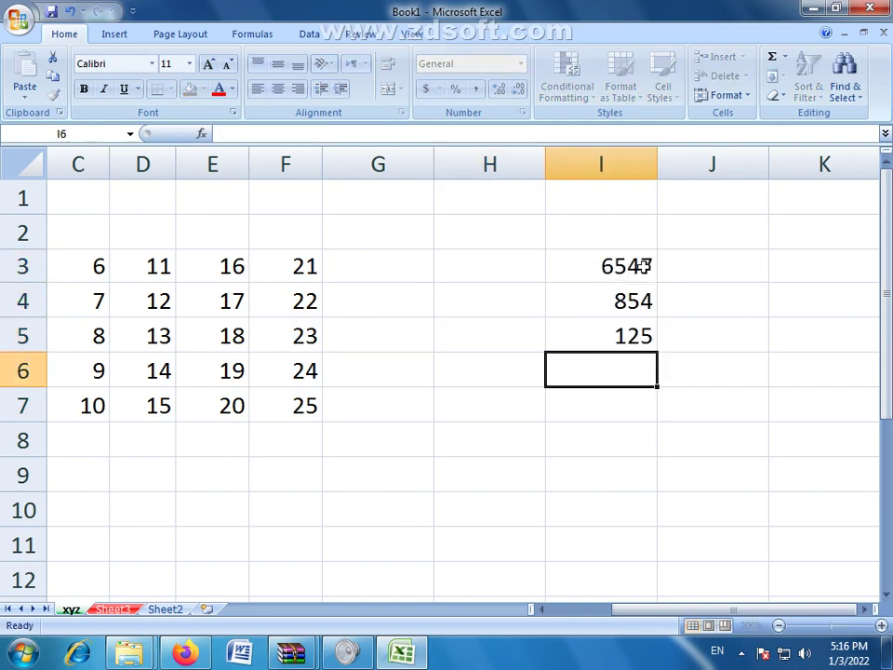
{"action": "type", "text": "854"}
{"action": "key", "text": "Return"}
{"action": "type", "text": "524"}
{"action": "key", "text": "Return"}
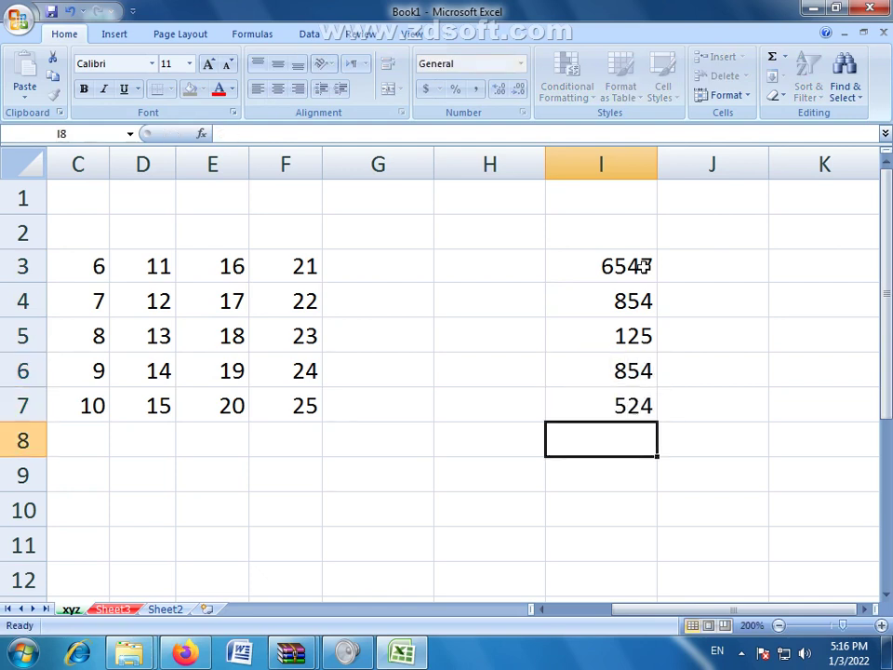
{"action": "type", "text": "965"}
{"action": "key", "text": "Return"}
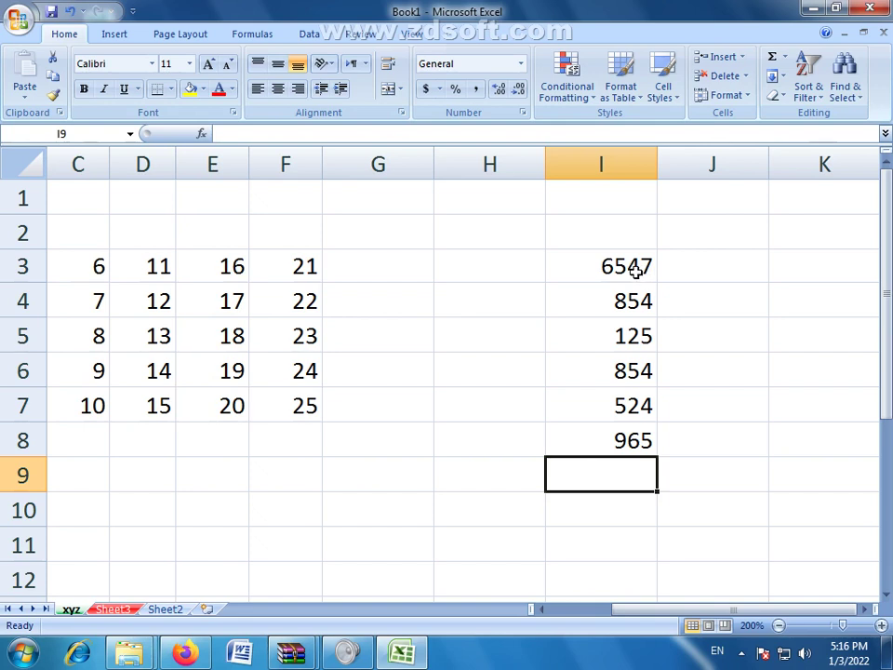
{"action": "left_click_drag", "start_coordinate": [634, 267], "coordinate": [638, 443]}
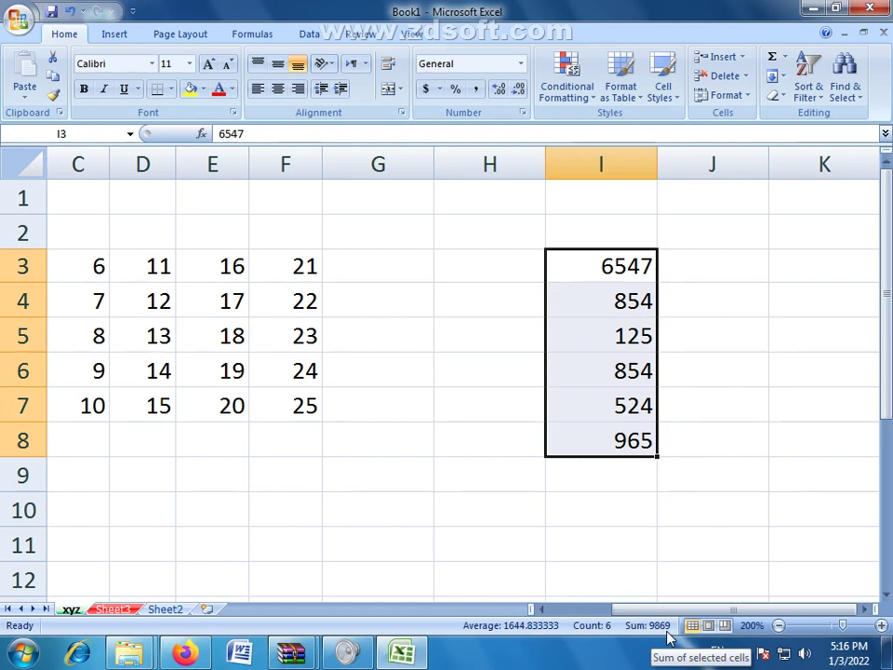
Step: Correct I5 from 125 to 1540 and reselect I3:I8 to check the new sum
{"action": "left_click", "coordinate": [621, 342]}
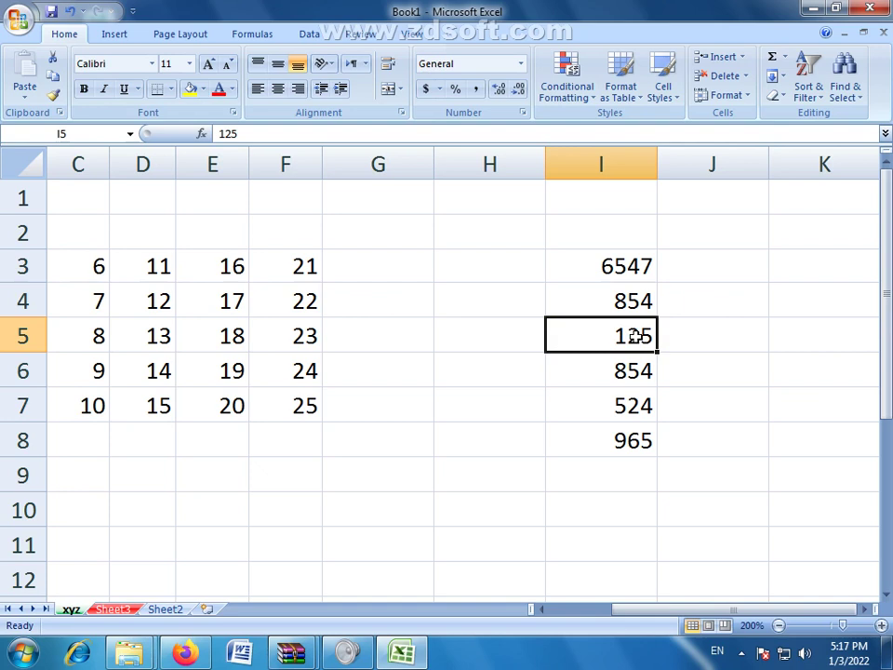
{"action": "type", "text": "154"}
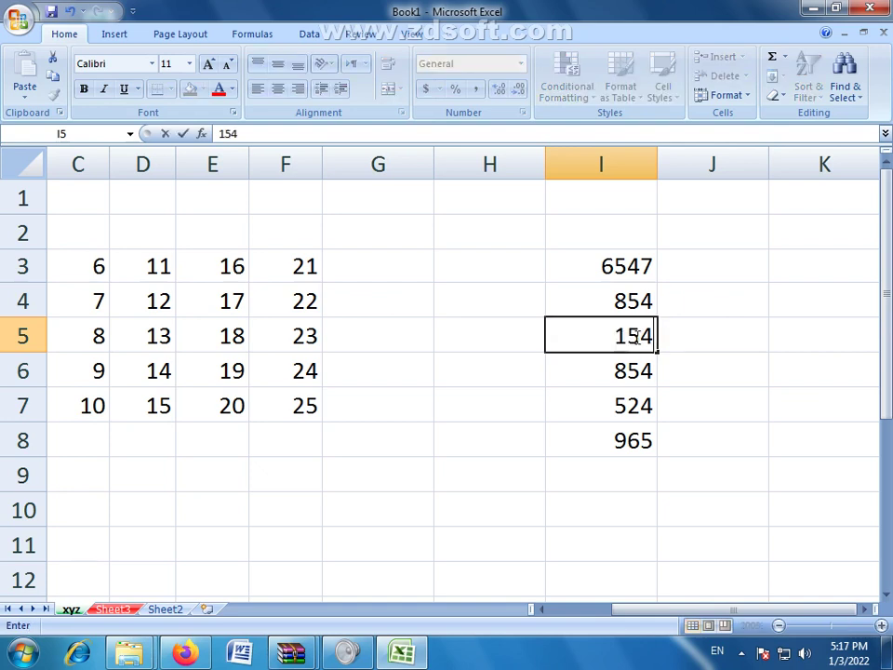
{"action": "type", "text": "0"}
{"action": "left_click", "coordinate": [624, 475]}
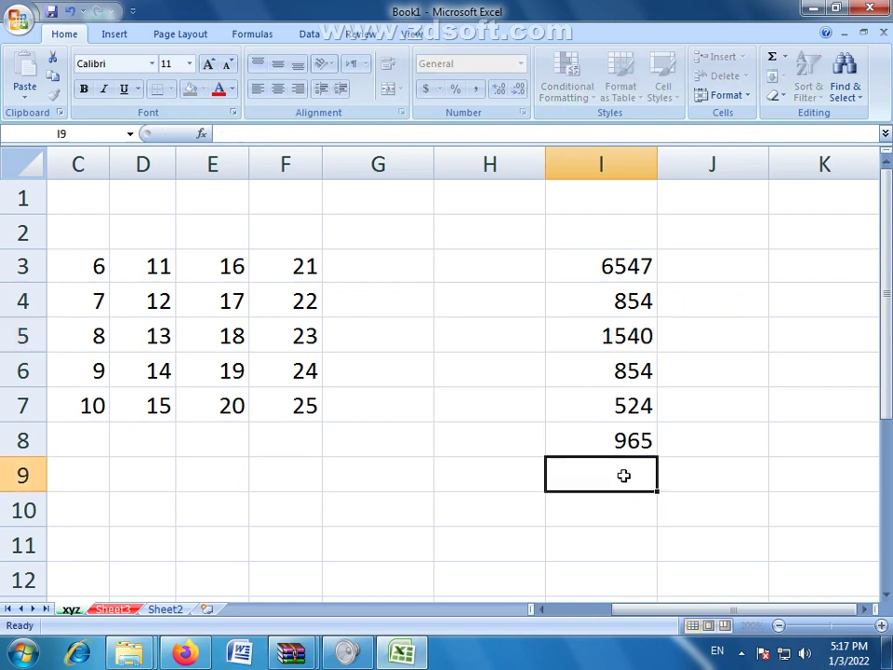
{"action": "left_click_drag", "start_coordinate": [656, 269], "coordinate": [648, 443]}
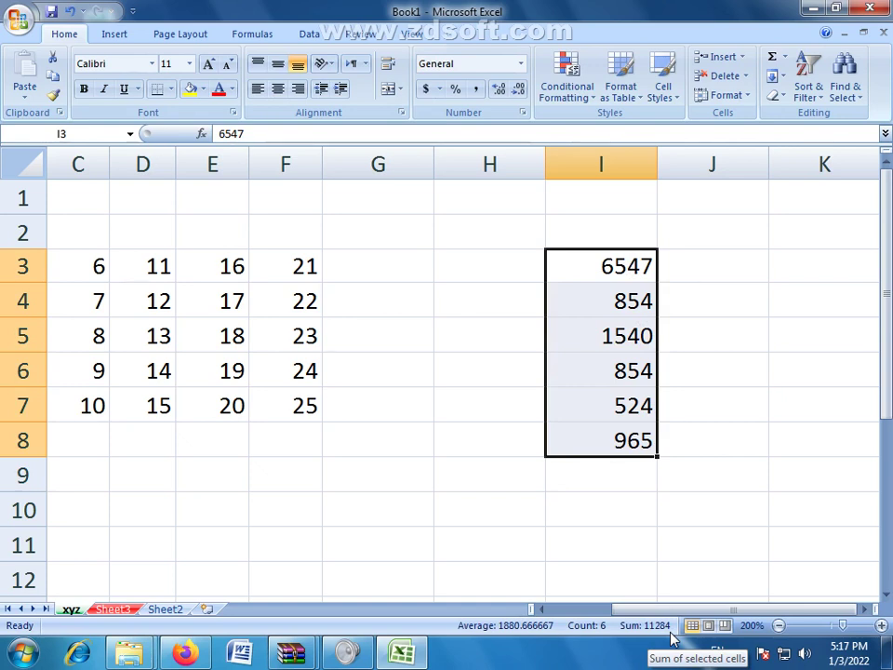
{"action": "left_click", "coordinate": [664, 496]}
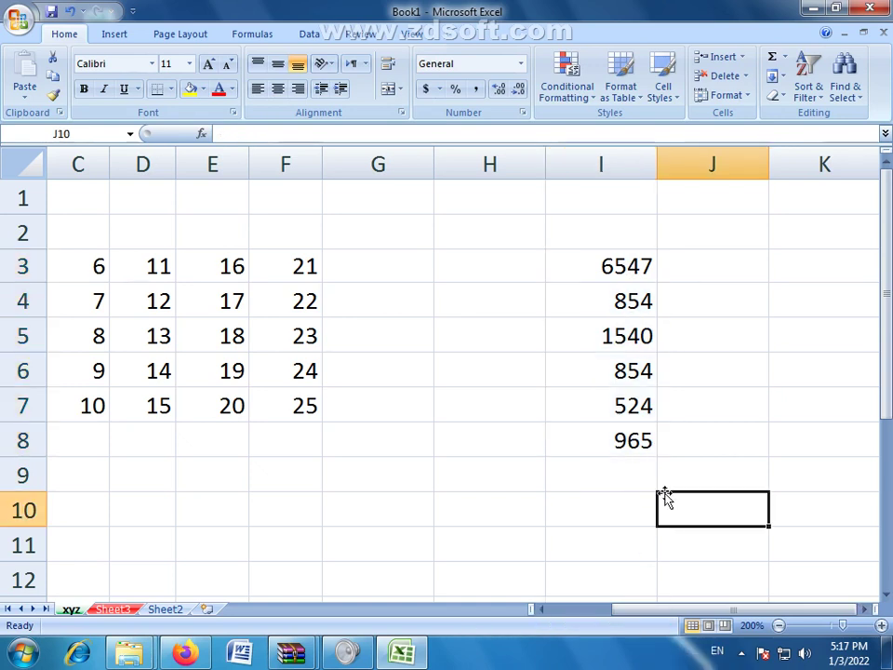
Step: AutoSum I3:I8 into cell I9, giving 11284
{"action": "left_click_drag", "start_coordinate": [602, 265], "coordinate": [611, 431]}
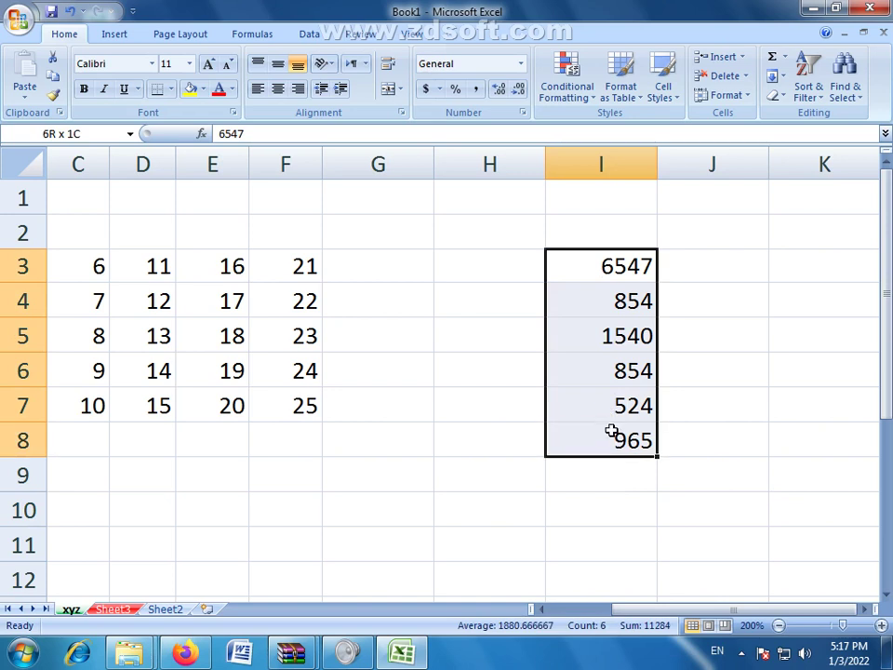
{"action": "left_click", "coordinate": [784, 57]}
{"action": "left_click", "coordinate": [797, 80]}
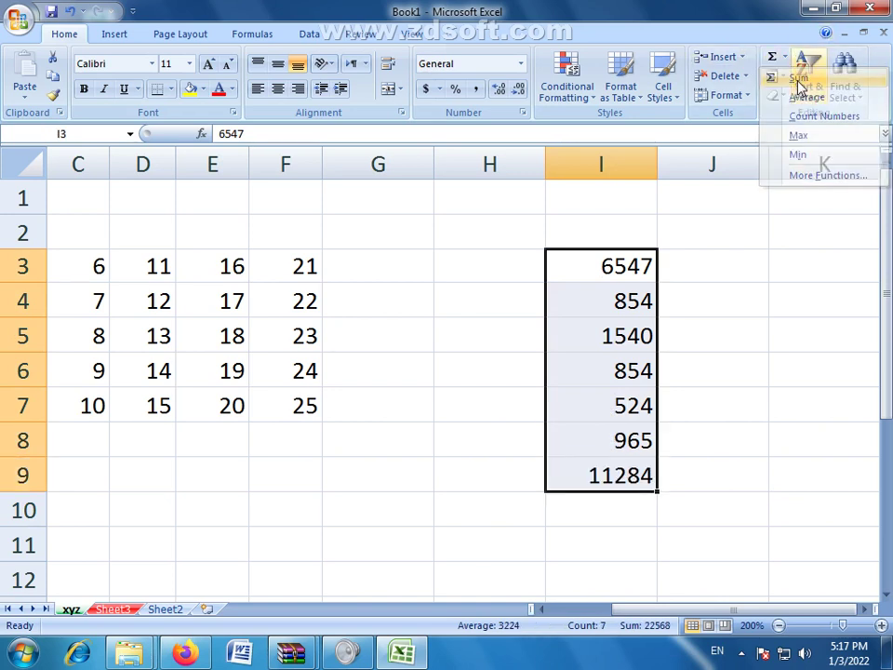
Step: Add a top border above the 11284 total in I9
{"action": "left_click", "coordinate": [634, 474]}
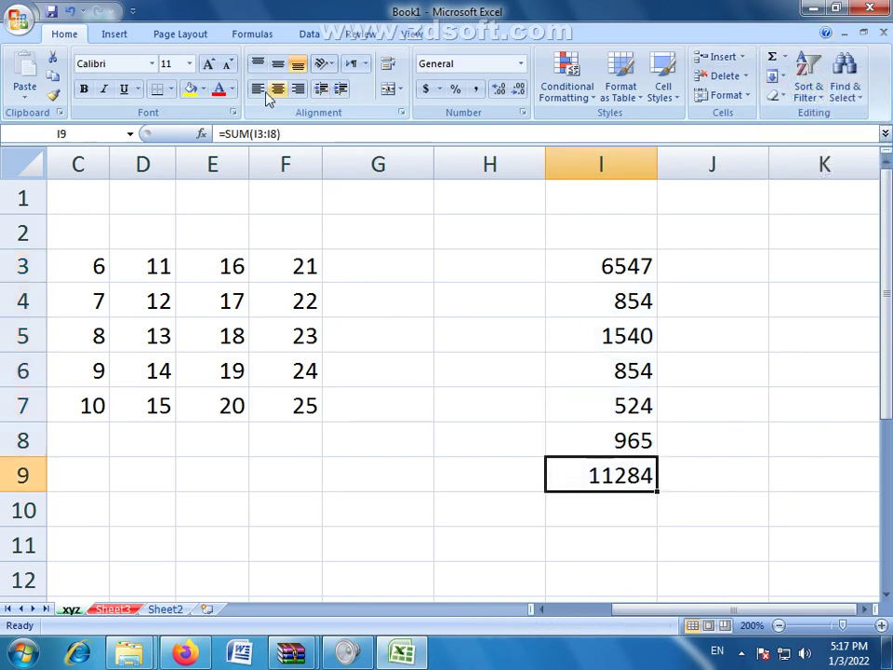
{"action": "left_click", "coordinate": [171, 89]}
{"action": "left_click", "coordinate": [189, 149]}
{"action": "left_click", "coordinate": [749, 579]}
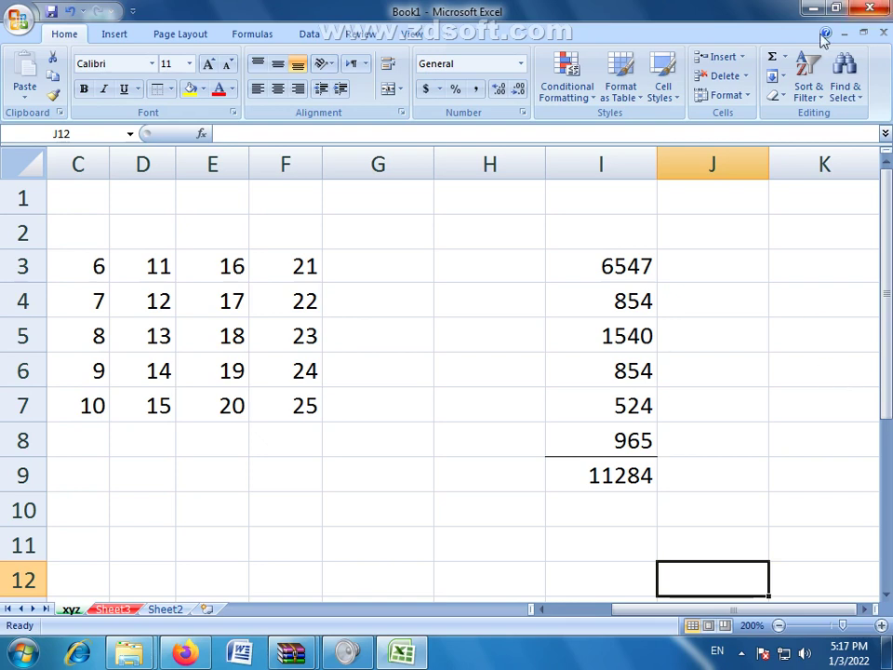
Step: Select F3:F7 and apply a function from the AutoSum list of summary functions
{"action": "left_click", "coordinate": [784, 57]}
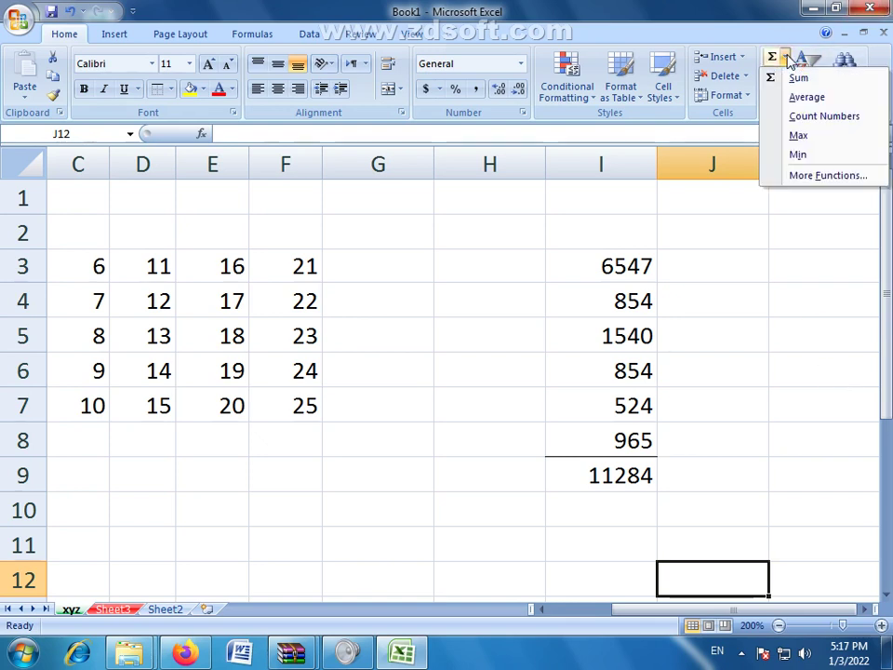
{"action": "left_click_drag", "start_coordinate": [297, 258], "coordinate": [305, 402]}
{"action": "left_click", "coordinate": [784, 56]}
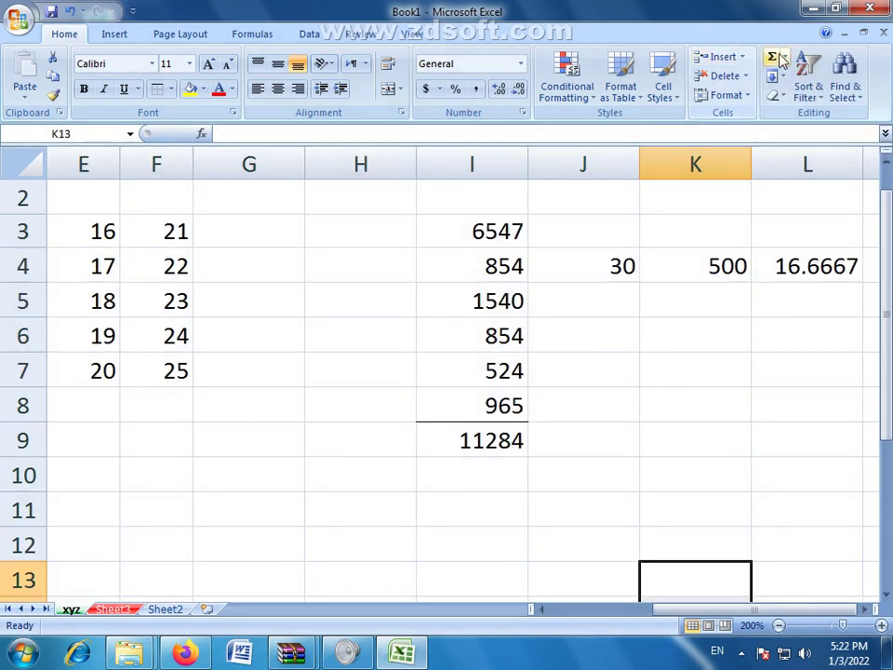
Step: Use the AutoSum functions to get 30, 500 and 16.6667 in J4:L4, then open the Fill dropdown
{"action": "left_click", "coordinate": [784, 58]}
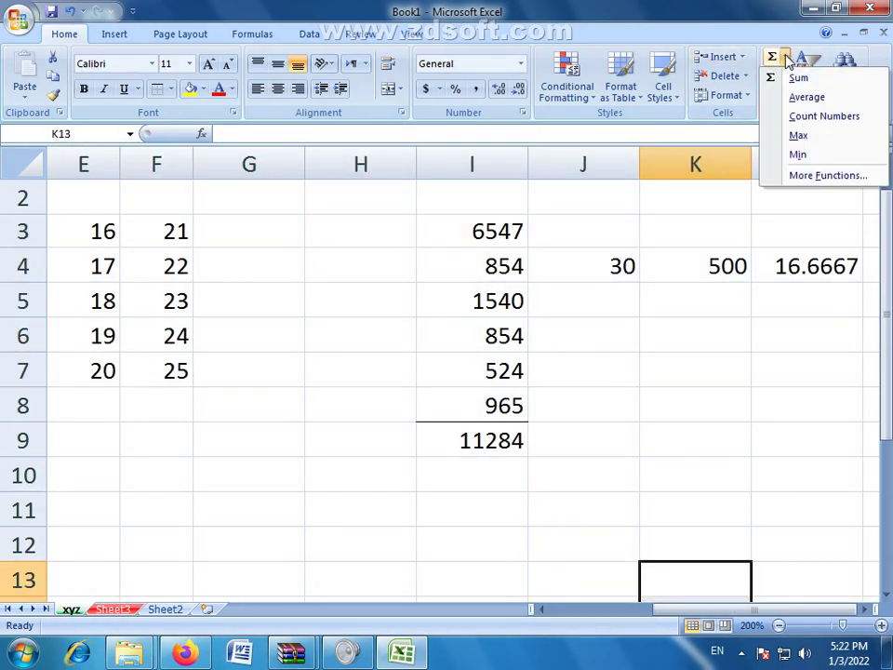
{"action": "left_click", "coordinate": [781, 59]}
{"action": "left_click", "coordinate": [784, 58]}
{"action": "left_click", "coordinate": [813, 221]}
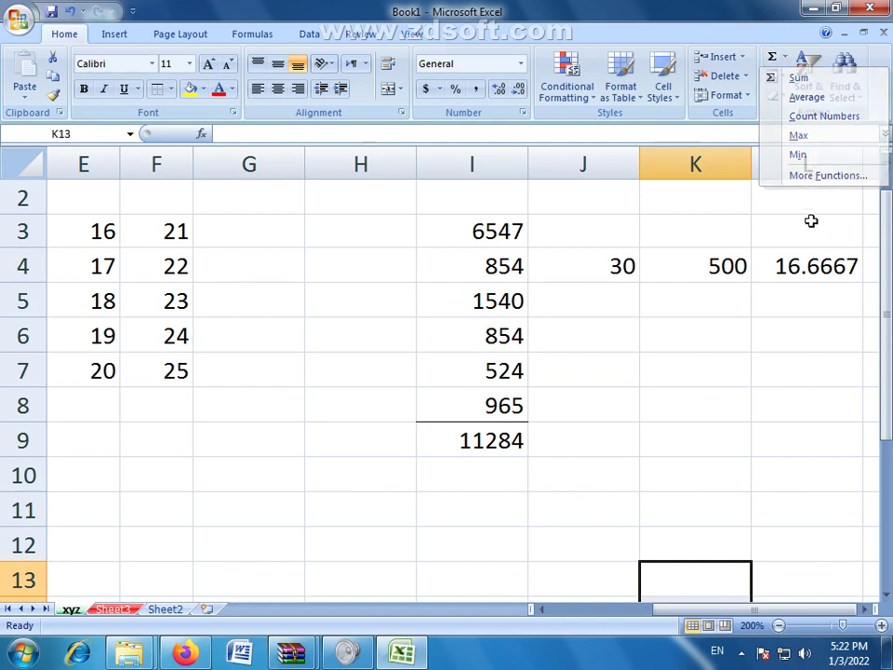
{"action": "left_click", "coordinate": [782, 78]}
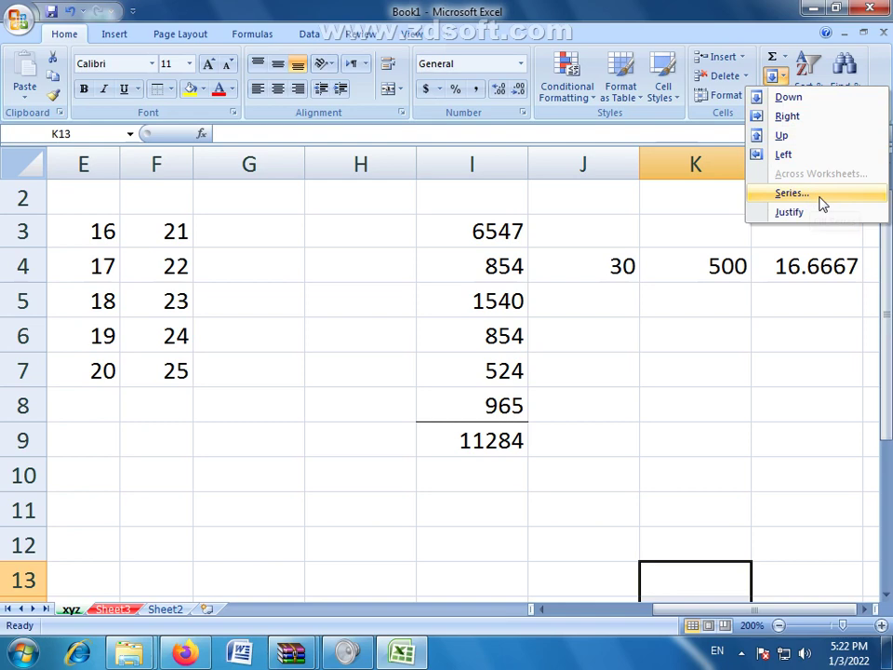
{"action": "left_click", "coordinate": [822, 204]}
{"action": "left_click_drag", "start_coordinate": [612, 254], "coordinate": [360, 227]}
{"action": "left_click", "coordinate": [349, 306]}
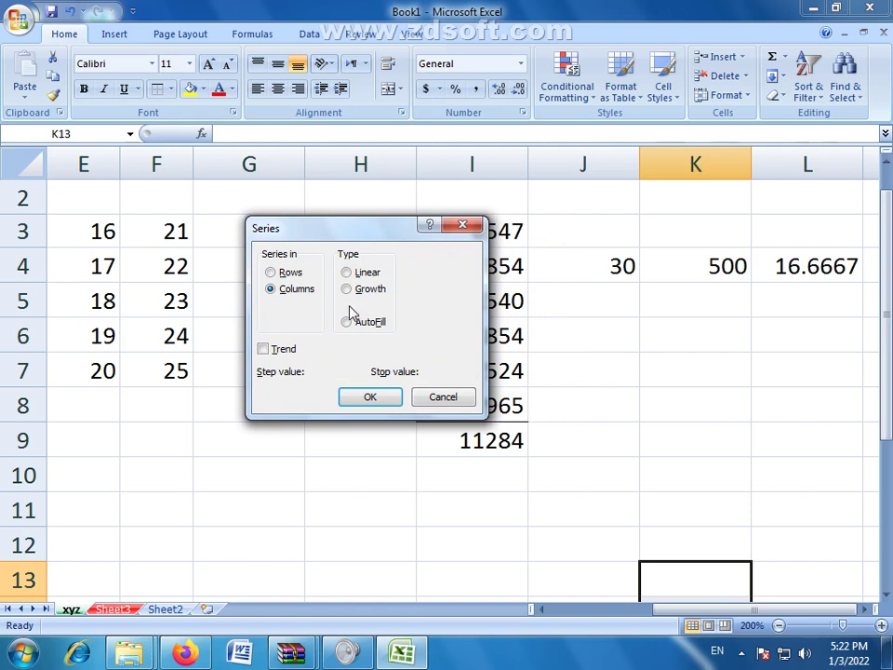
{"action": "left_click", "coordinate": [354, 273]}
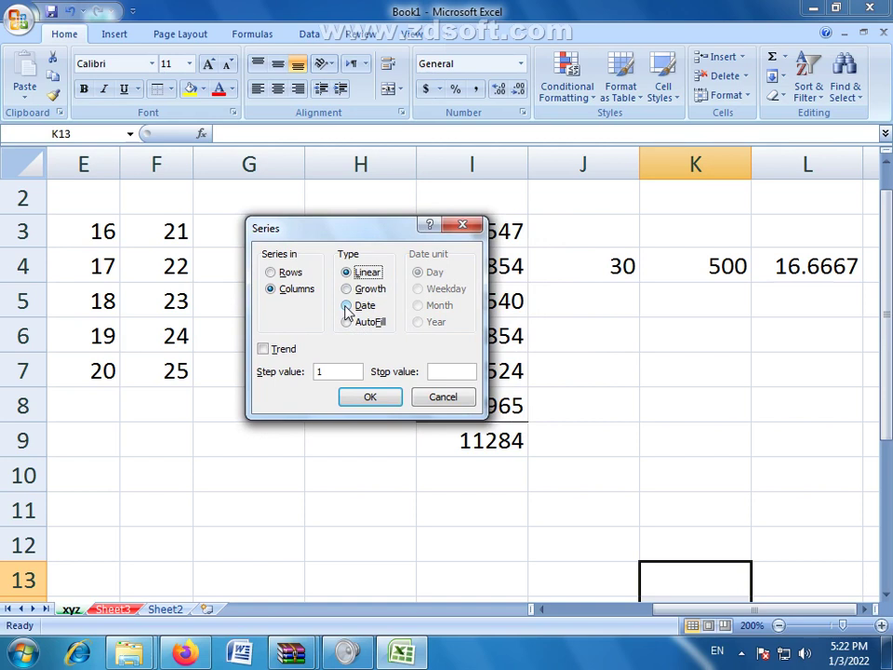
{"action": "left_click", "coordinate": [347, 306]}
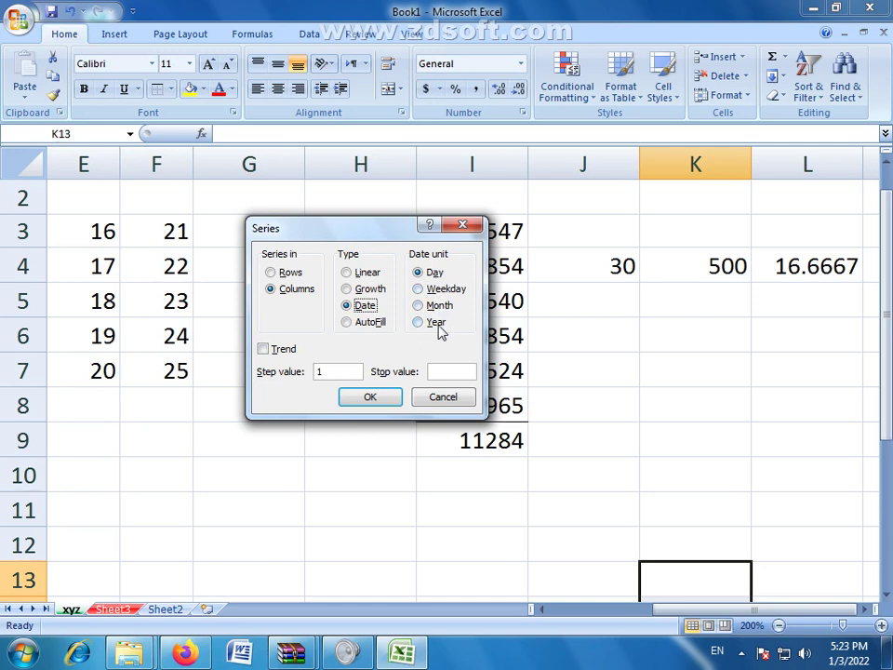
{"action": "left_click", "coordinate": [423, 279]}
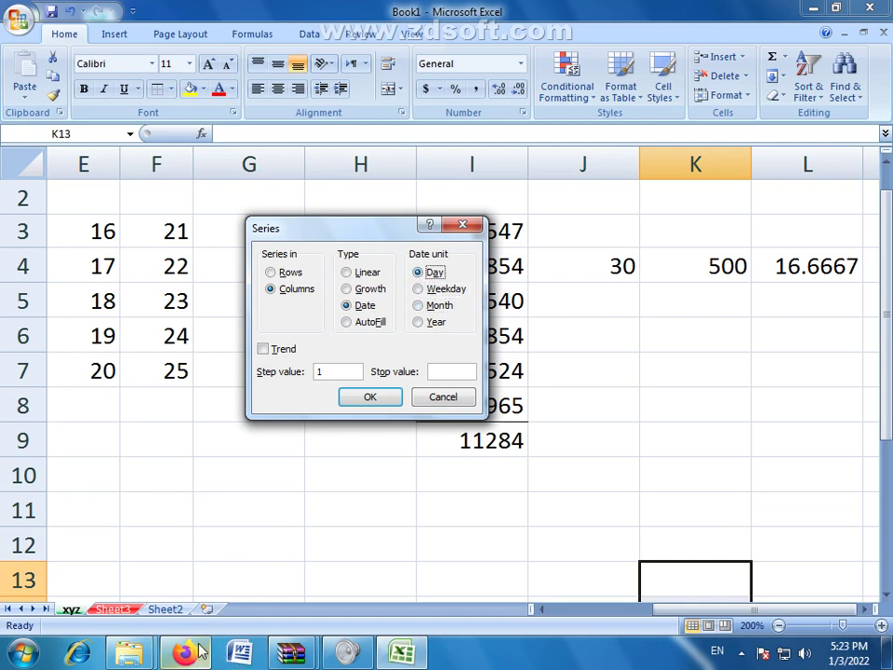
{"action": "mouse_move", "coordinate": [185, 653]}
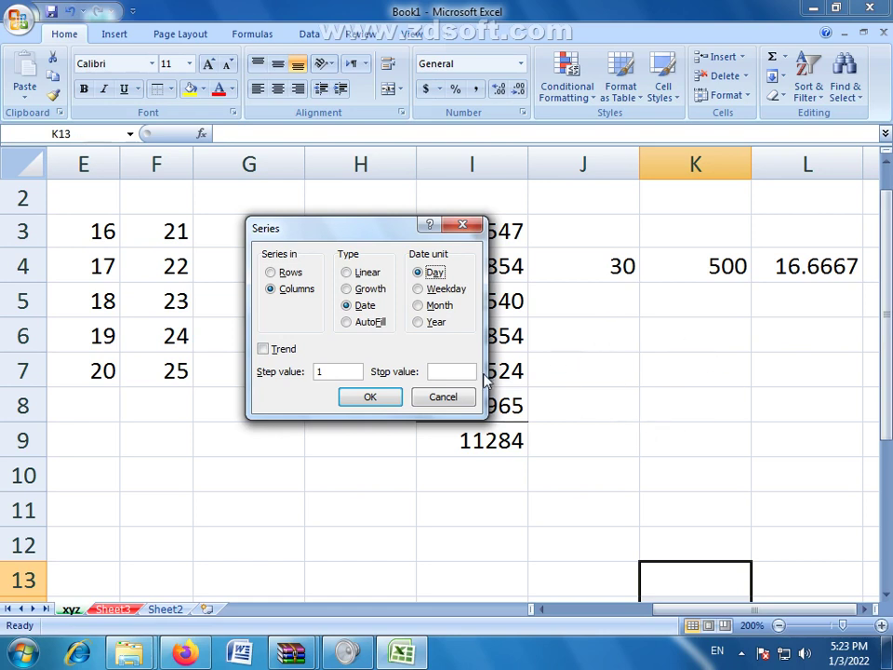
{"action": "left_click_drag", "start_coordinate": [410, 234], "coordinate": [478, 213]}
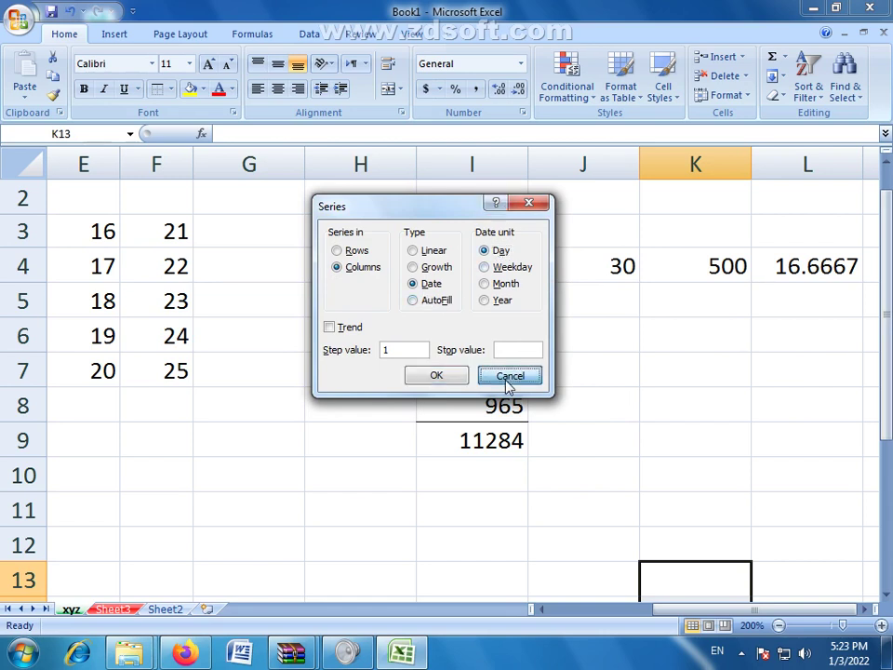
{"action": "left_click", "coordinate": [506, 375]}
{"action": "left_click", "coordinate": [780, 98]}
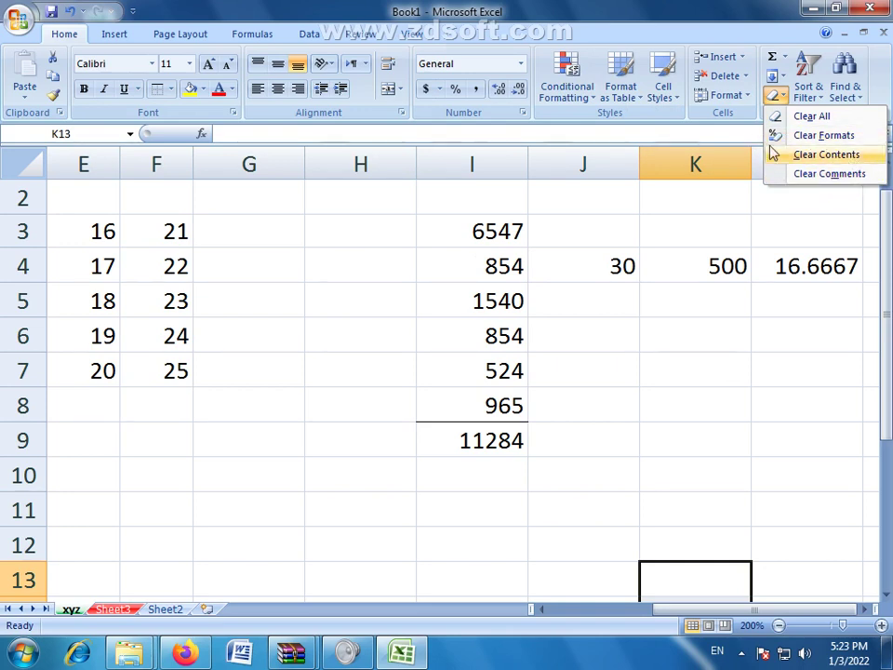
{"action": "left_click", "coordinate": [605, 298]}
{"action": "left_click", "coordinate": [598, 301]}
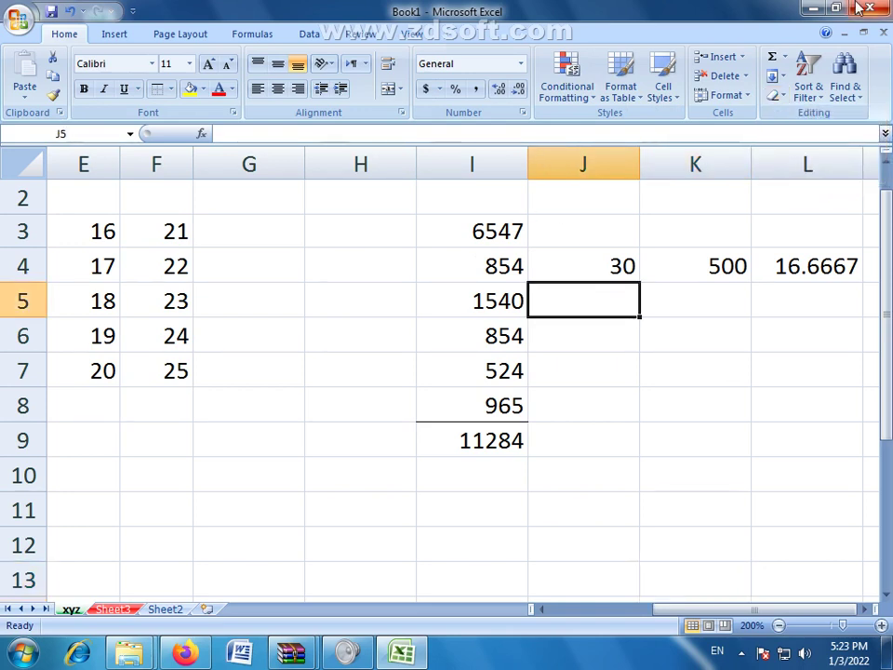
{"action": "left_click", "coordinate": [821, 100]}
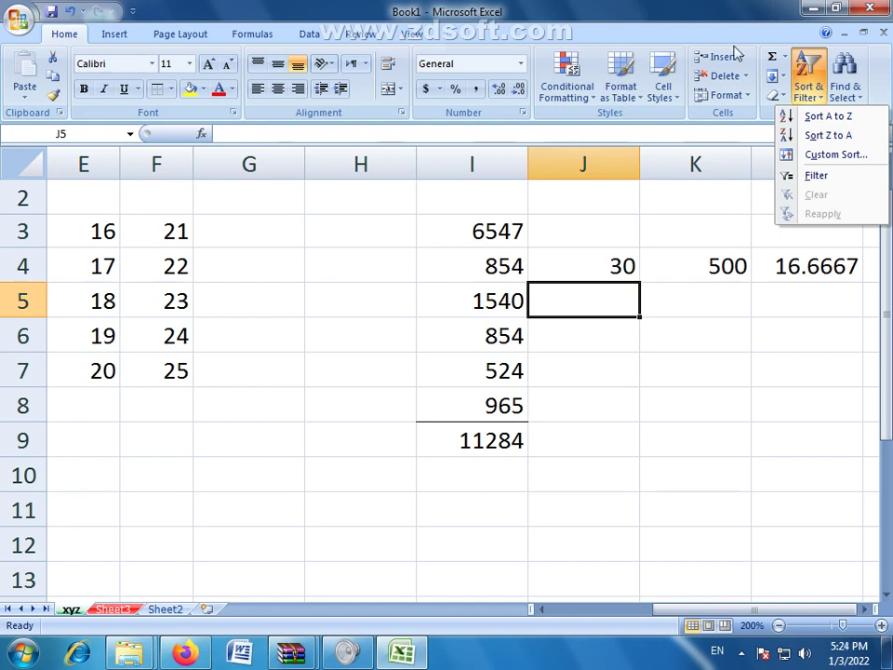
{"action": "left_click", "coordinate": [860, 103]}
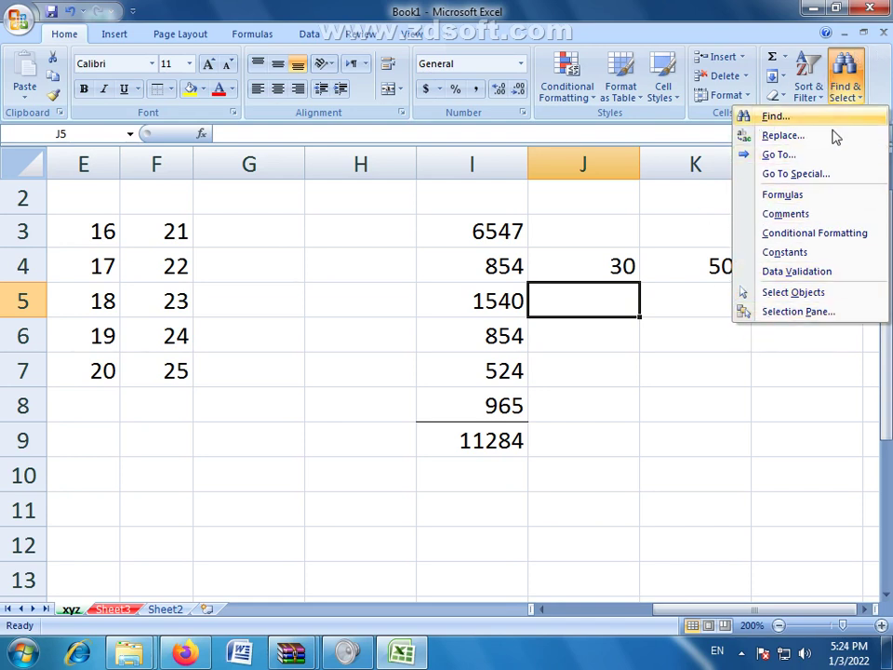
{"action": "left_click", "coordinate": [887, 91]}
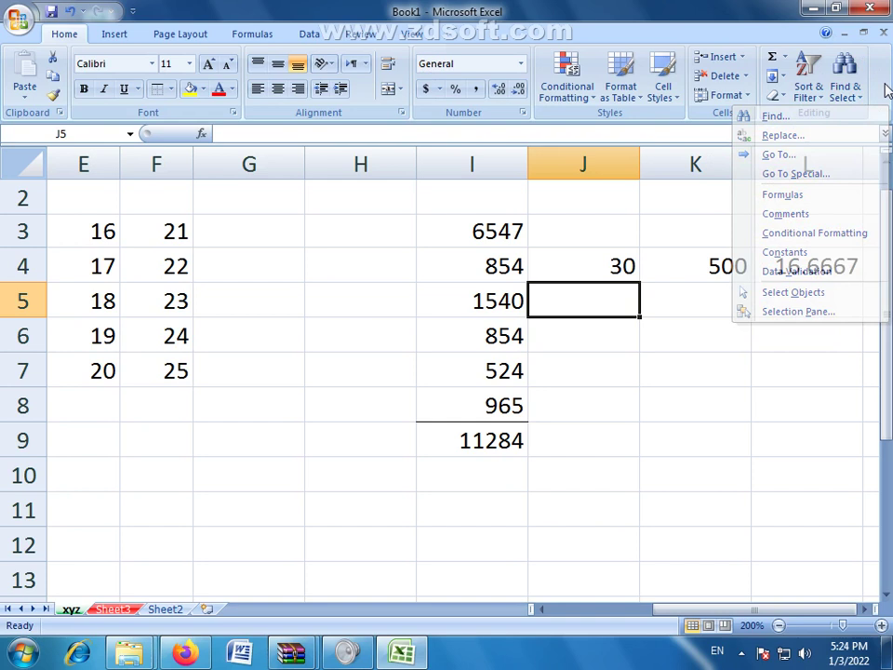
{"action": "left_click", "coordinate": [330, 381]}
{"action": "left_click", "coordinate": [450, 371]}
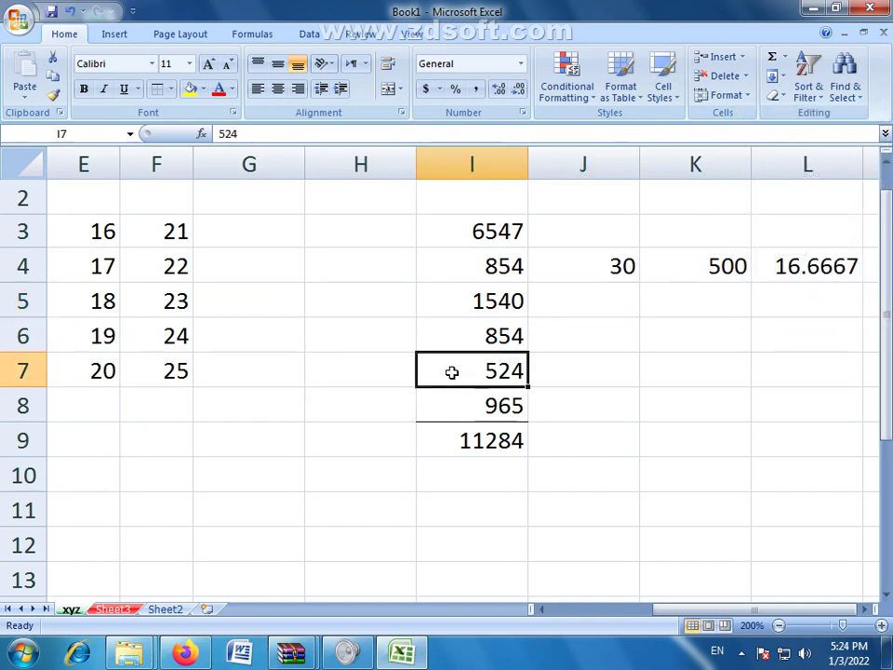